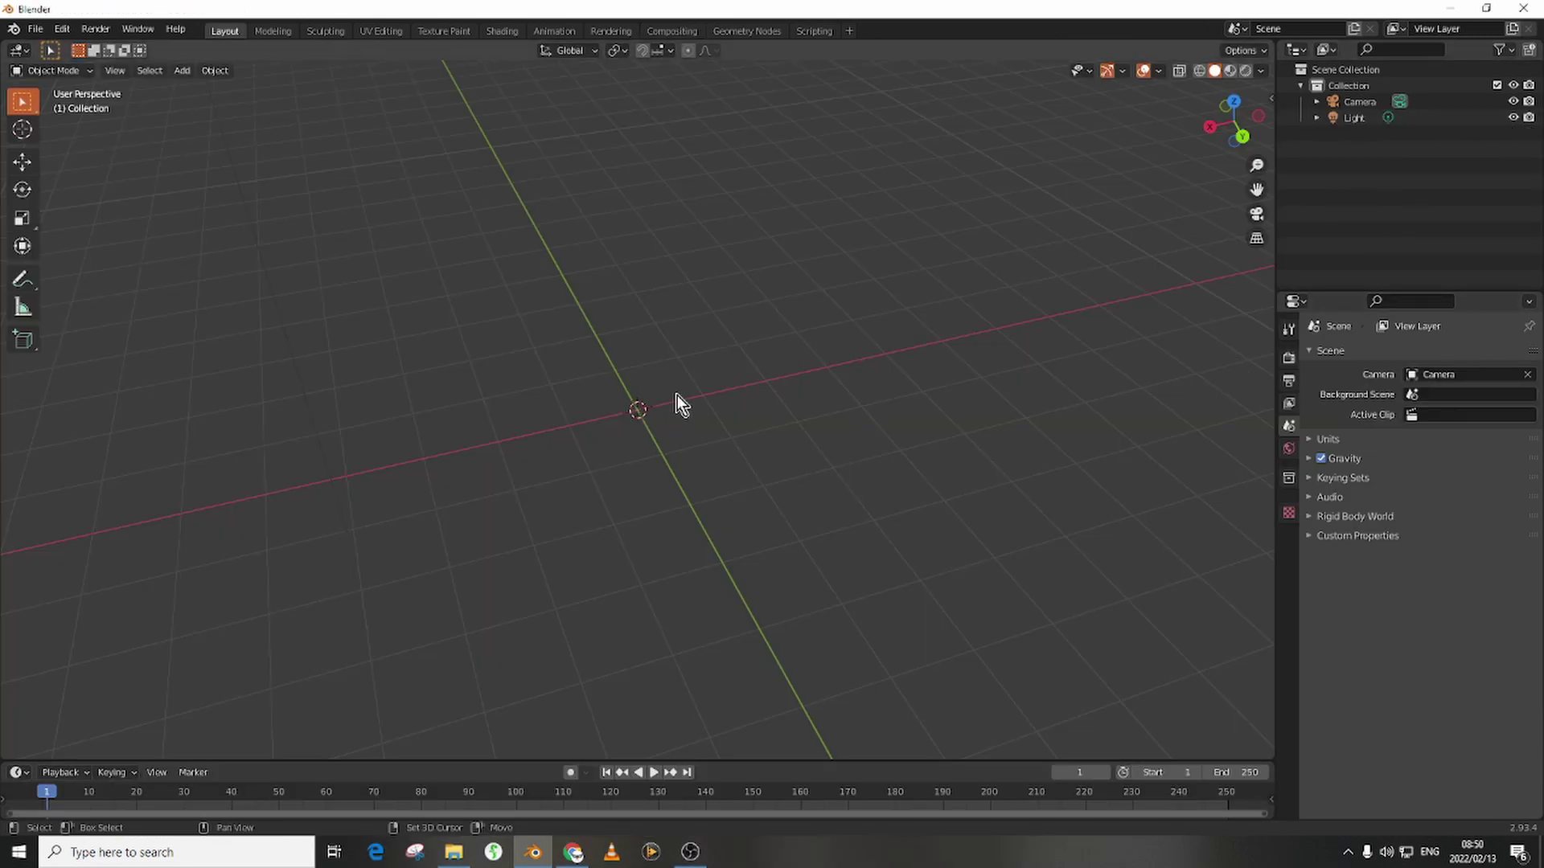
- Add a cube mesh at the world origin
key("shift+a")
mouse_move(667, 398)
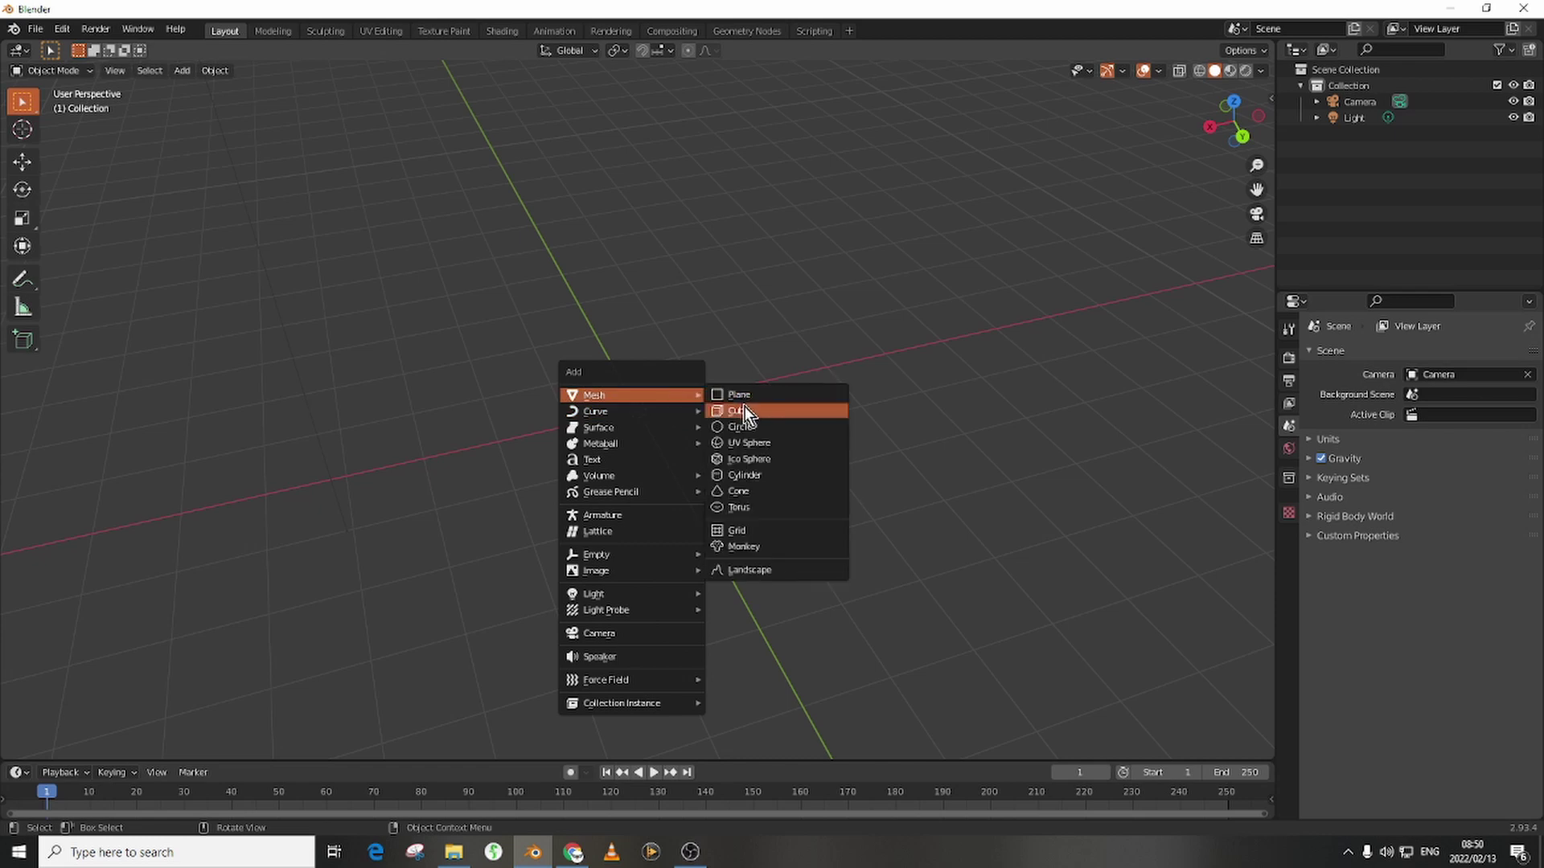
left_click(732, 411)
middle_click_drag(759, 446, 726, 456)
- Add a plane mesh and scale it up uniformly to about 5.47 as a floor around the cube
key("shift+a")
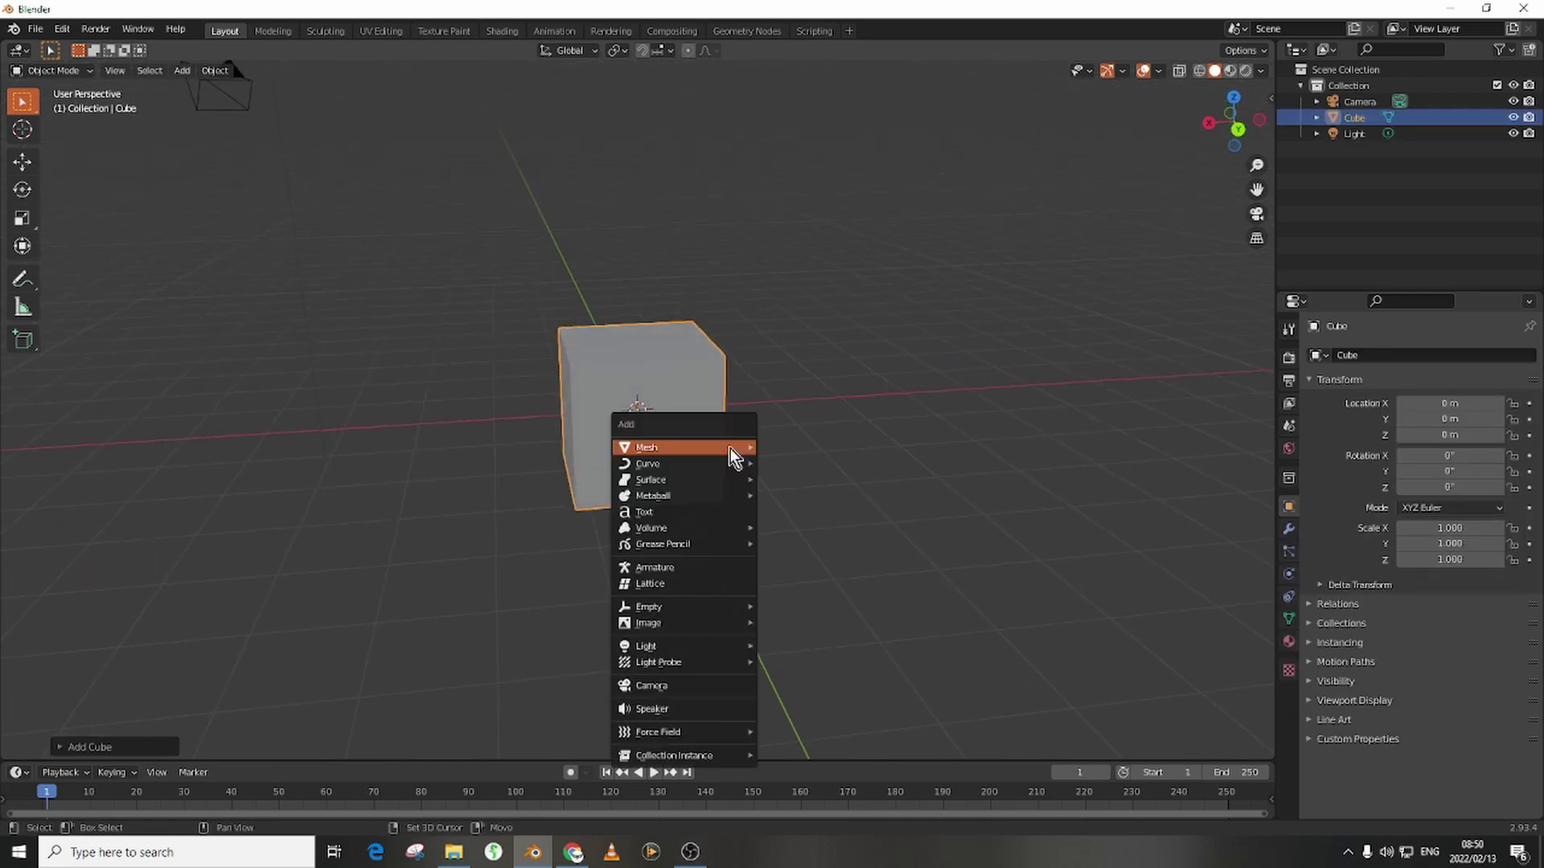
mouse_move(732, 449)
left_click(813, 447)
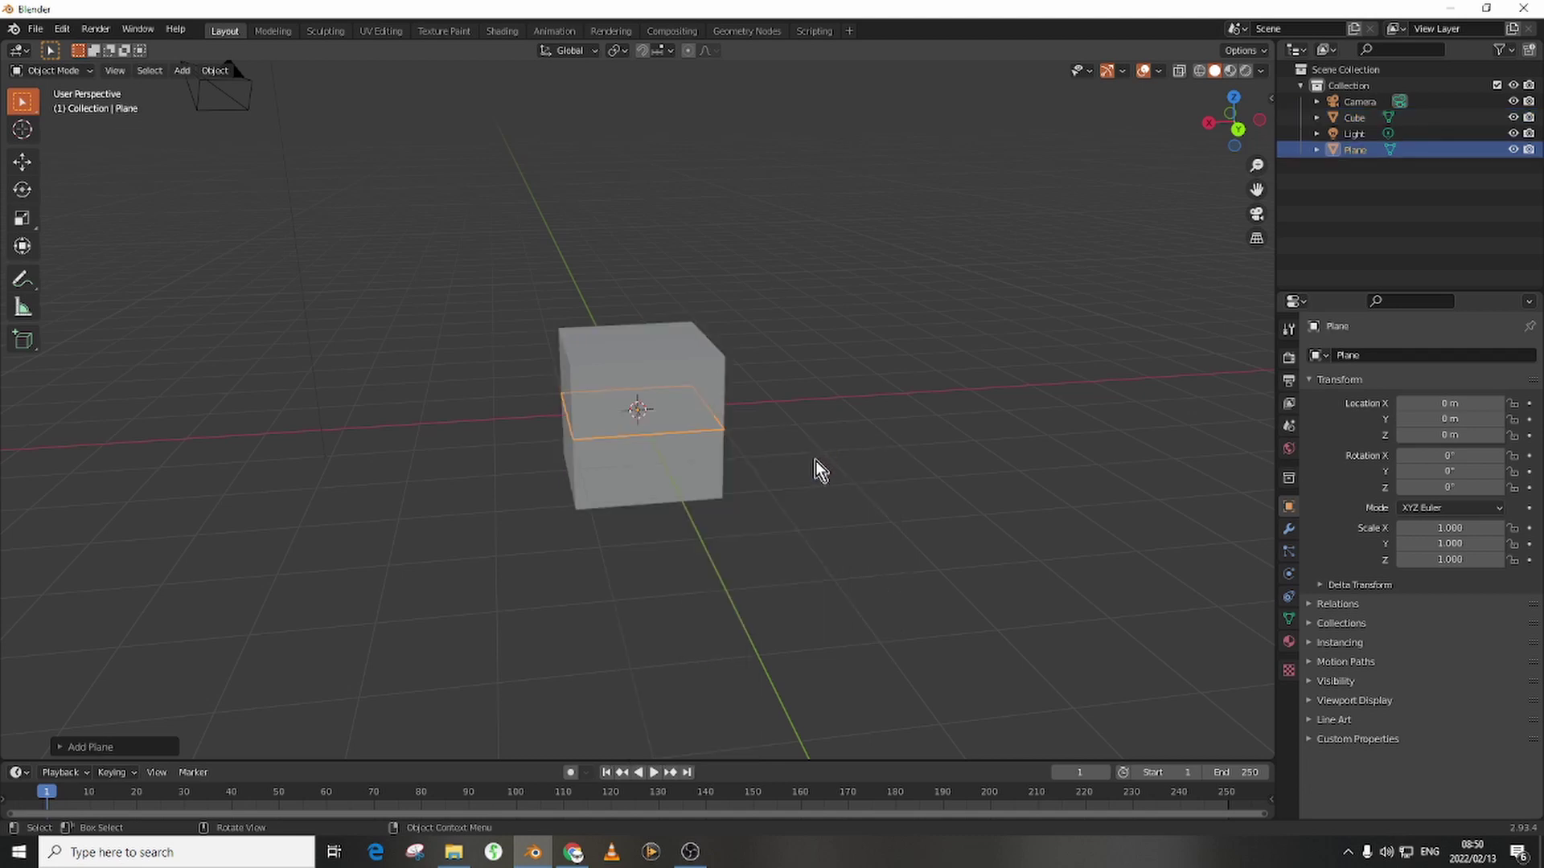
key("s")
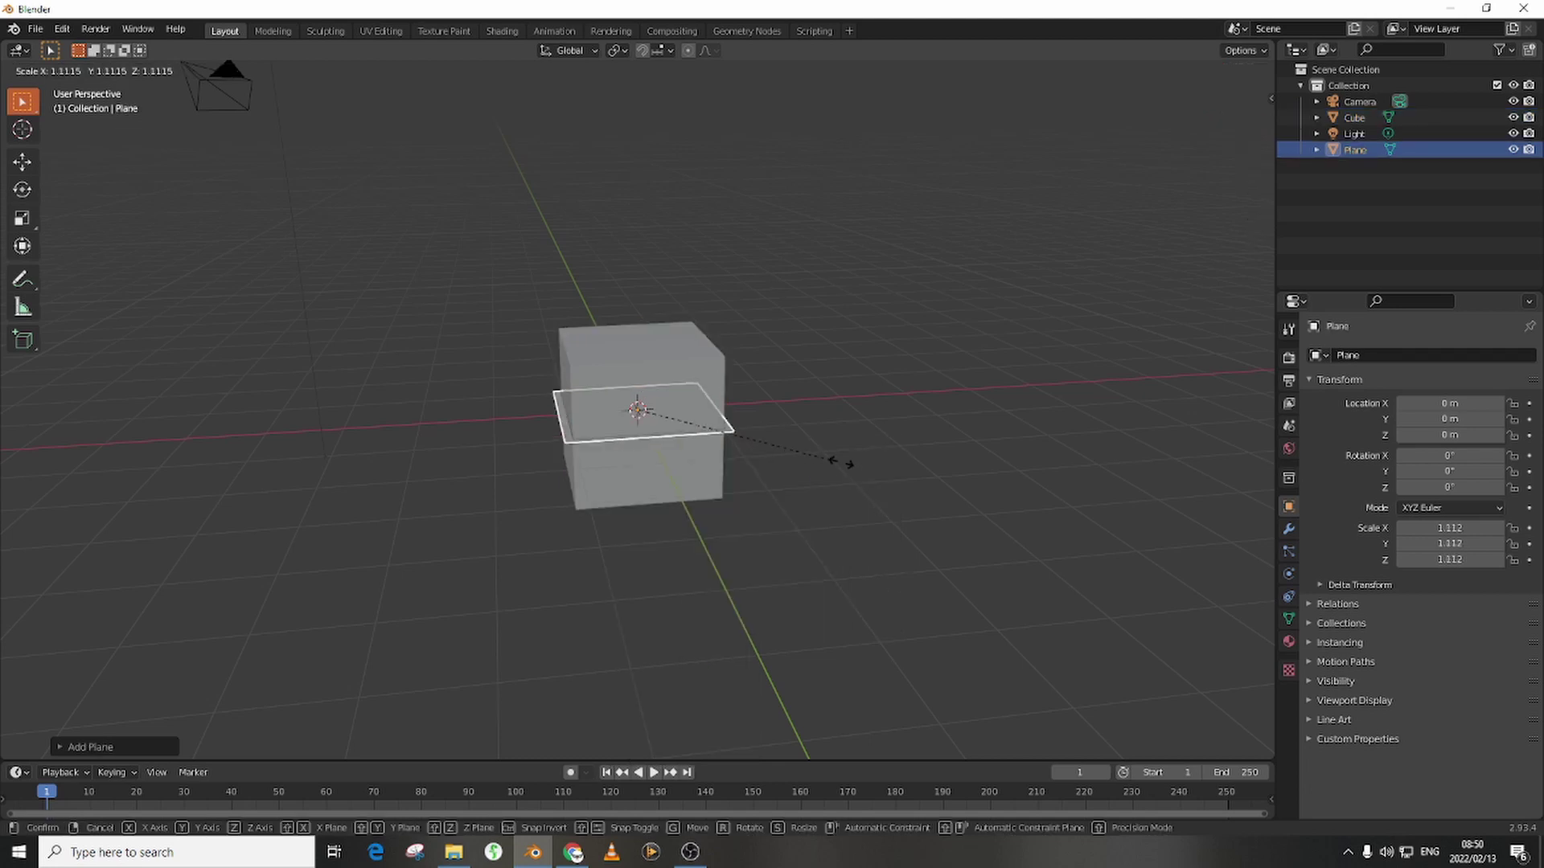
left_click(359, 610)
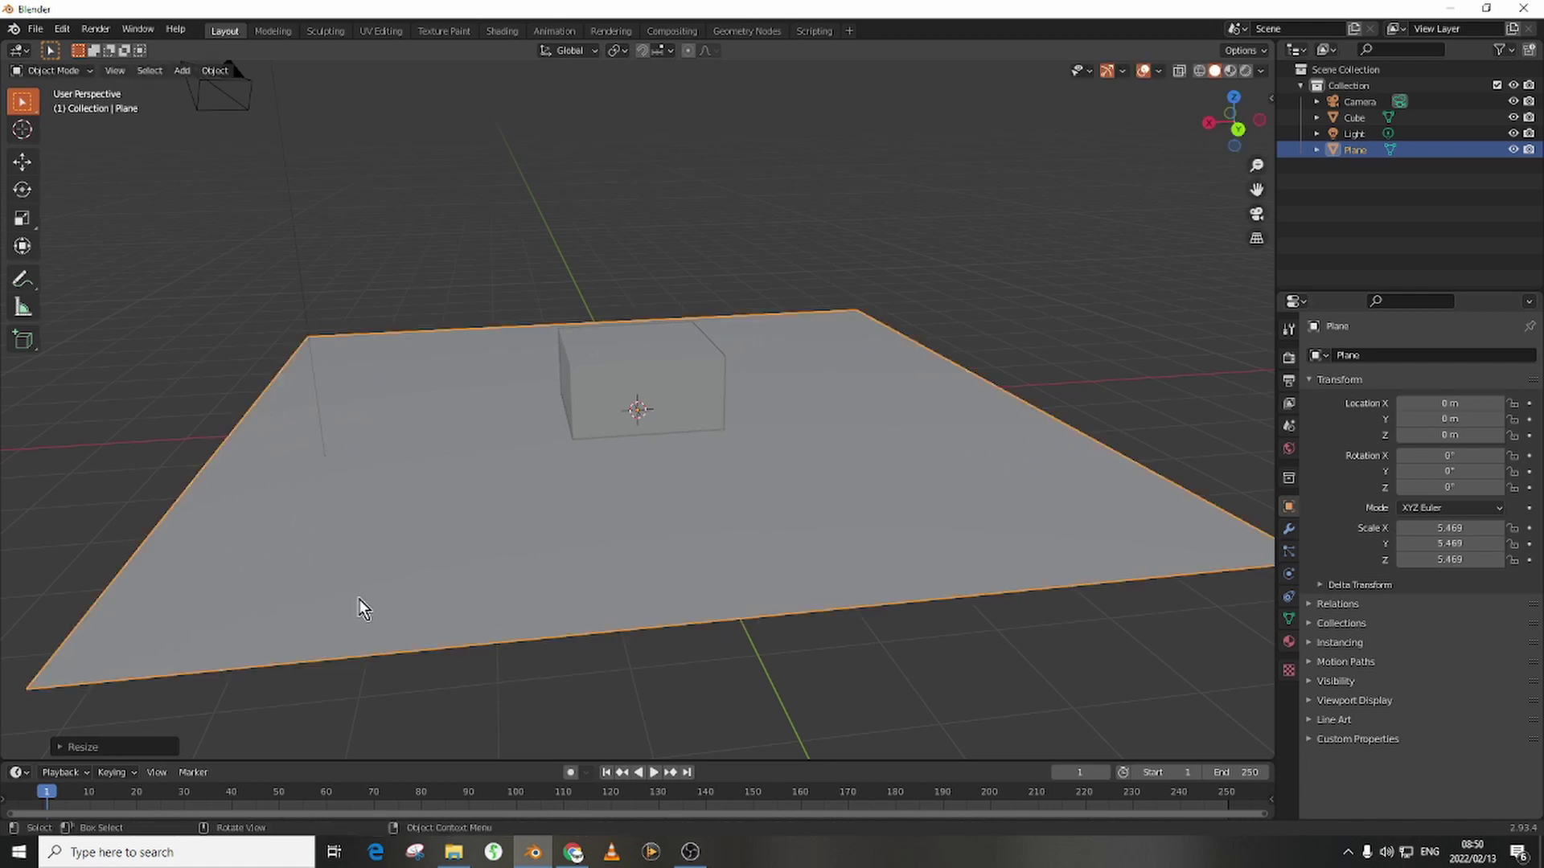
- Delete the default light from the scene
scroll(32, 470, "down", 5)
middle_click_drag(372, 517, 421, 522)
scroll(569, 530, "up", 4)
middle_click_drag(569, 530, 515, 483)
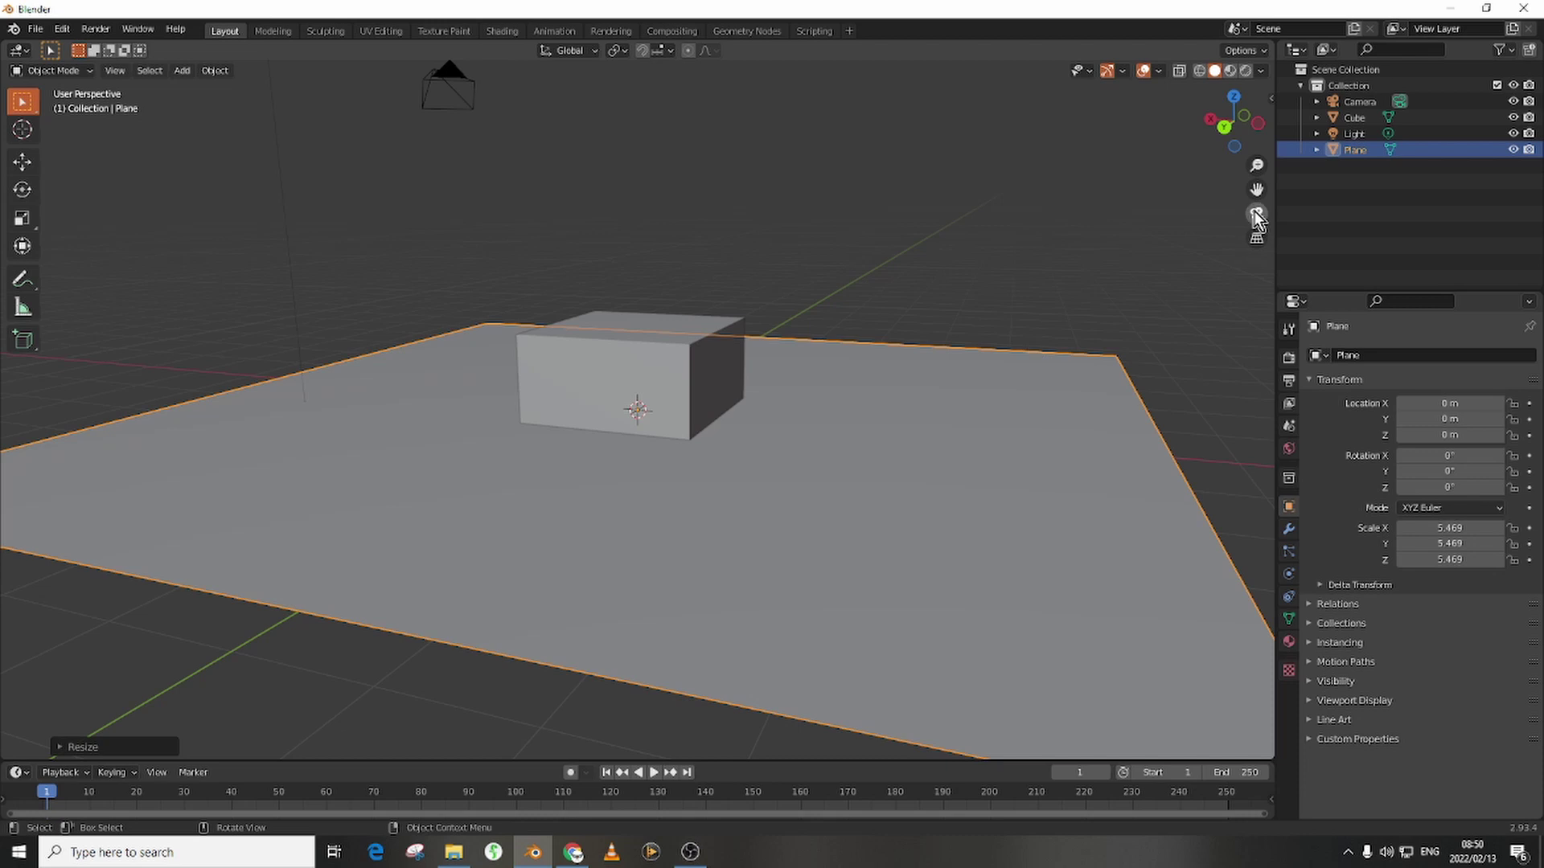
left_click(1362, 136)
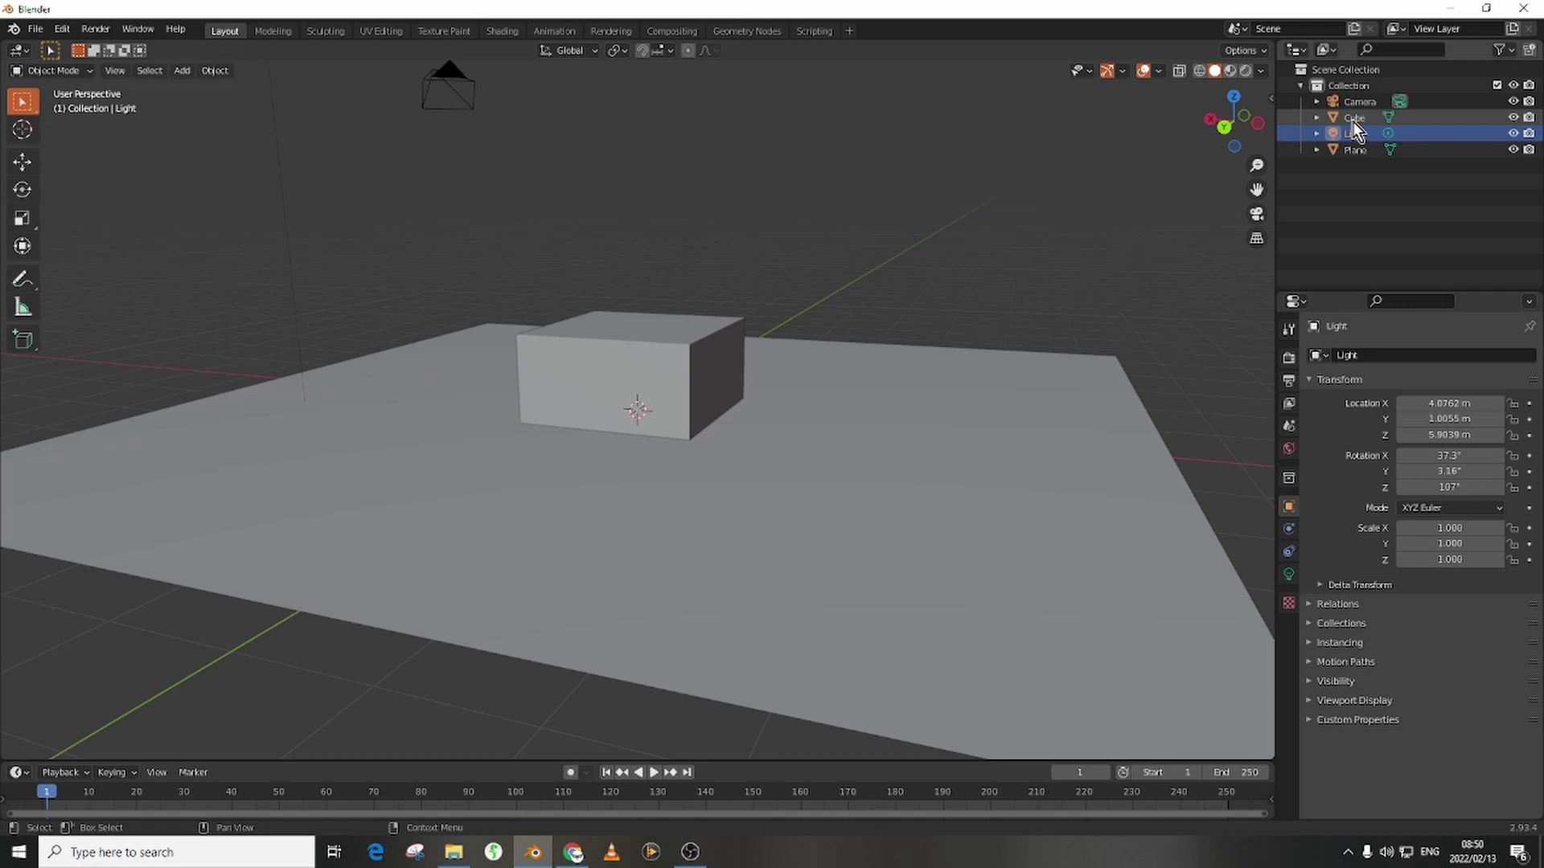
key("Delete")
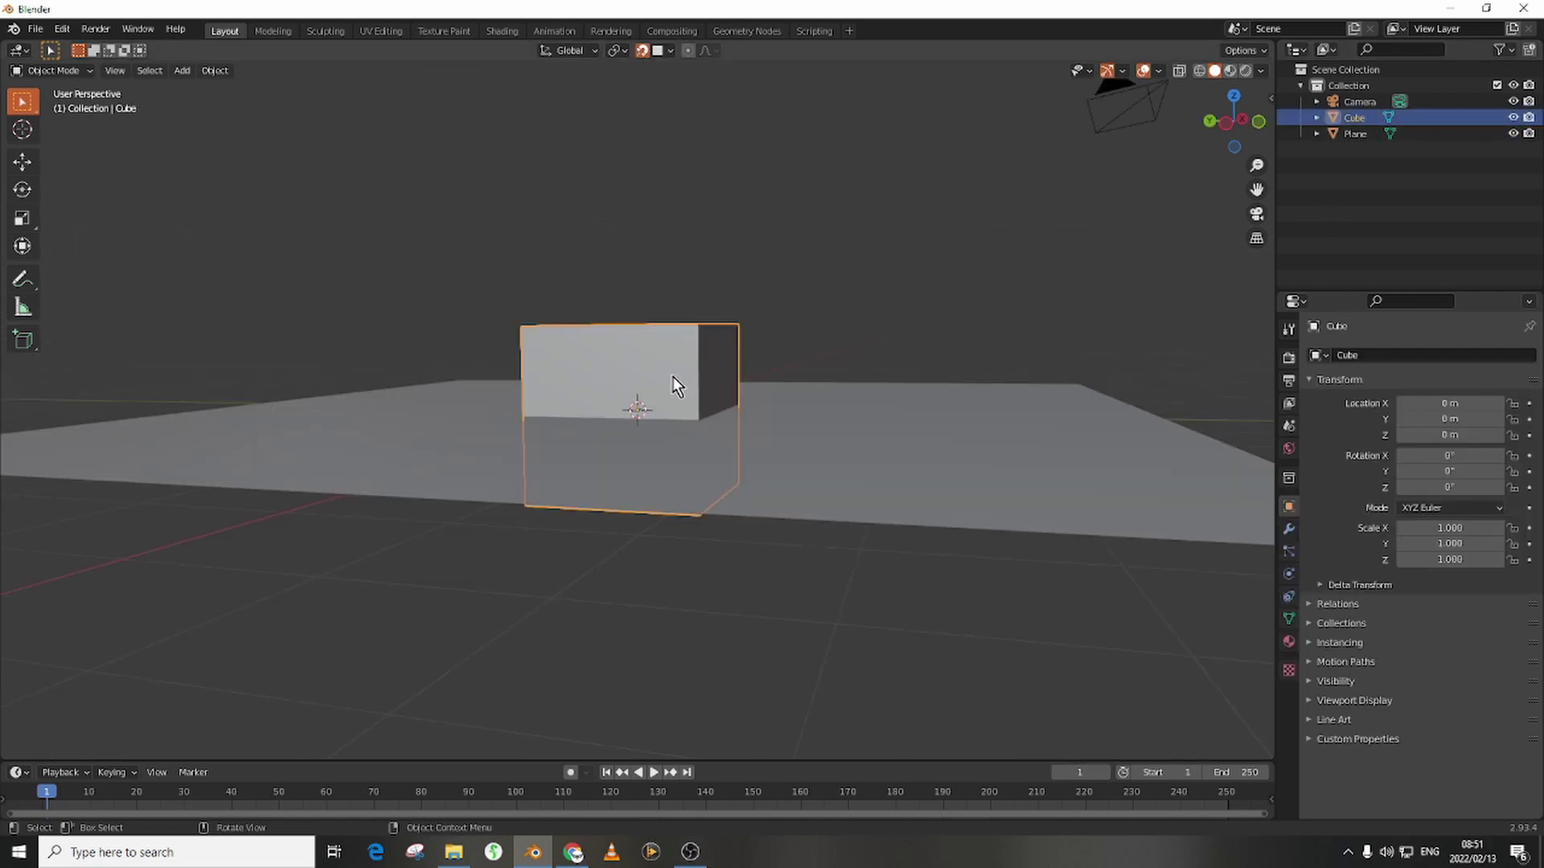
key("g")
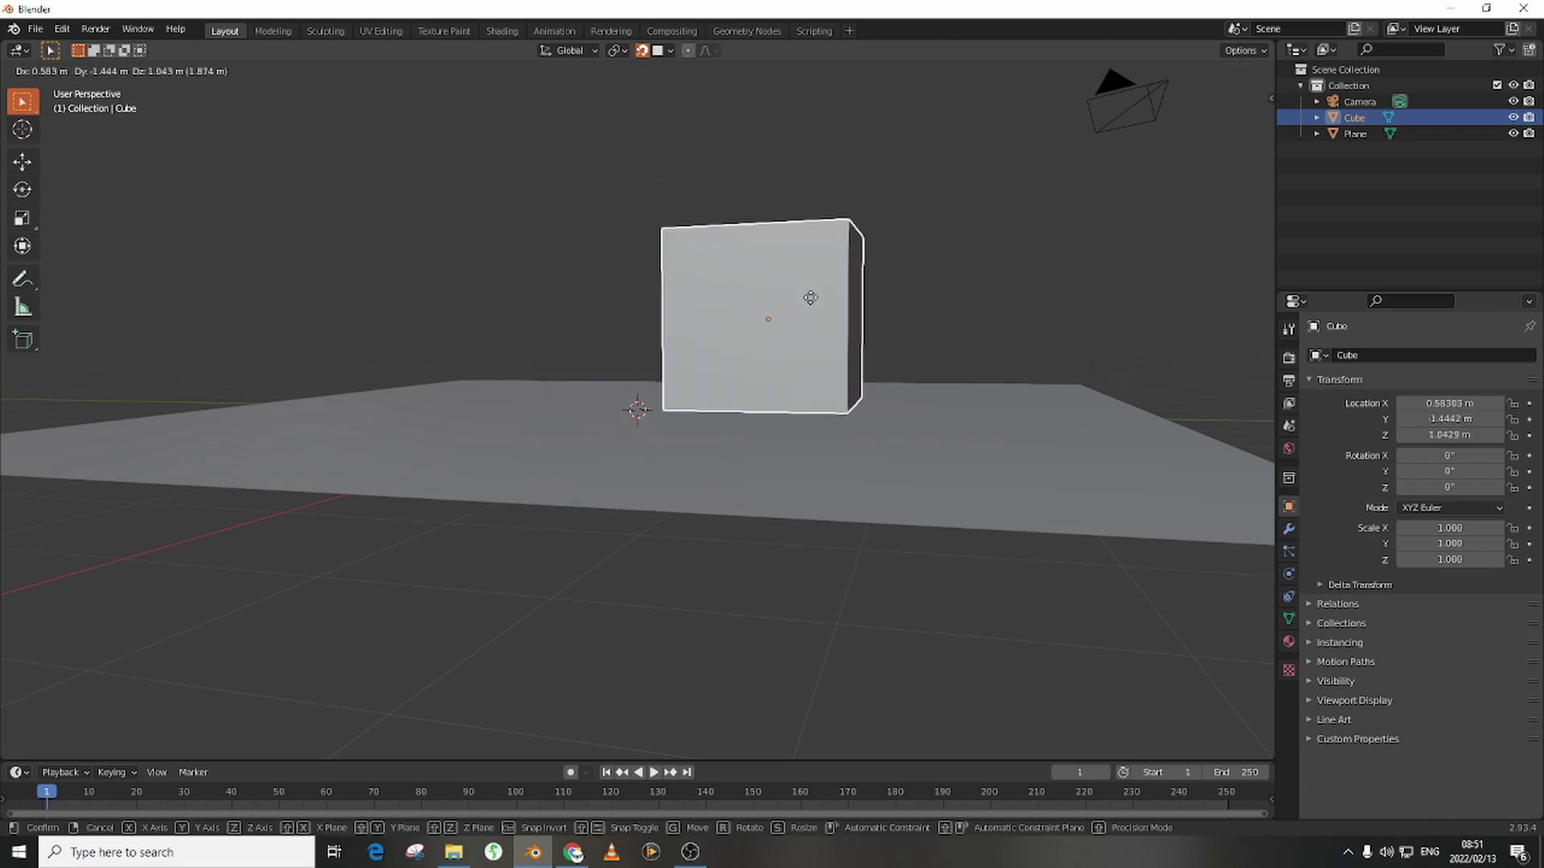
right_click(809, 378)
middle_click_drag(809, 378, 590, 562)
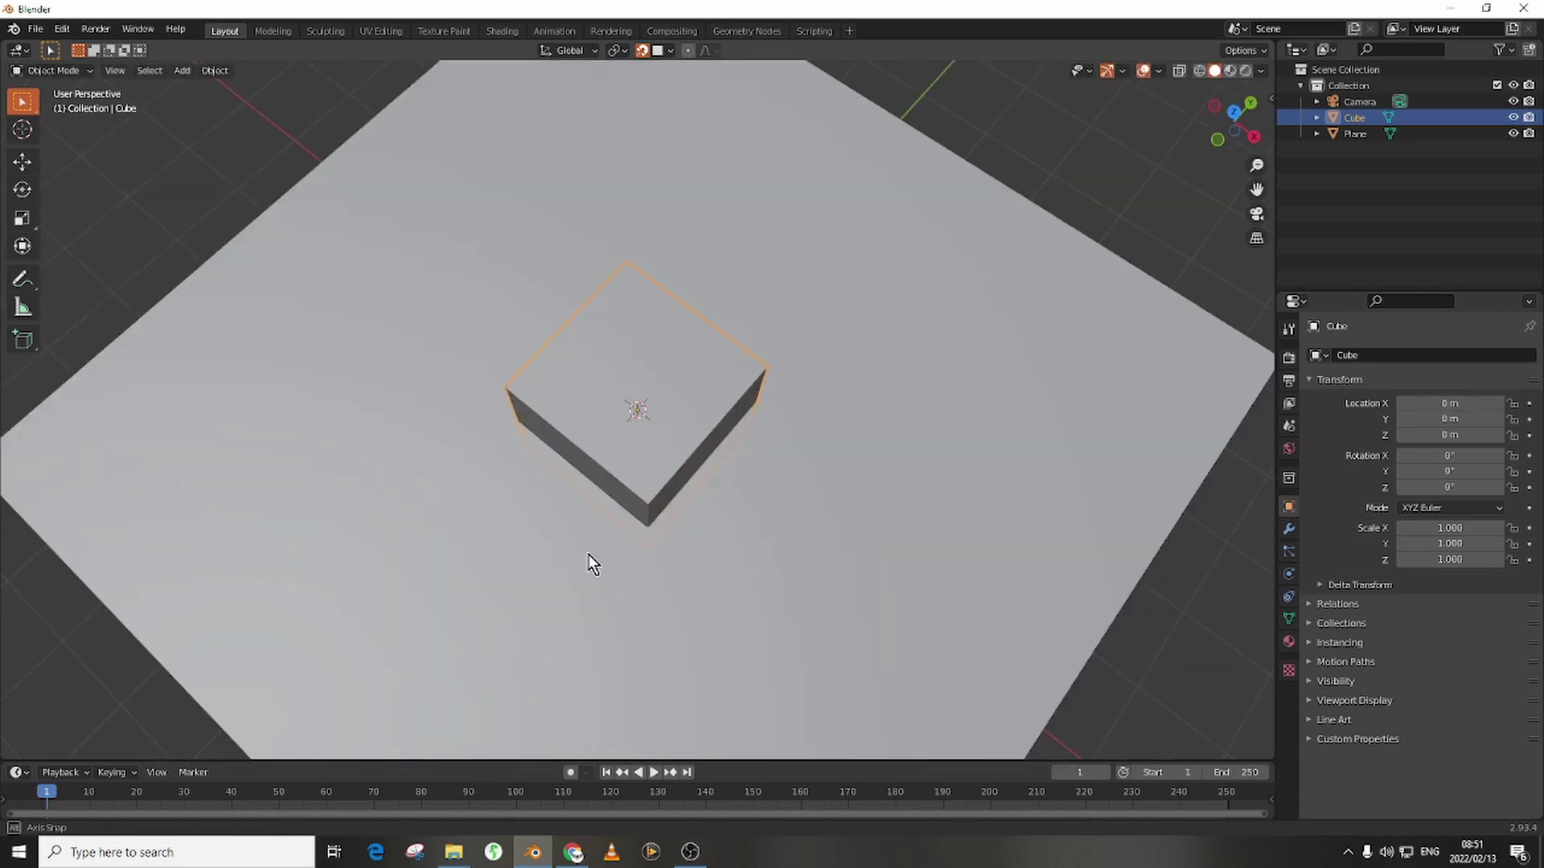
key("g")
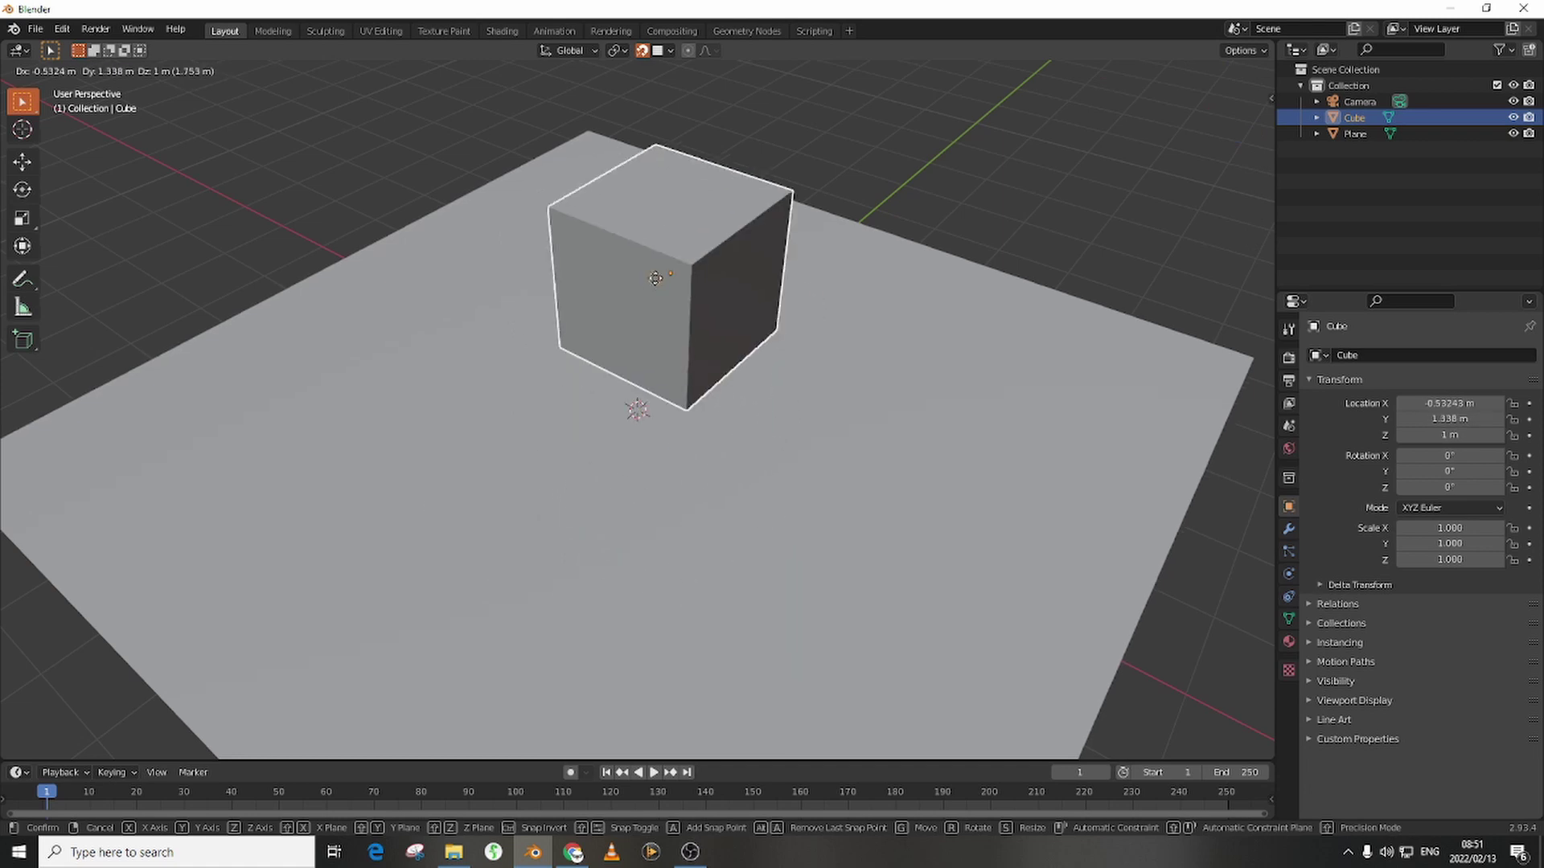
key("s")
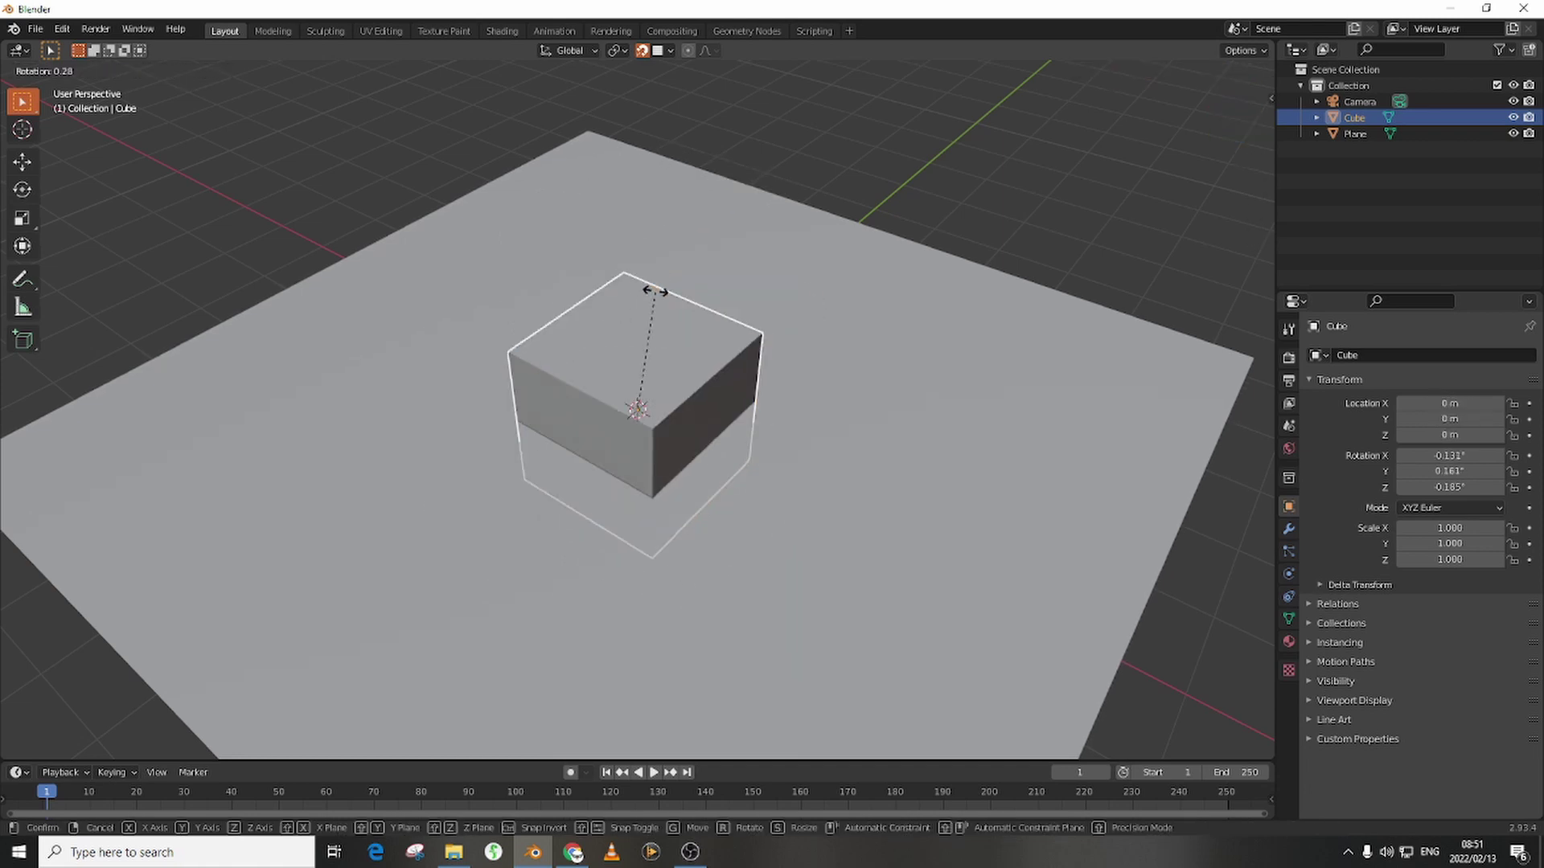
right_click(654, 292)
- Move the cube 1 m up along the global Z axis so it rests on the plane, and check it from the front
key("g")
key("z")
key("1")
key("minus")
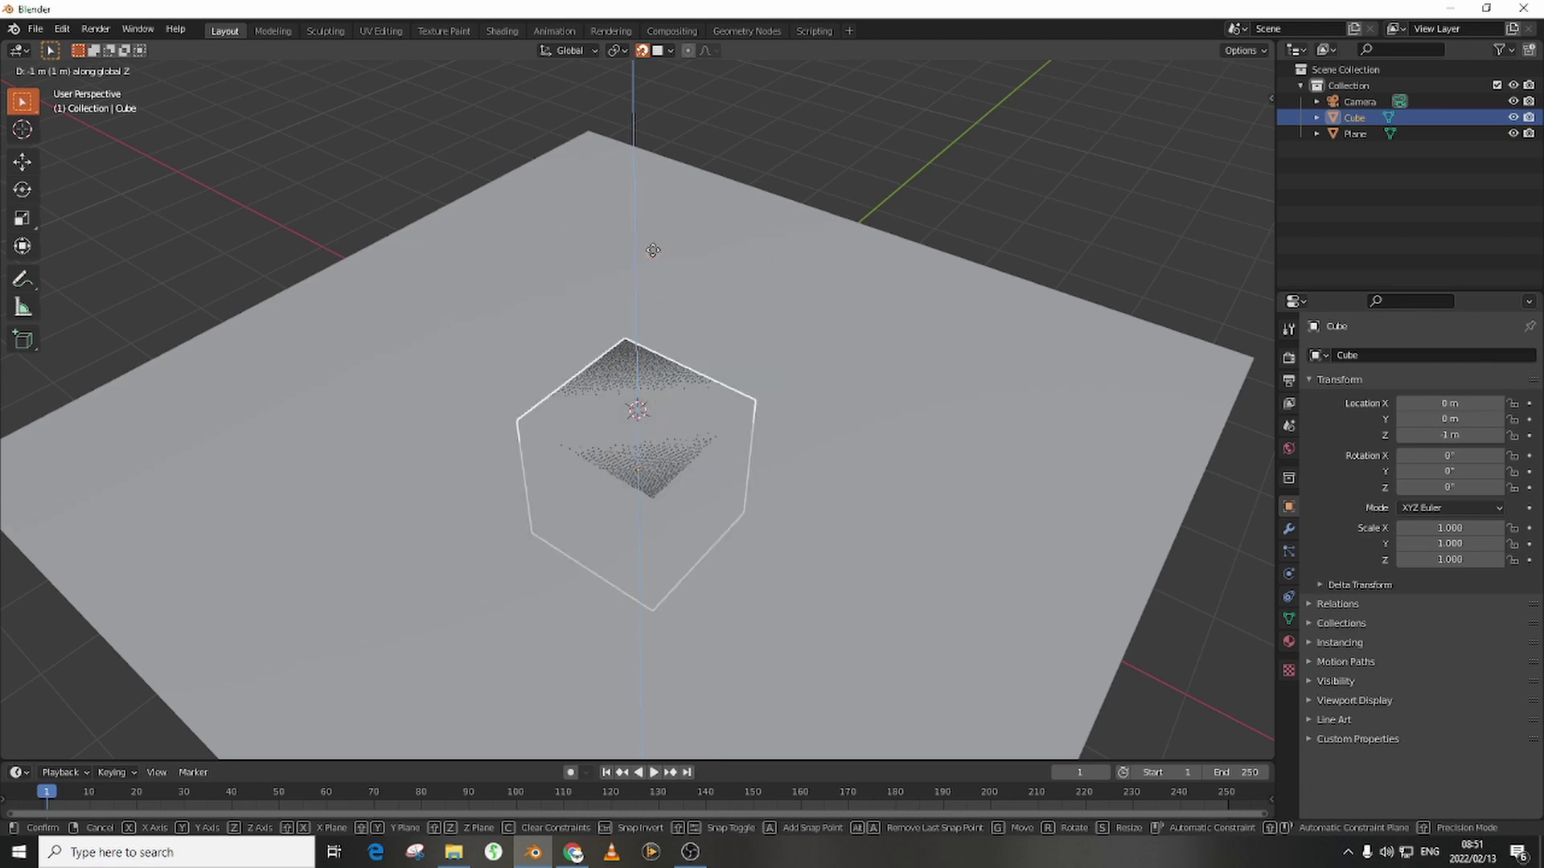
key("minus")
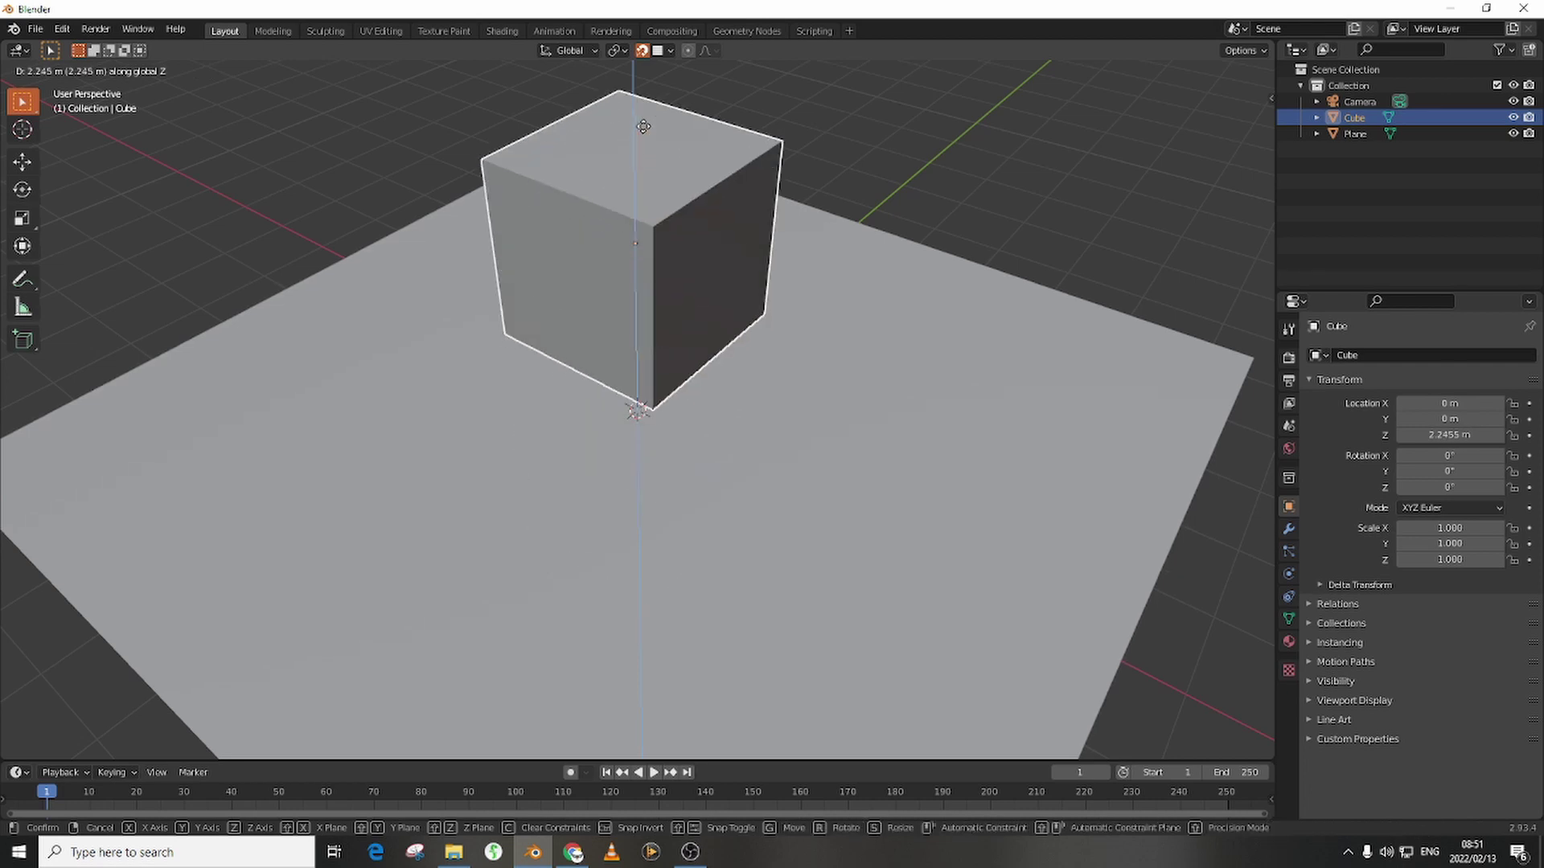
key("minus")
key("minus")
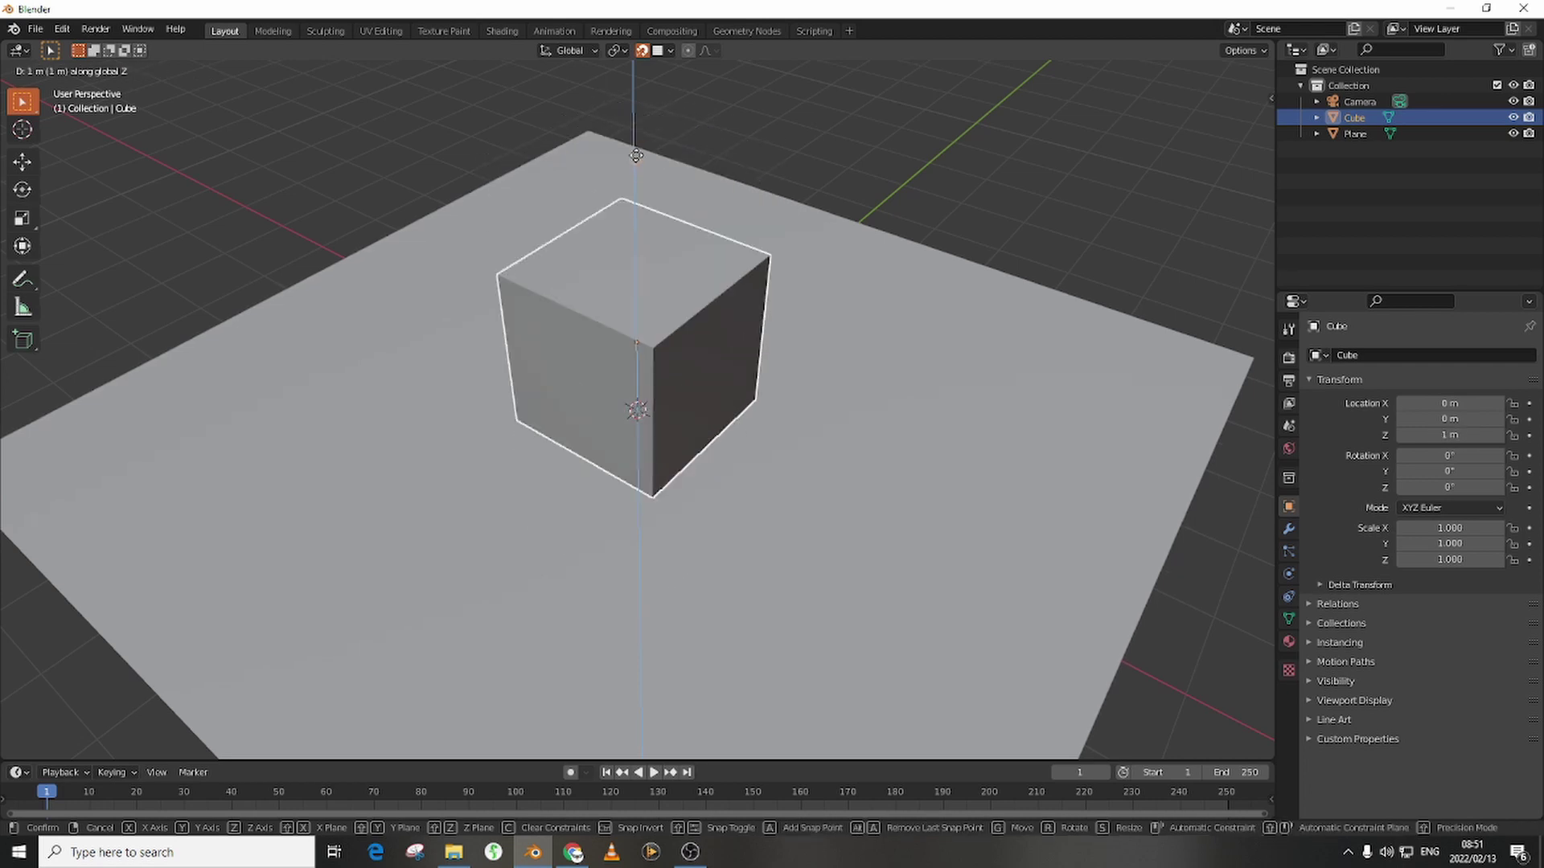
key("Return")
middle_click_drag(589, 645, 566, 412)
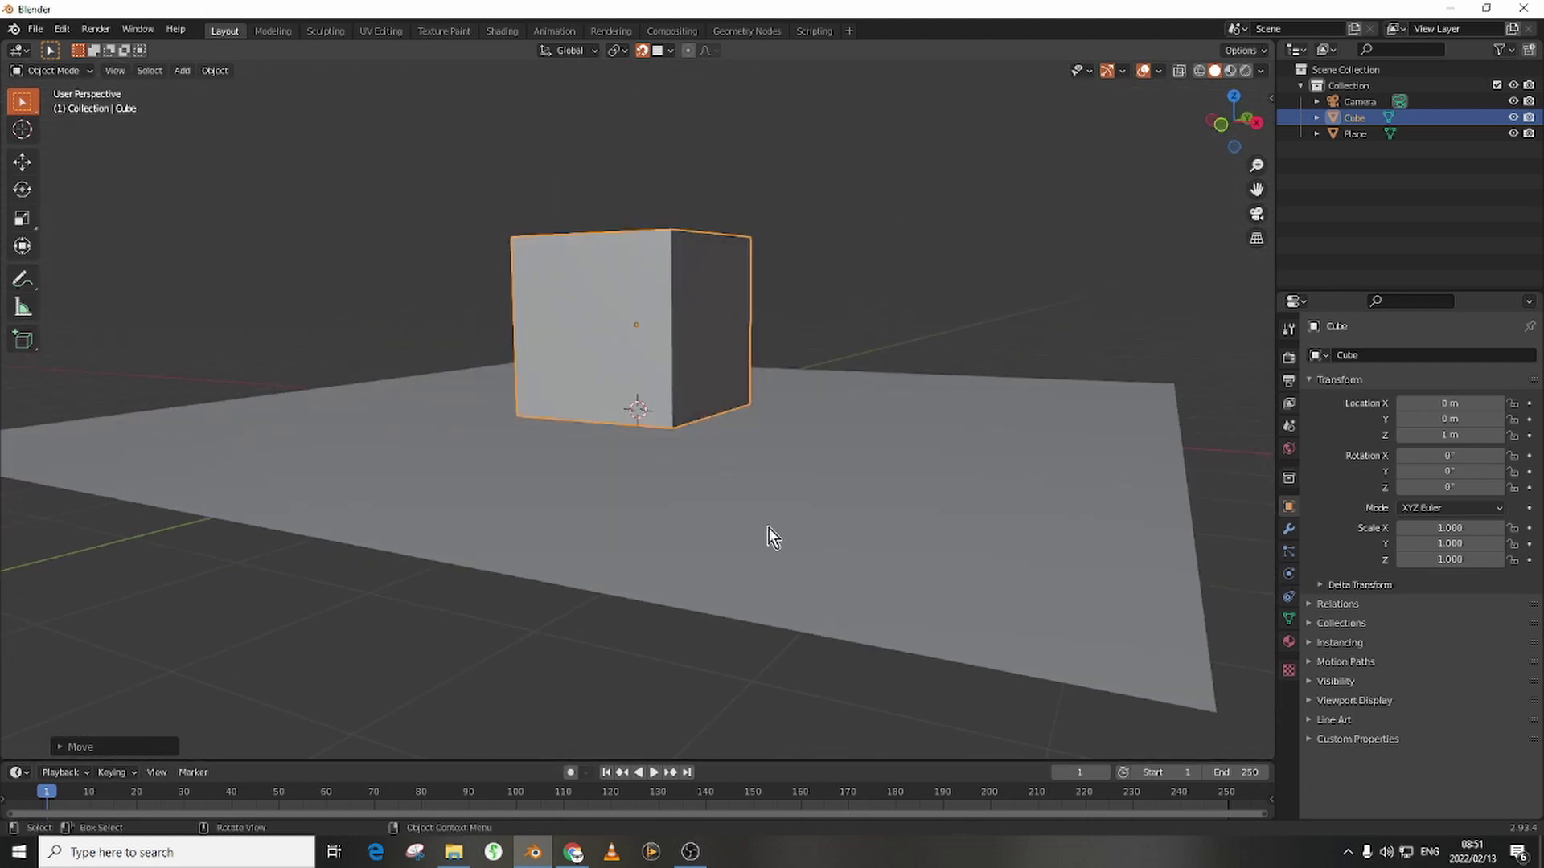
middle_click_drag(768, 529, 632, 459)
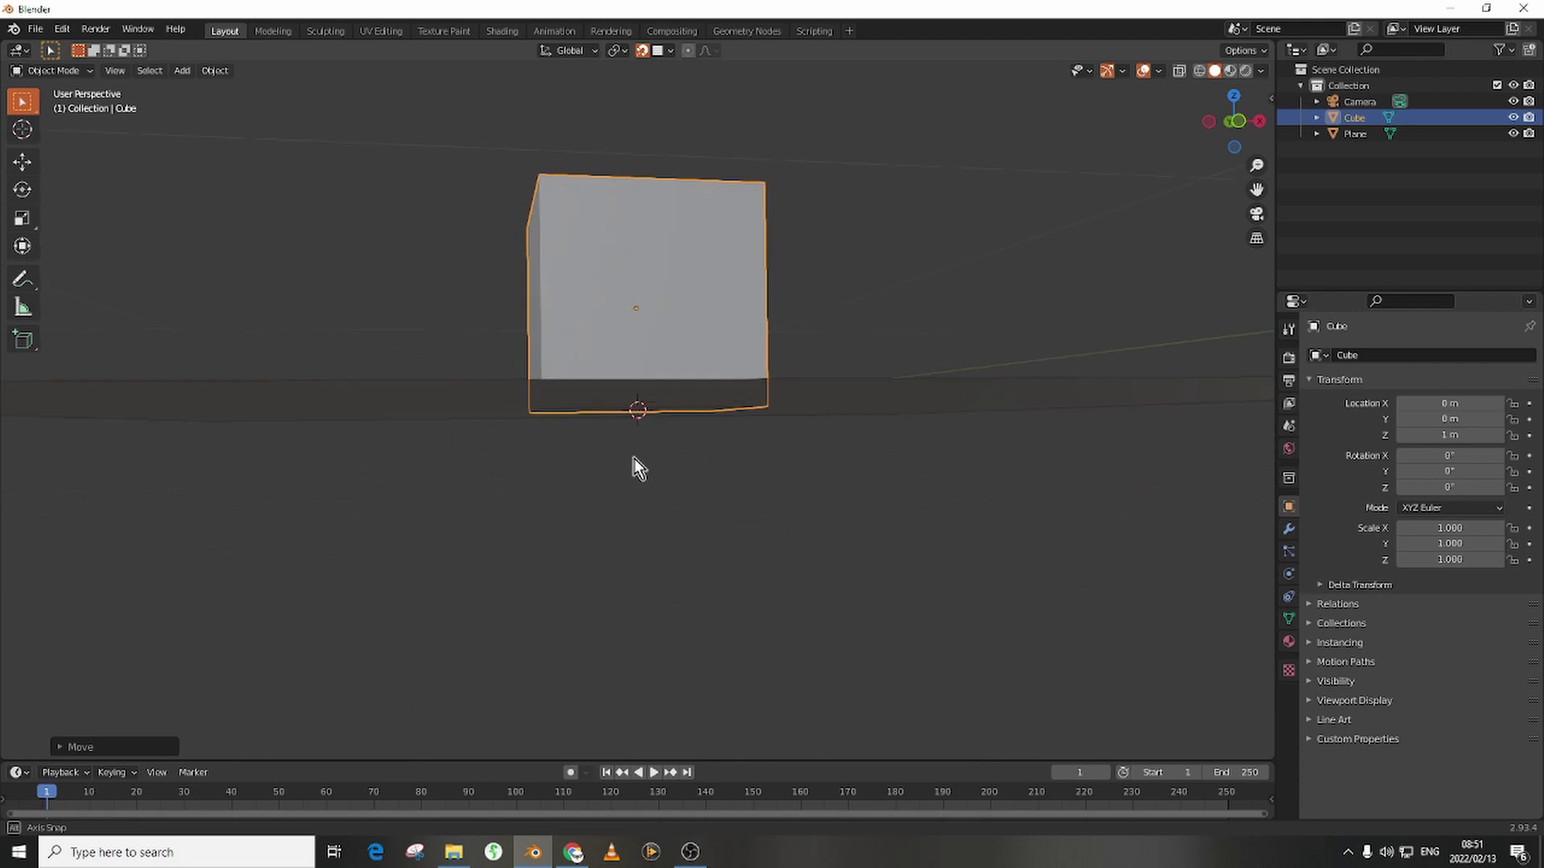
left_click(1236, 122)
scroll(634, 429, "up", 4)
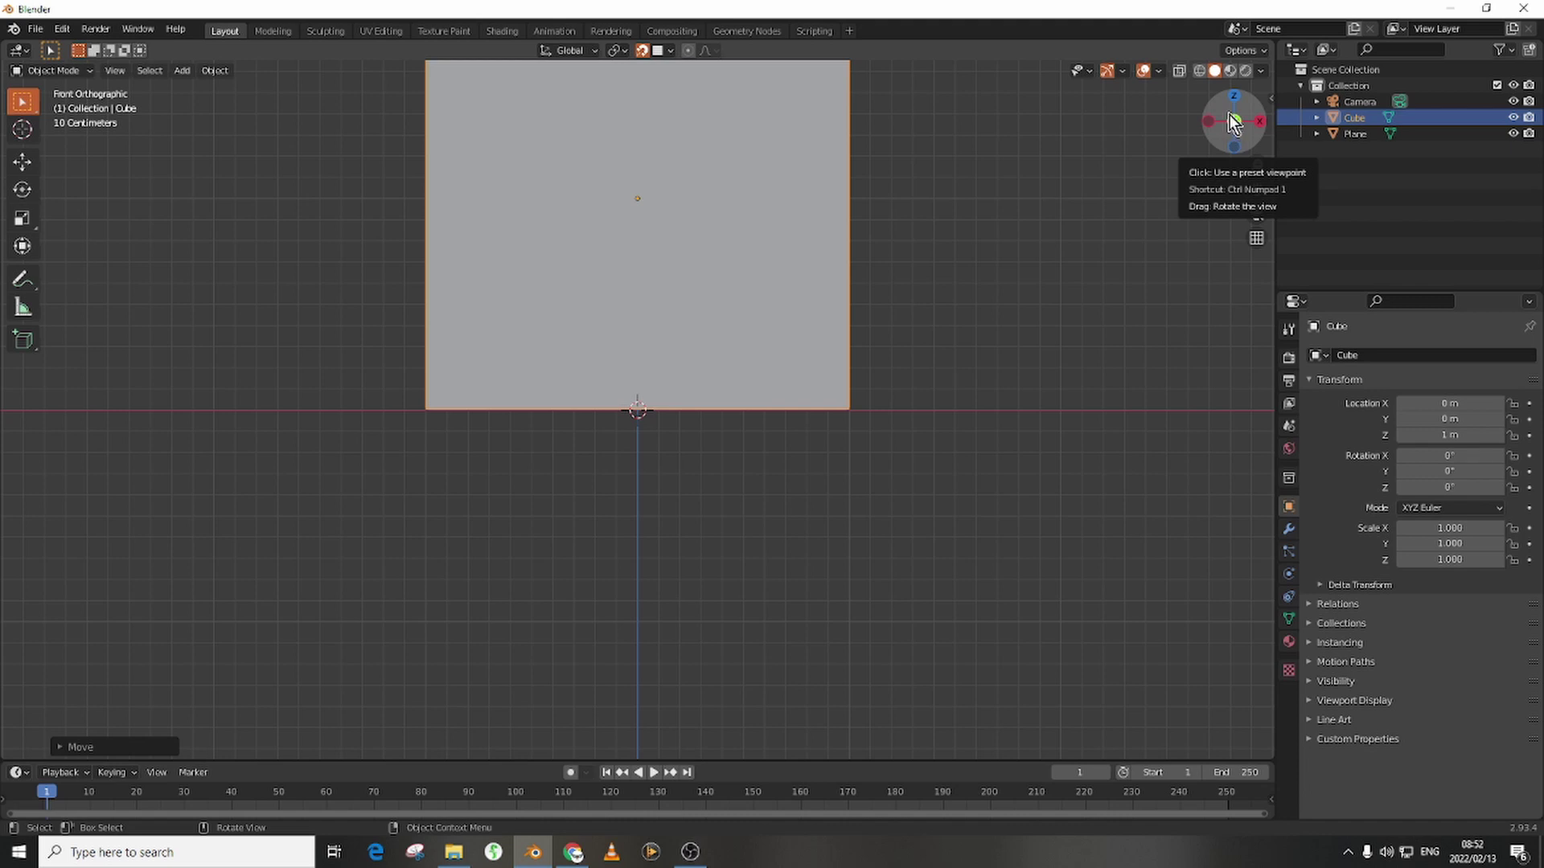
left_click_drag(1229, 113, 957, 311)
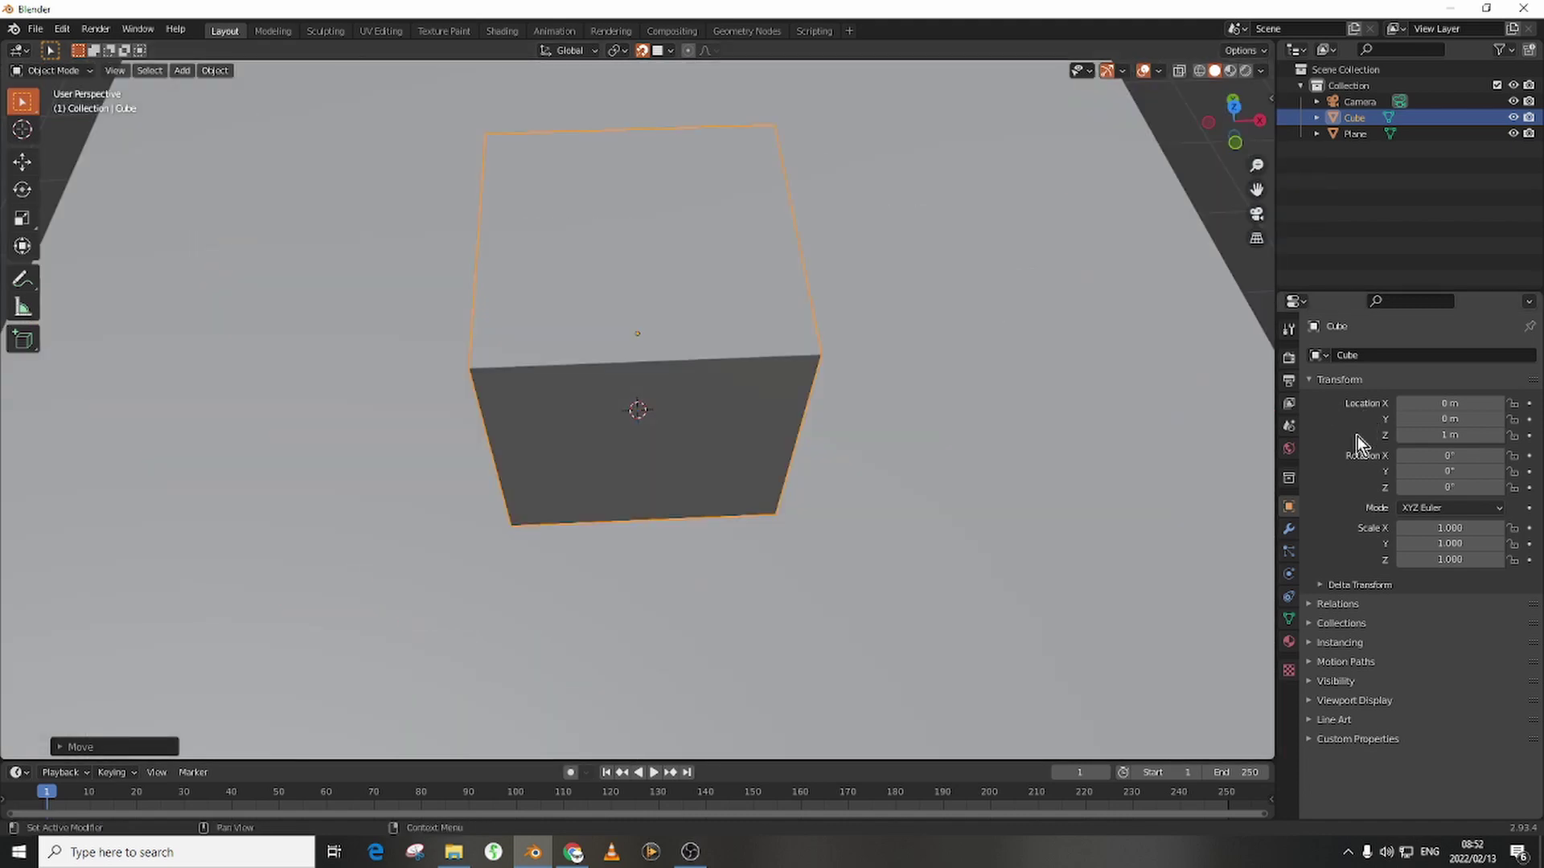
- Set the world background colour to use an Environment Texture
left_click(1287, 448)
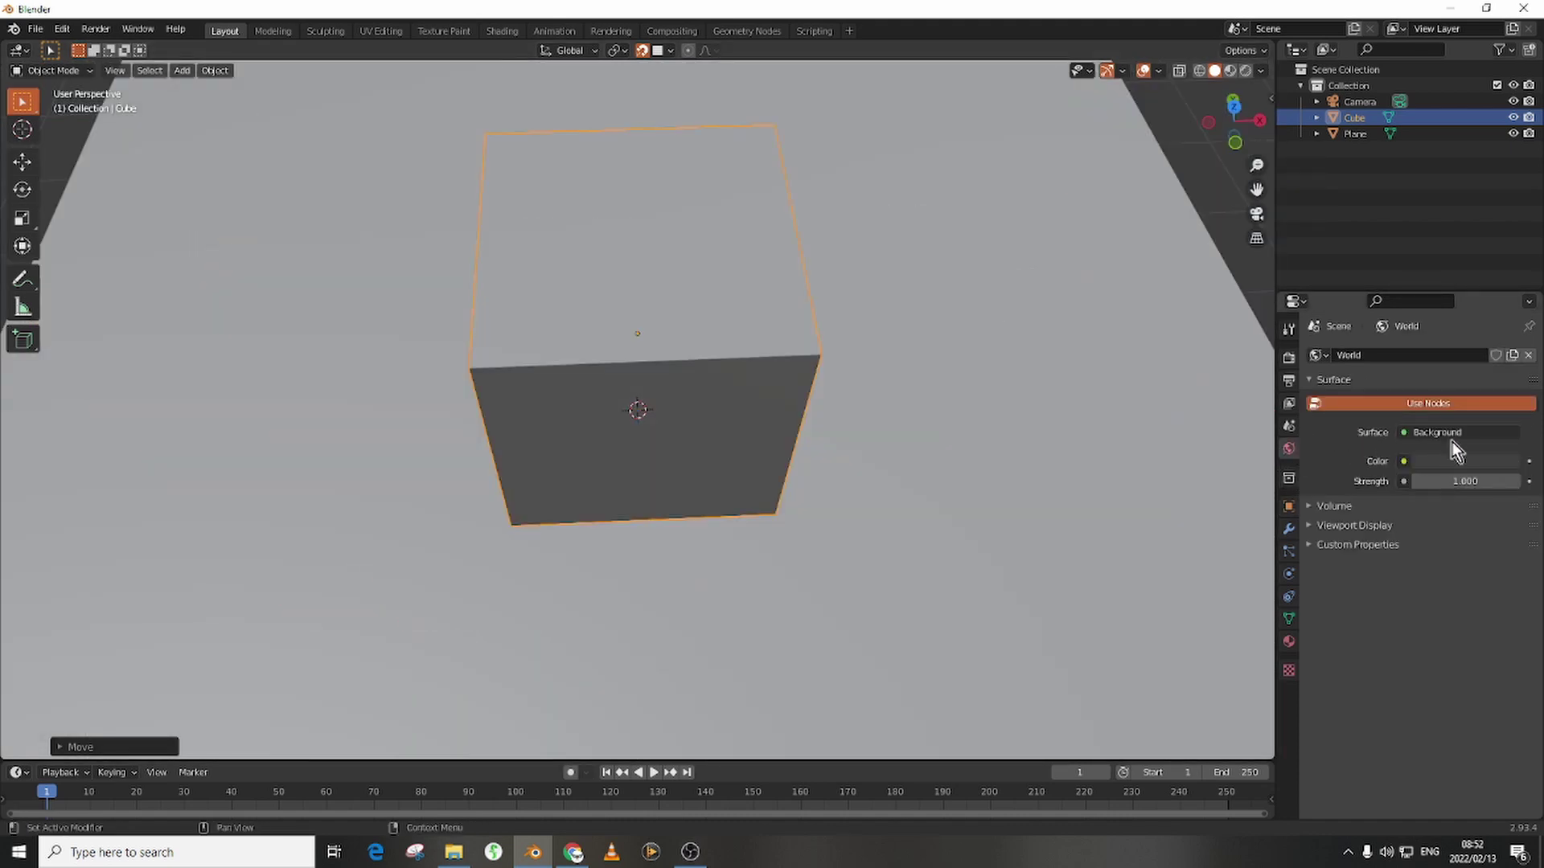
right_click(1409, 464)
mouse_move(1402, 460)
left_click(1403, 461)
left_click(1087, 534)
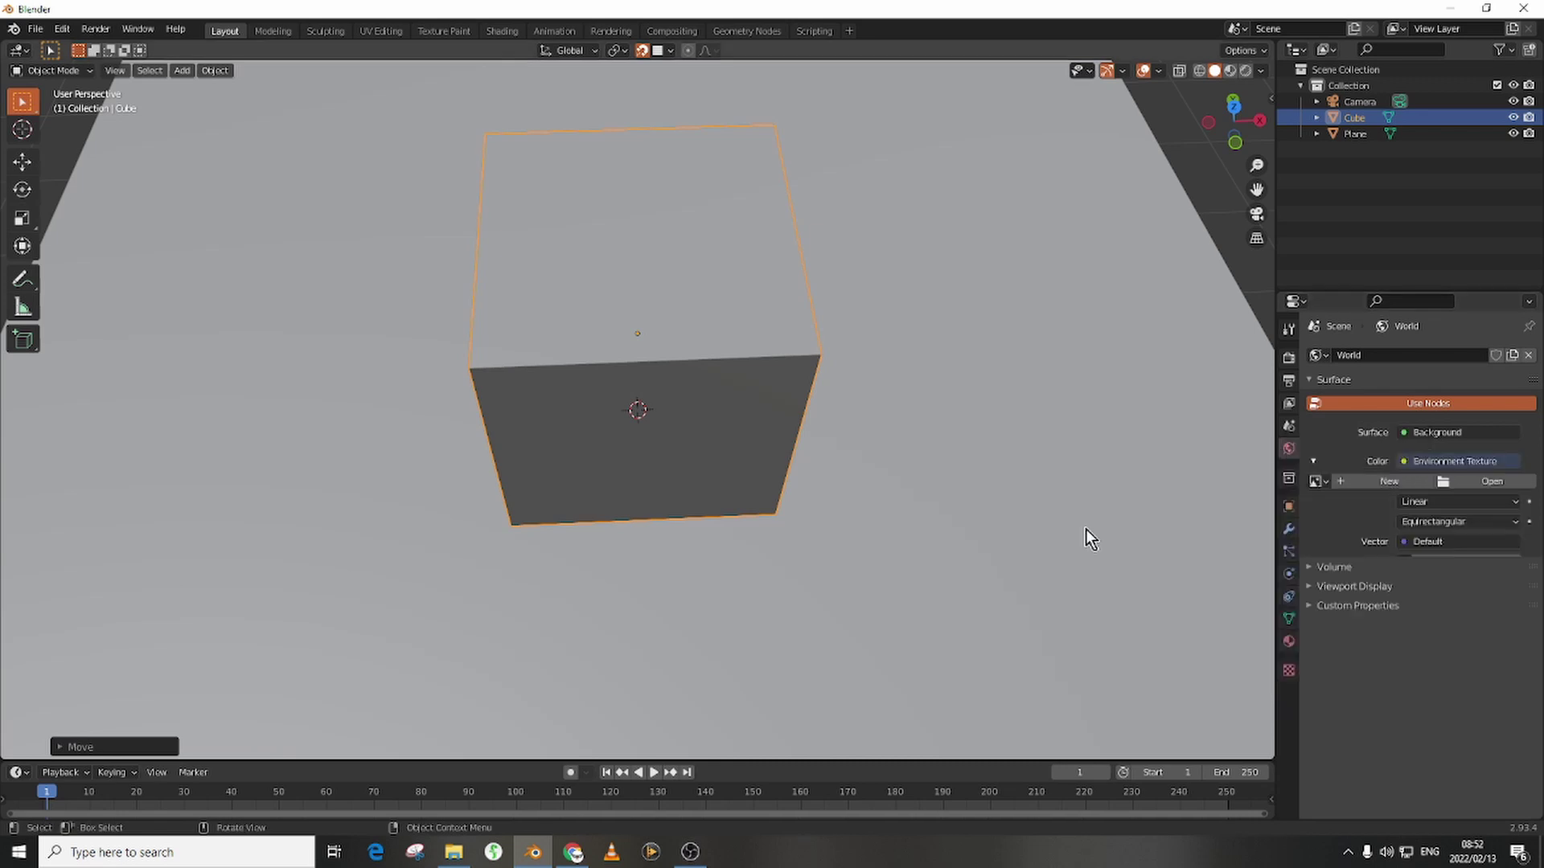
- Load derelict_overpass_4k.hdr from the Pictures folder as the world's environment image
left_click(1483, 480)
left_click(388, 432)
left_click(393, 449)
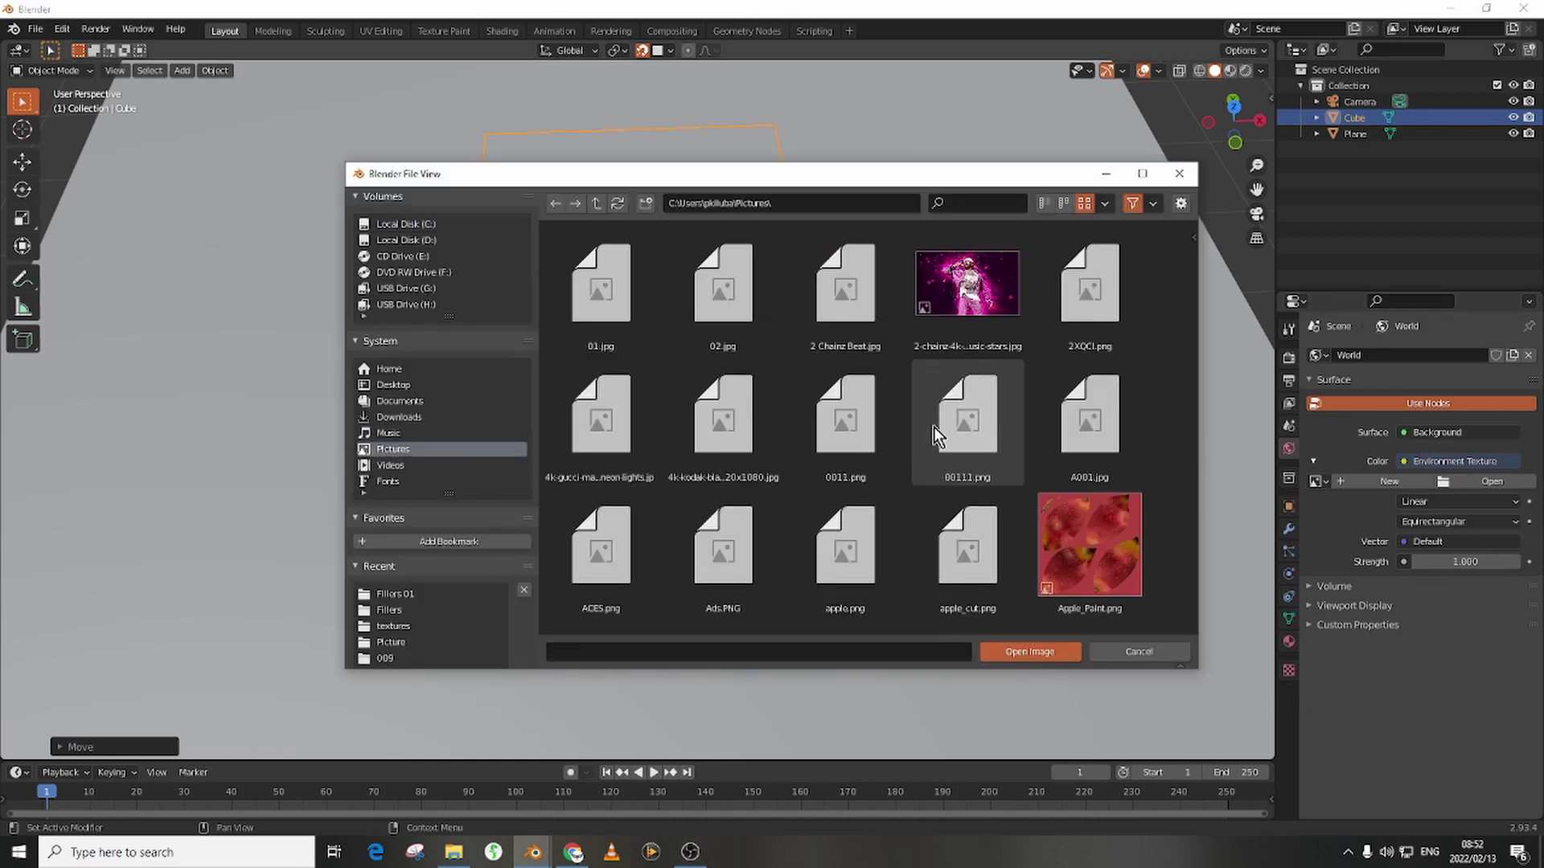
scroll(936, 437, "down", 10)
left_click(722, 297)
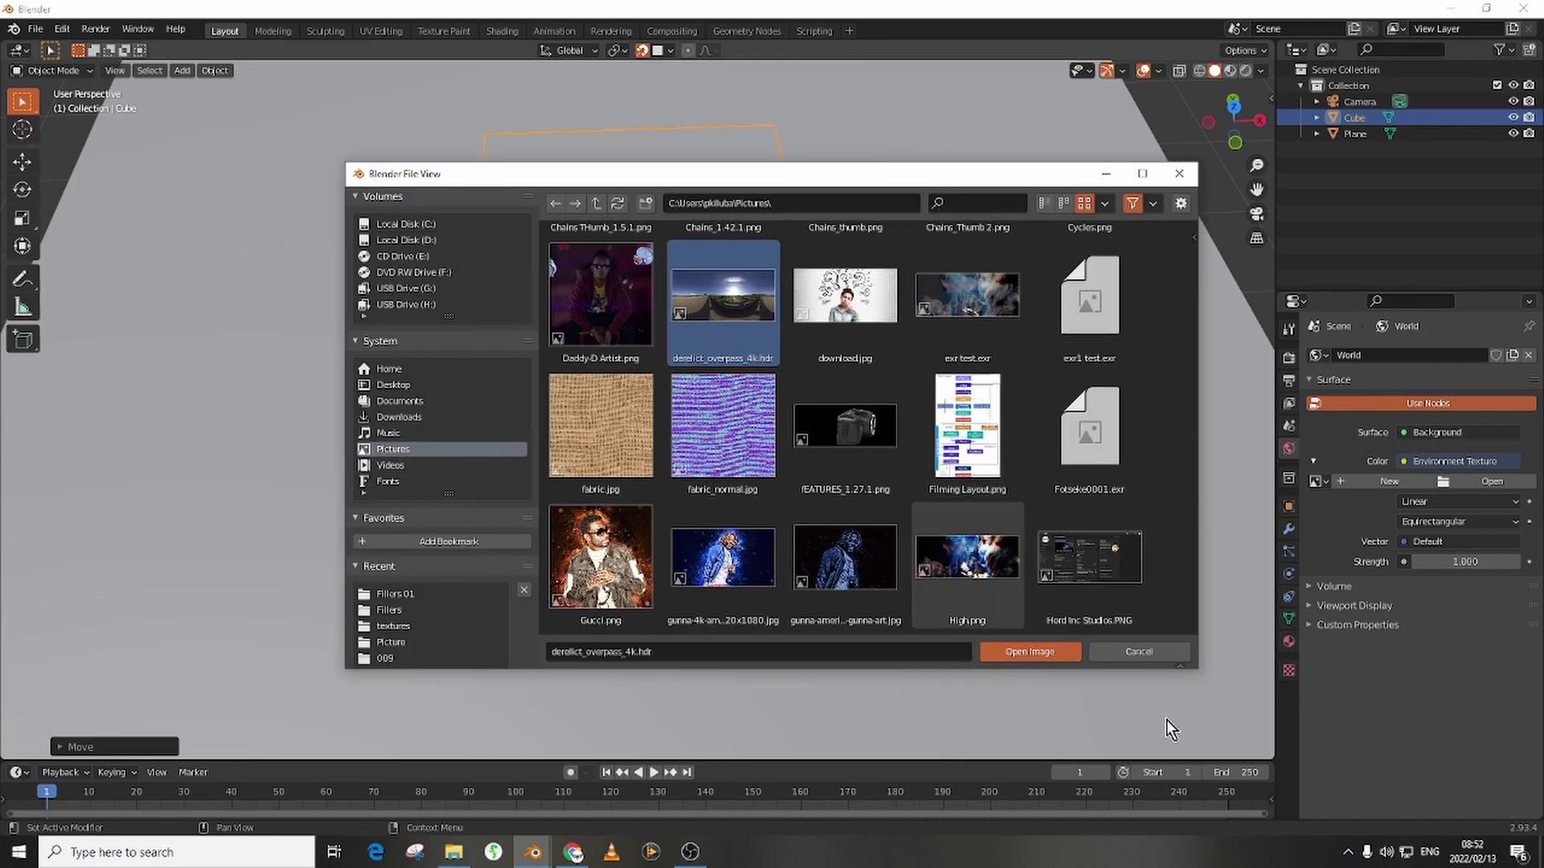
left_click(1030, 651)
- Display the viewport in rendered shading to preview the HDR environment around the cube and plane
key("z")
mouse_move(875, 398)
middle_mouse_down()
mouse_move(918, 410)
mouse_move(1050, 355)
mouse_move(543, 354)
mouse_move(445, 370)
mouse_move(478, 438)
mouse_move(681, 413)
middle_mouse_up()
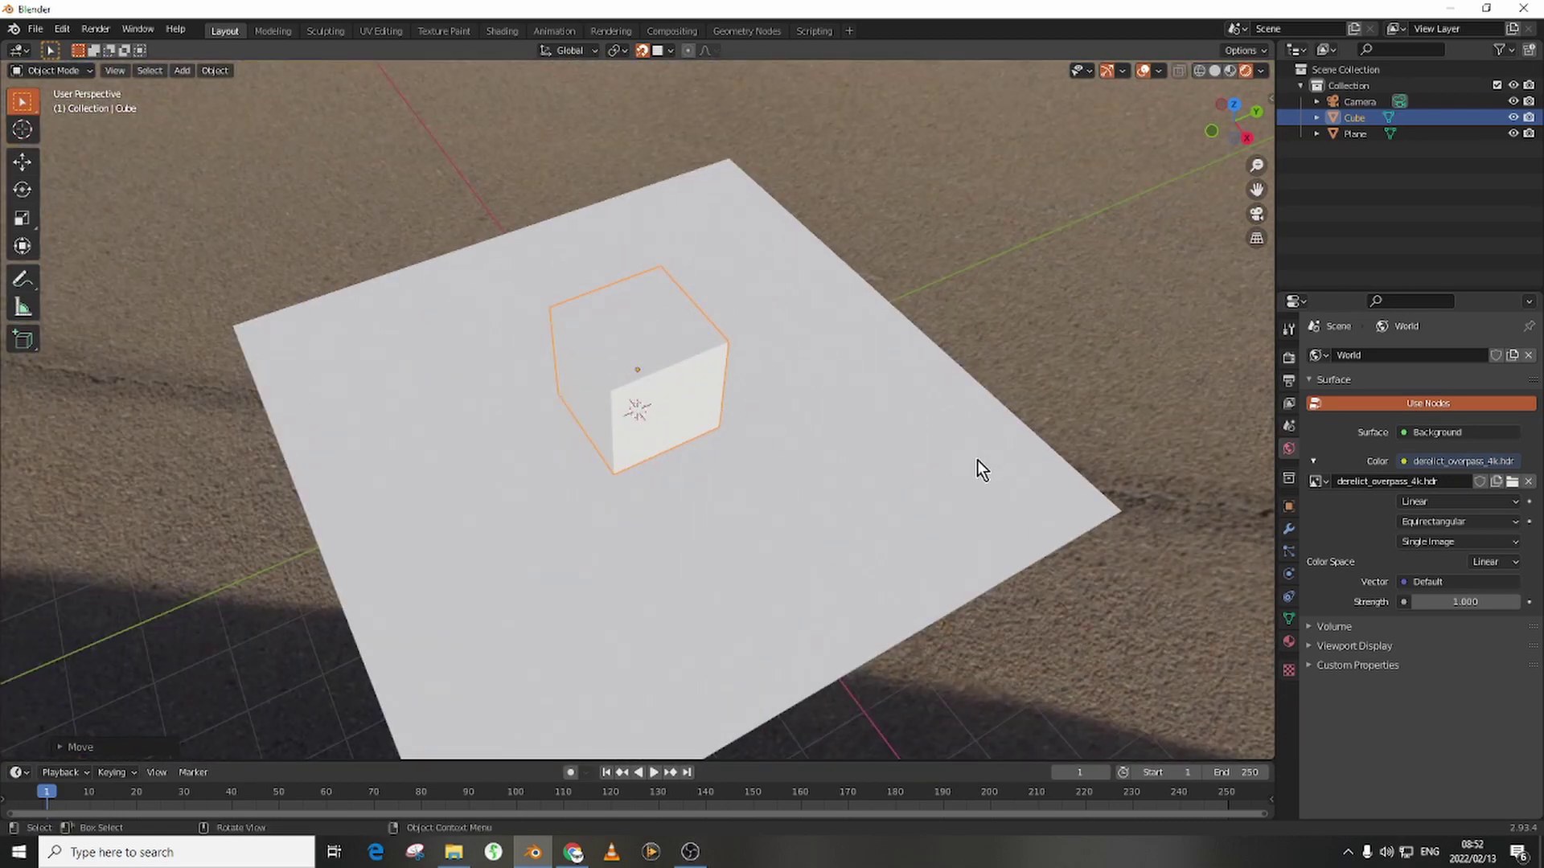
middle_click_drag(977, 470, 858, 465)
- Switch the render engine to Cycles and examine the cube's shadow on the plane from several angles
left_click(1288, 358)
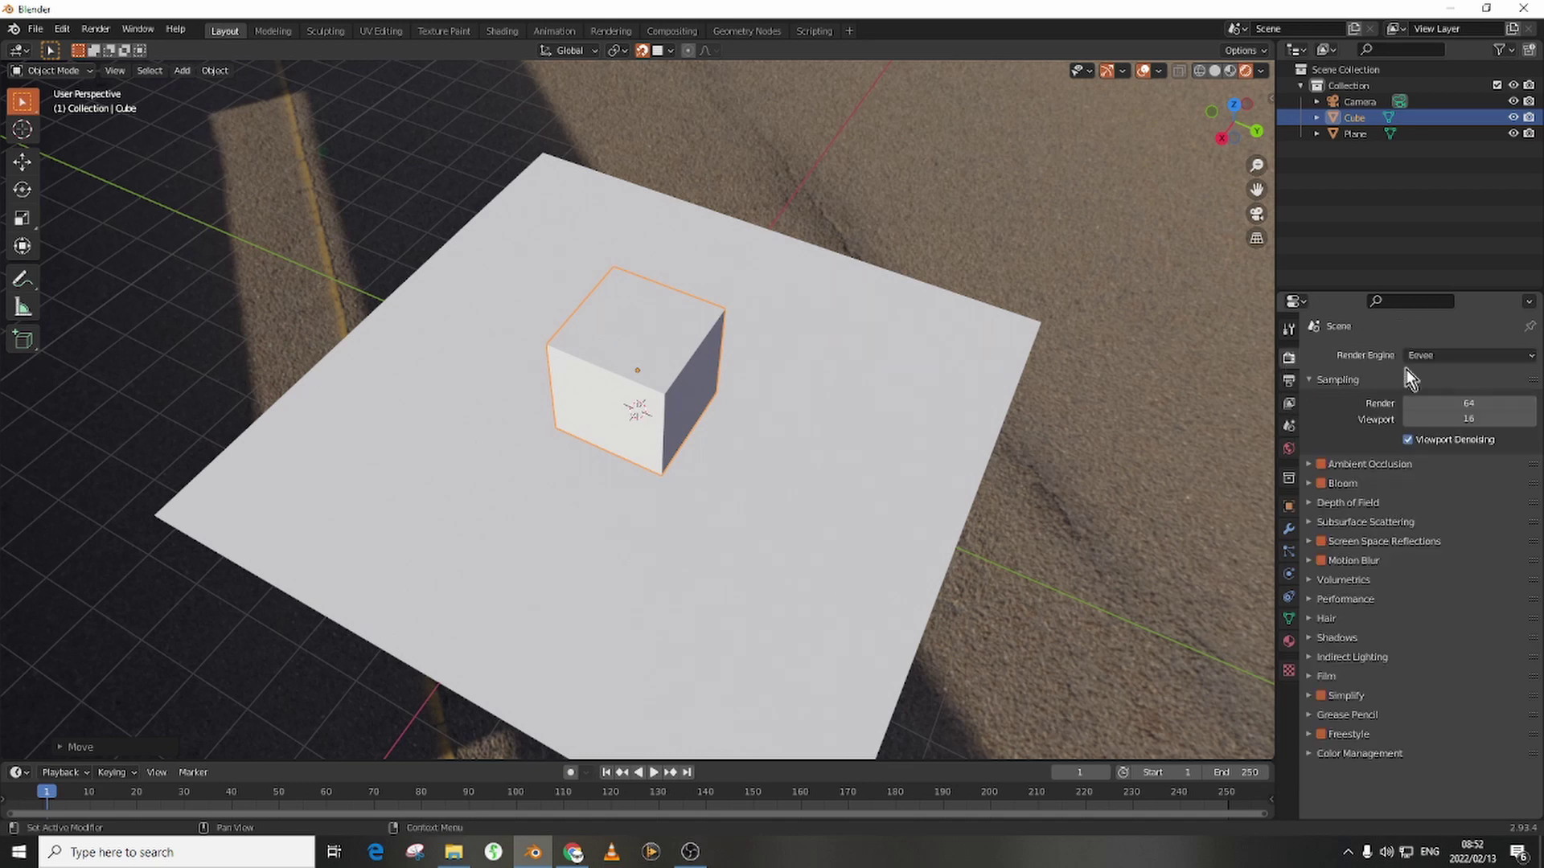
left_click(1431, 359)
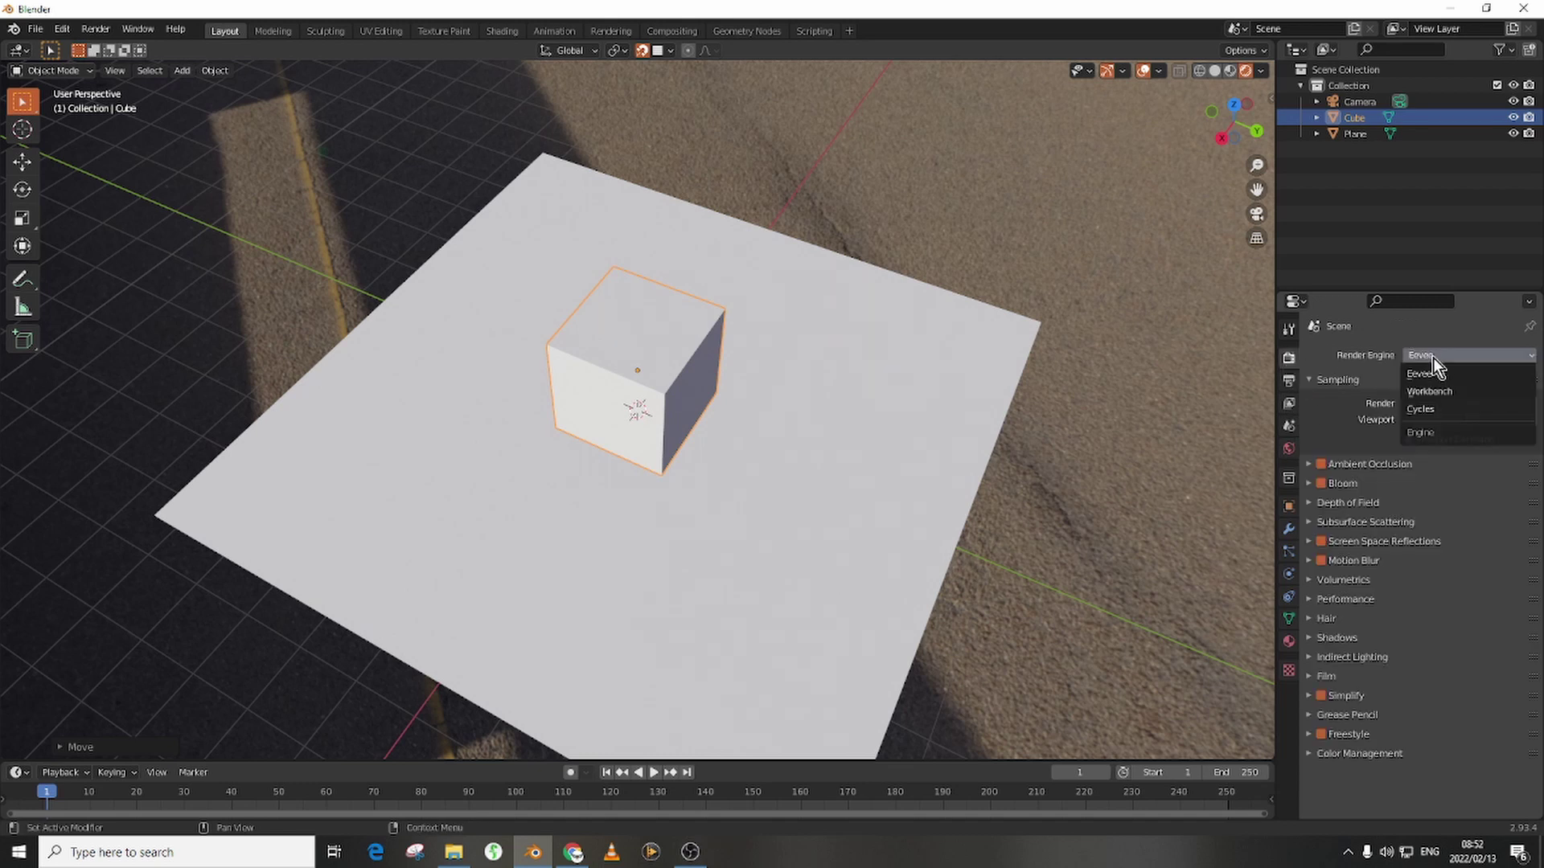
left_click(1450, 407)
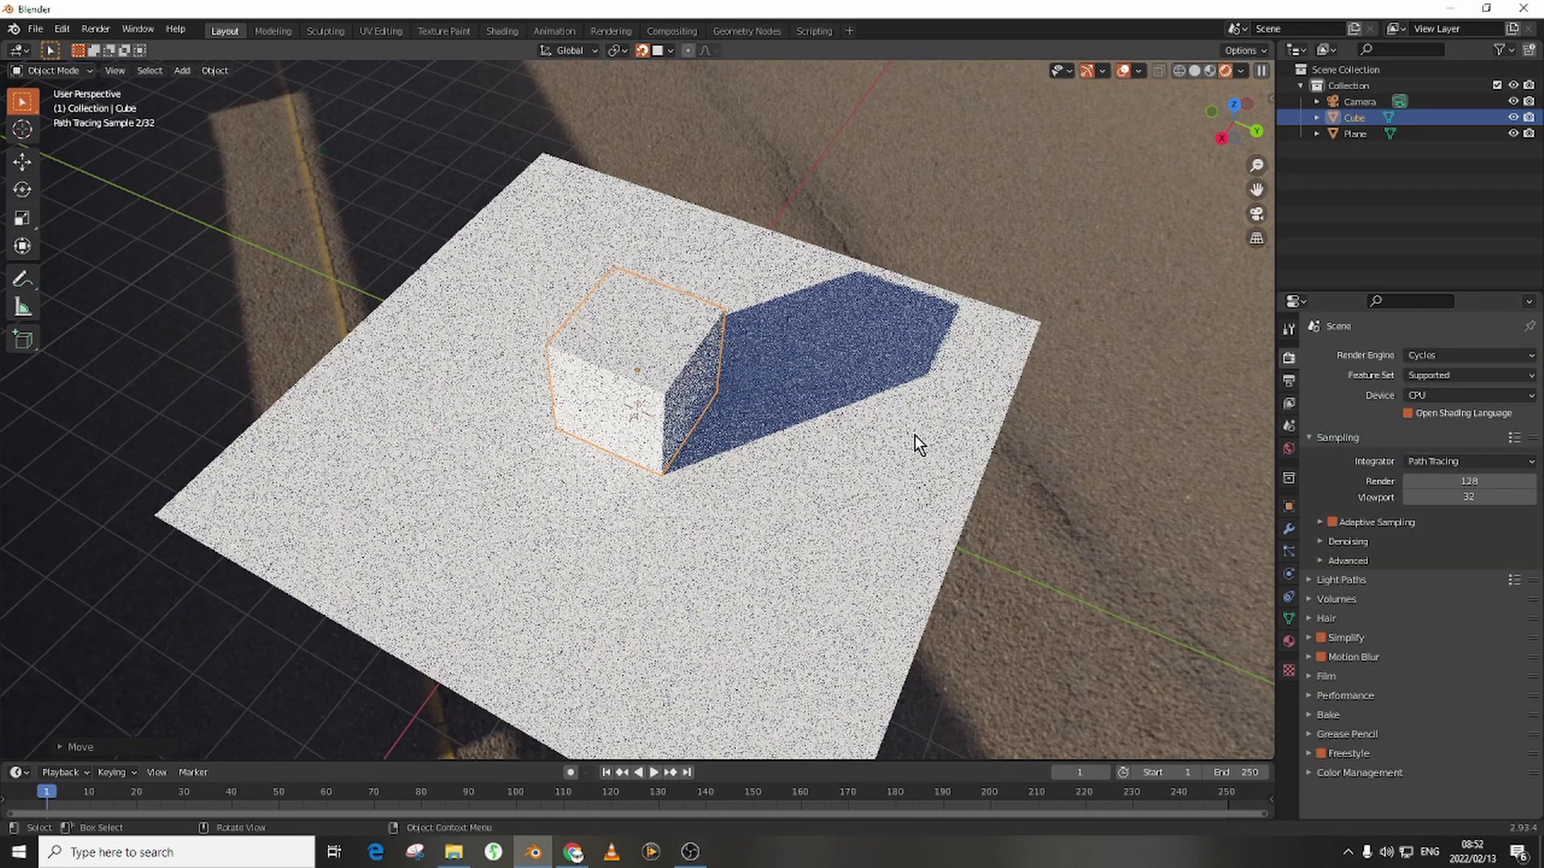
mouse_move(606, 503)
middle_mouse_down()
mouse_move(900, 515)
mouse_move(950, 465)
mouse_move(1094, 404)
mouse_move(712, 225)
mouse_move(799, 280)
mouse_move(779, 313)
middle_mouse_up()
middle_click_drag(889, 86, 581, 540)
middle_click_drag(525, 398, 792, 489)
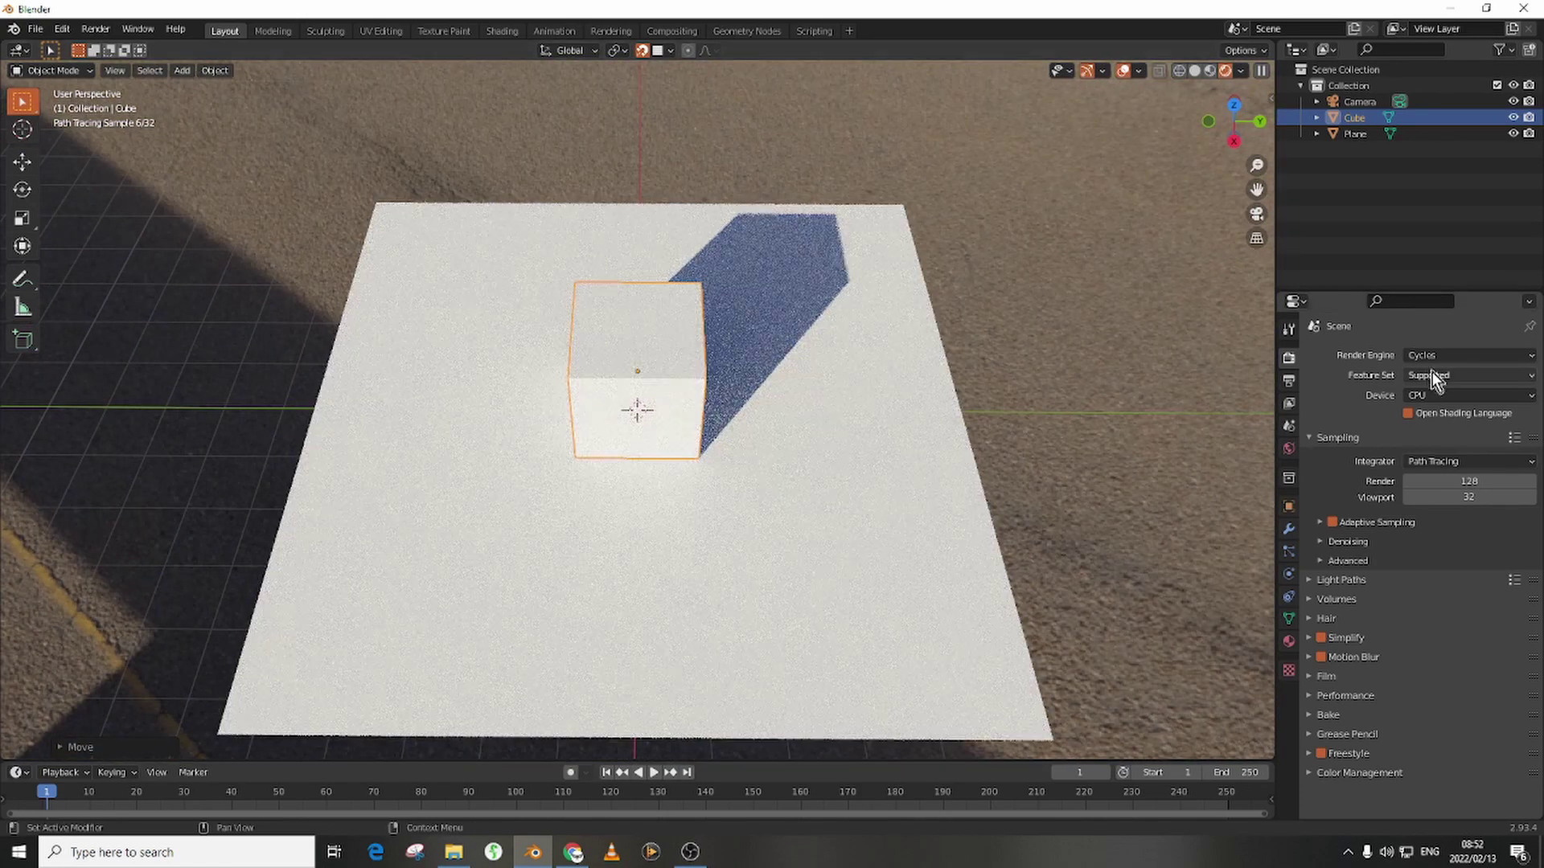
- Set the render engine back to Eevee and examine the cube and plane for comparison
left_click(1431, 365)
left_click(1434, 380)
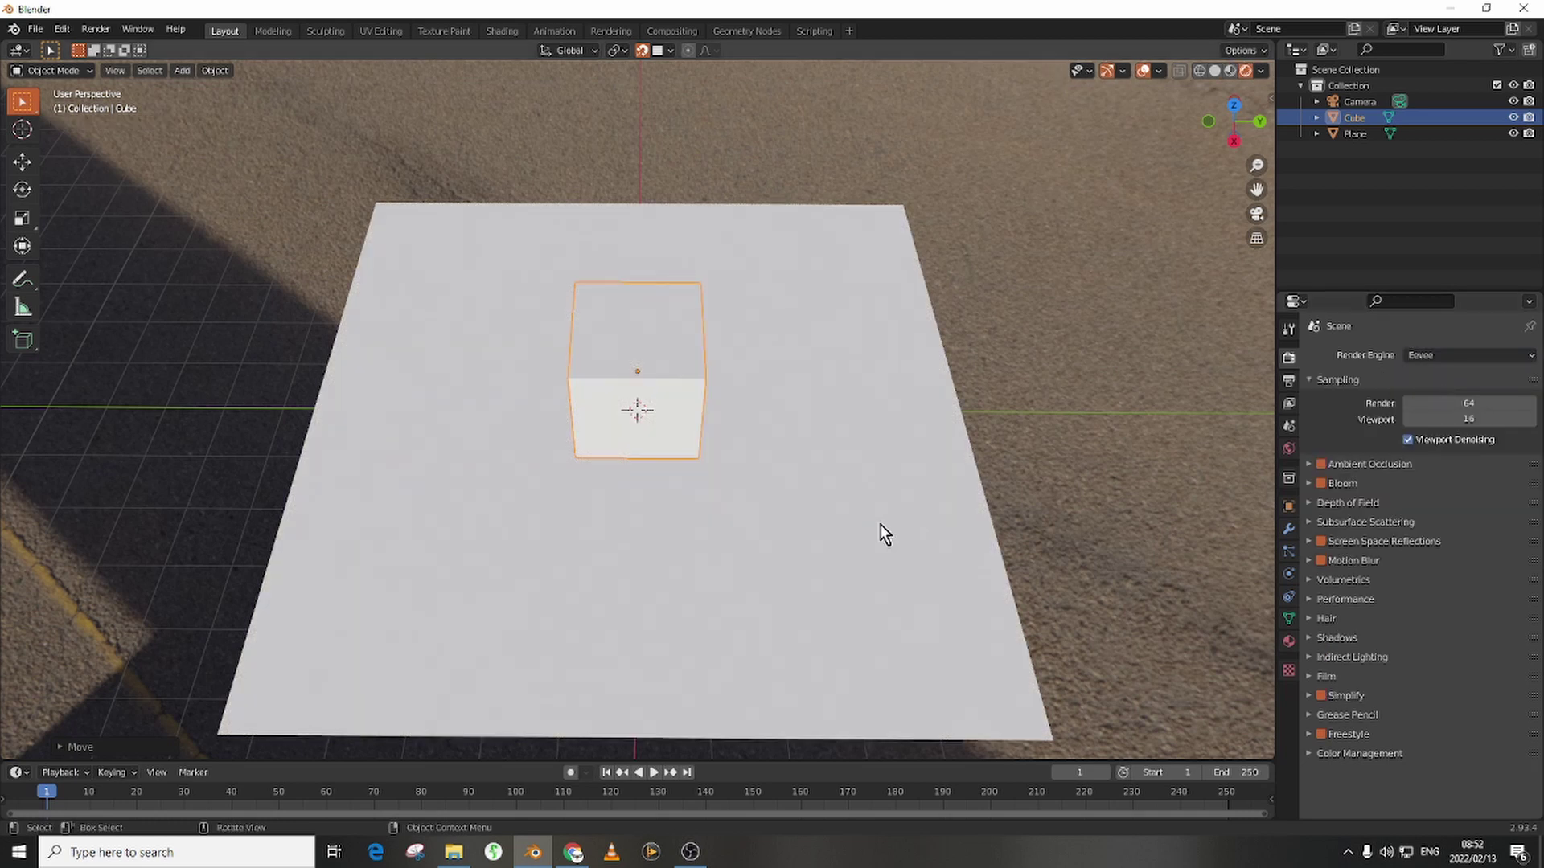
middle_click_drag(880, 524, 754, 505)
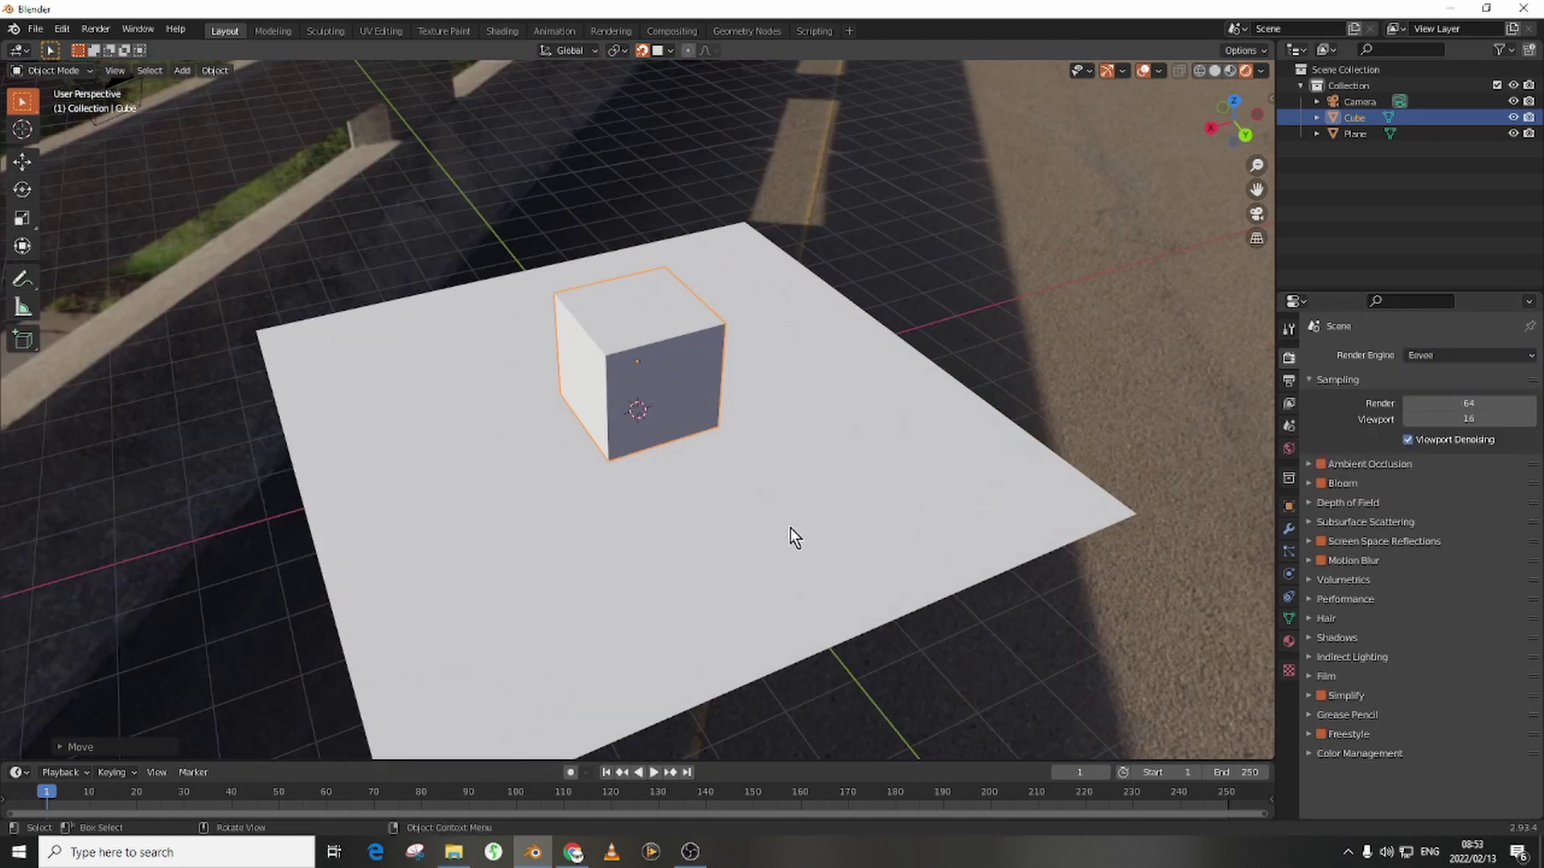
middle_click_drag(793, 534, 772, 494)
- Create a new collection in the scene and name it Main
right_click(1367, 190)
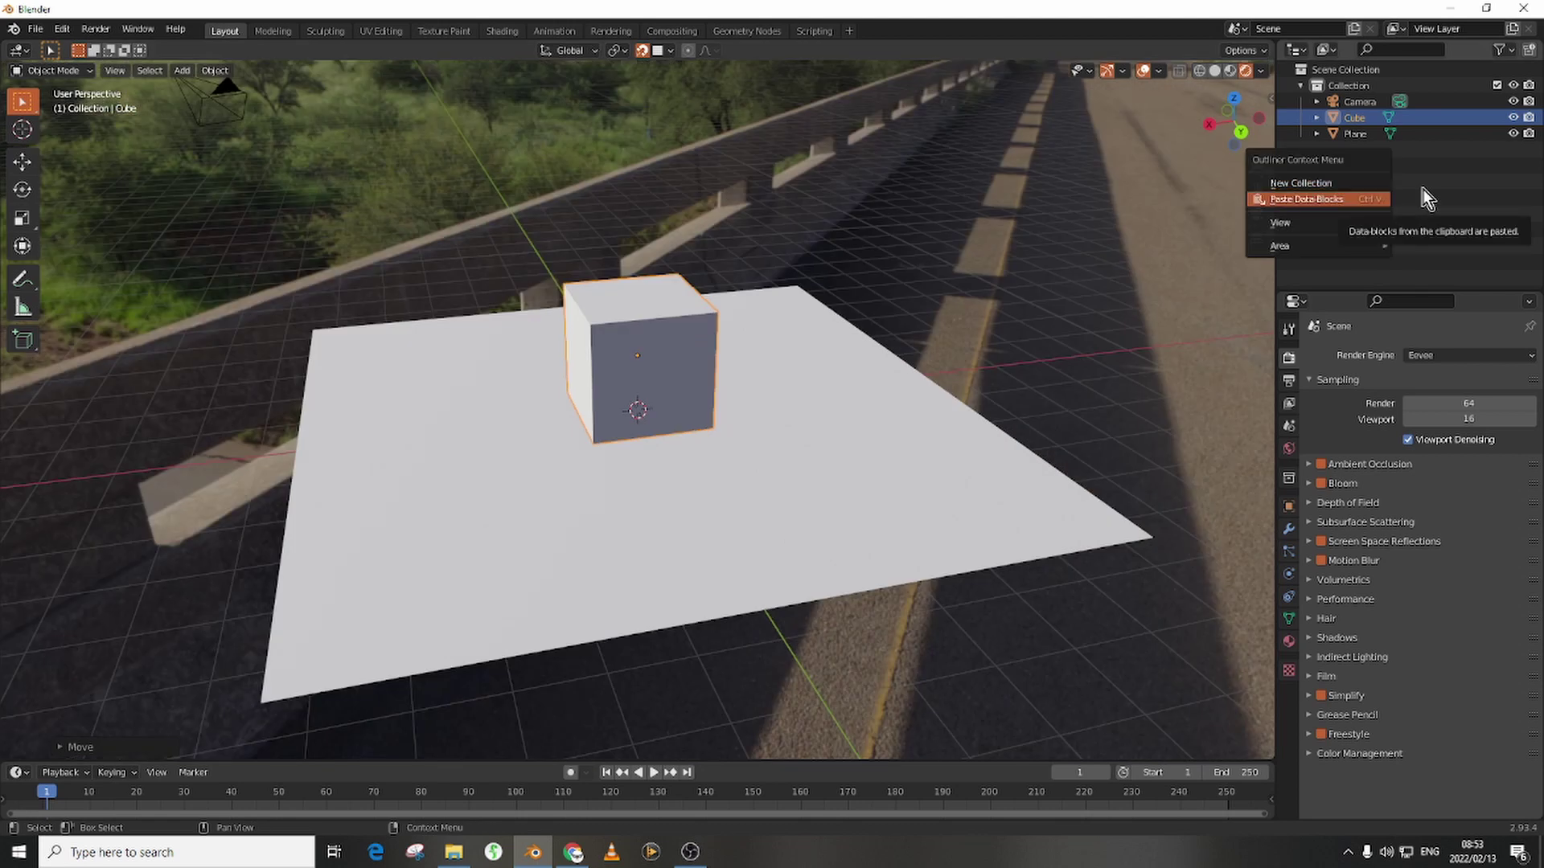
left_click(1336, 182)
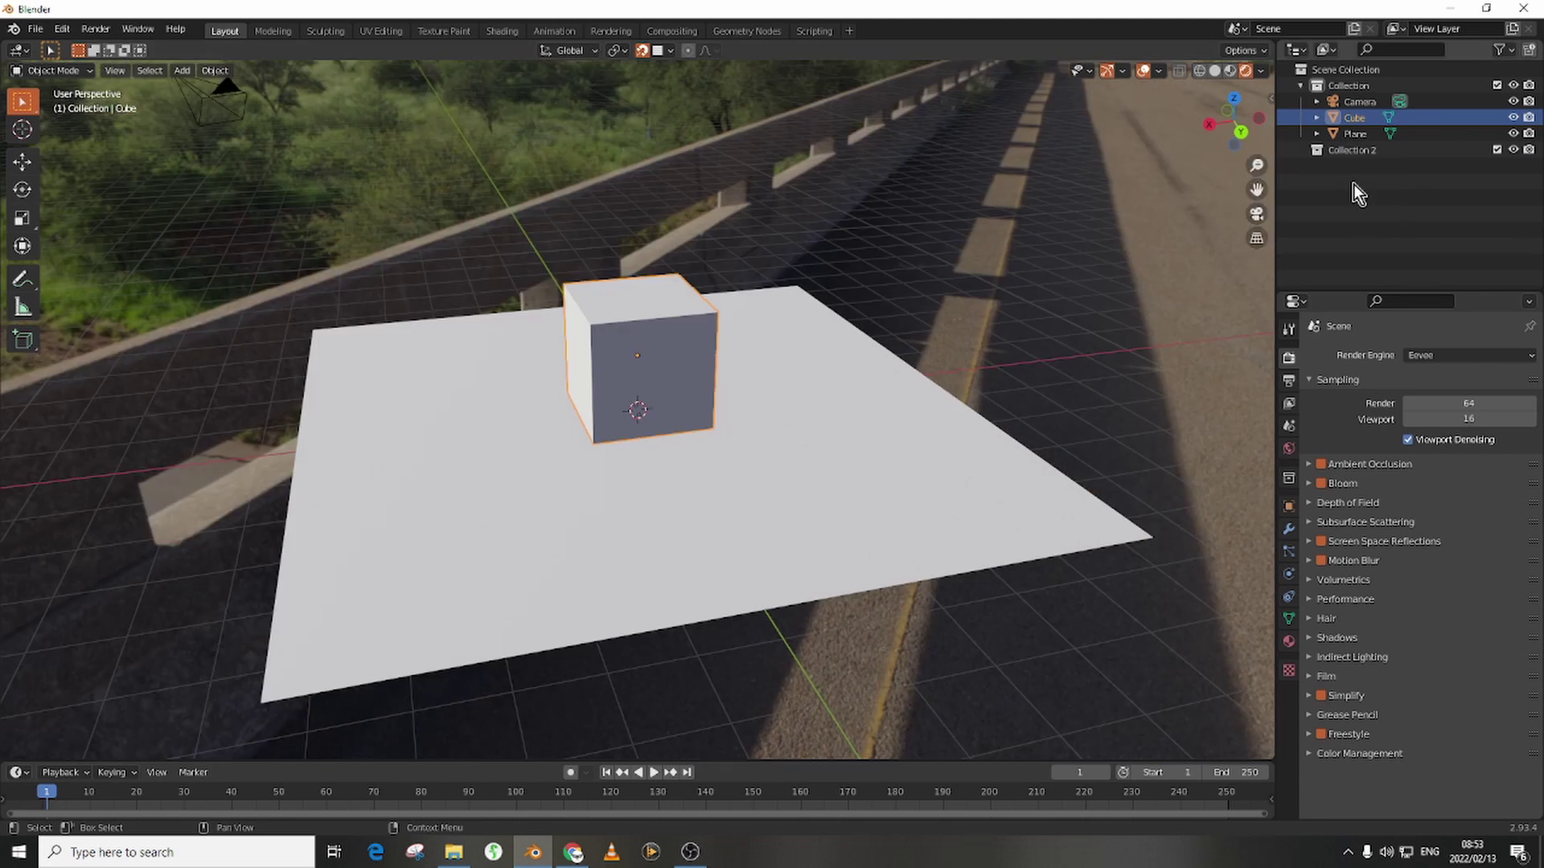
double_click(1362, 151)
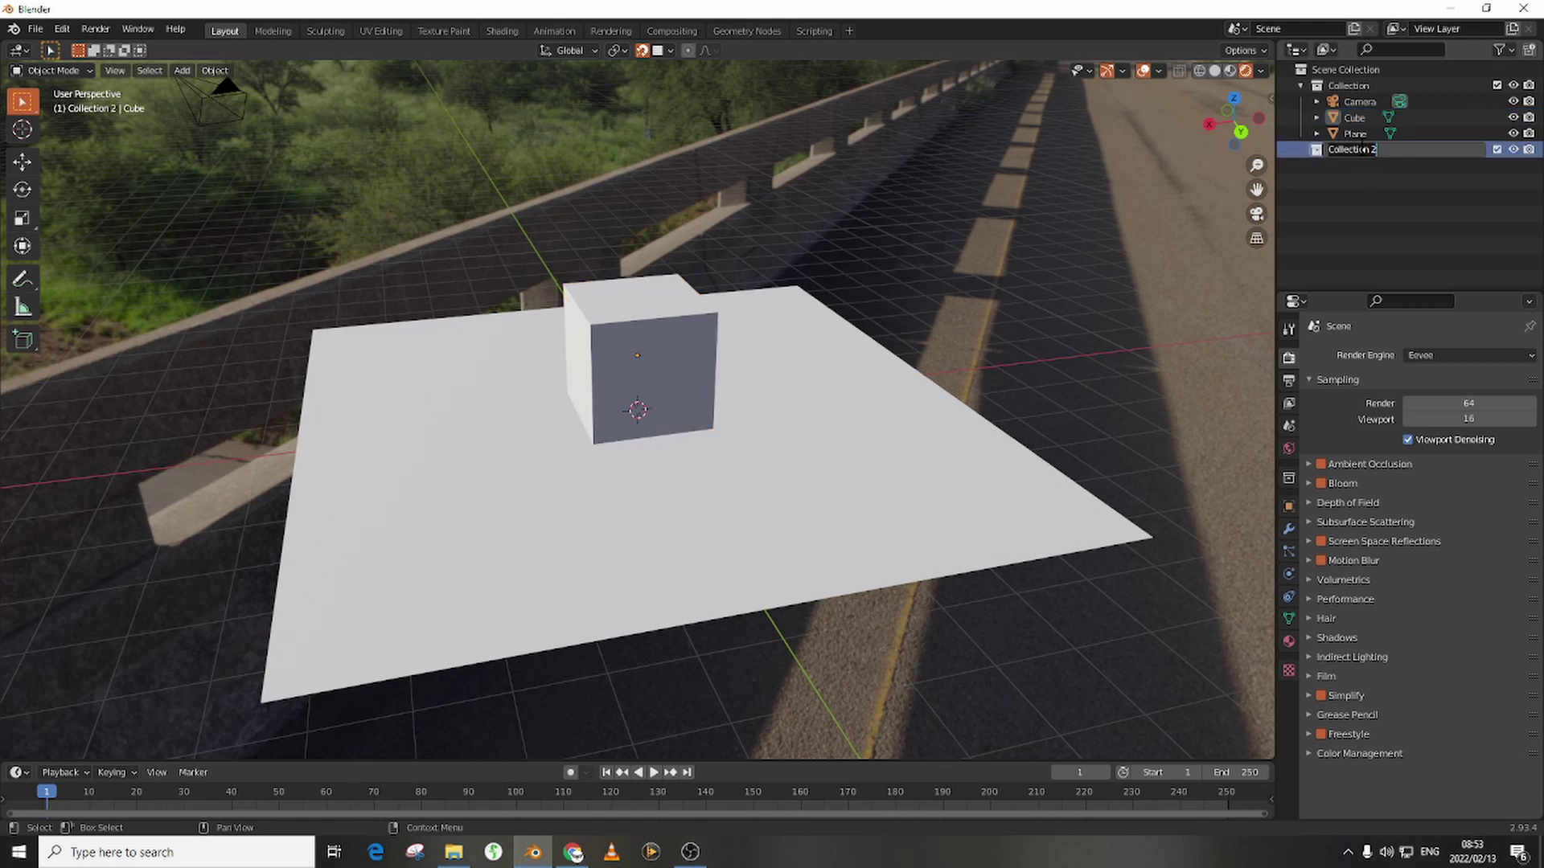
type("Main")
key("Return")
- Create another new collection in the scene and name it Plane
right_click(1344, 175)
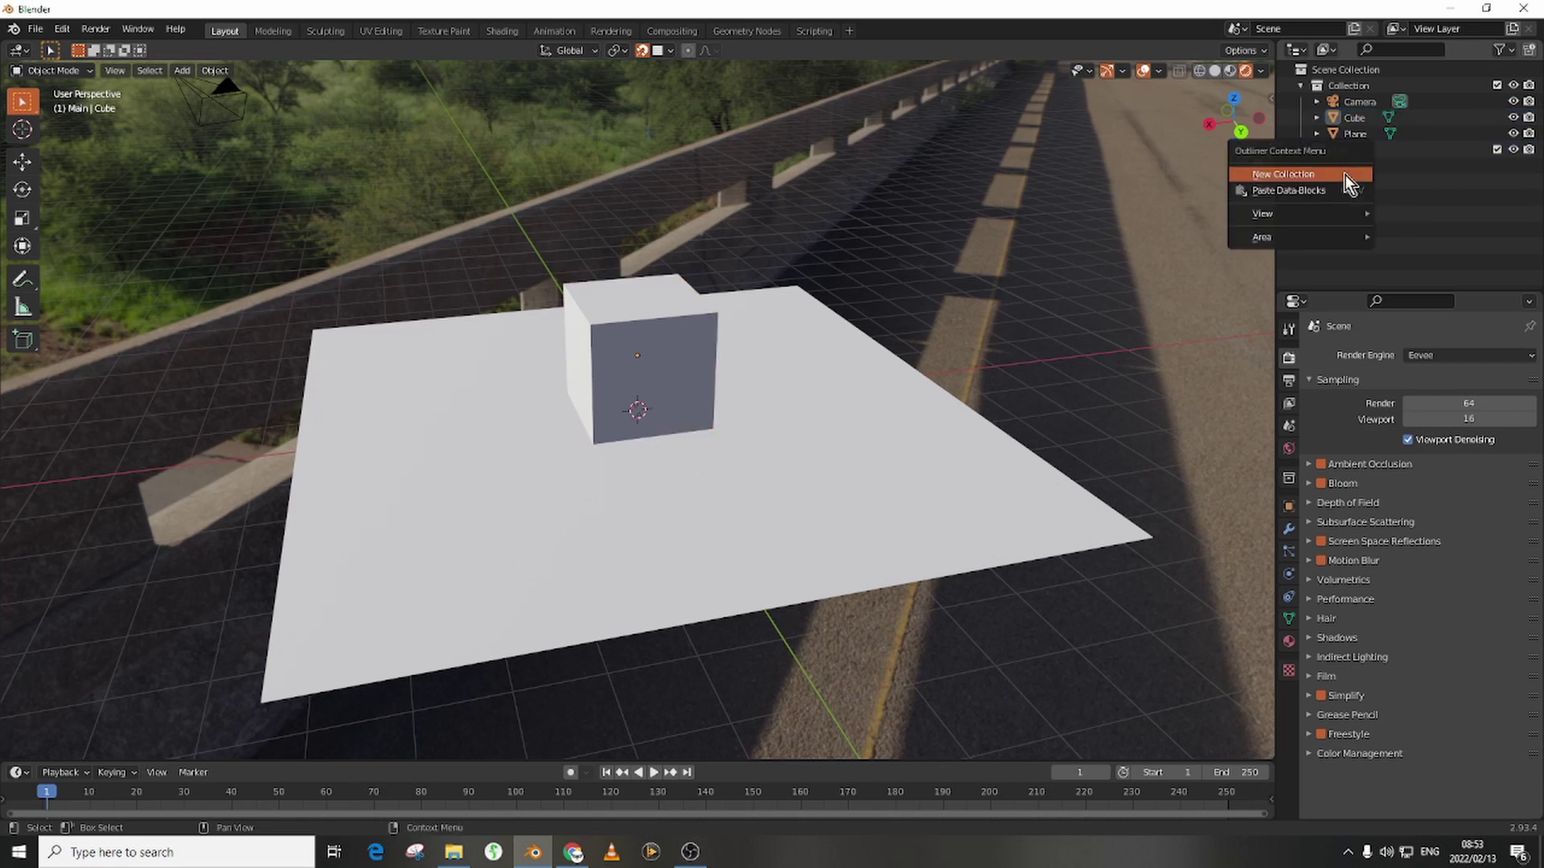
left_click(1301, 173)
double_click(1359, 166)
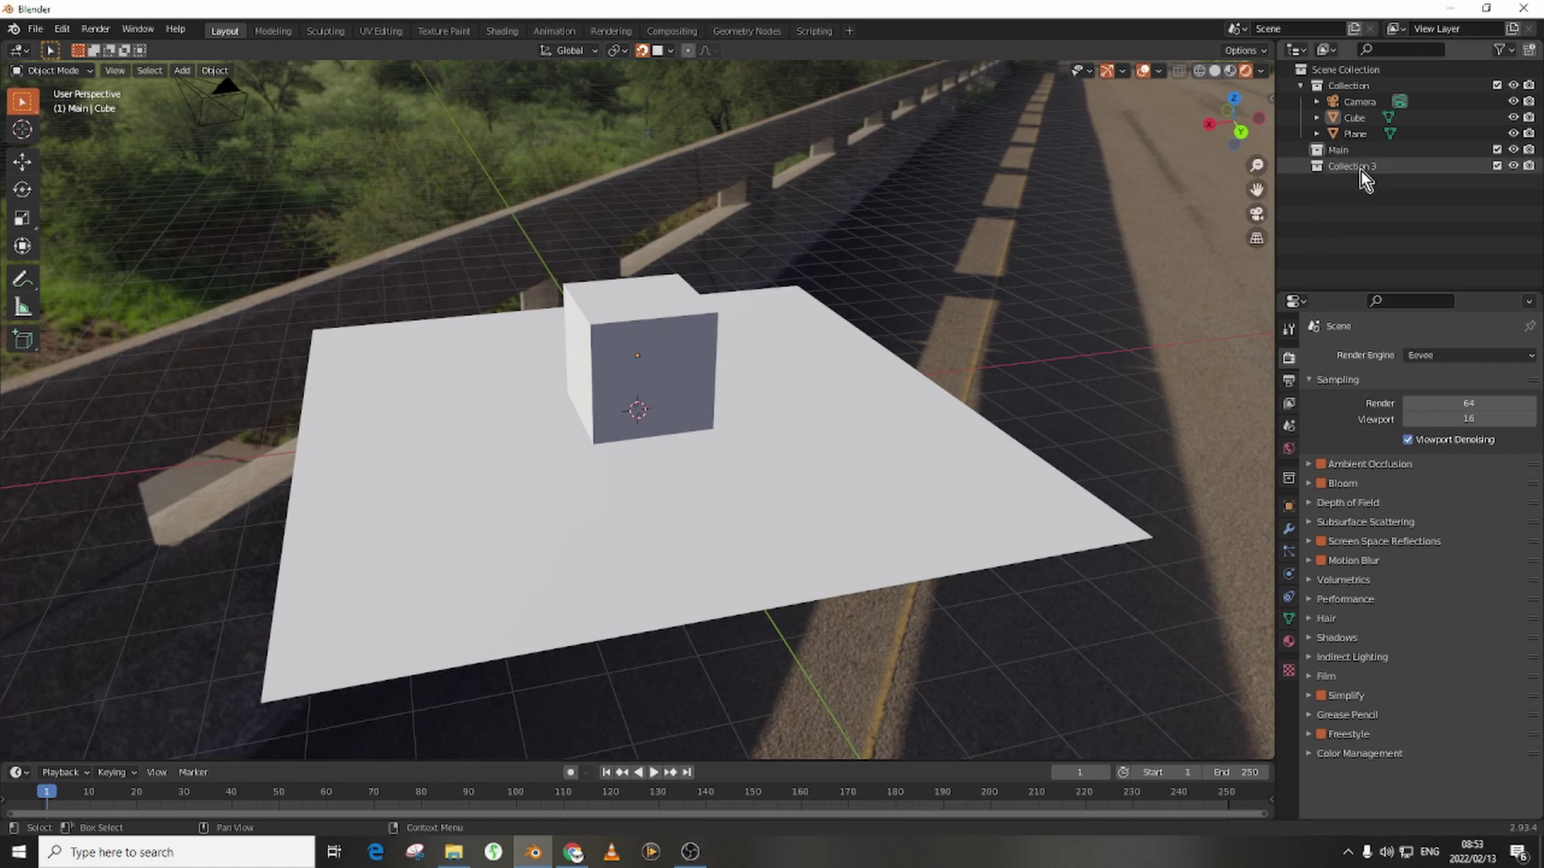
type("Plane")
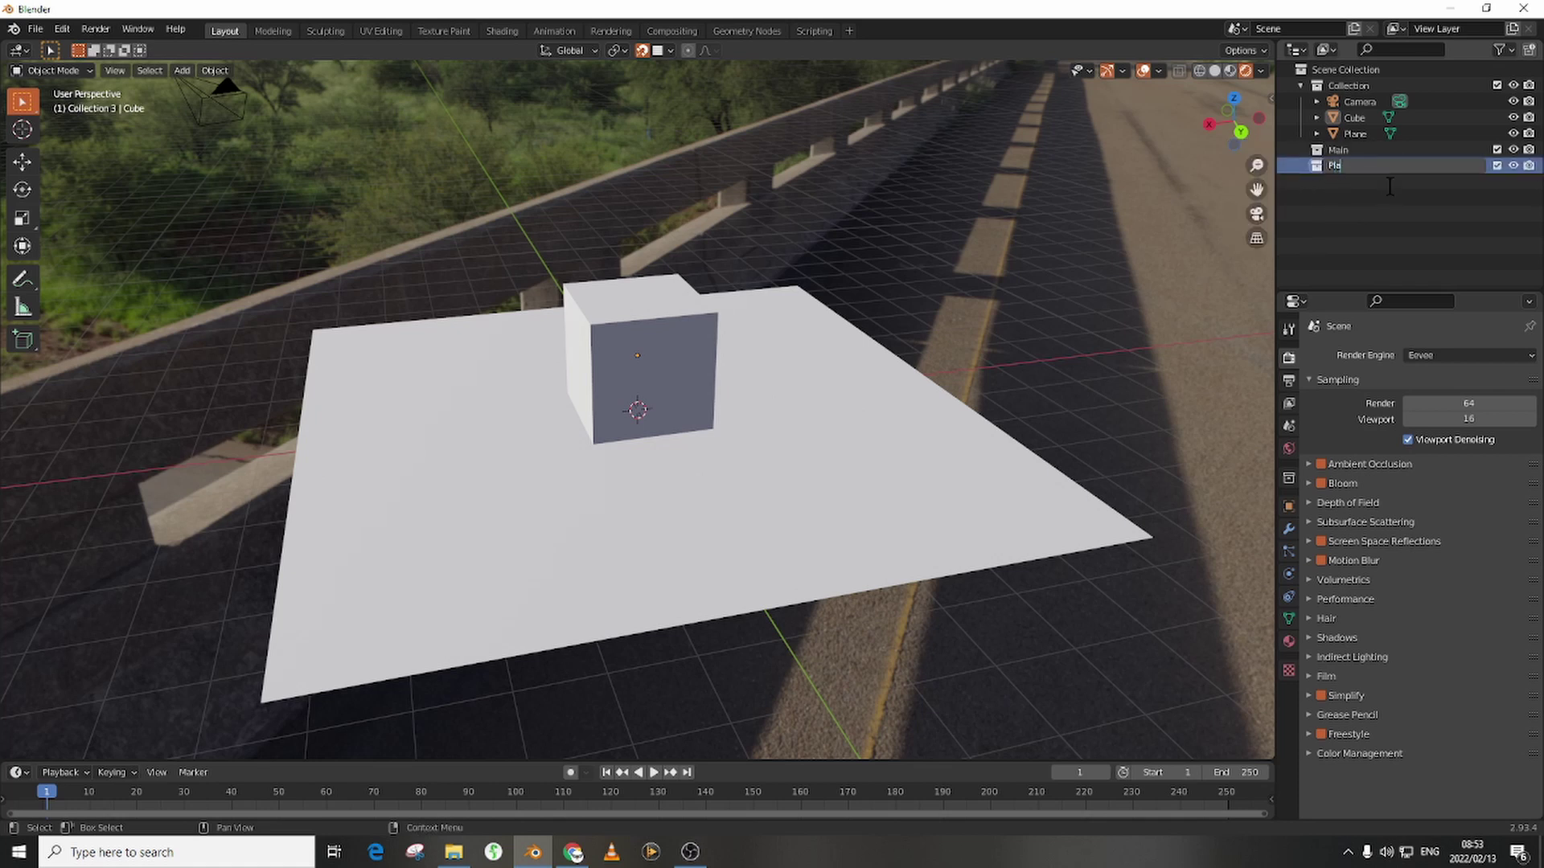
key("Return")
- Move the cube into the Main collection and the plane object into the Plane collection, leaving both collections collapsed
left_click_drag(1355, 117, 1339, 166)
left_click(1301, 117)
left_click(1300, 132)
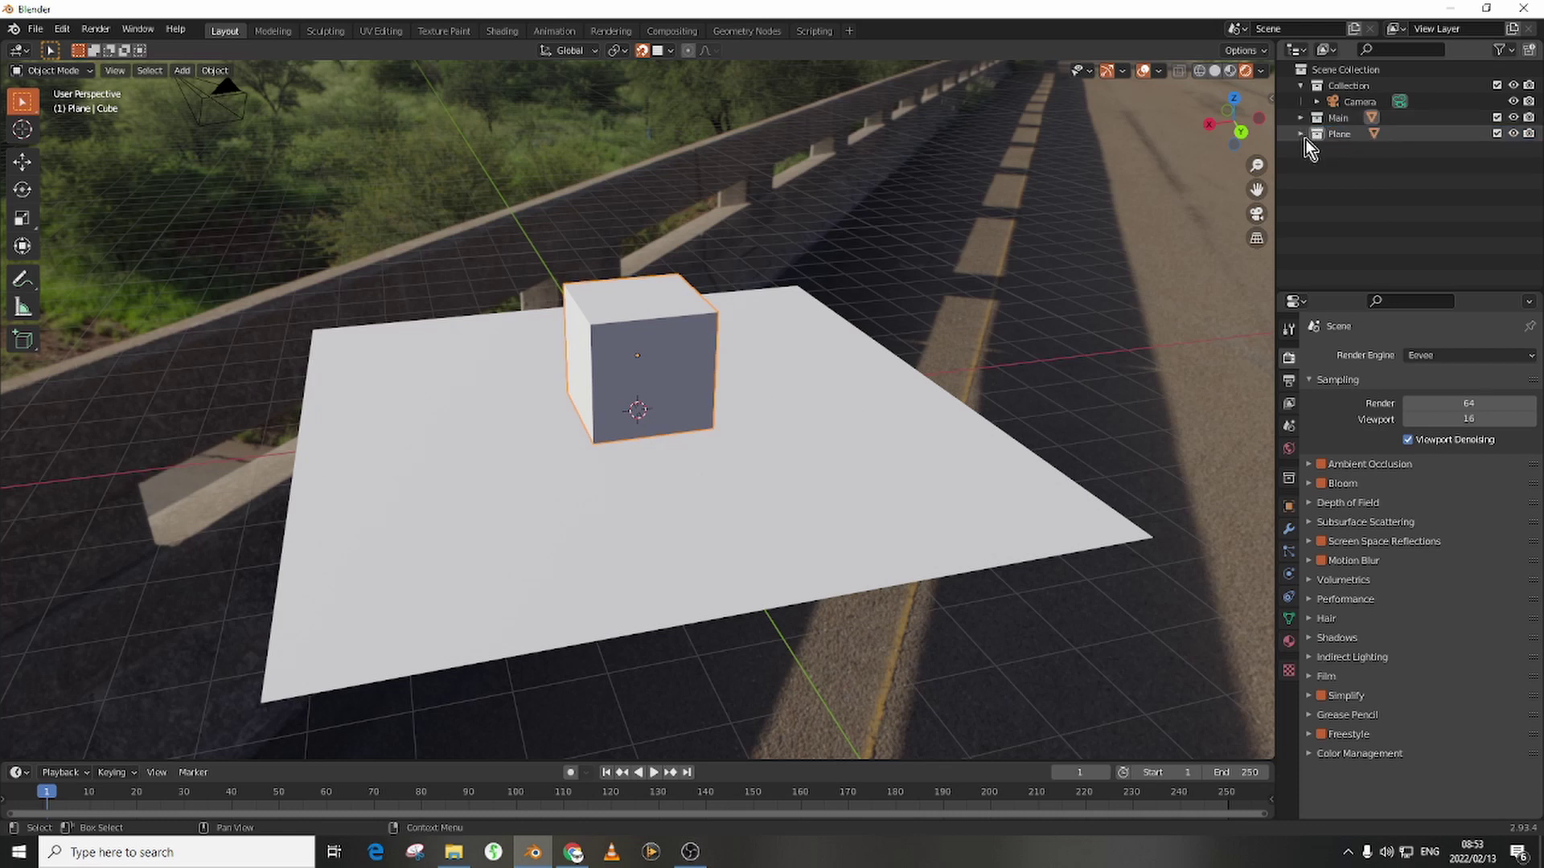
scroll(716, 374, "down", 2)
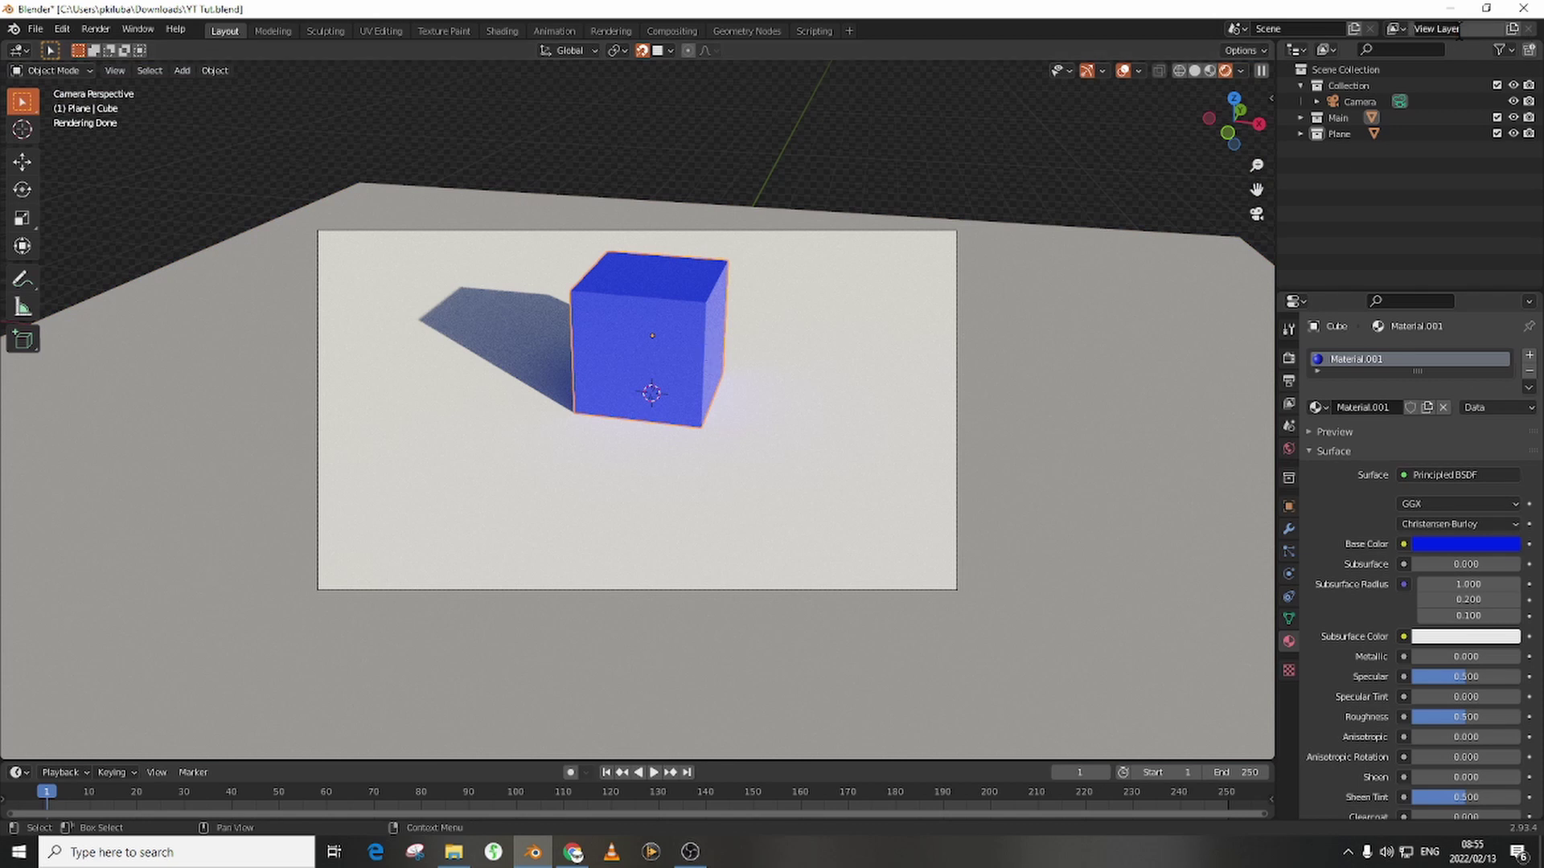
- Rename the current view layer as Main
left_click(1459, 33)
type("Main")
key("Return")
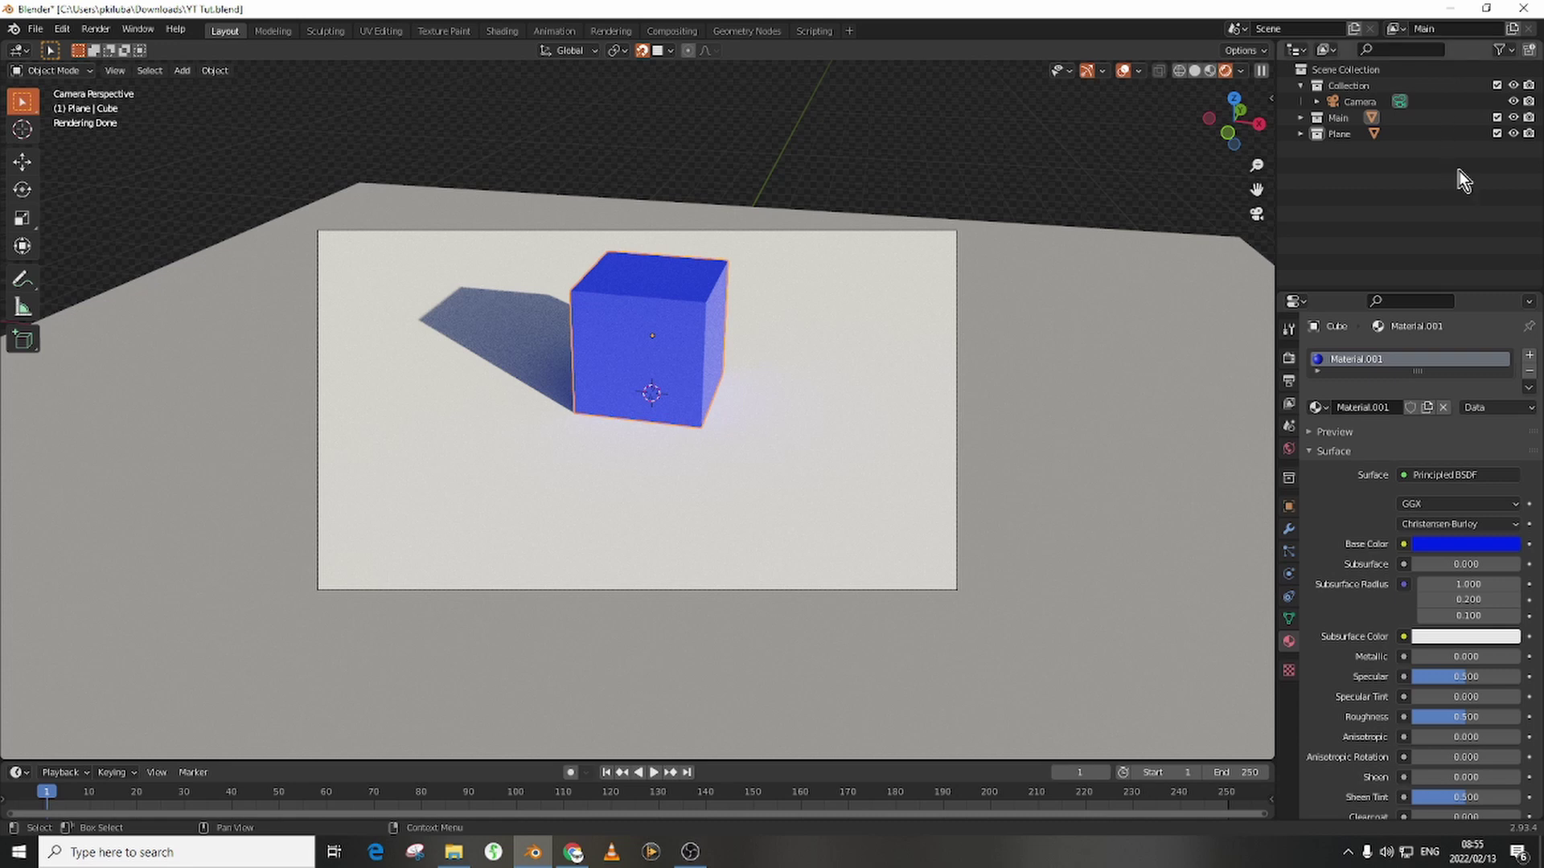
- Add a second view layer that copies the current layer's settings and name it Plane
left_click(1513, 29)
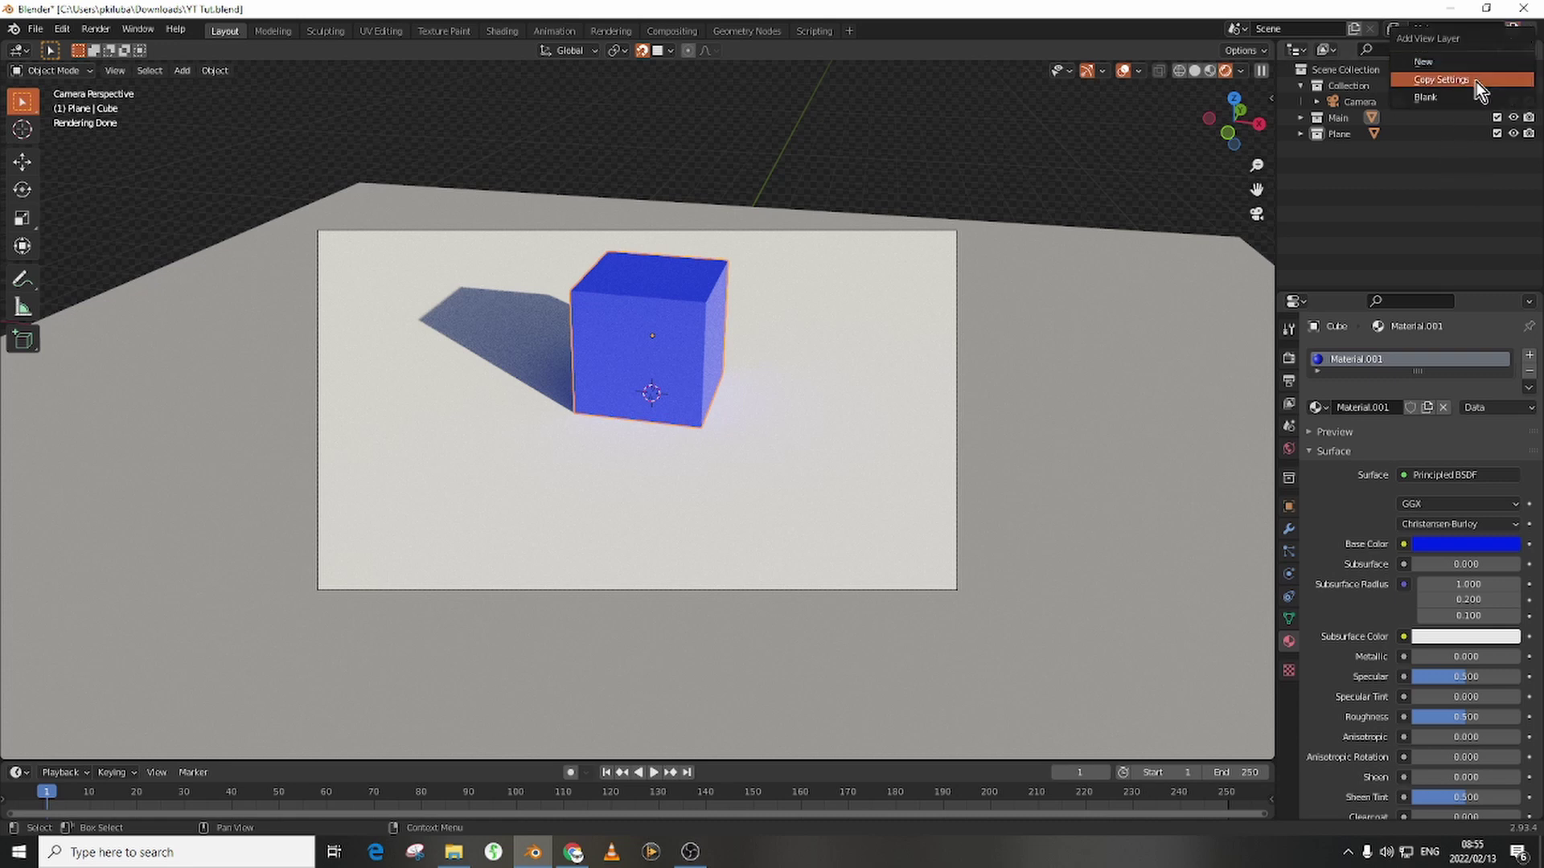
left_click(1436, 81)
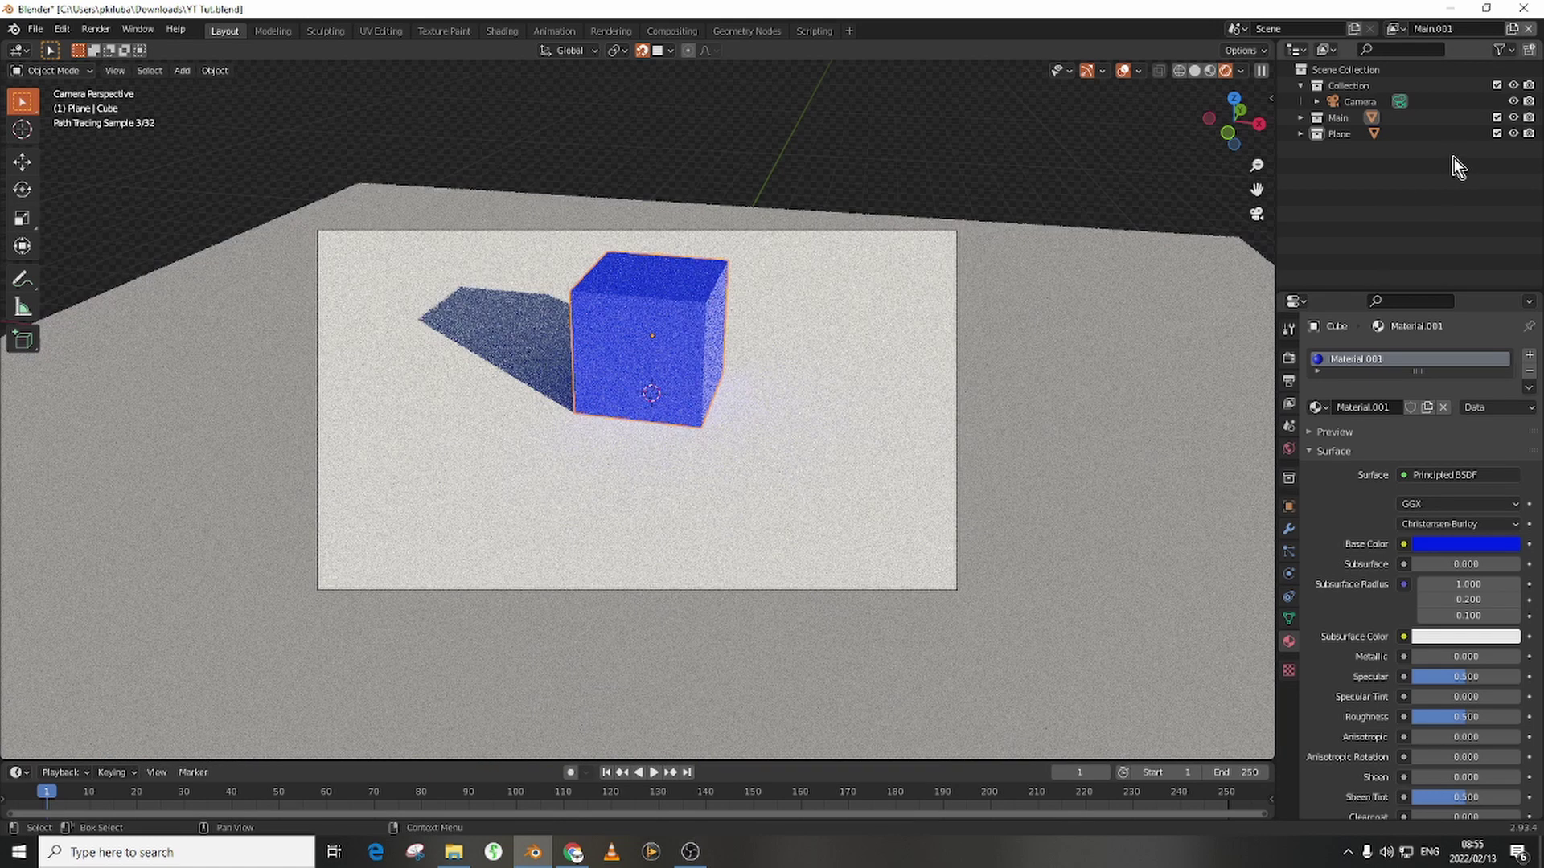
double_click(1441, 29)
type("Plane")
key("Return")
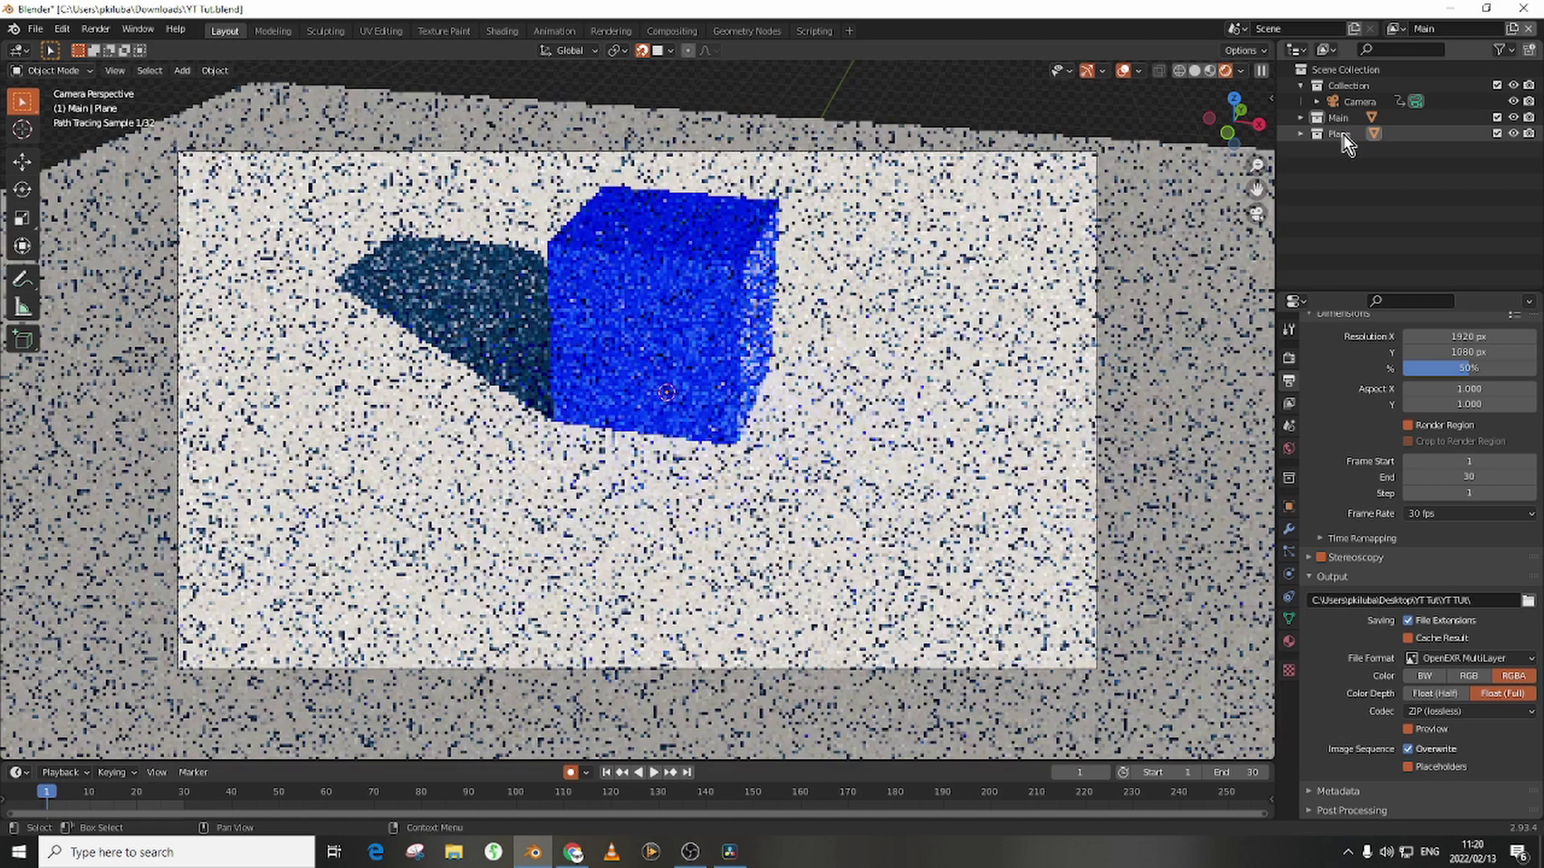
- Set the Plane collection as a holdout in the Main view layer
right_click(1342, 133)
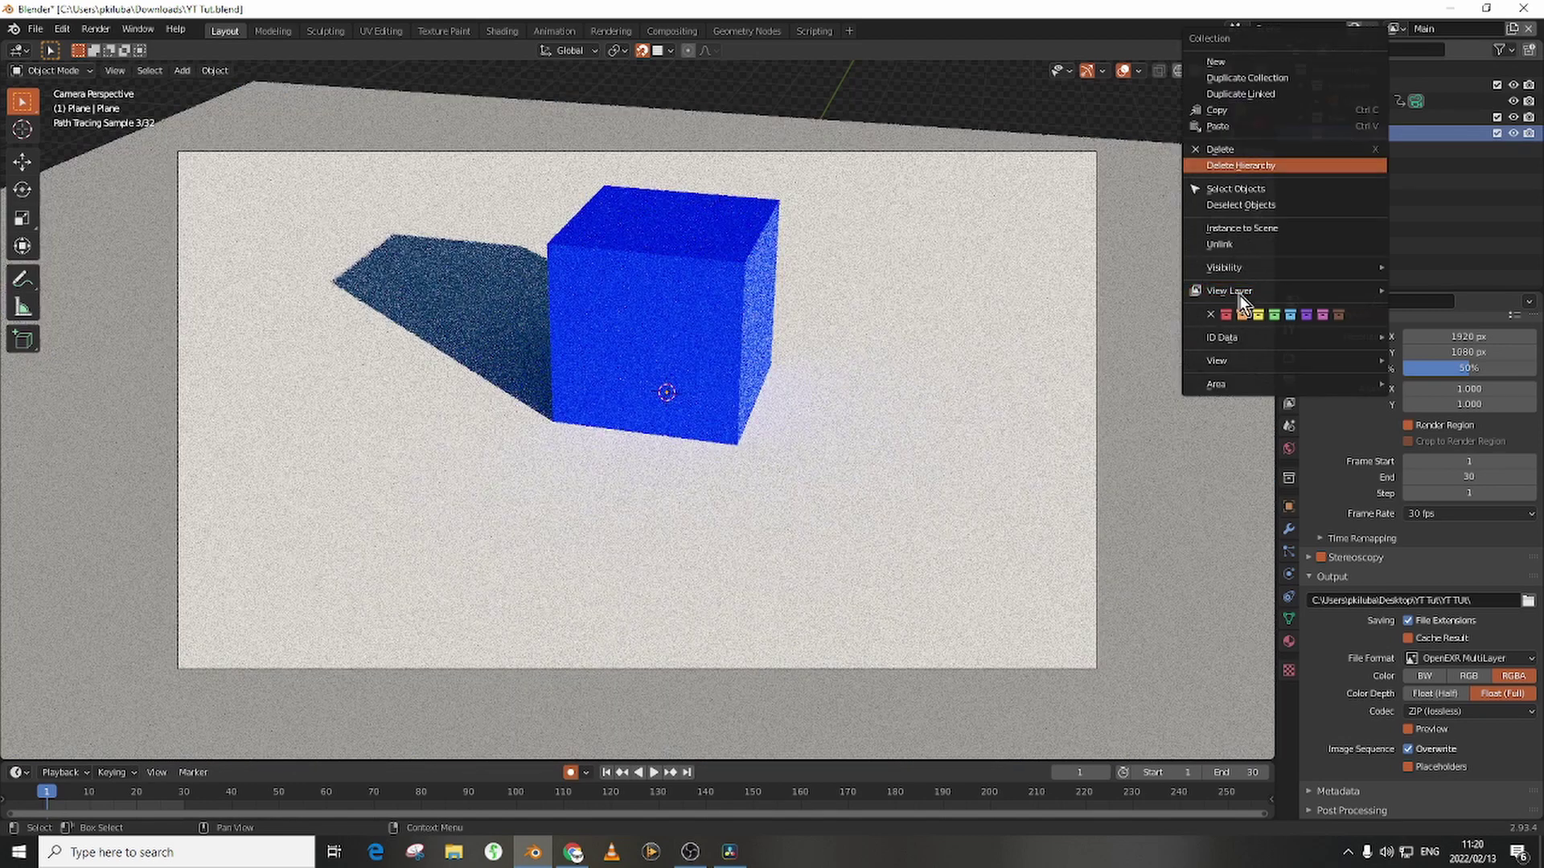
mouse_move(1238, 294)
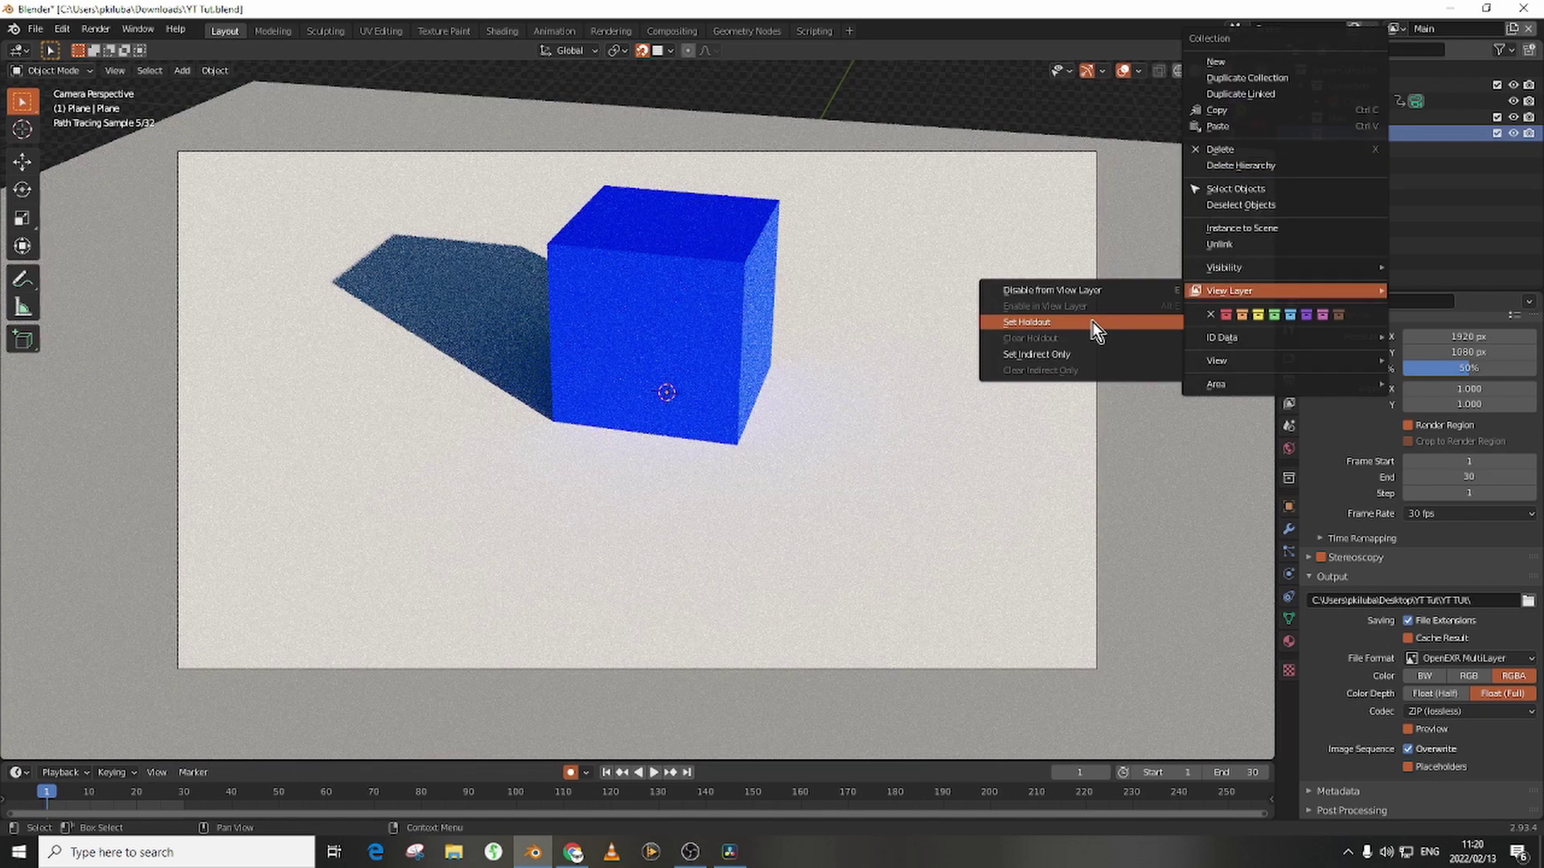
left_click(1038, 325)
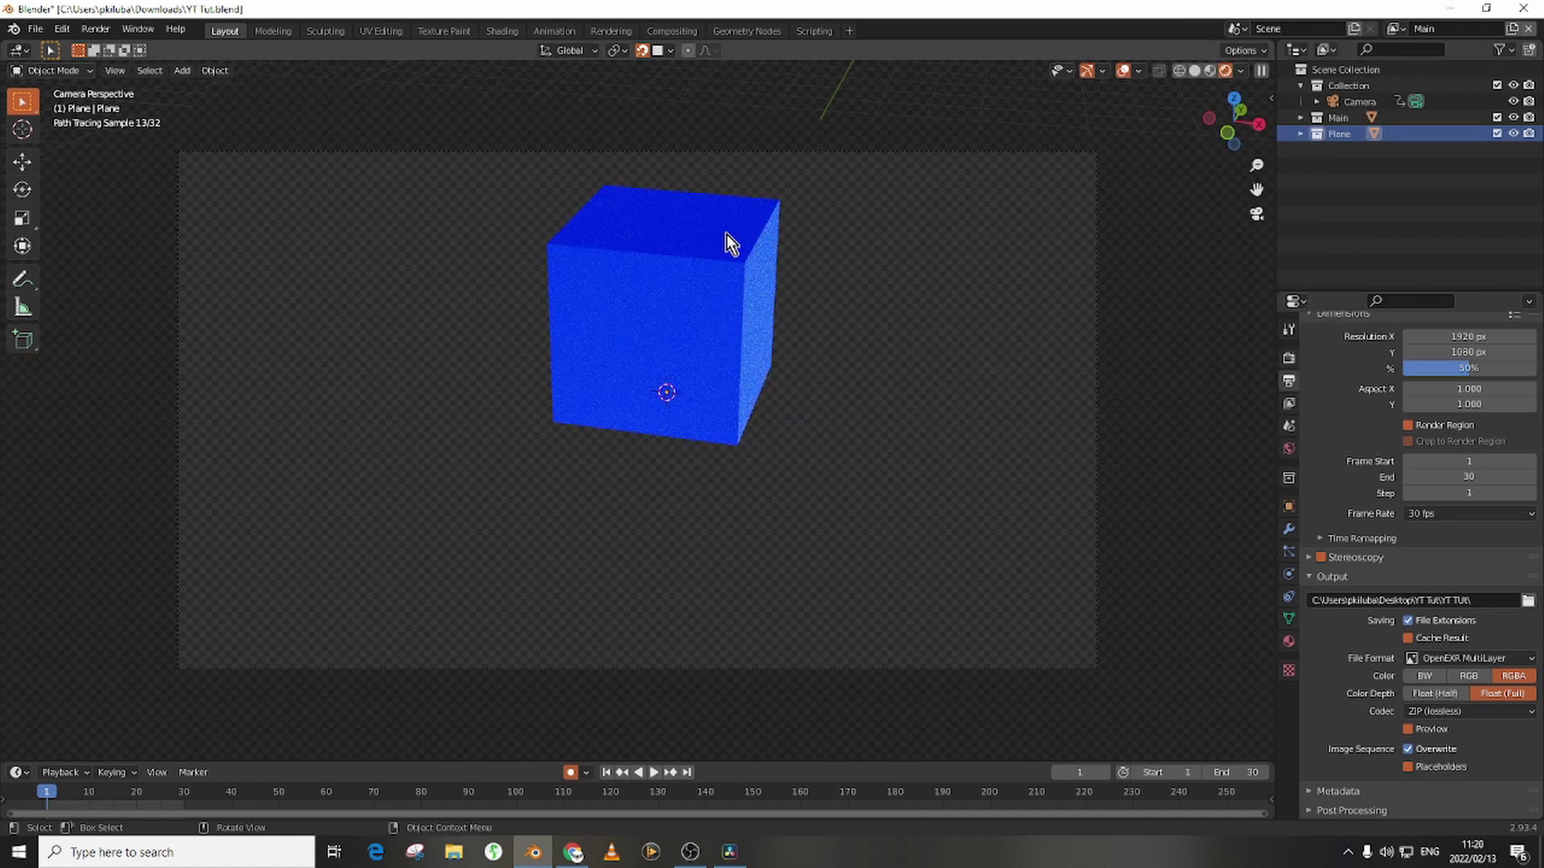
- Switch to the Plane view layer and set the Main collection as a holdout there
left_click(1338, 118)
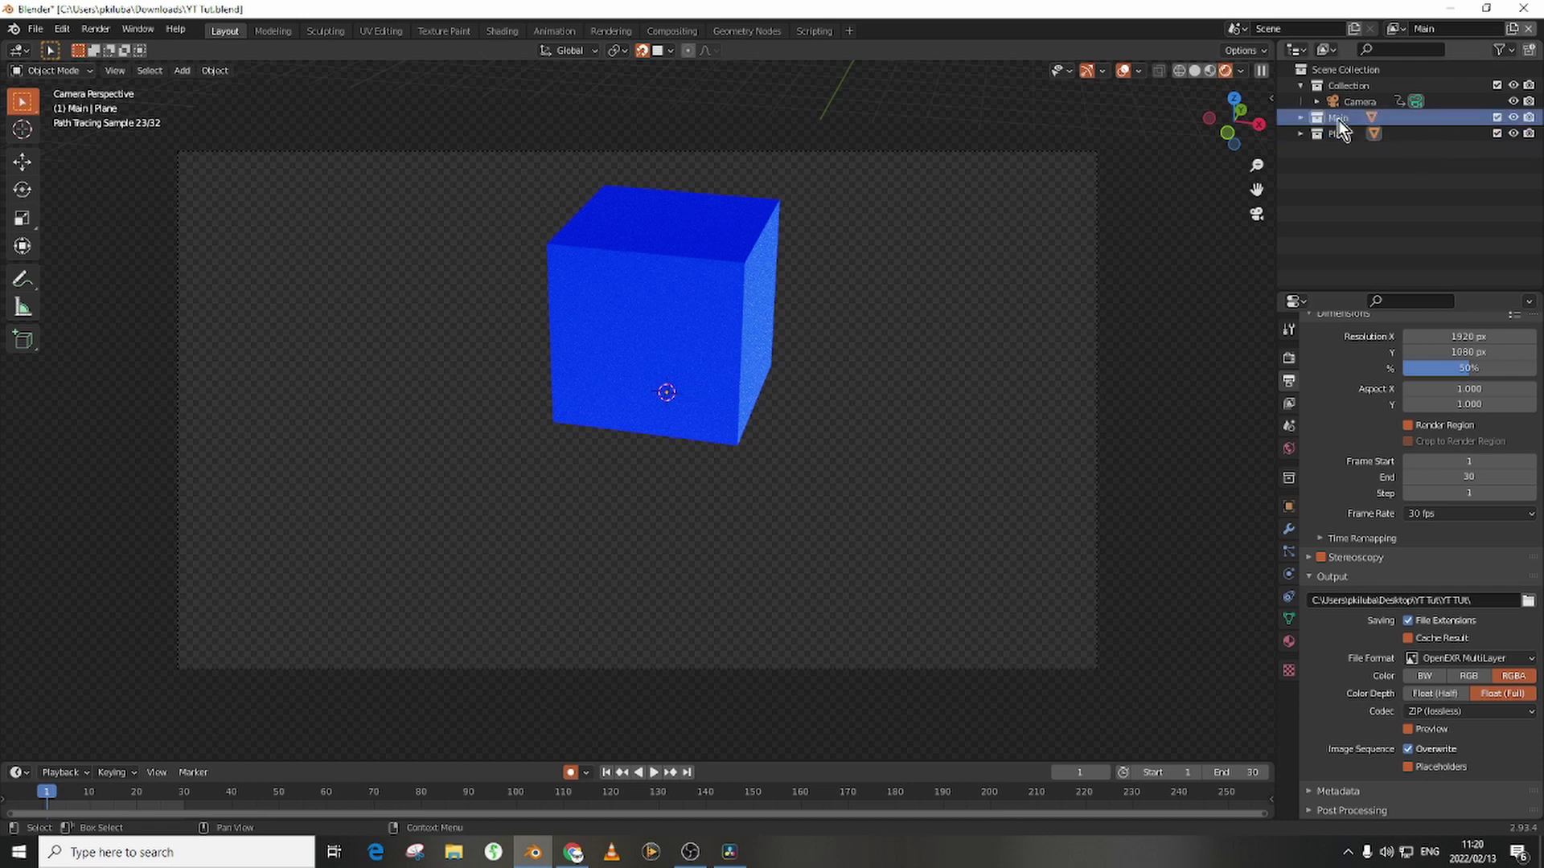
left_click(1398, 29)
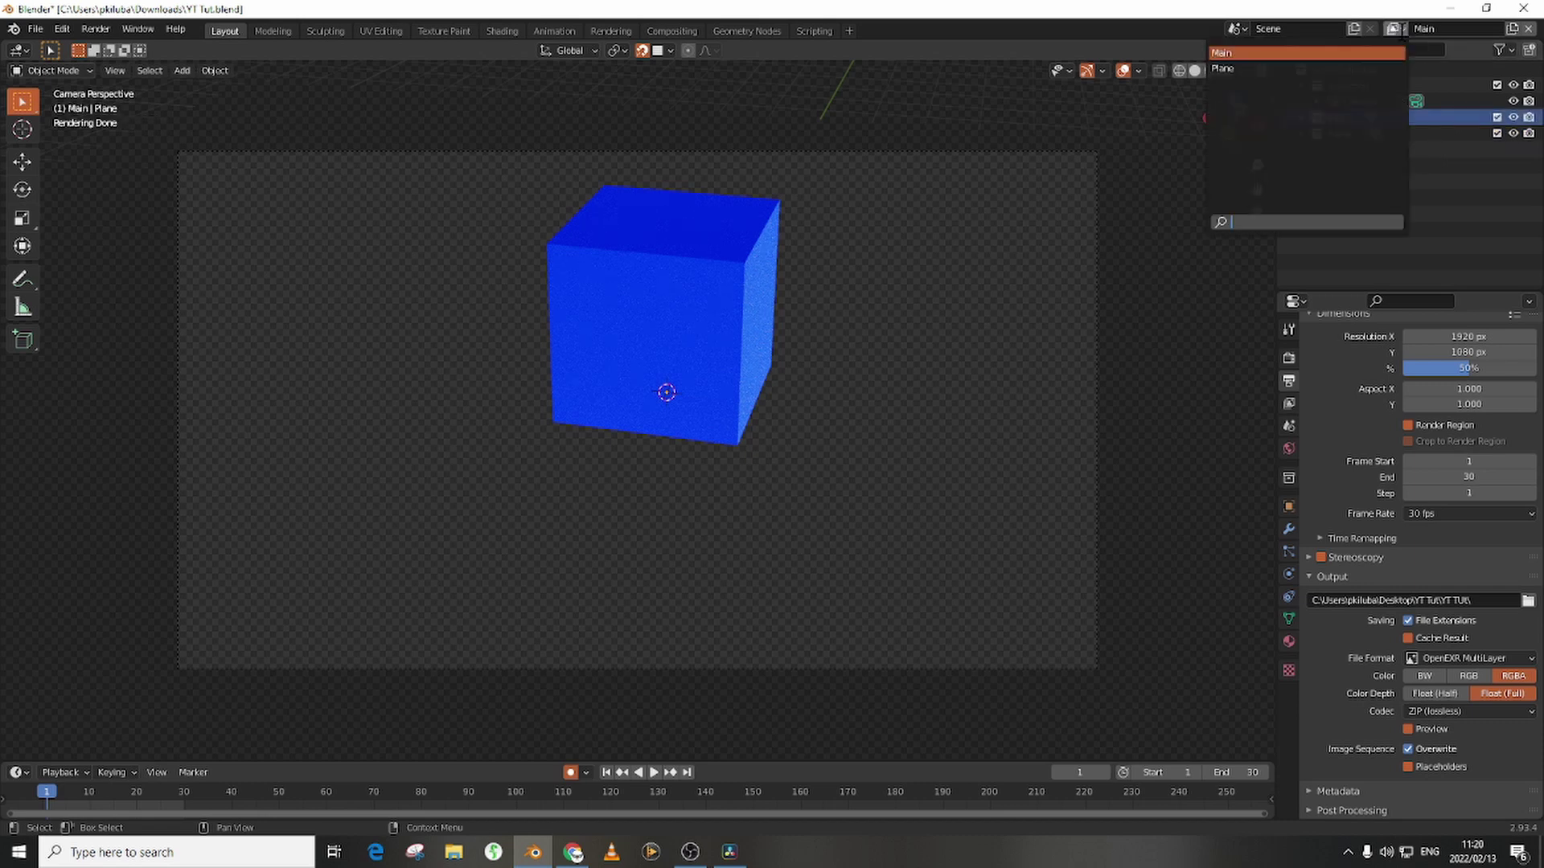
left_click(1282, 65)
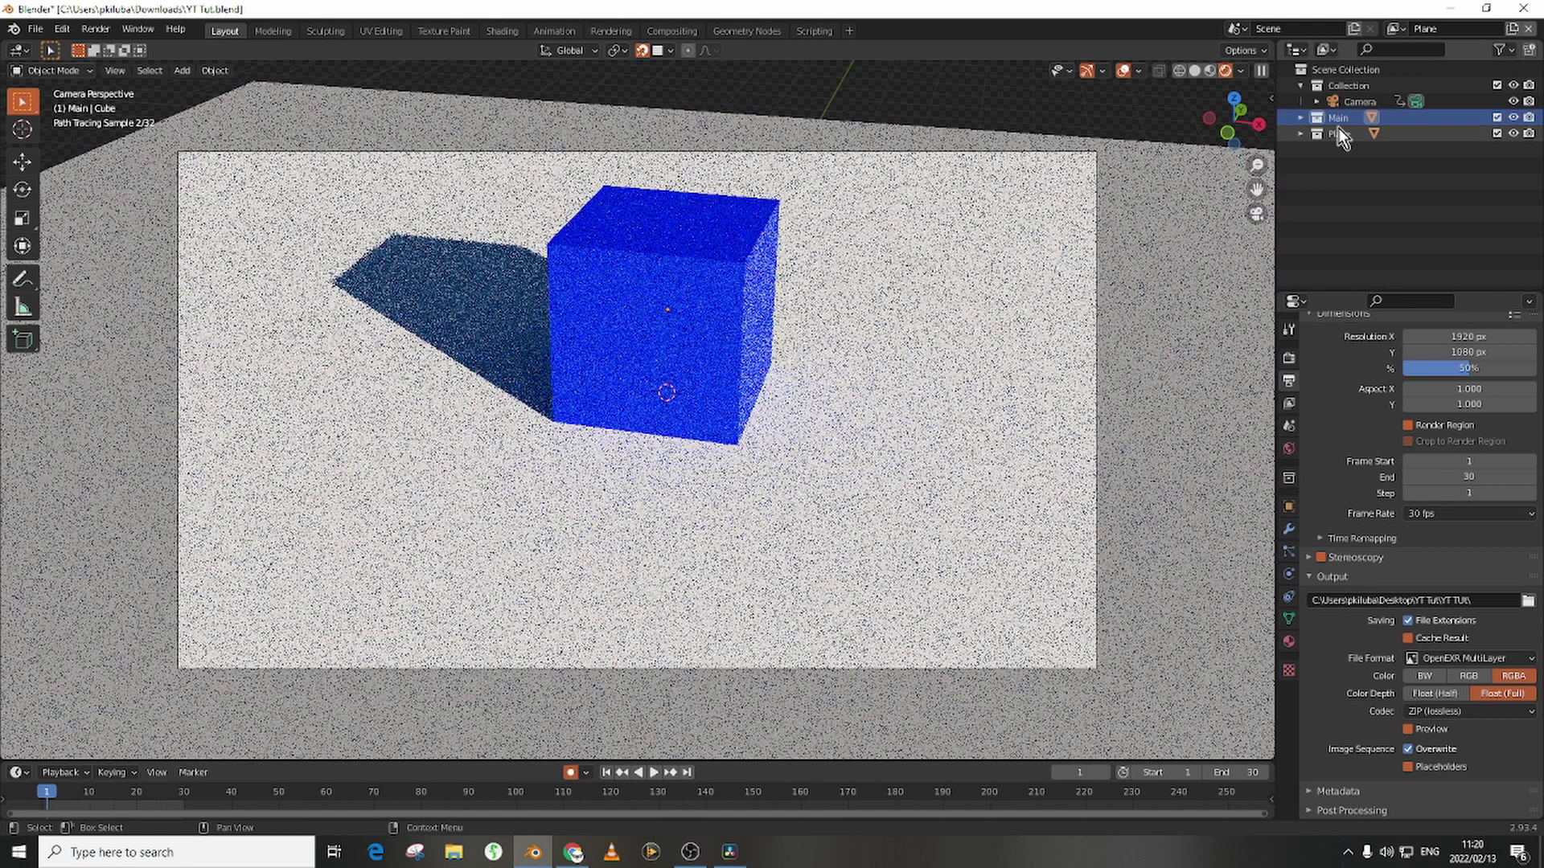
right_click(1337, 118)
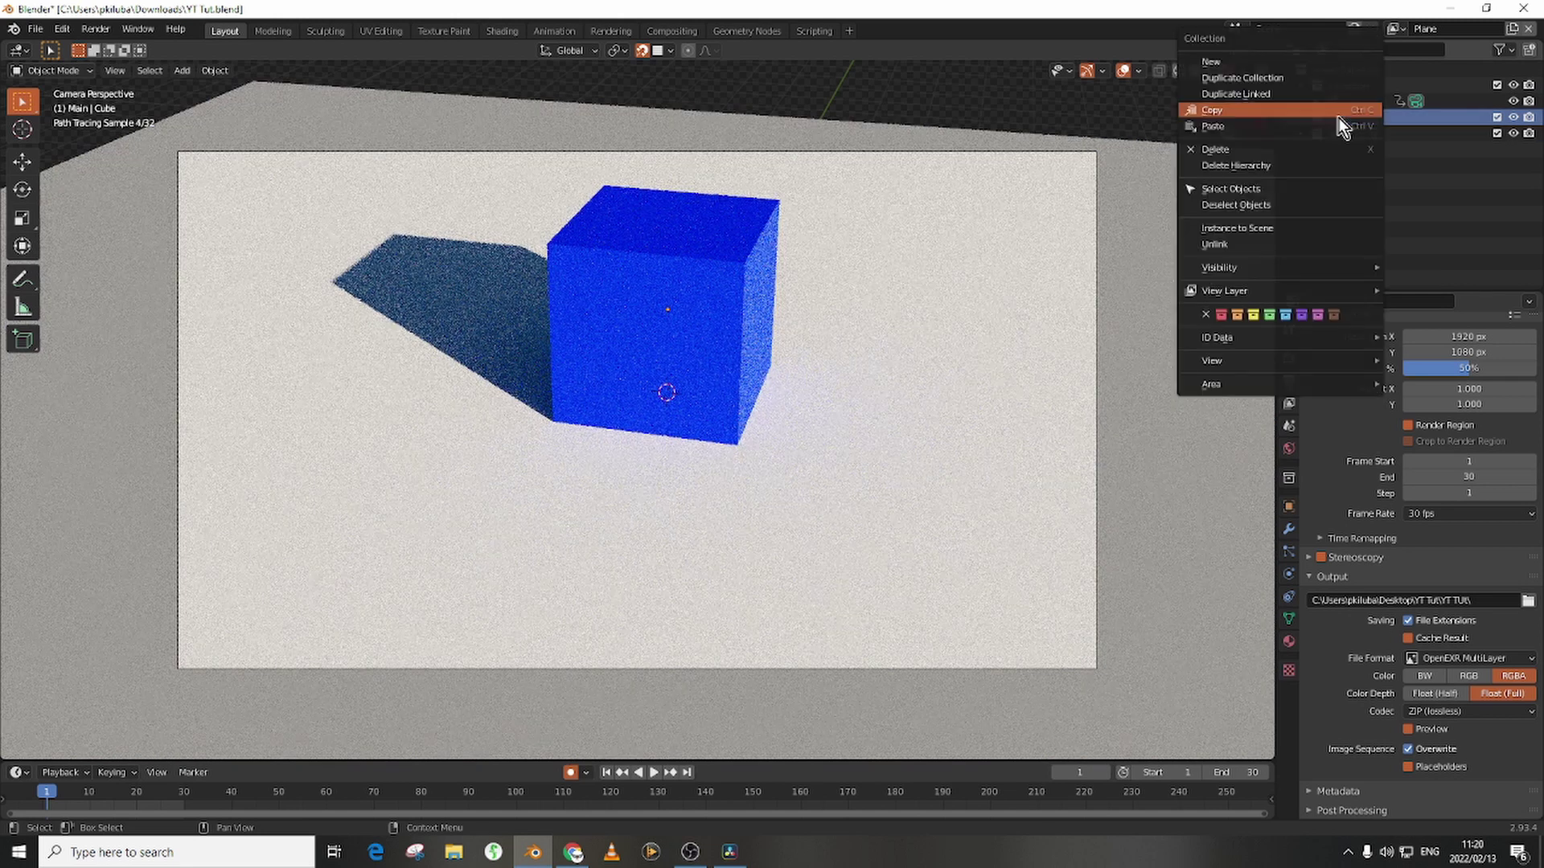
mouse_move(1228, 292)
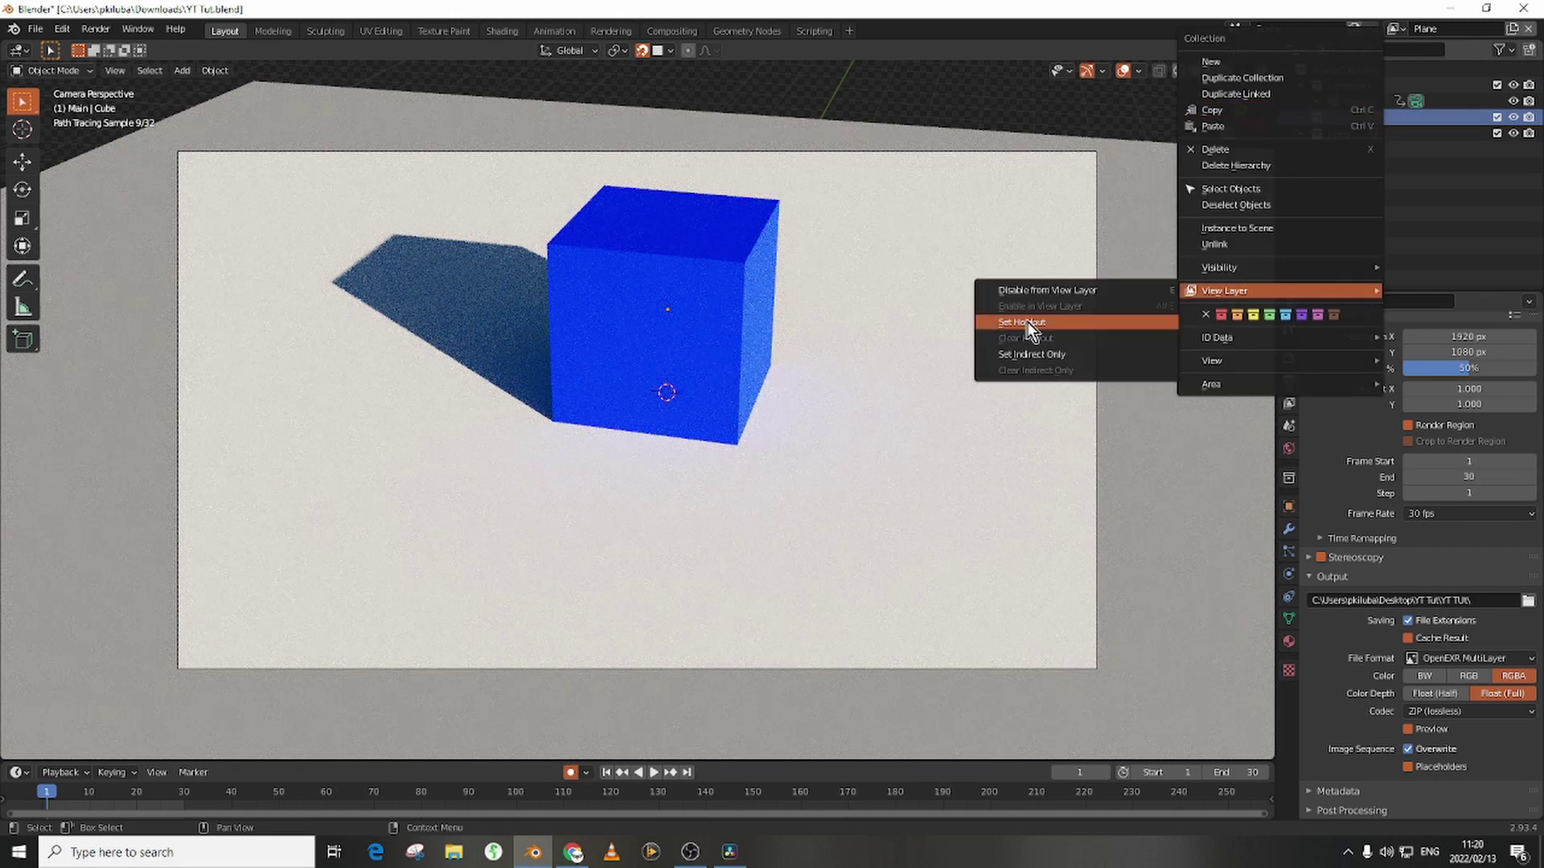
left_click(1026, 322)
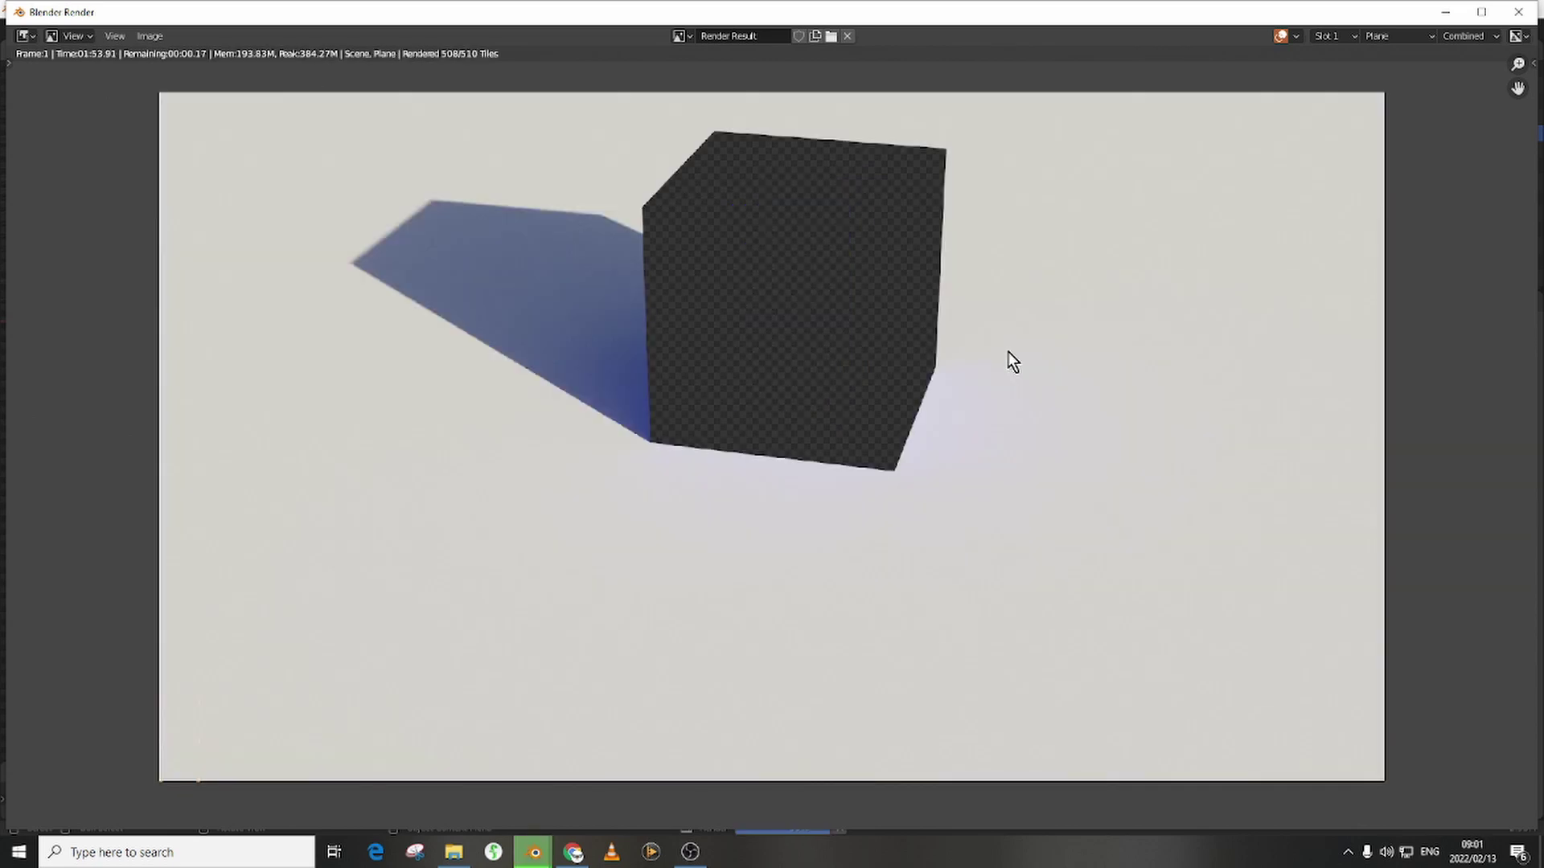
- Compare the Main and Plane view layers in the render result
left_click(1384, 37)
left_click(1380, 57)
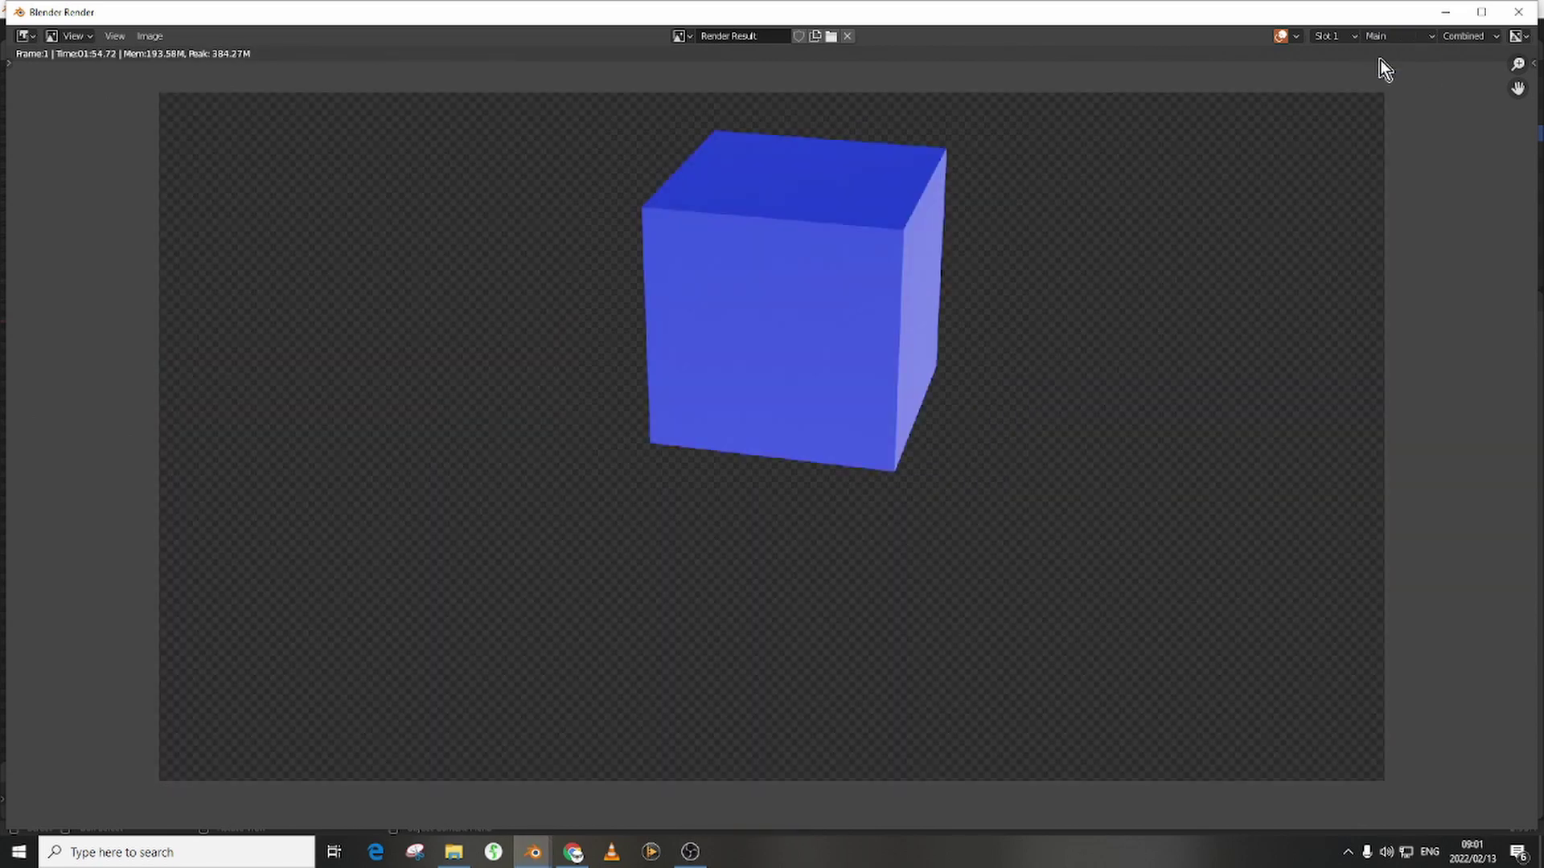
left_click(1383, 35)
left_click(1376, 66)
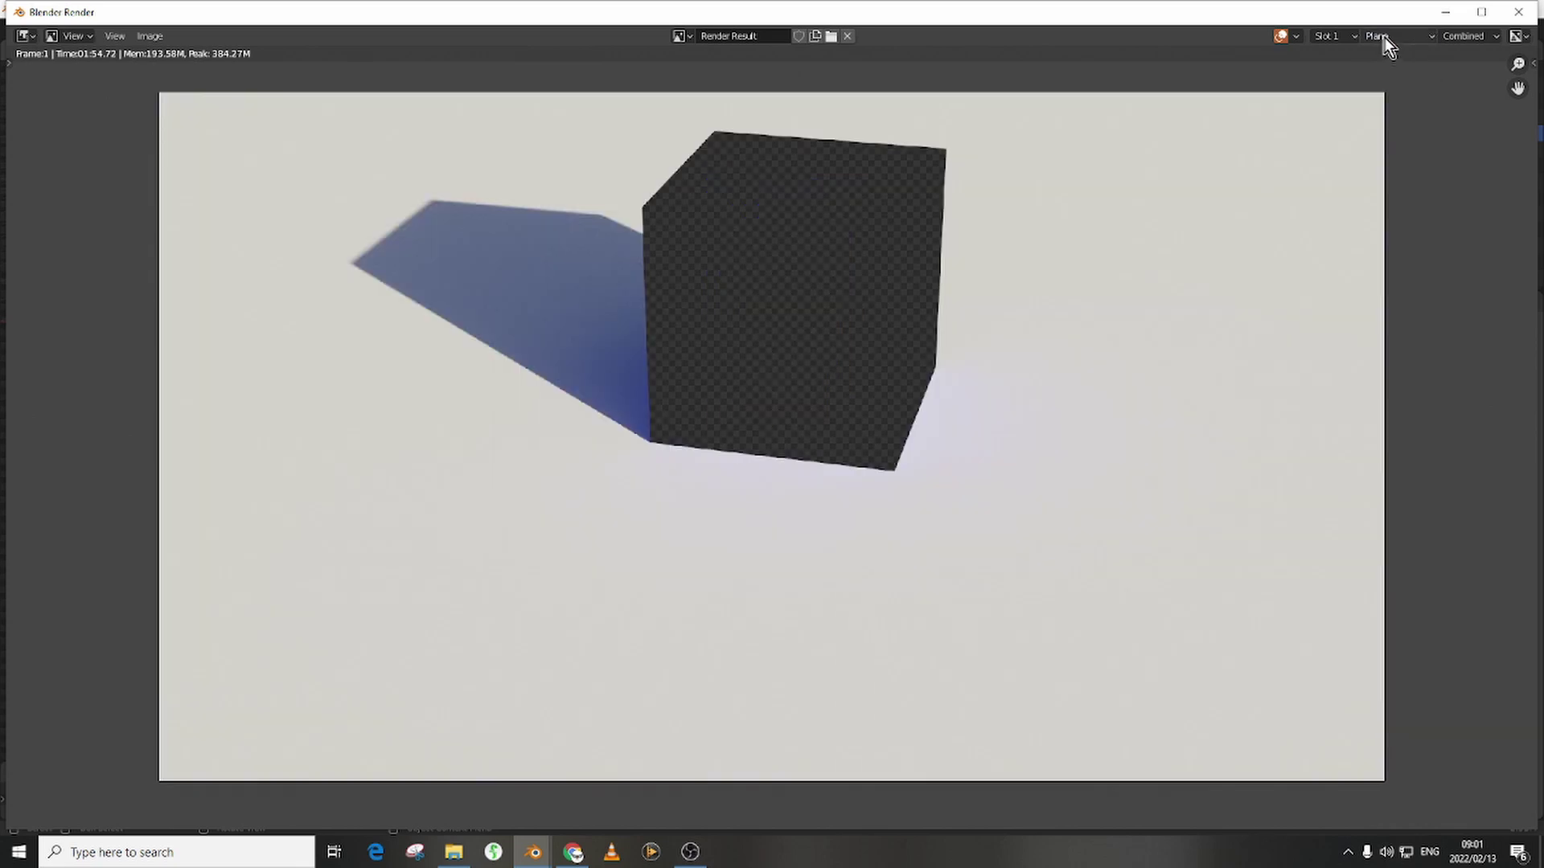
left_click(1383, 37)
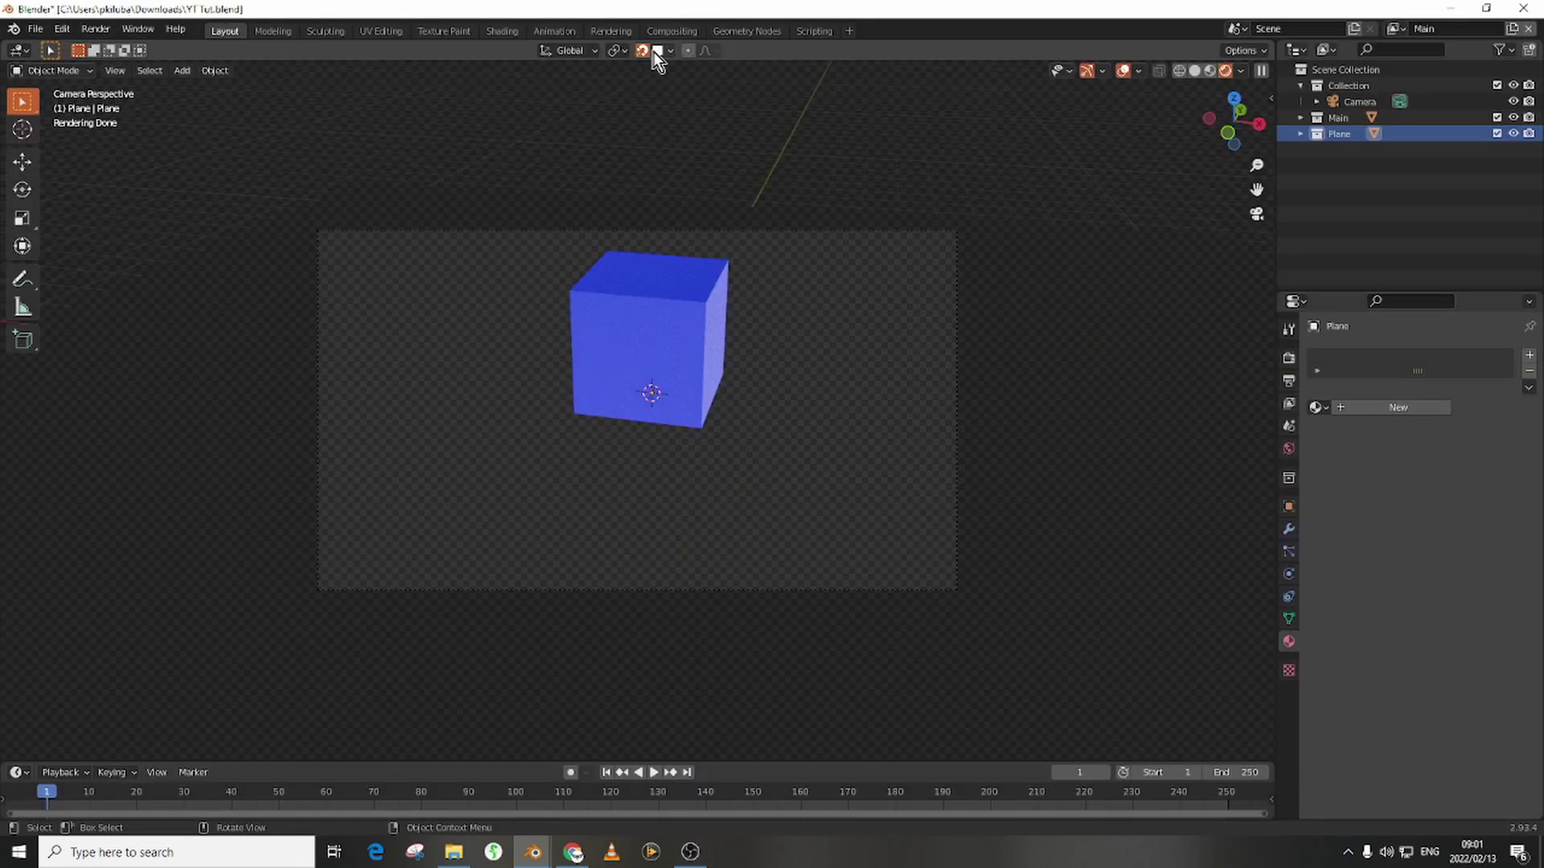
- Open the Compositing workspace and enable nodes for the scene
left_click(671, 30)
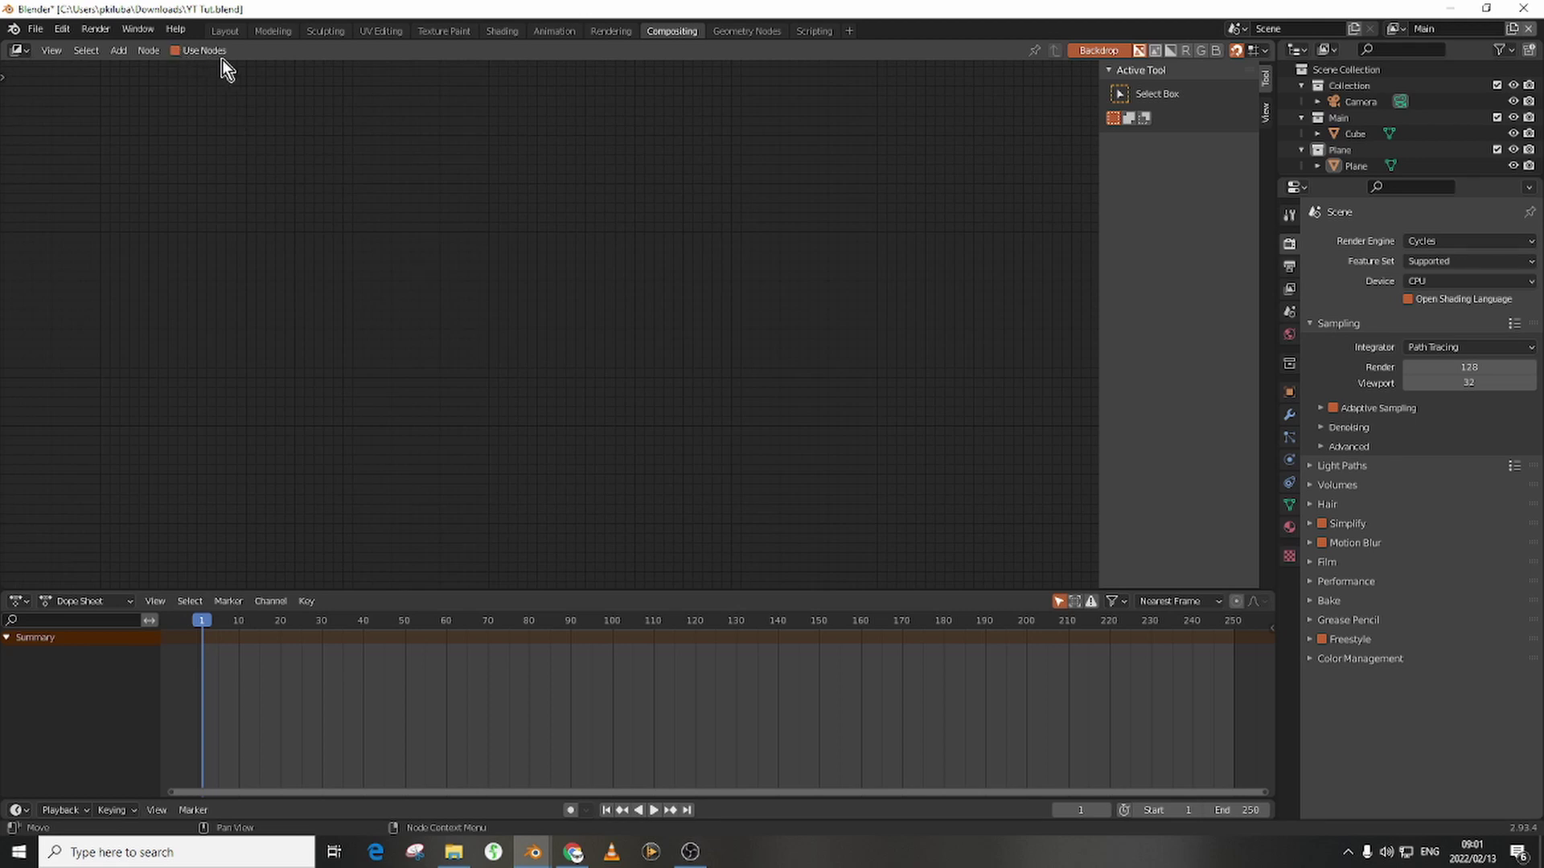
left_click(176, 50)
scroll(563, 338, "up", 4)
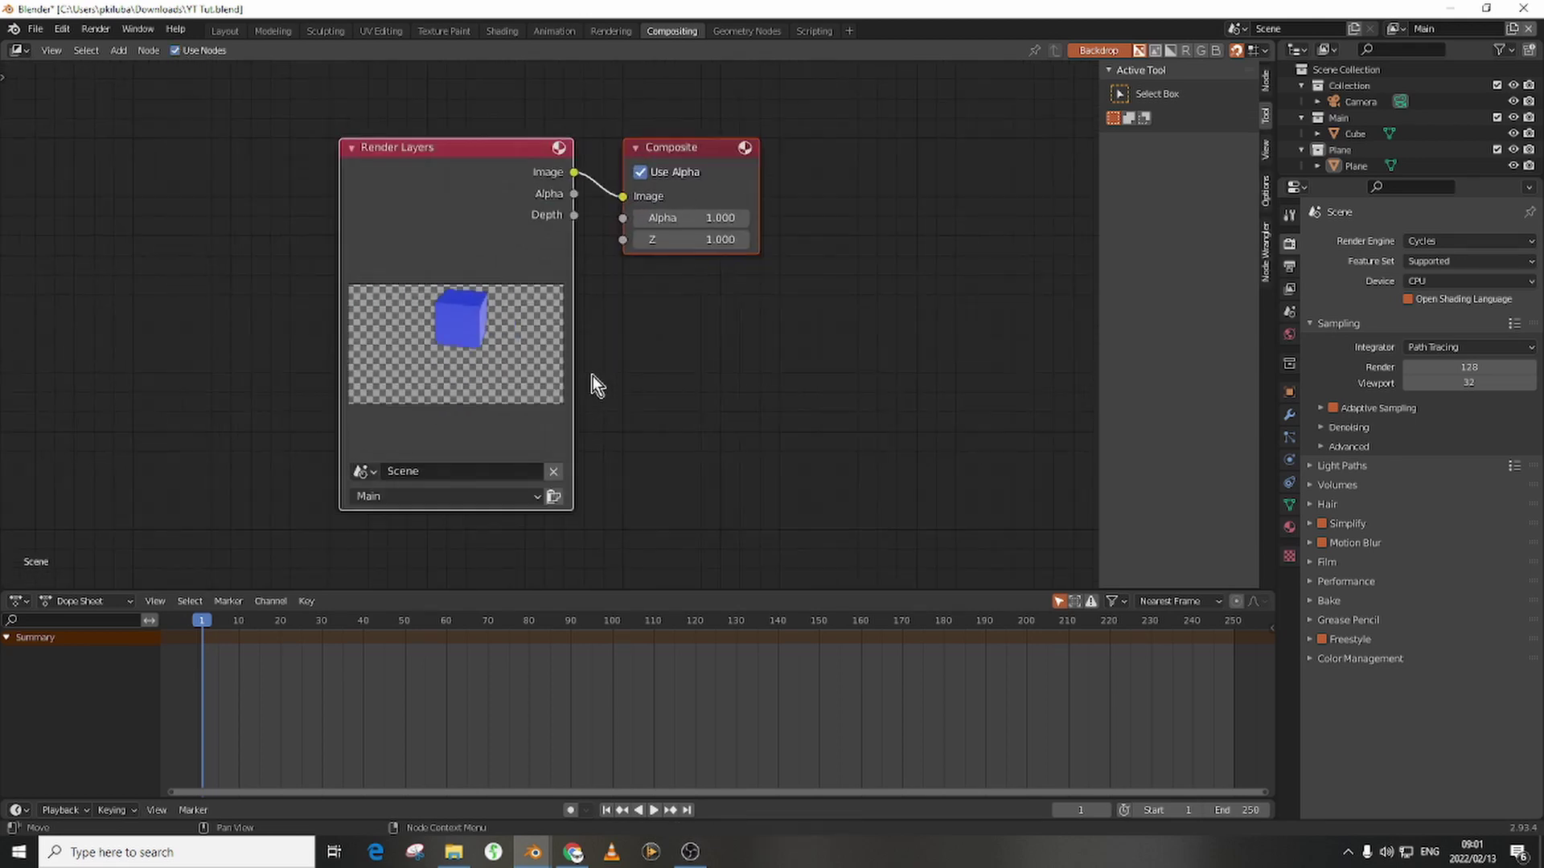
- Duplicate the Render Layers node, place the copy below the original and set its view layer to Plane
scroll(451, 377, "down", 3)
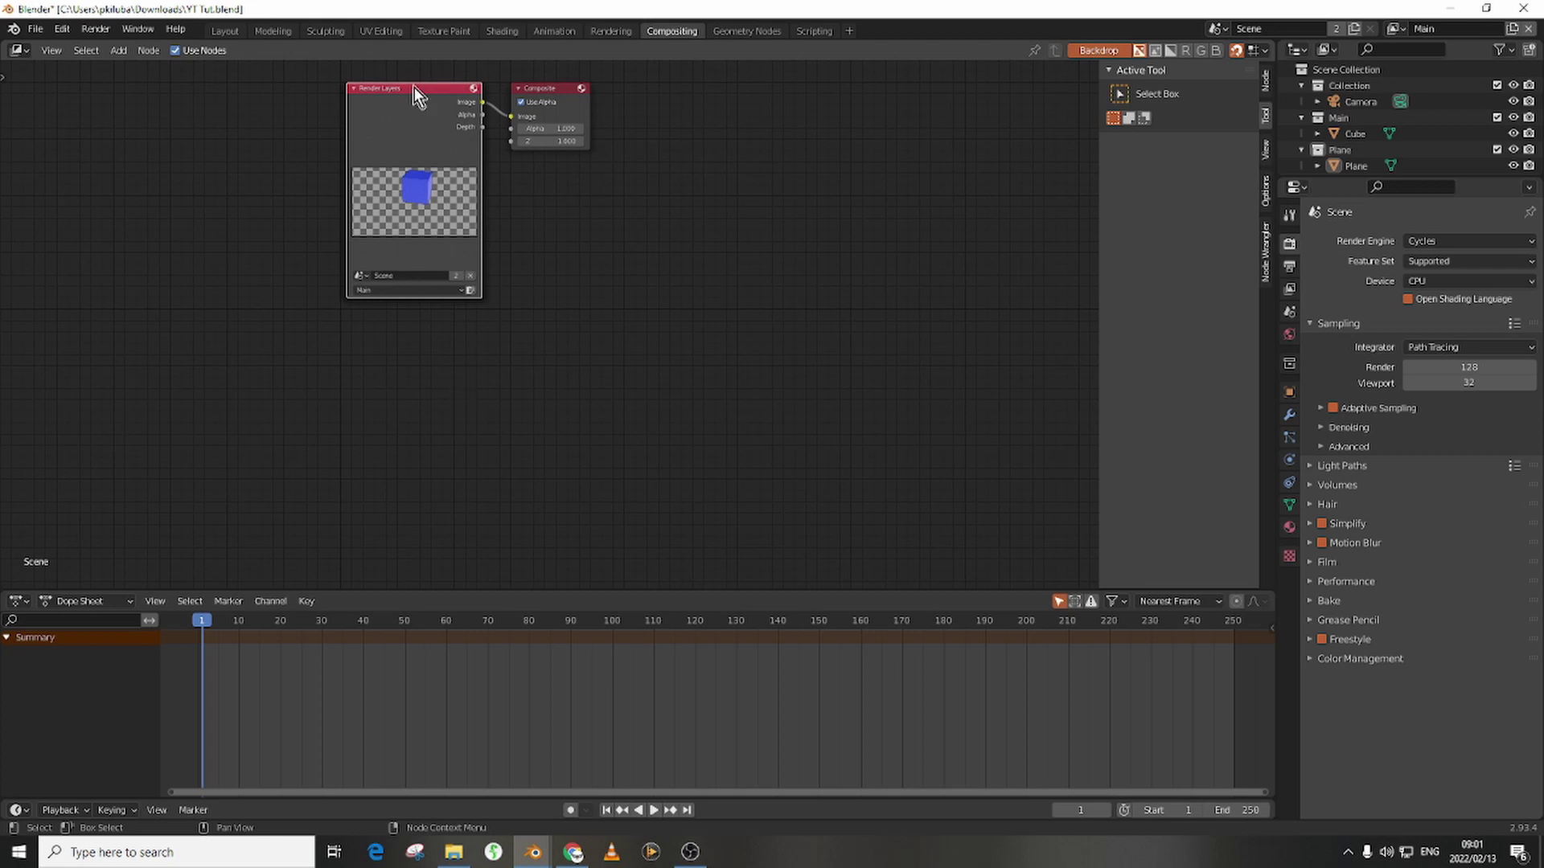
key("shift+d")
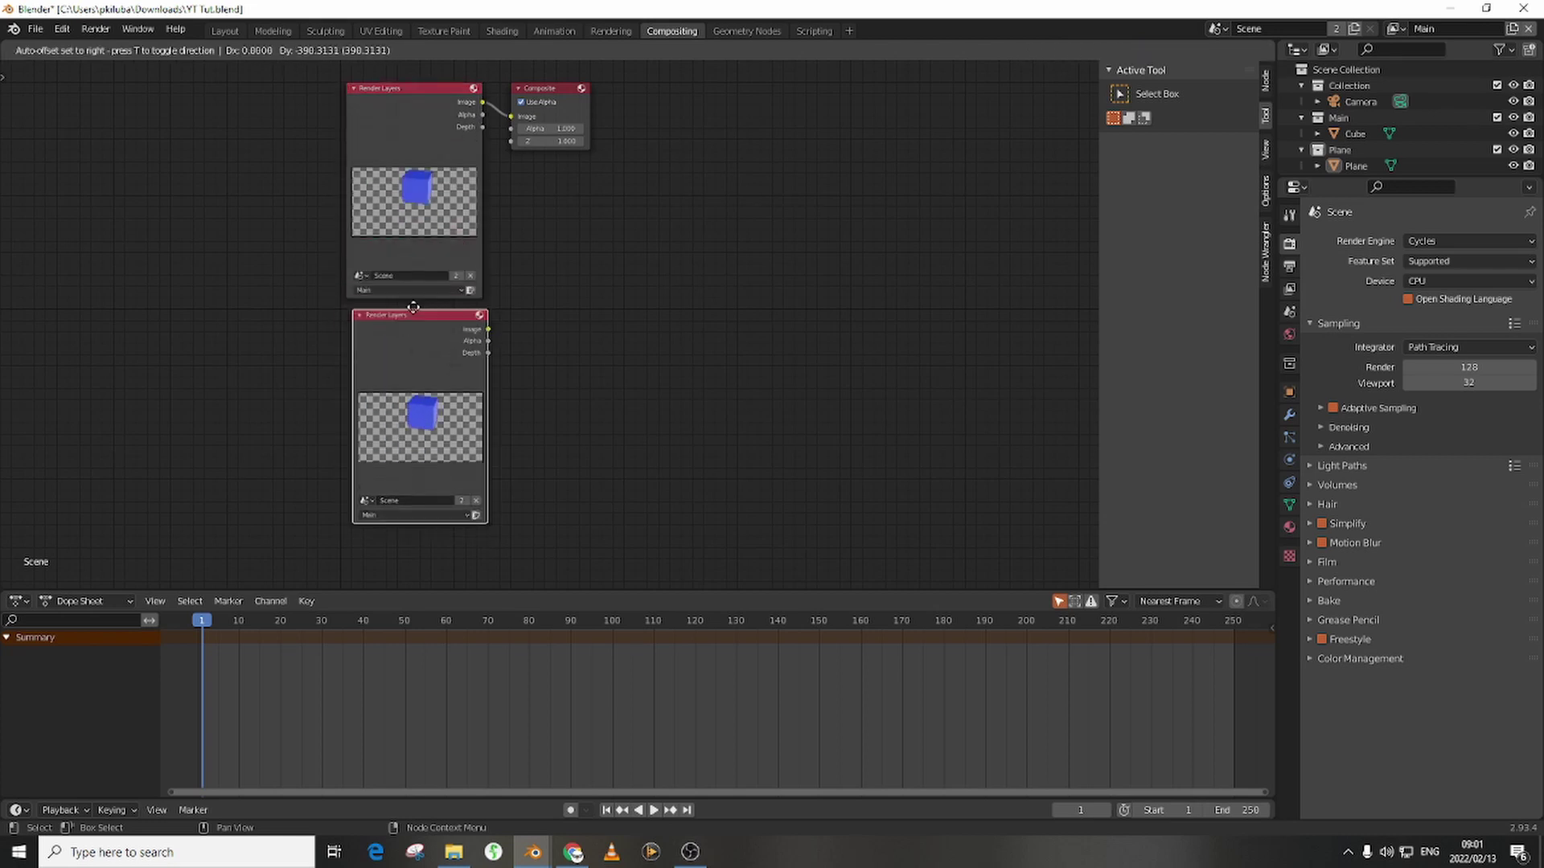
left_click(412, 307)
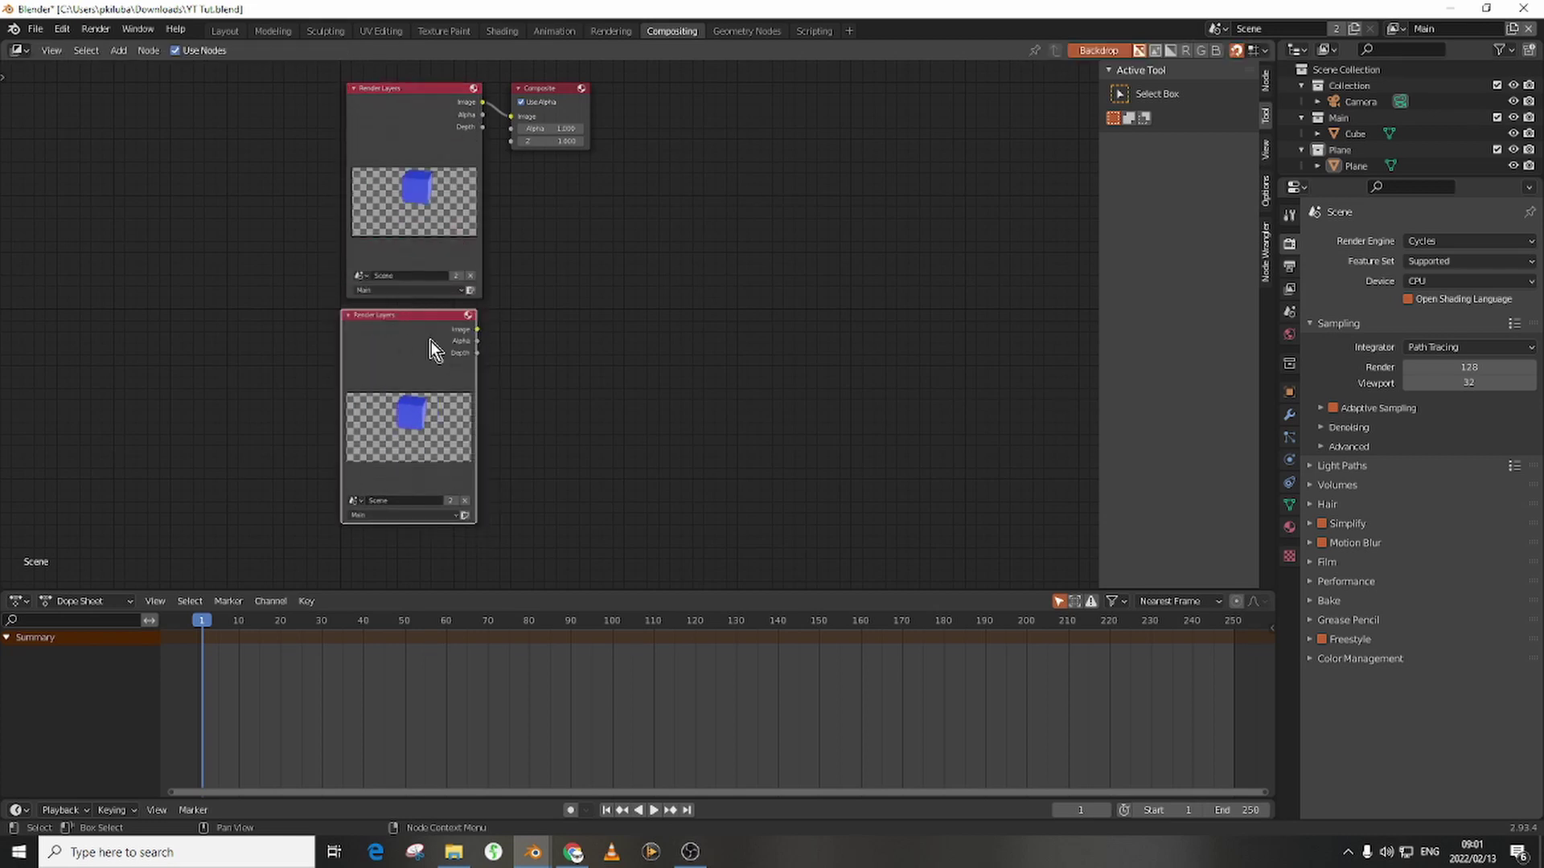
left_click(389, 517)
left_click(383, 539)
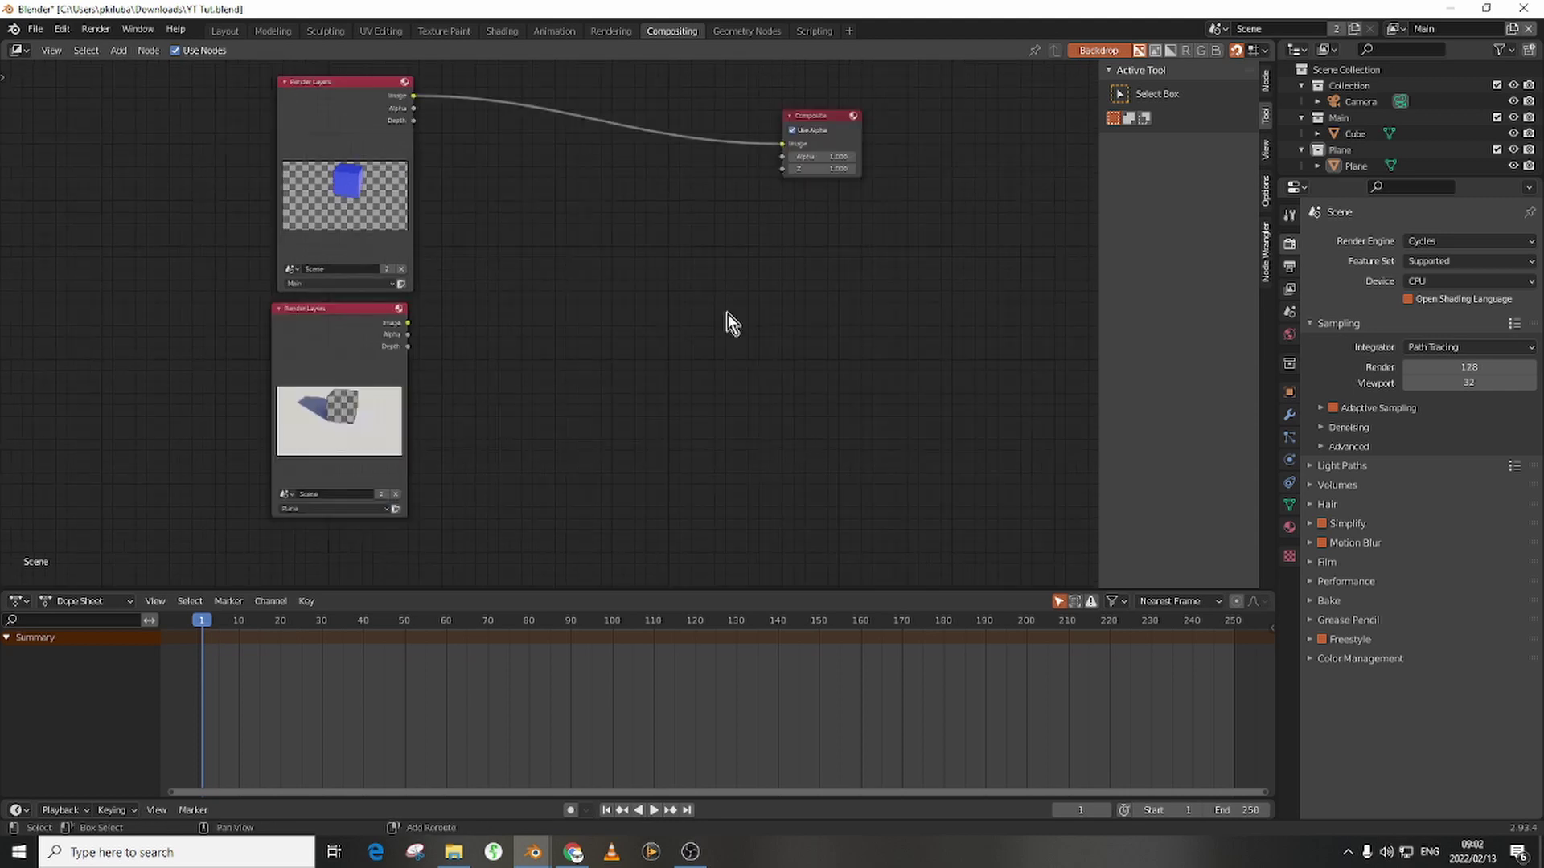
- Add a File Output node below the Composite node and connect the Main render layer's Image output to it
key("shift+a")
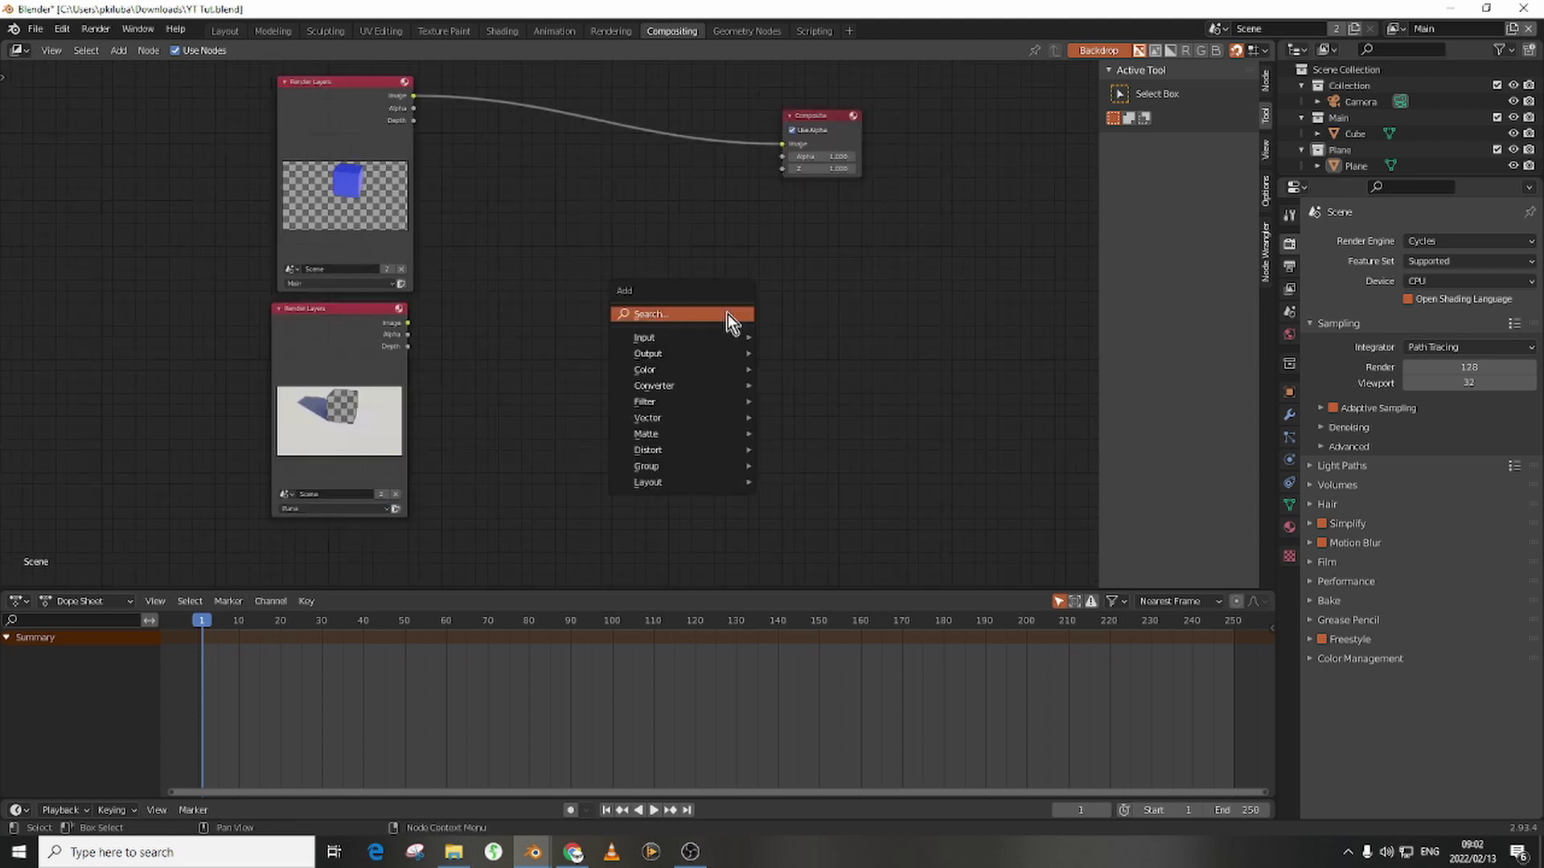
left_click(726, 313)
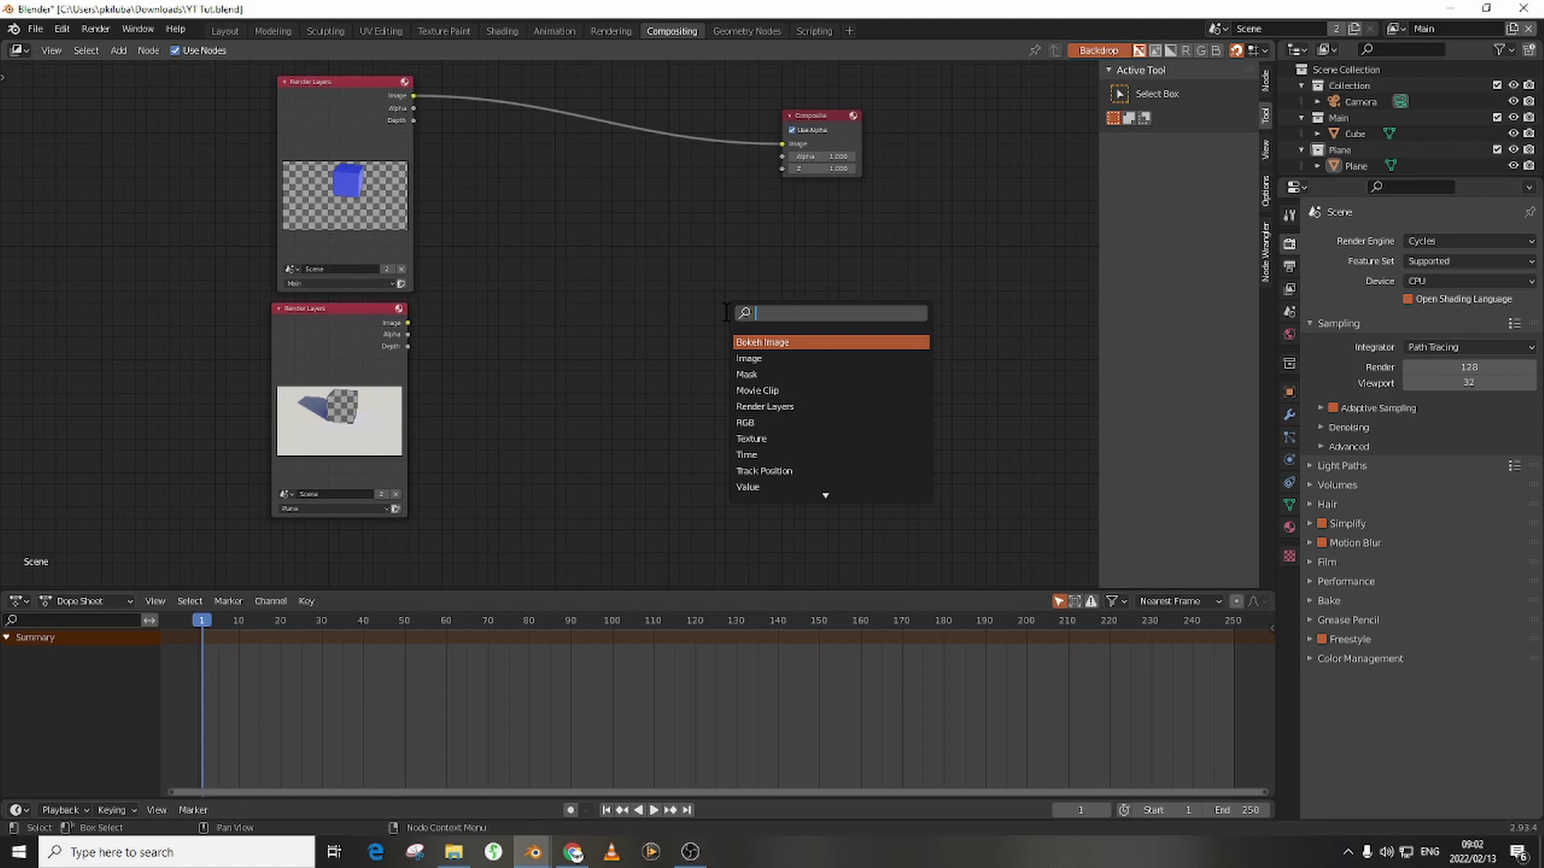
type("fil")
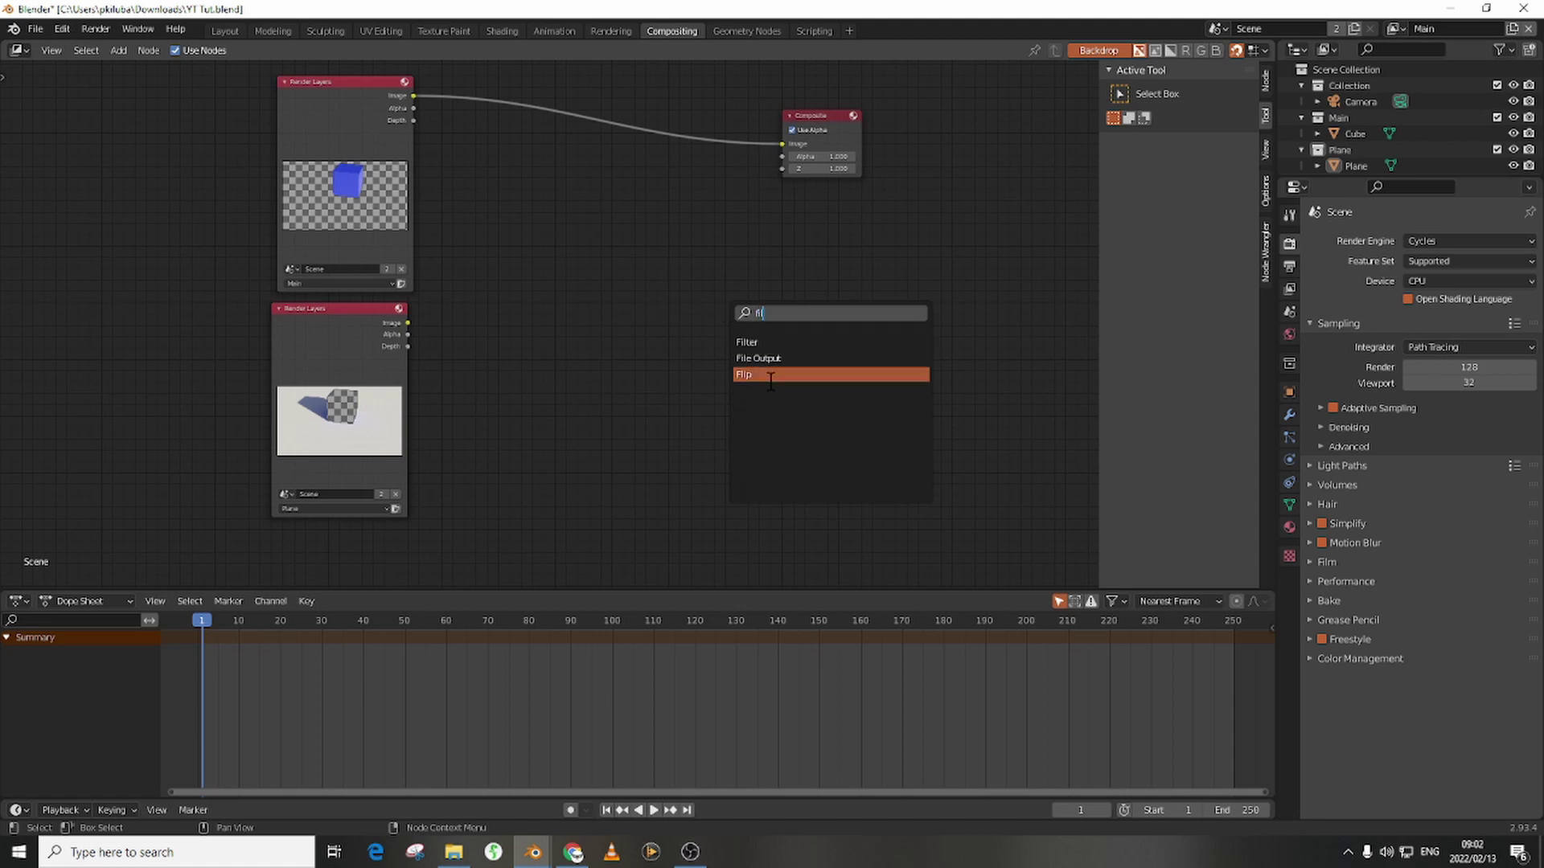
left_click(774, 360)
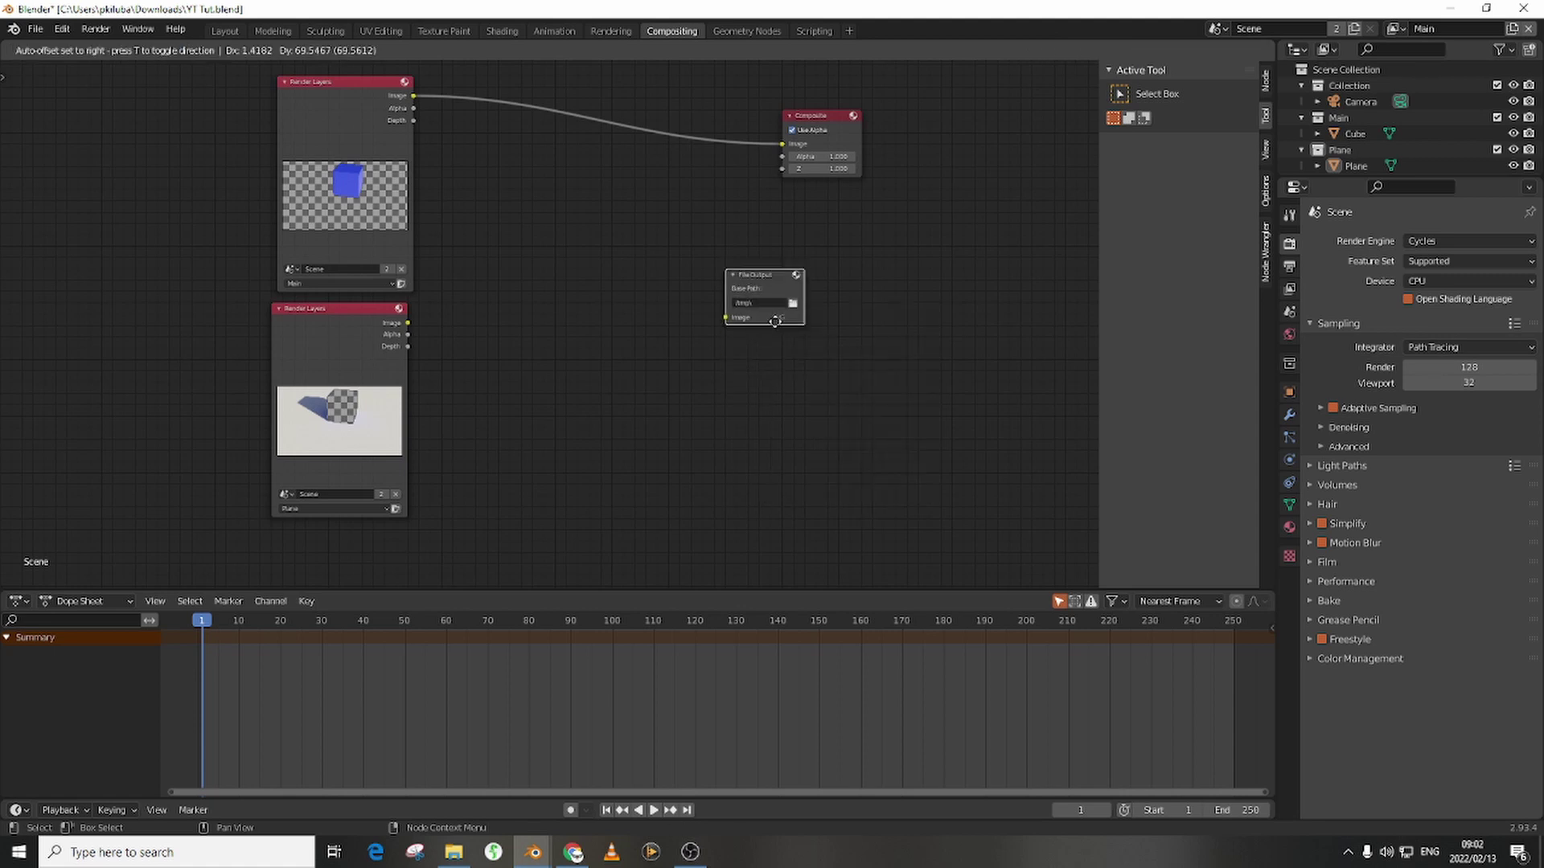
left_click(774, 321)
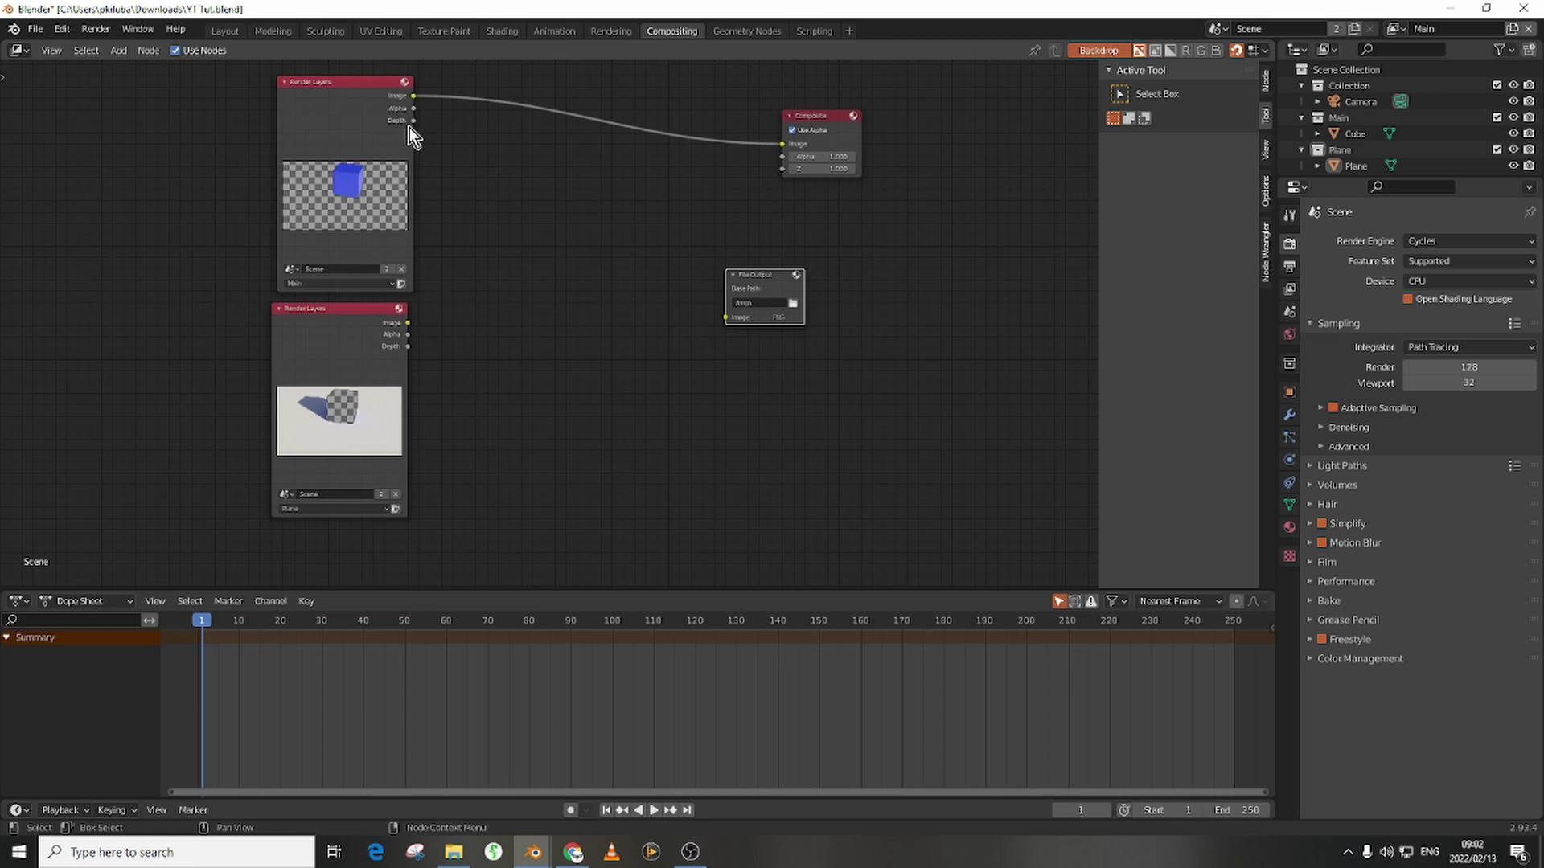
left_click_drag(413, 96, 759, 315)
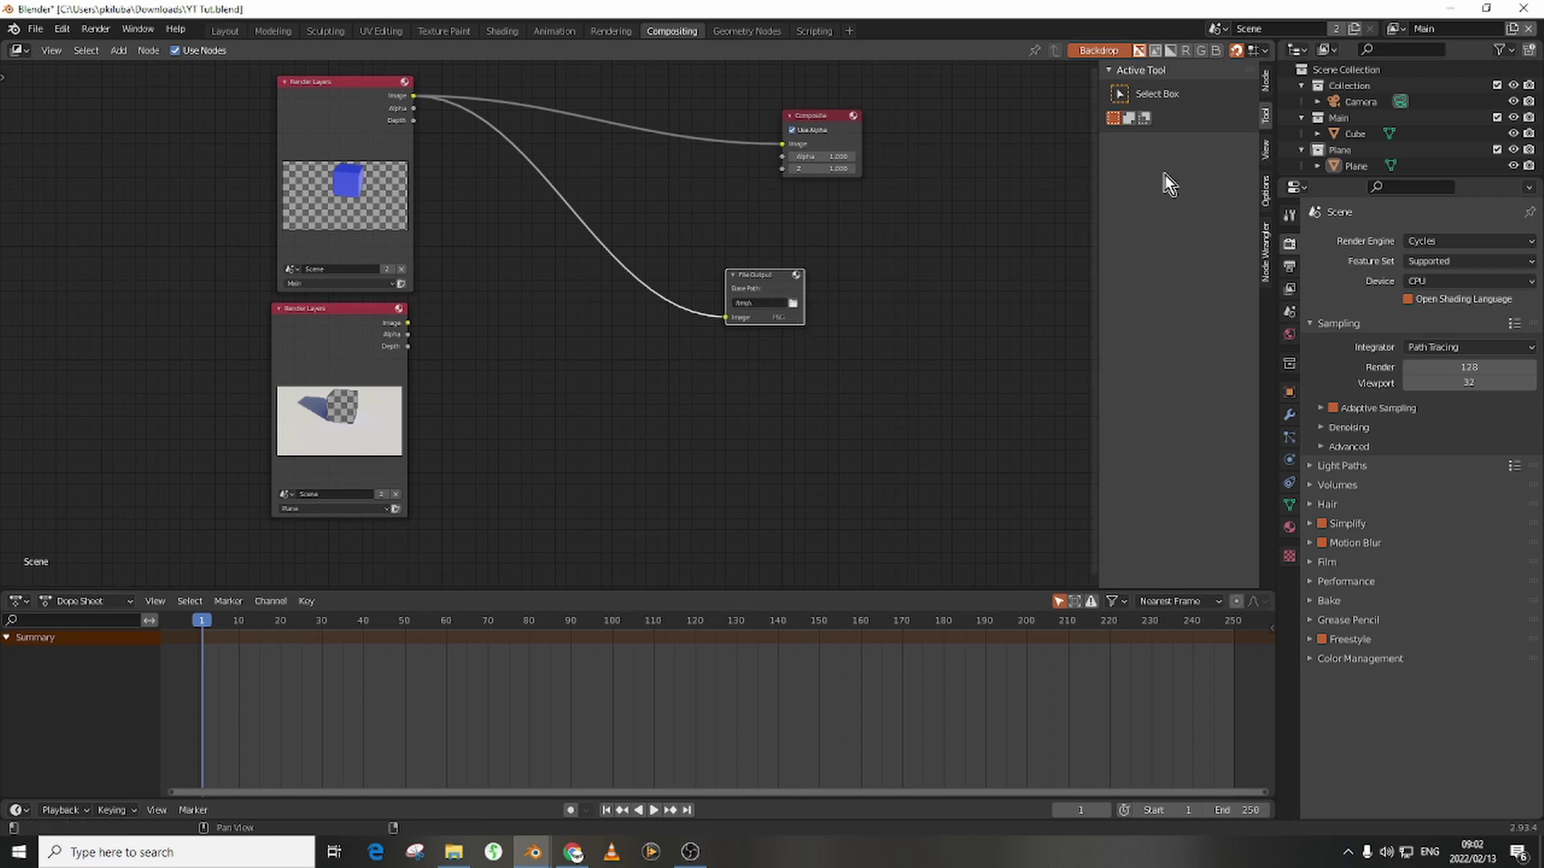
- Add a second input to the File Output node in its properties and name it Plane
left_click(1267, 82)
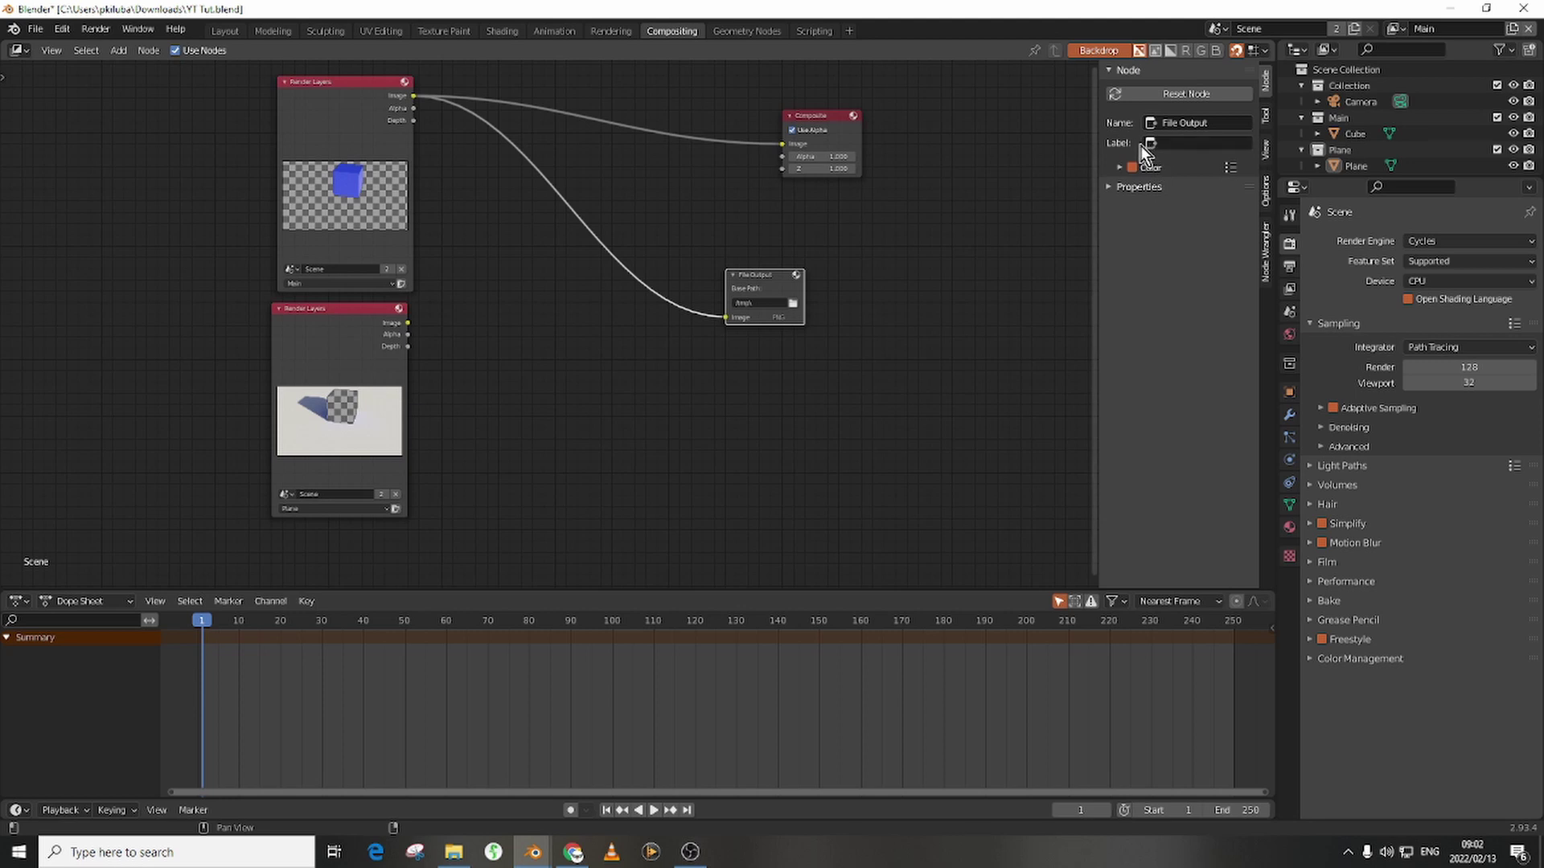
left_click(1110, 187)
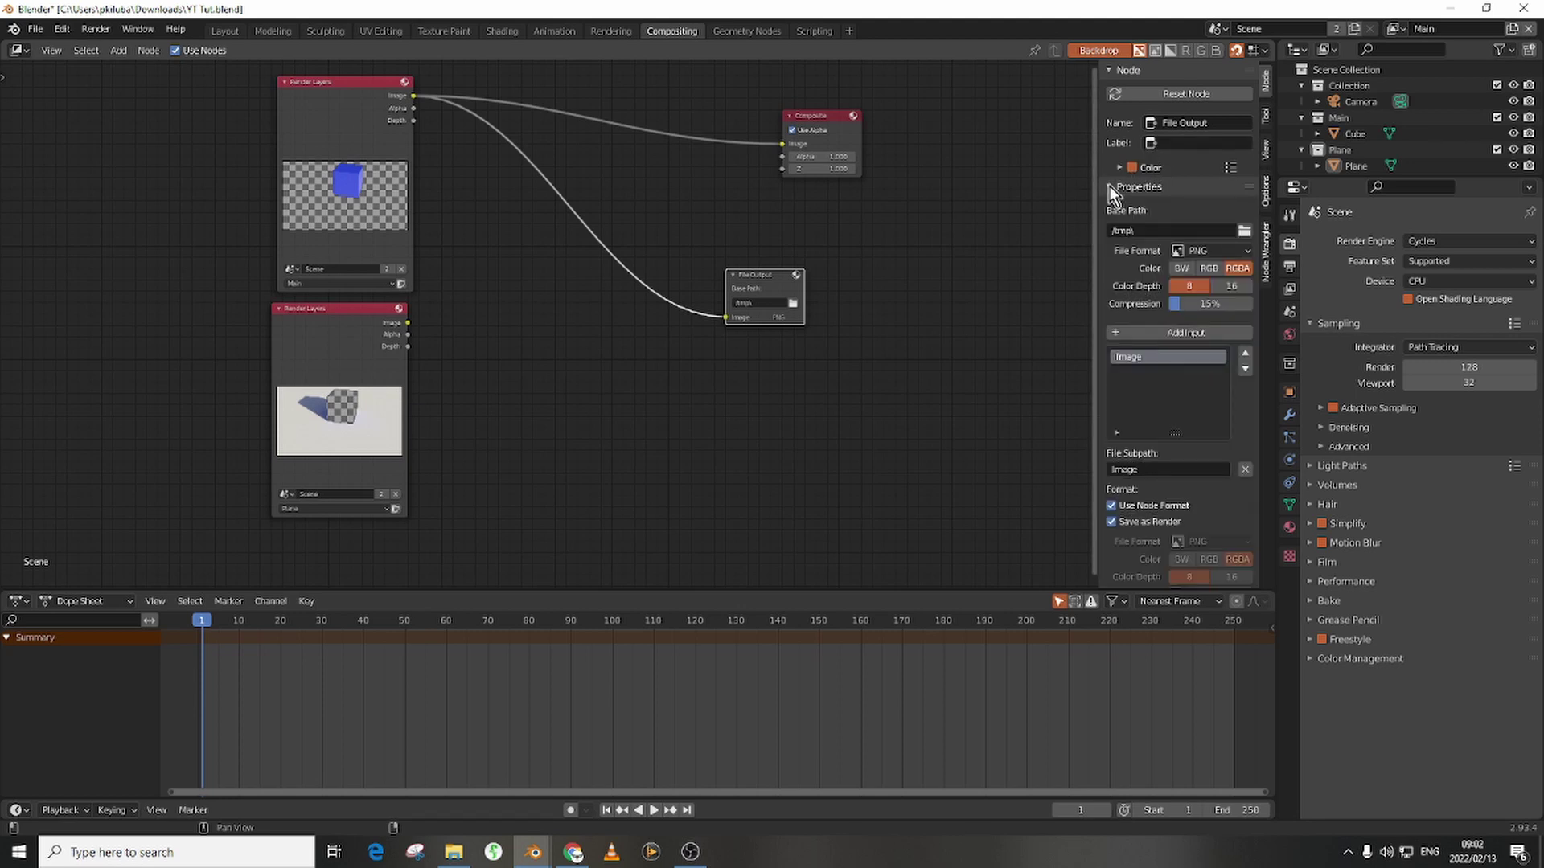
left_click(1116, 334)
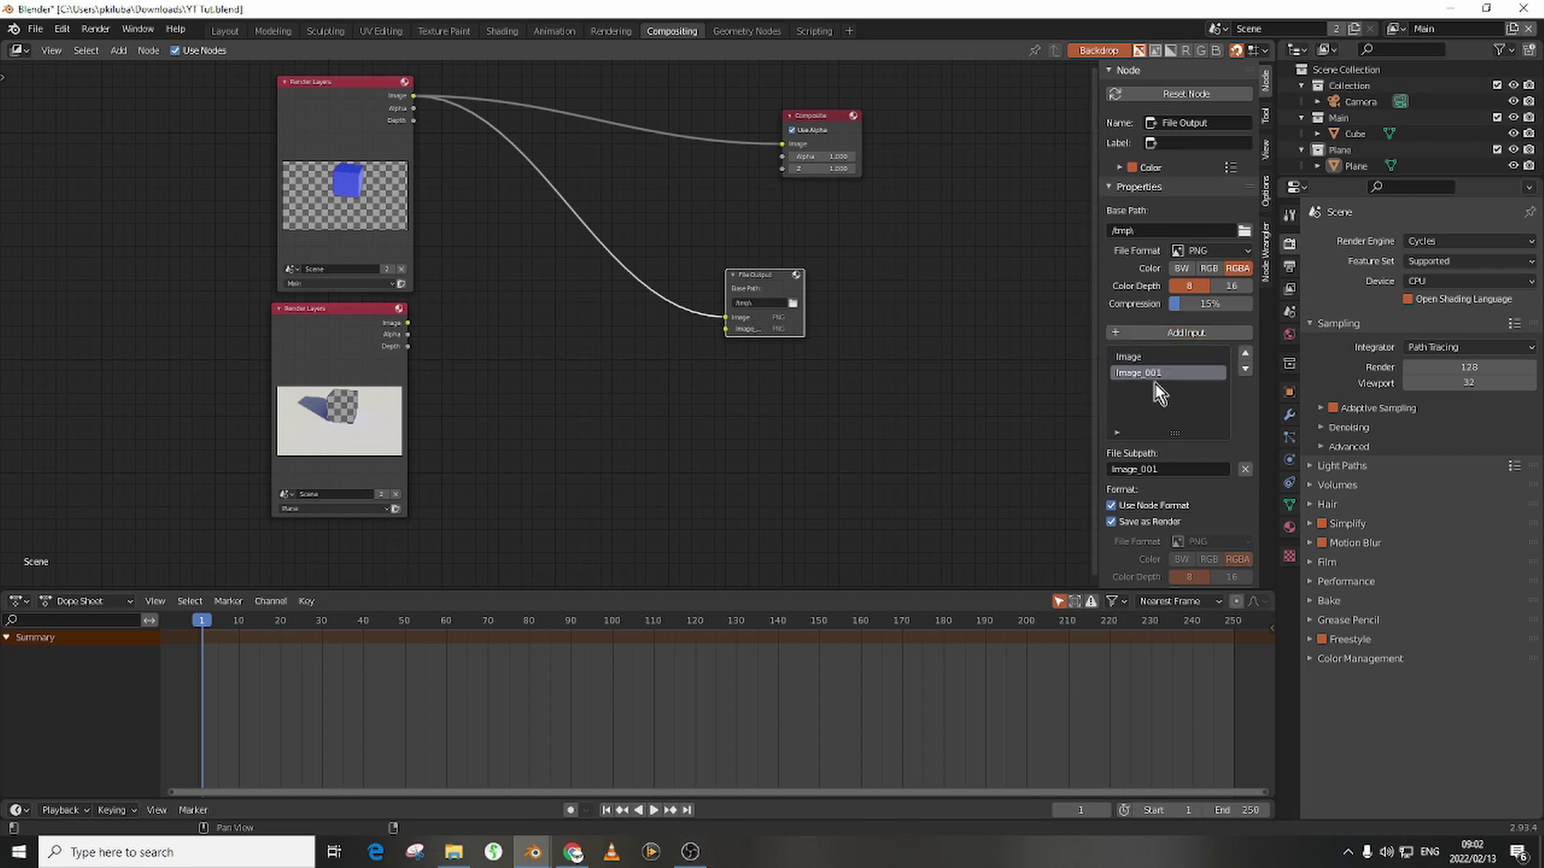
double_click(1160, 374)
type("Plane")
- Rename the File Output node's first input to Main and connect the Plane render layer's Image output to the Plane input
double_click(1138, 359)
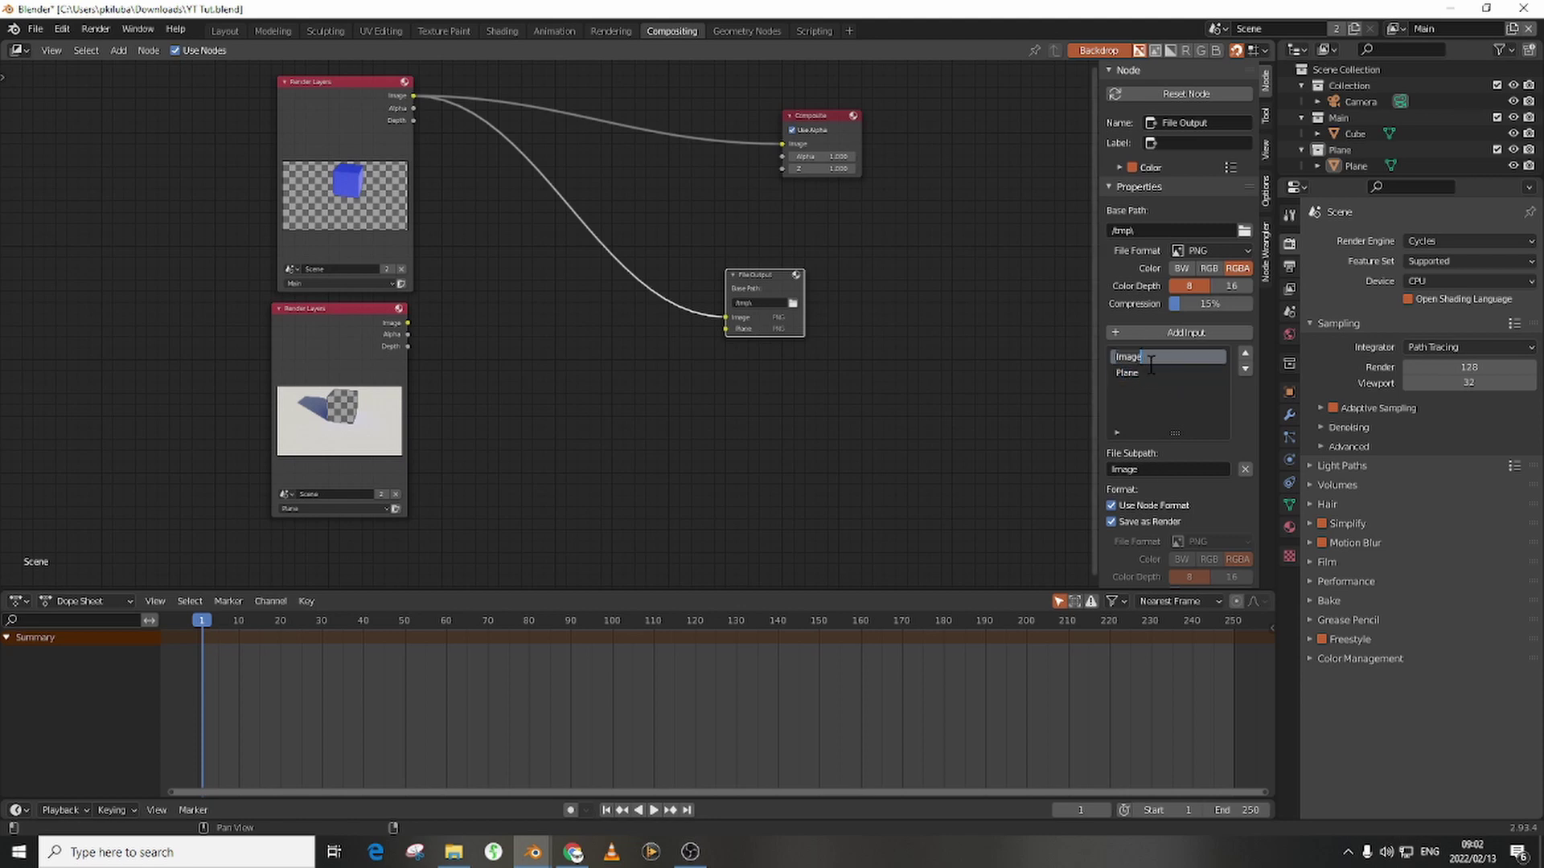
type("Main")
key("Return")
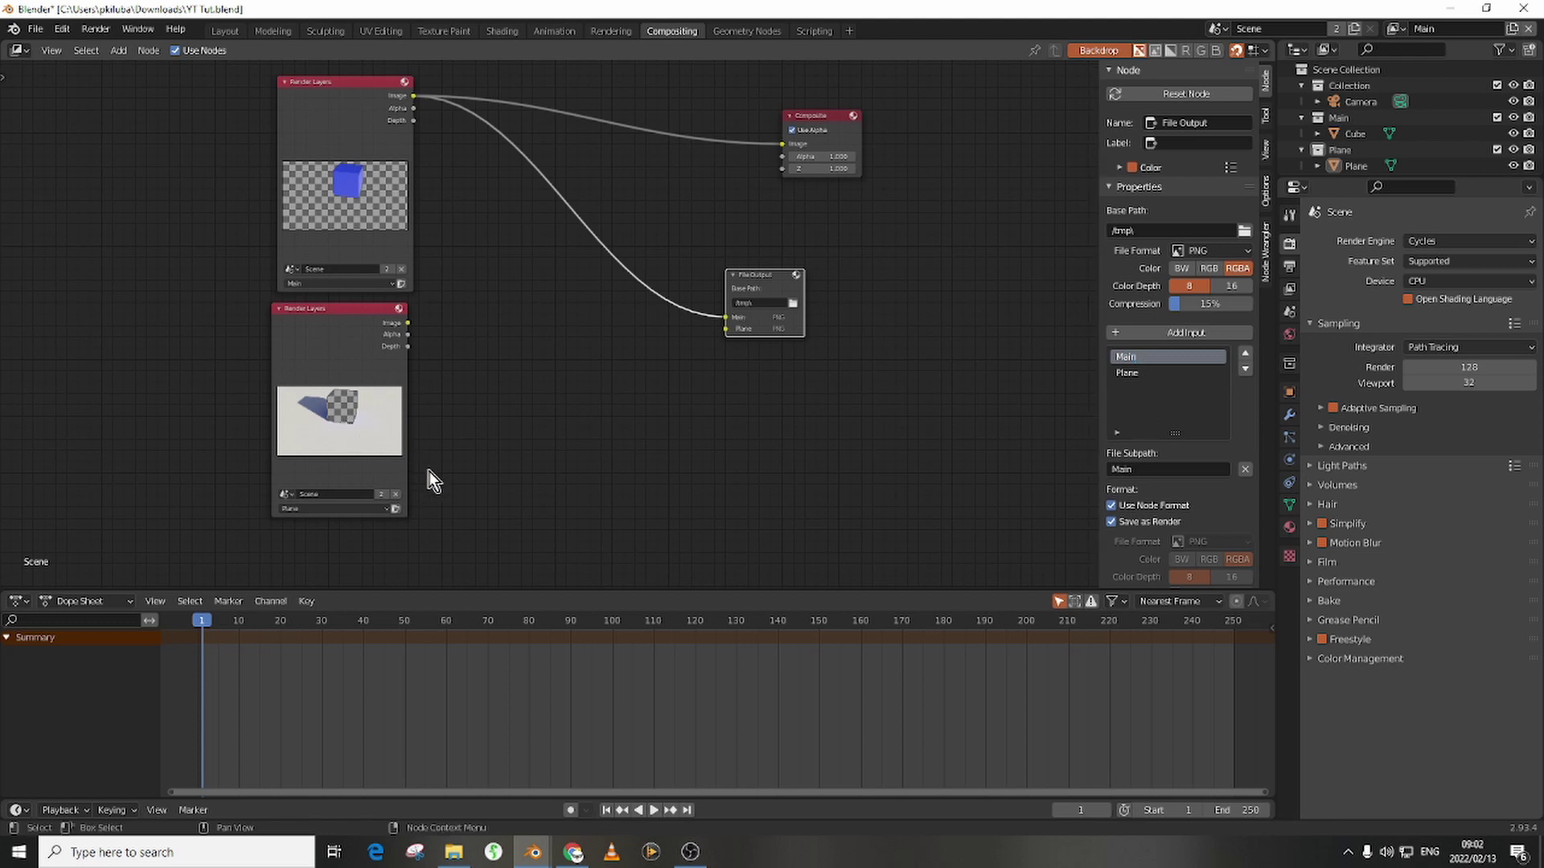
left_click_drag(406, 324, 726, 328)
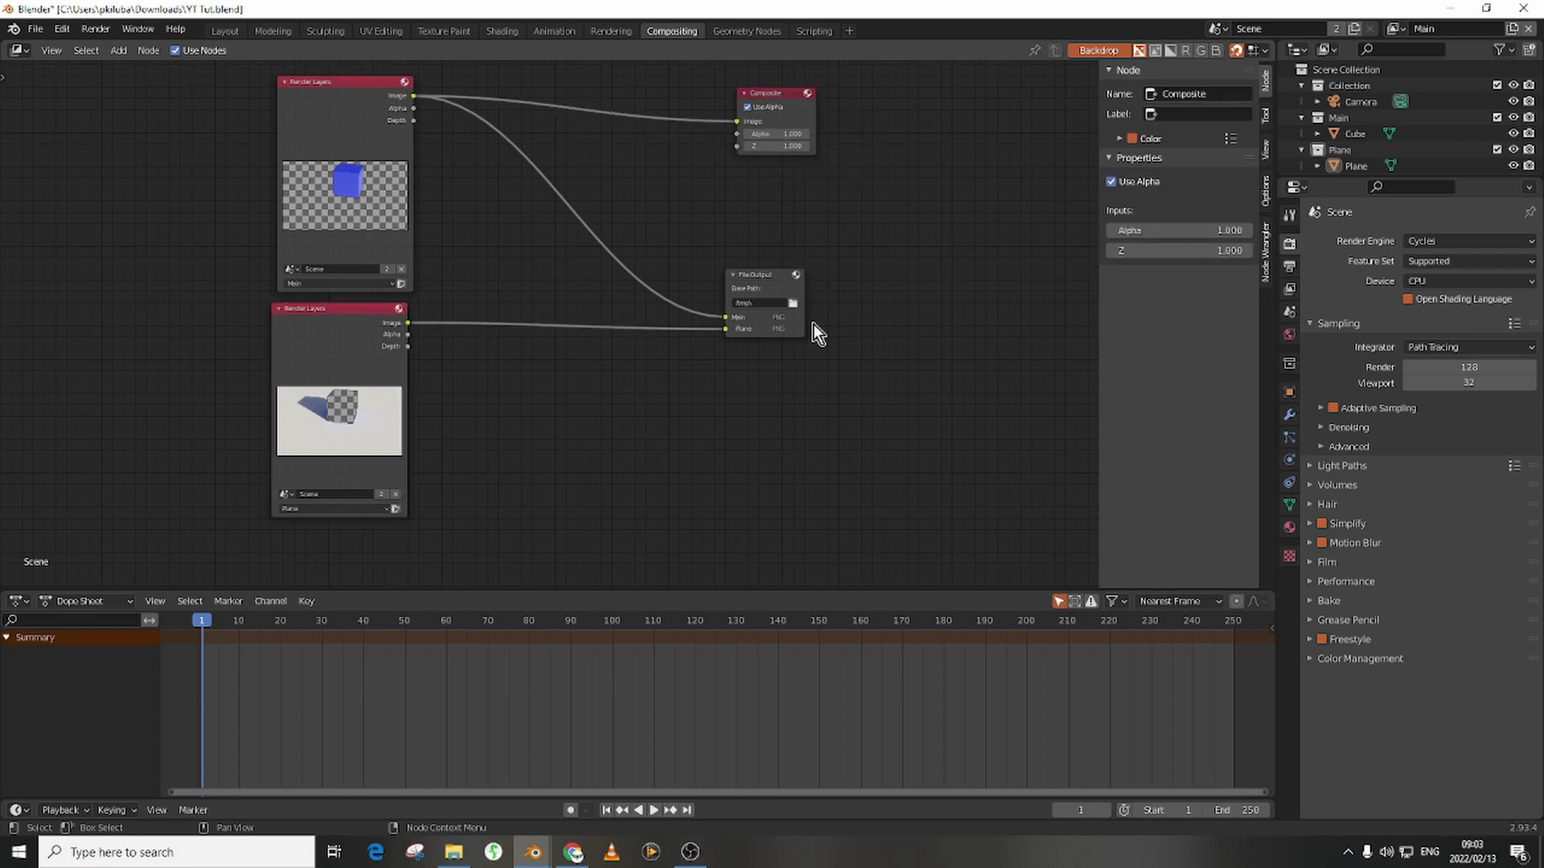
- Set the File Output node's base path to YT TUt inside the YT Tut folder on the Desktop
left_click(793, 304)
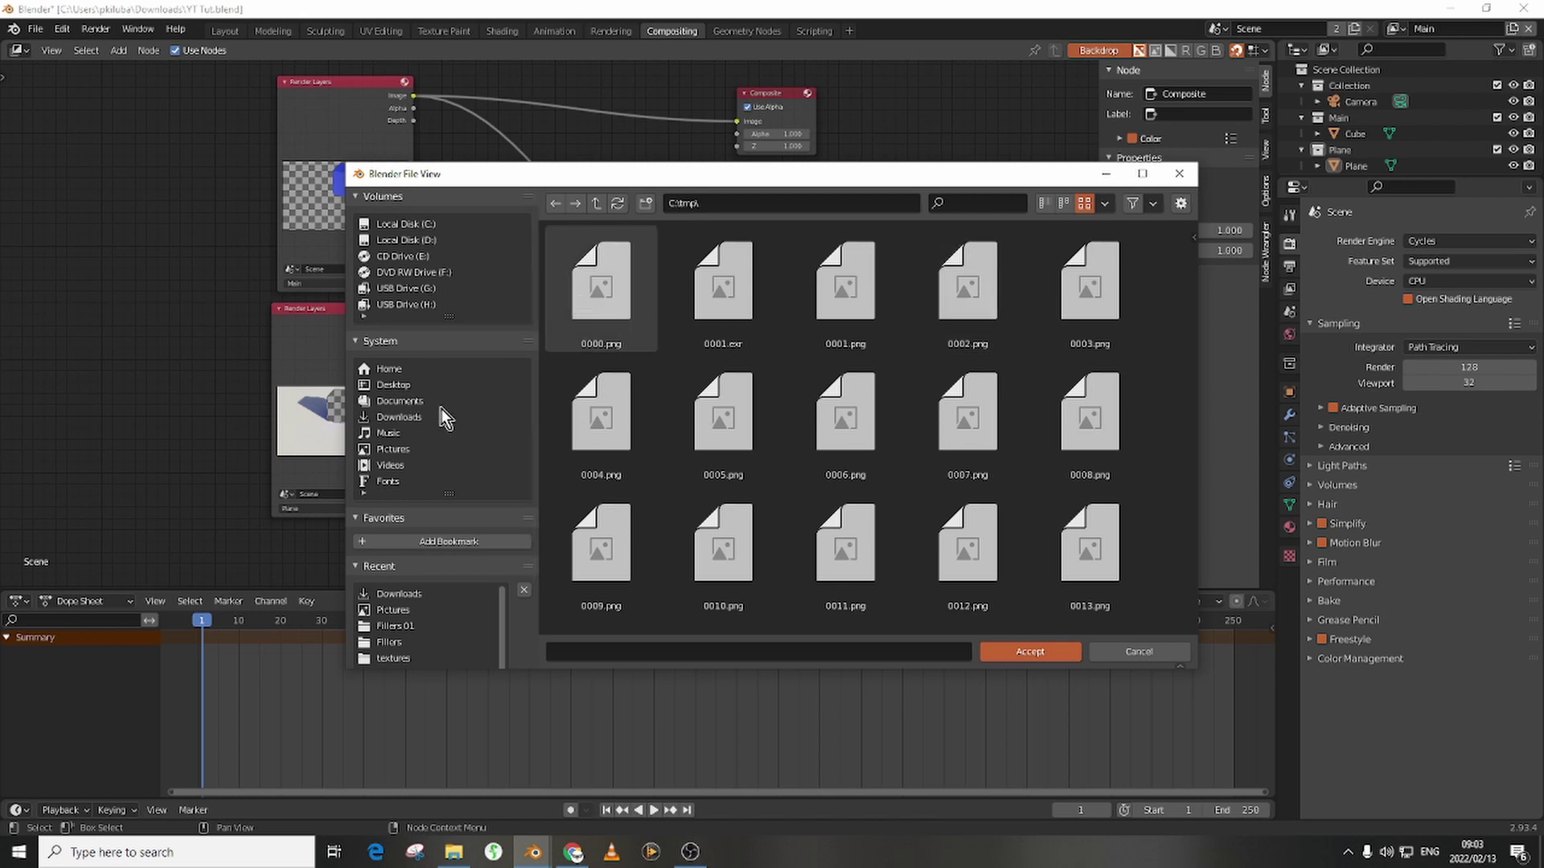
left_click(442, 386)
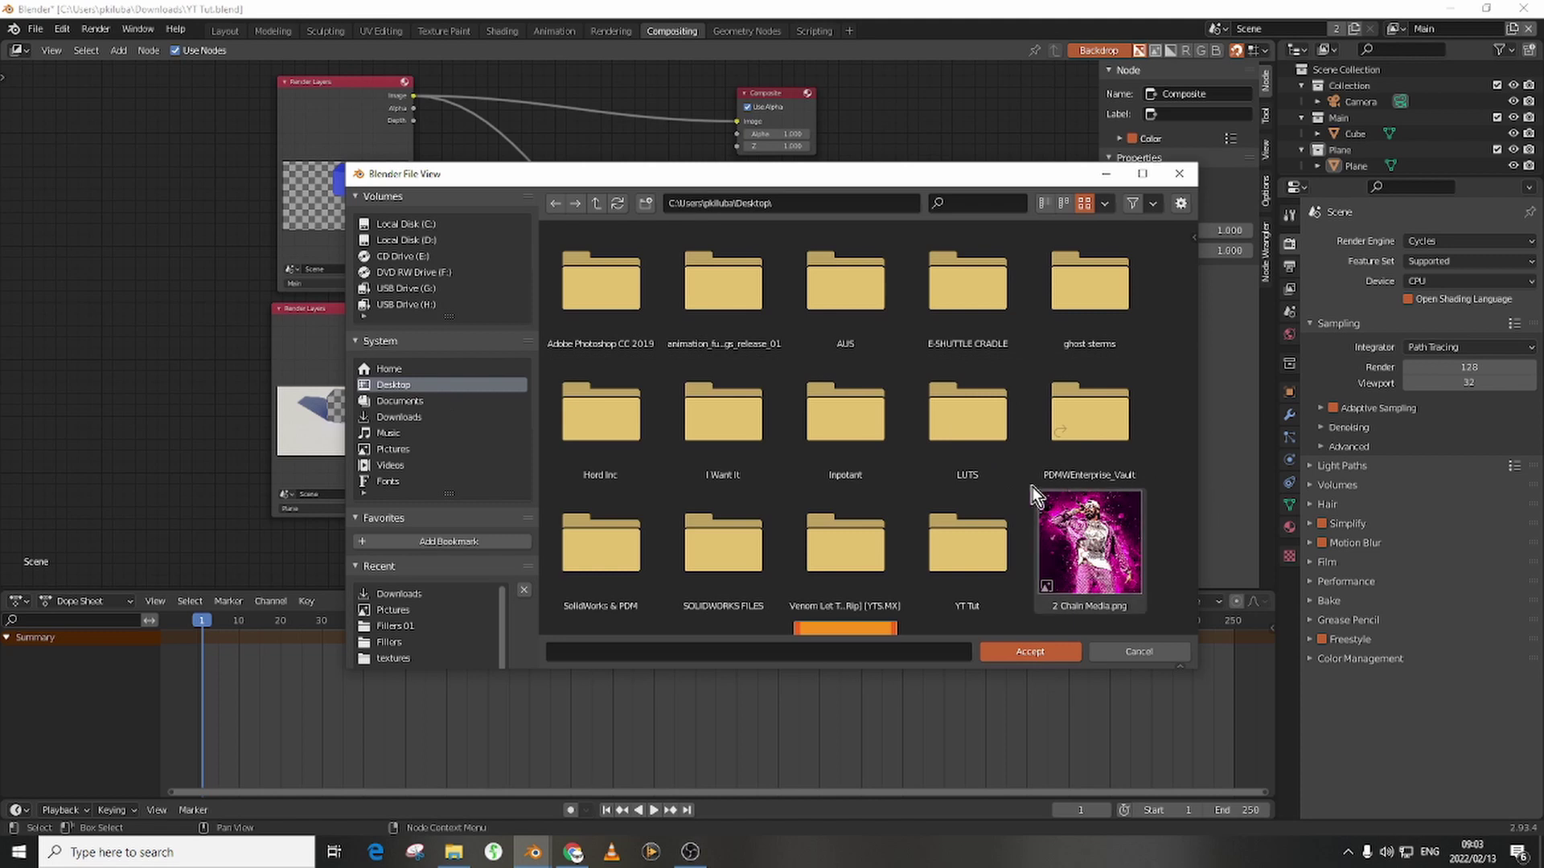
left_click(969, 555)
left_click(1038, 654)
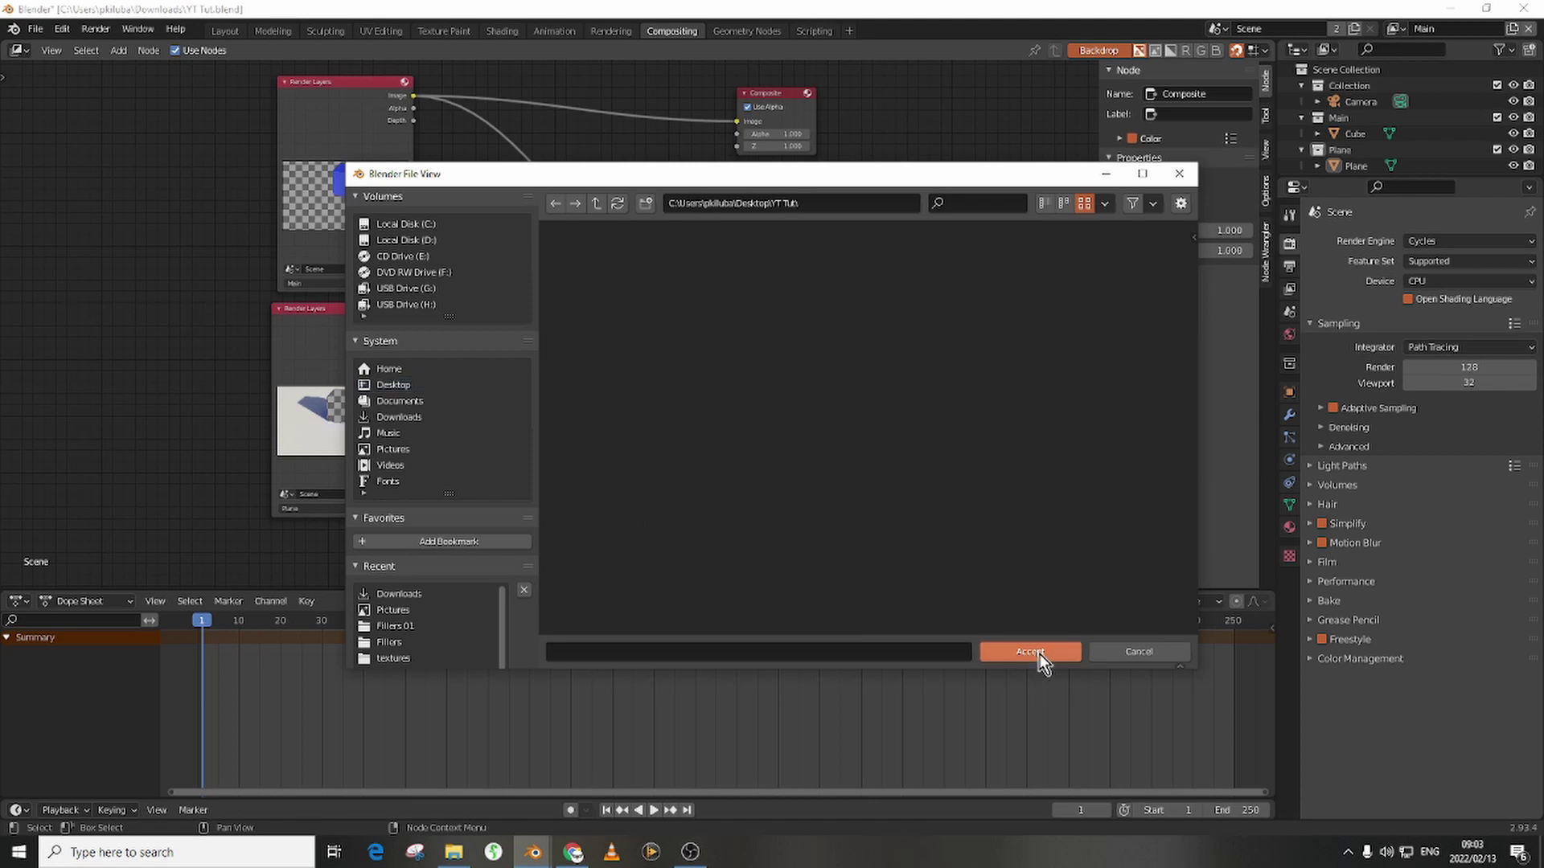
left_click(854, 651)
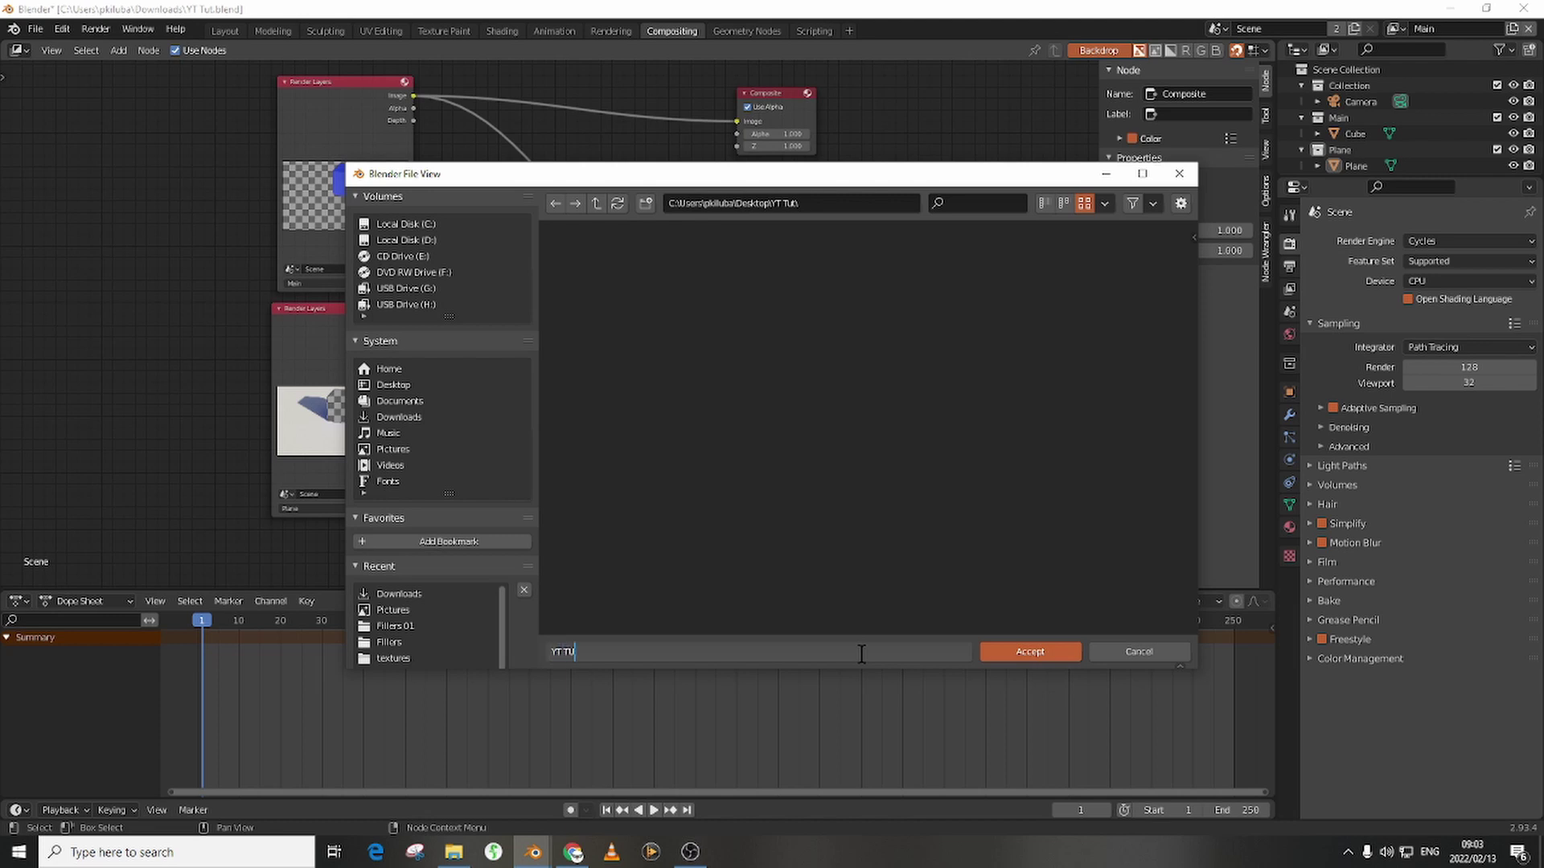
type("t")
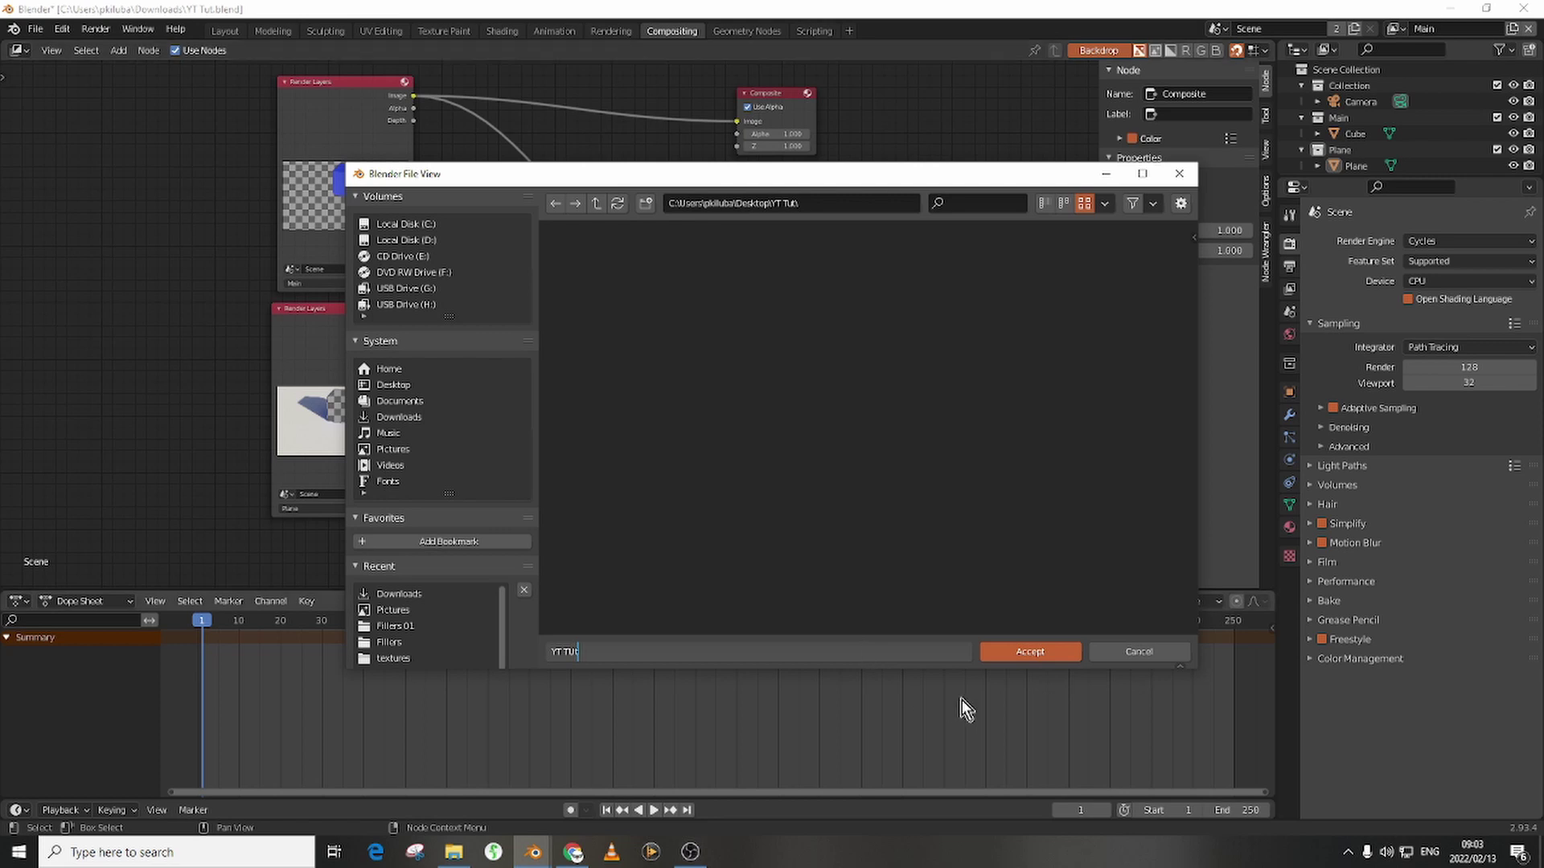
left_click(1045, 653)
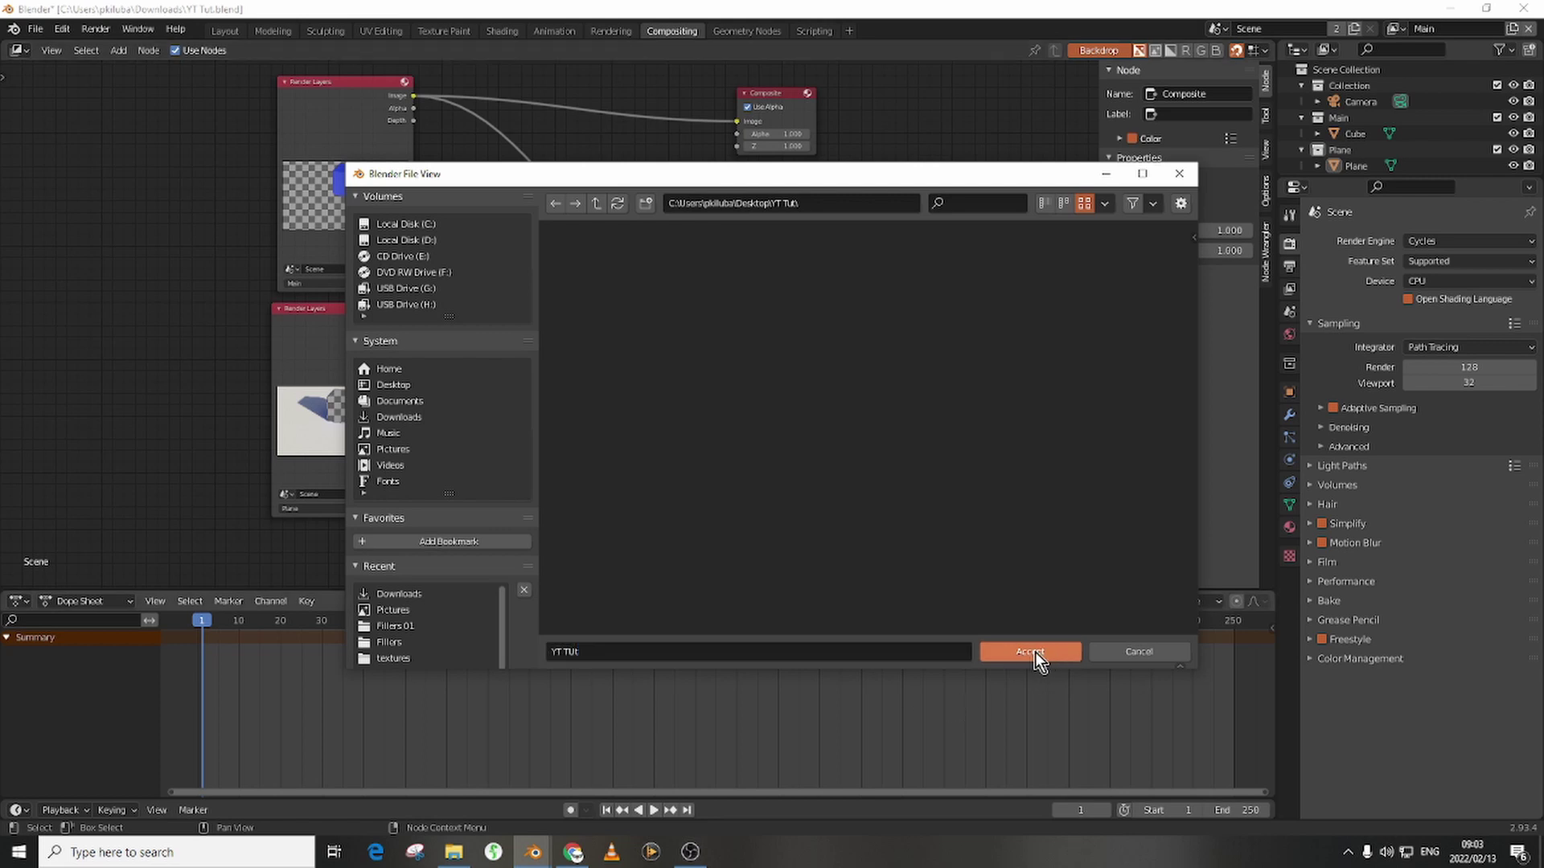
left_click(1035, 652)
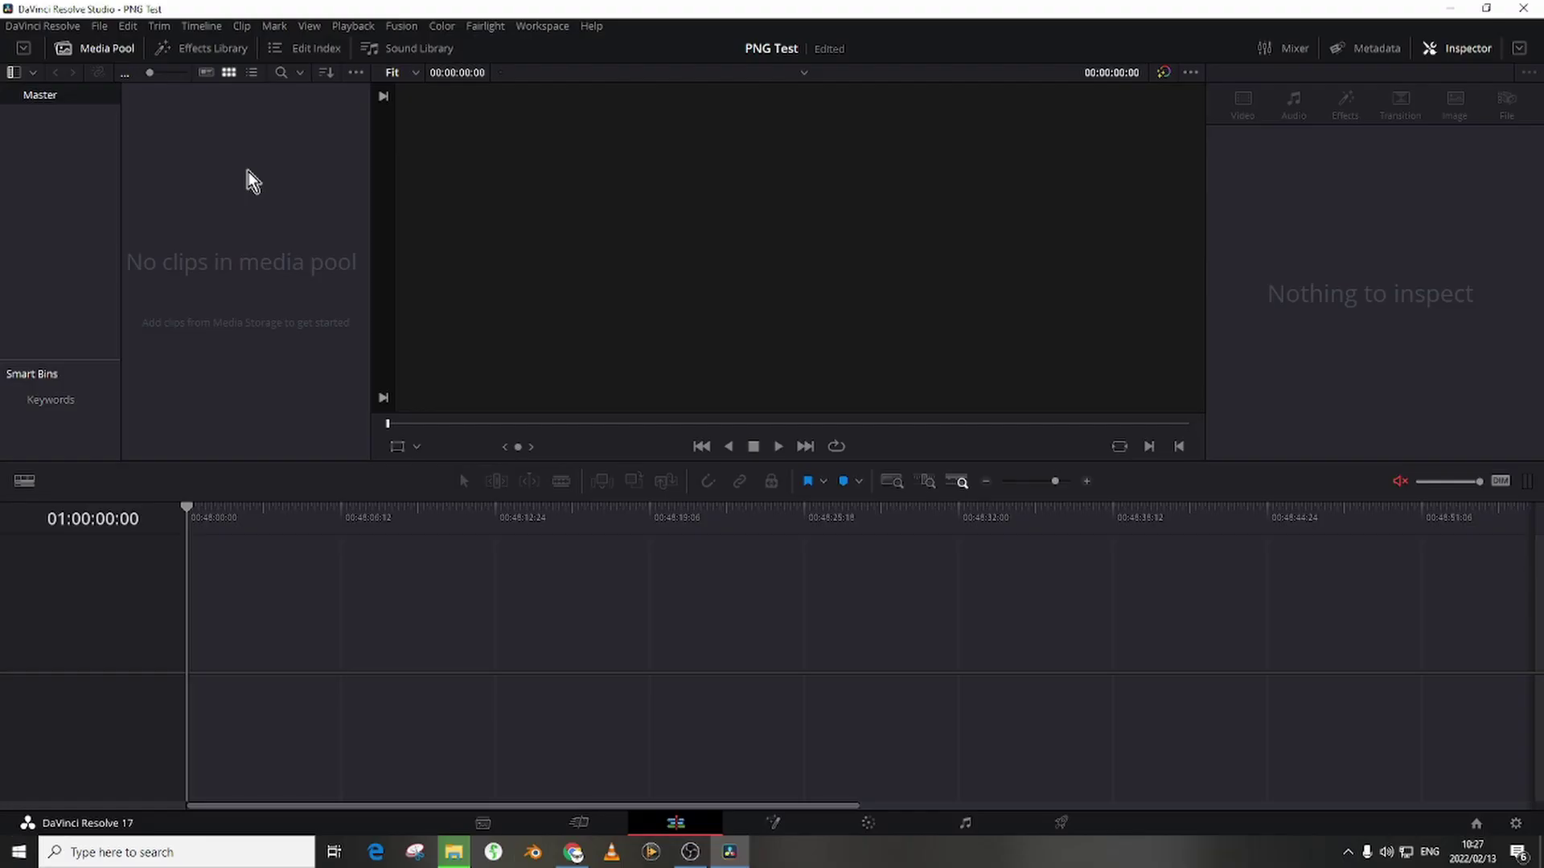
- In DaVinci Resolve, import the image sequence Main0001.png to Main0030.png into the media pool
key("ctrl+i")
left_click(379, 120)
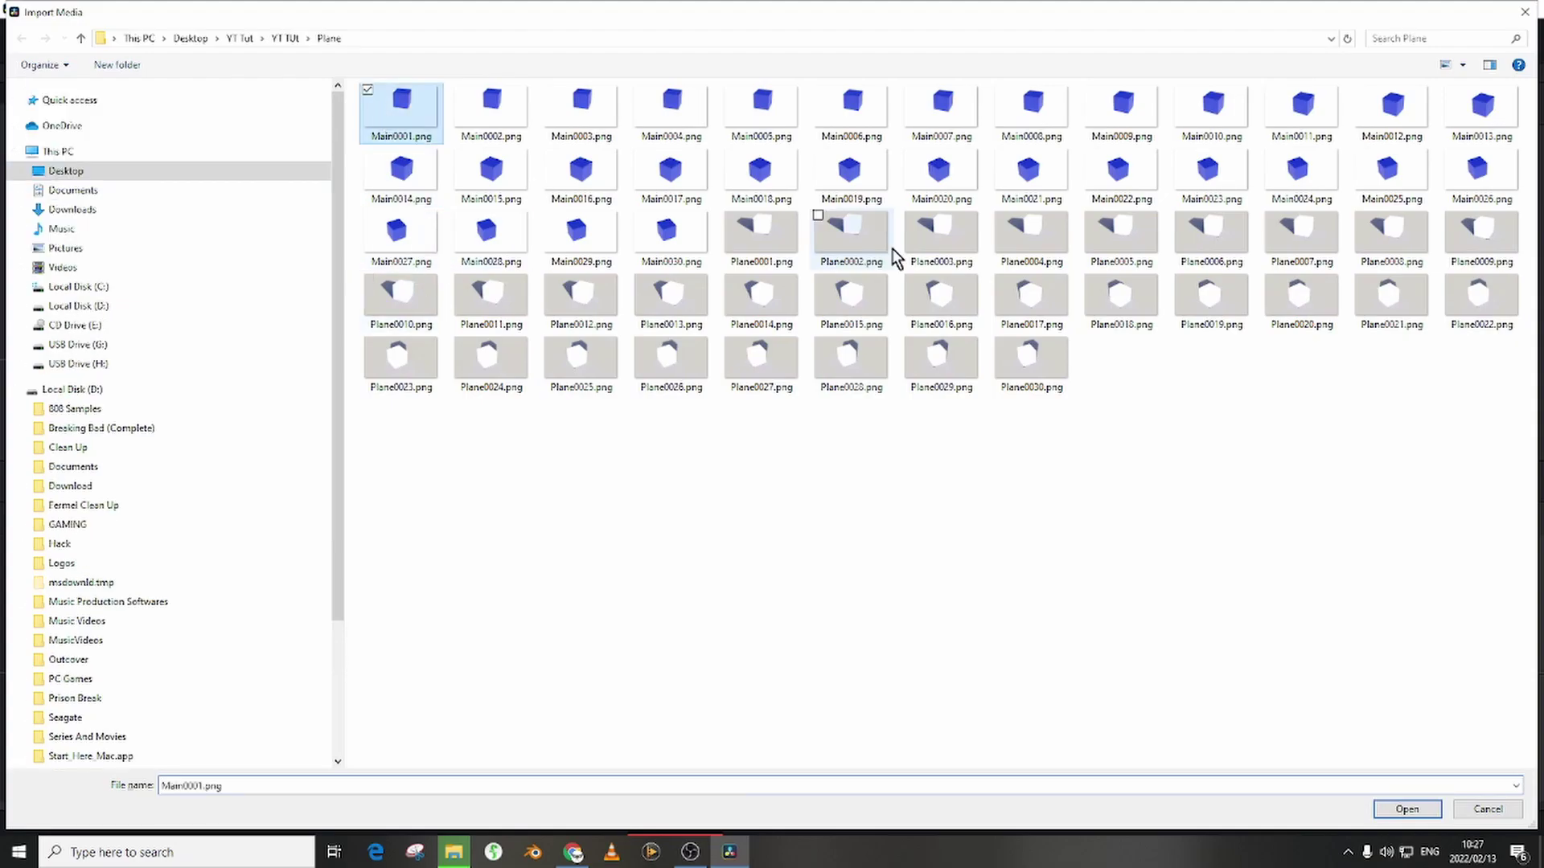
left_click(655, 253, "shift")
left_click(1407, 808)
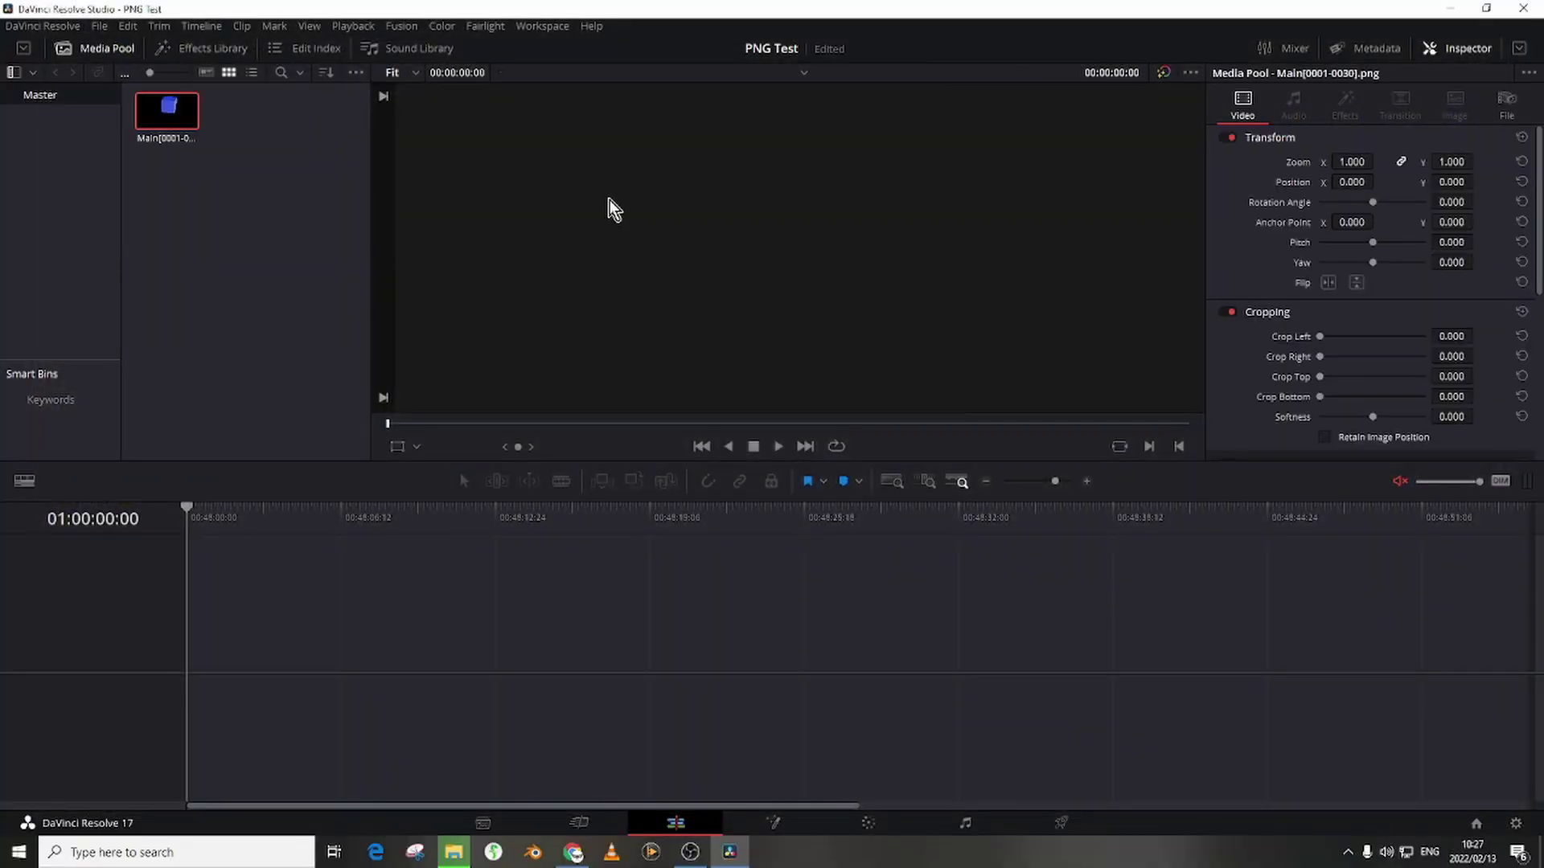
- Import the image sequence Plane0001.png to Plane0030.png into the media pool
key("ctrl+i")
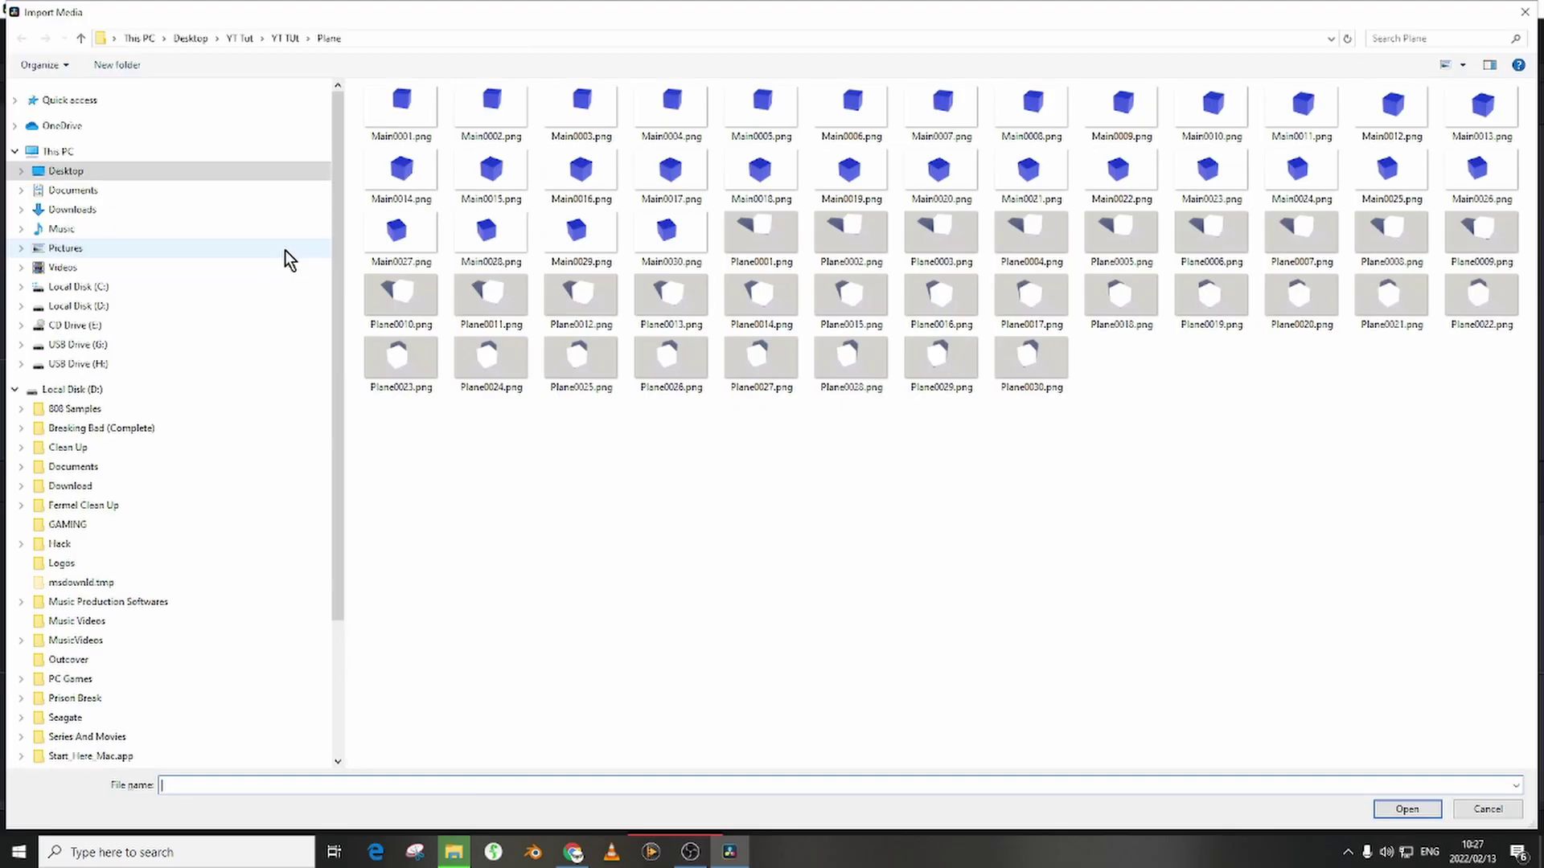
left_click(763, 239)
left_click(1045, 366, "shift")
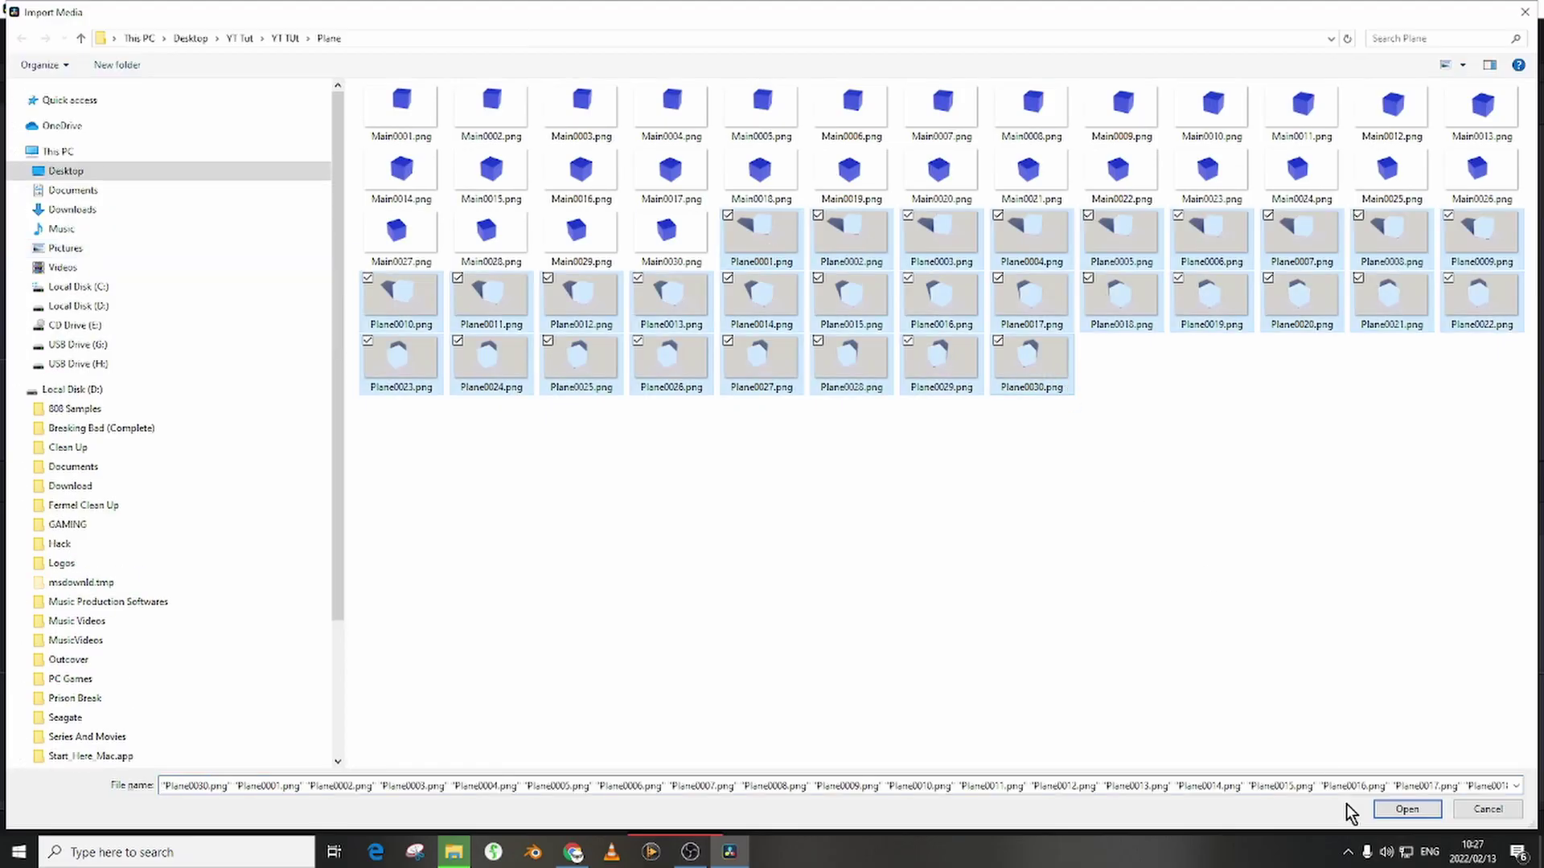
left_click(1403, 808)
left_click(257, 254)
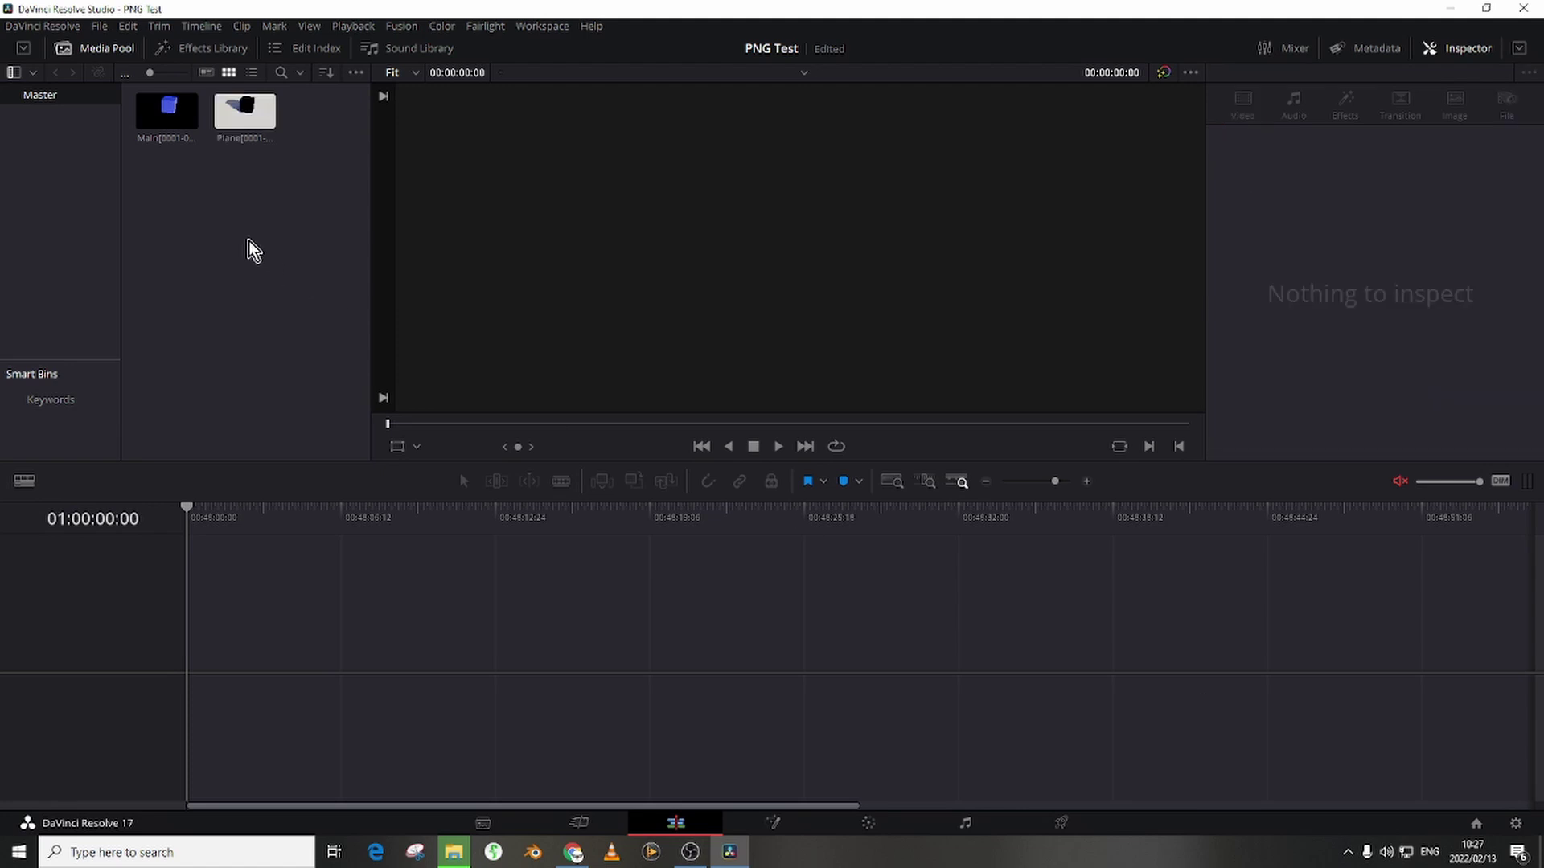
- Place the Plane sequence on Video 1 and the Main sequence on Video 2 above it, both at the timeline's start
left_click_drag(234, 118, 196, 664)
left_click_drag(169, 110, 188, 595)
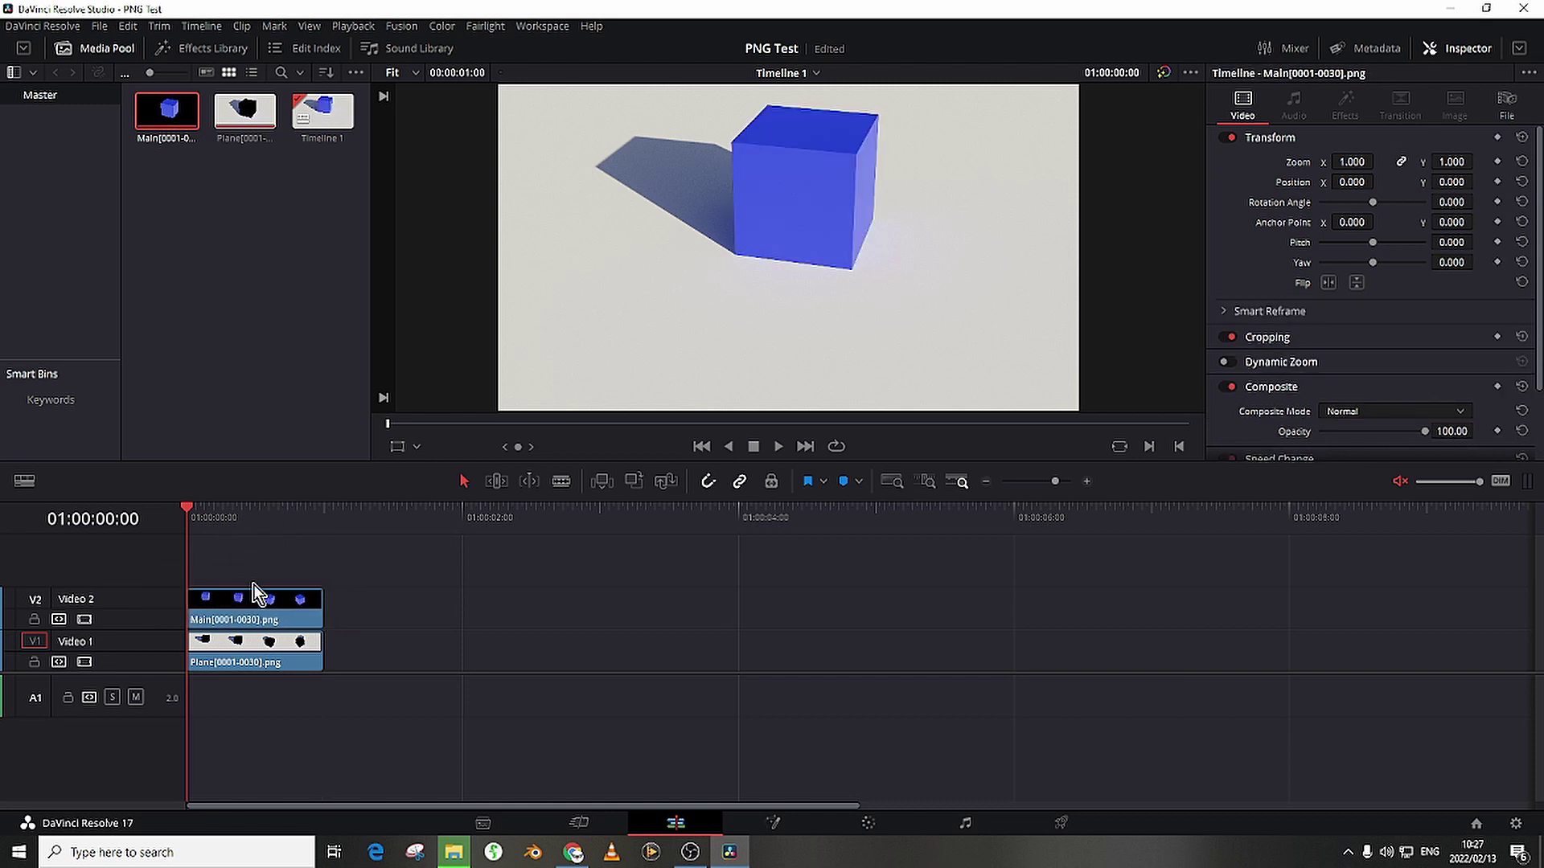
left_click_drag(259, 526, 83, 532)
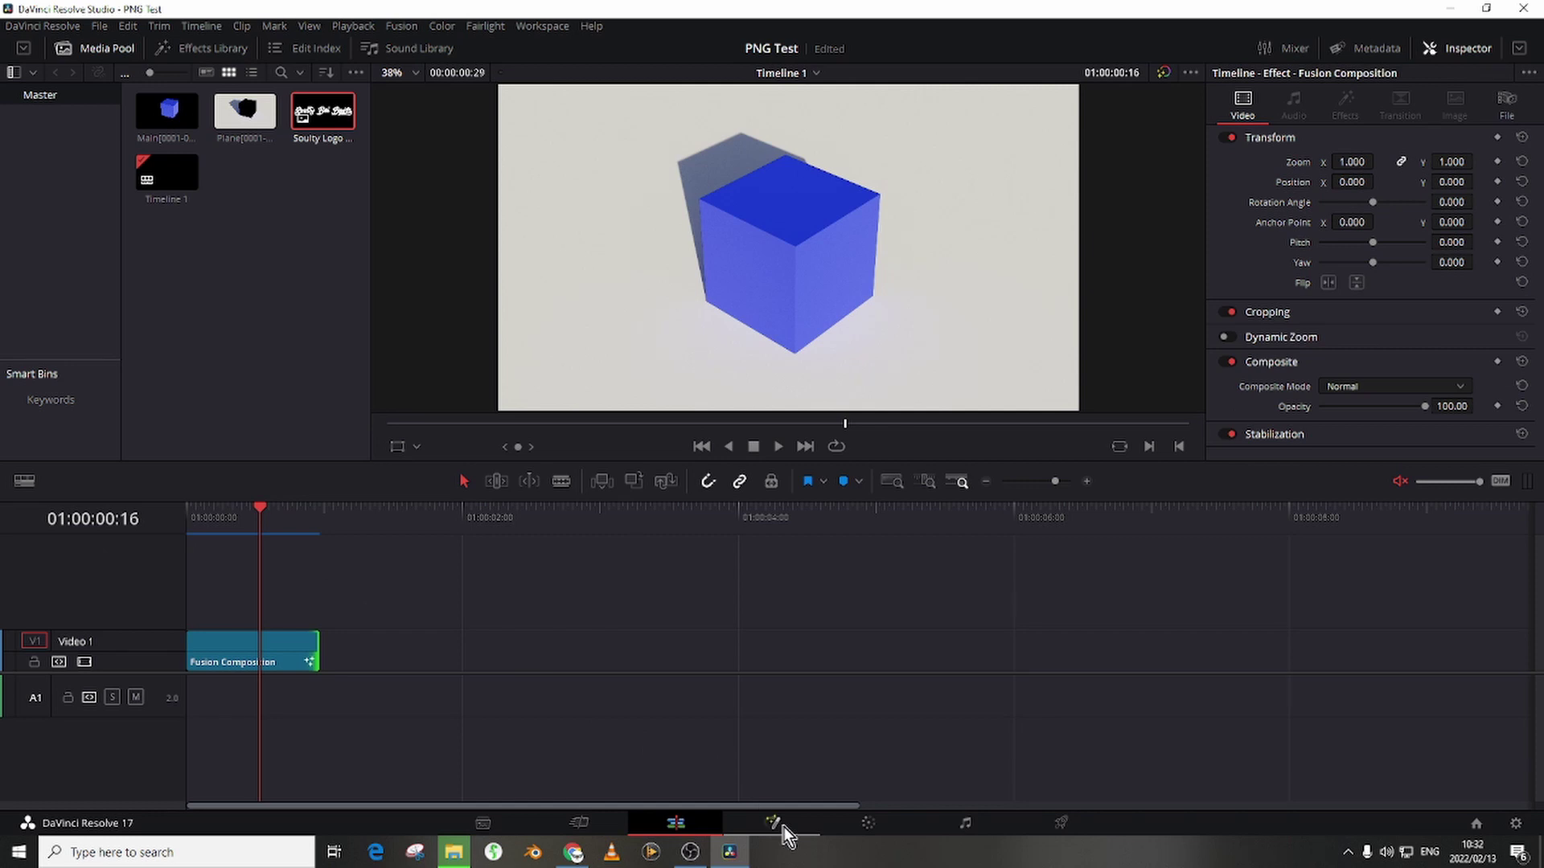
- Open the composition in Fusion and play it back to examine the logo between the plane and the cube in the MediaOut1 view
left_click(783, 827)
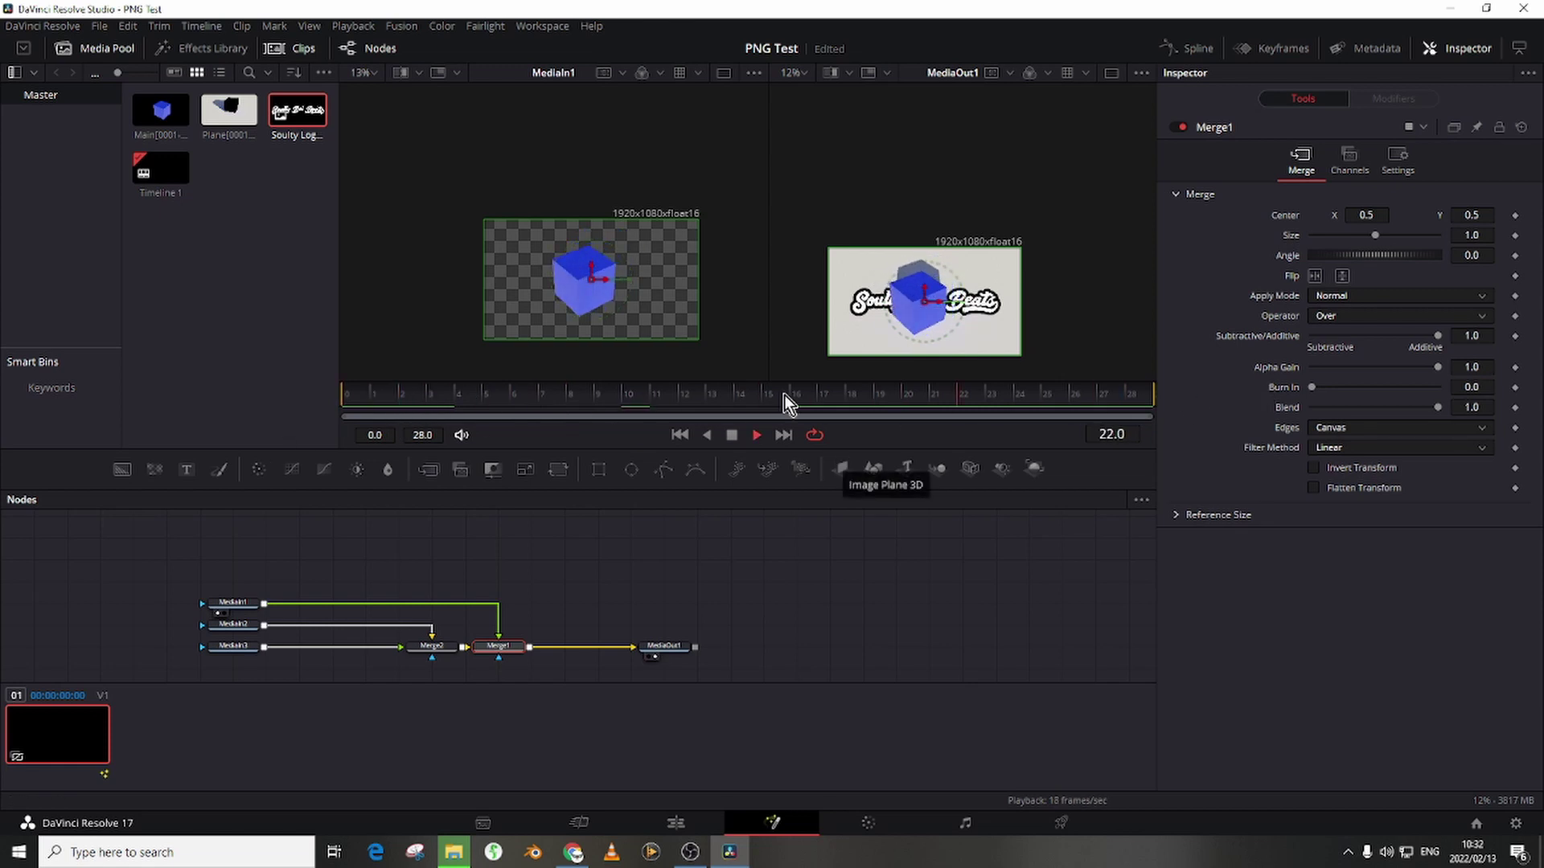
key("space")
scroll(921, 336, "up", 4, "ctrl")
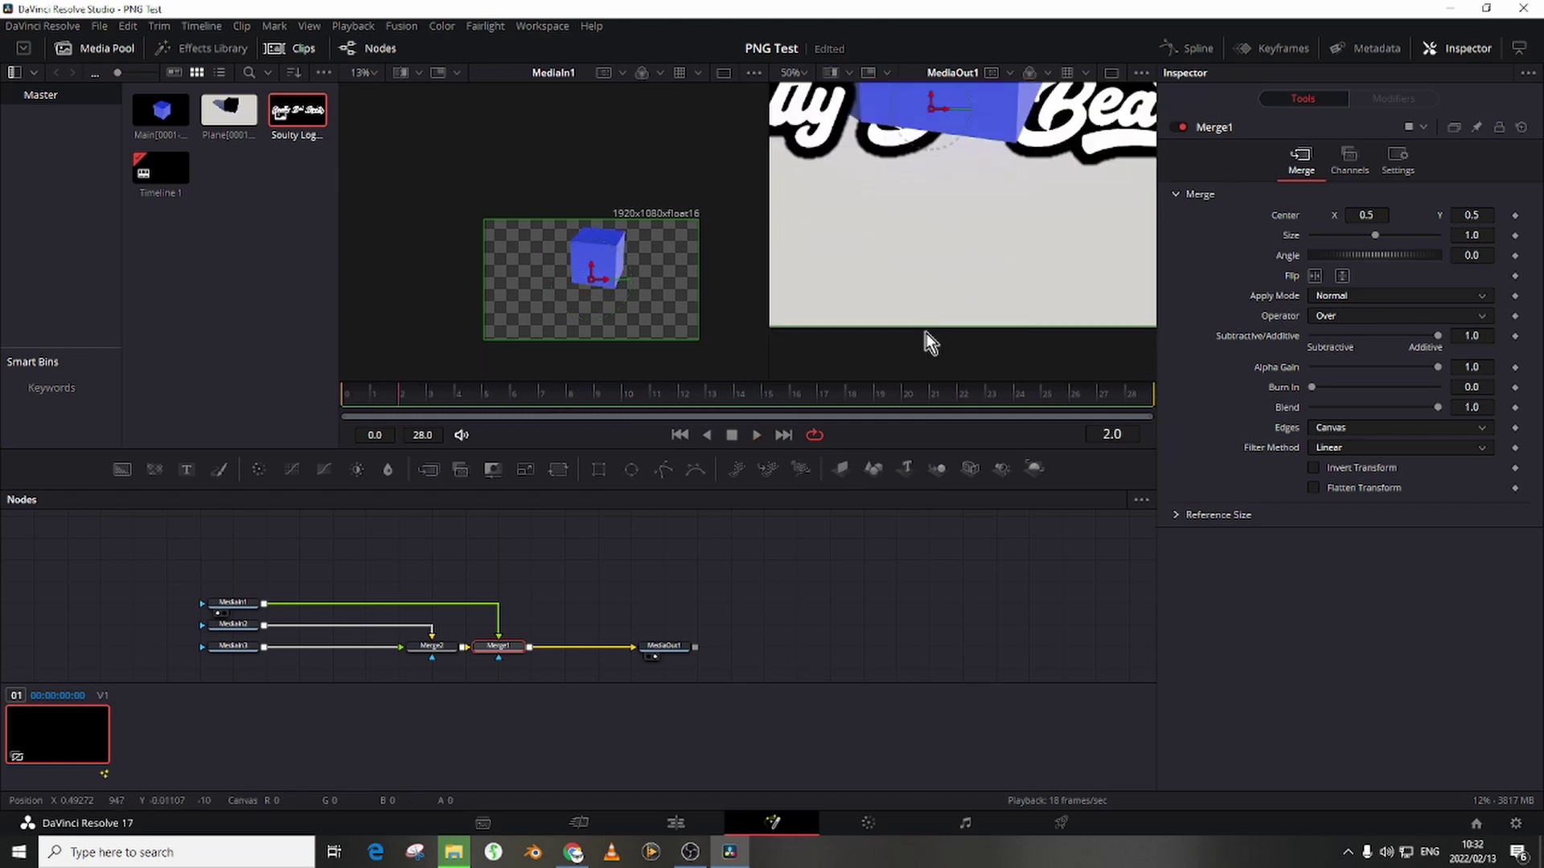
scroll(941, 335, "down", 3, "ctrl")
scroll(941, 335, "up", 3, "ctrl")
scroll(941, 335, "down", 2, "ctrl")
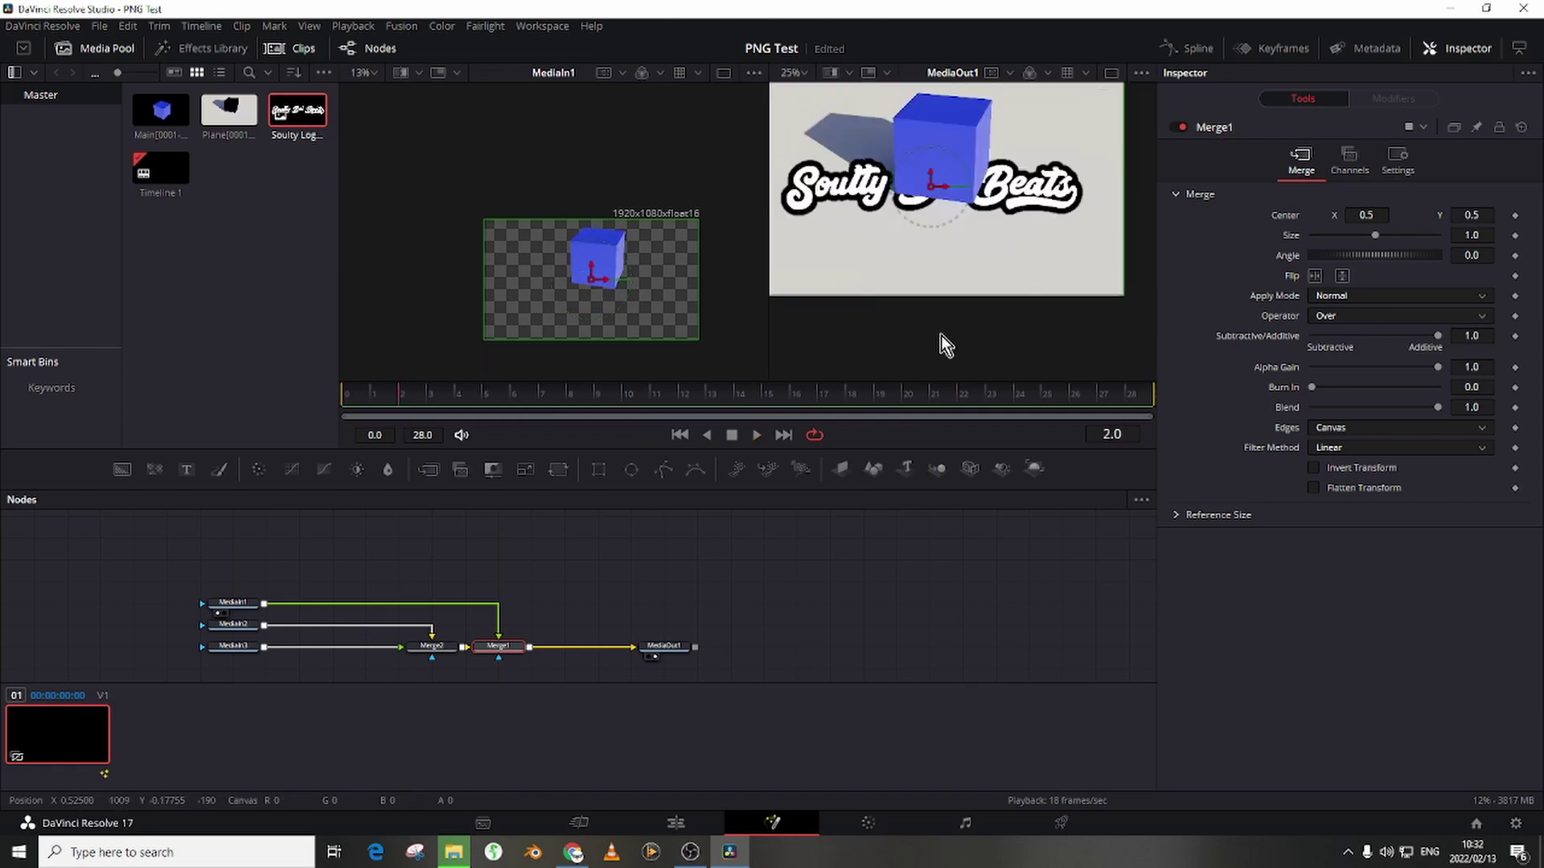
middle_click_drag(941, 336, 991, 356)
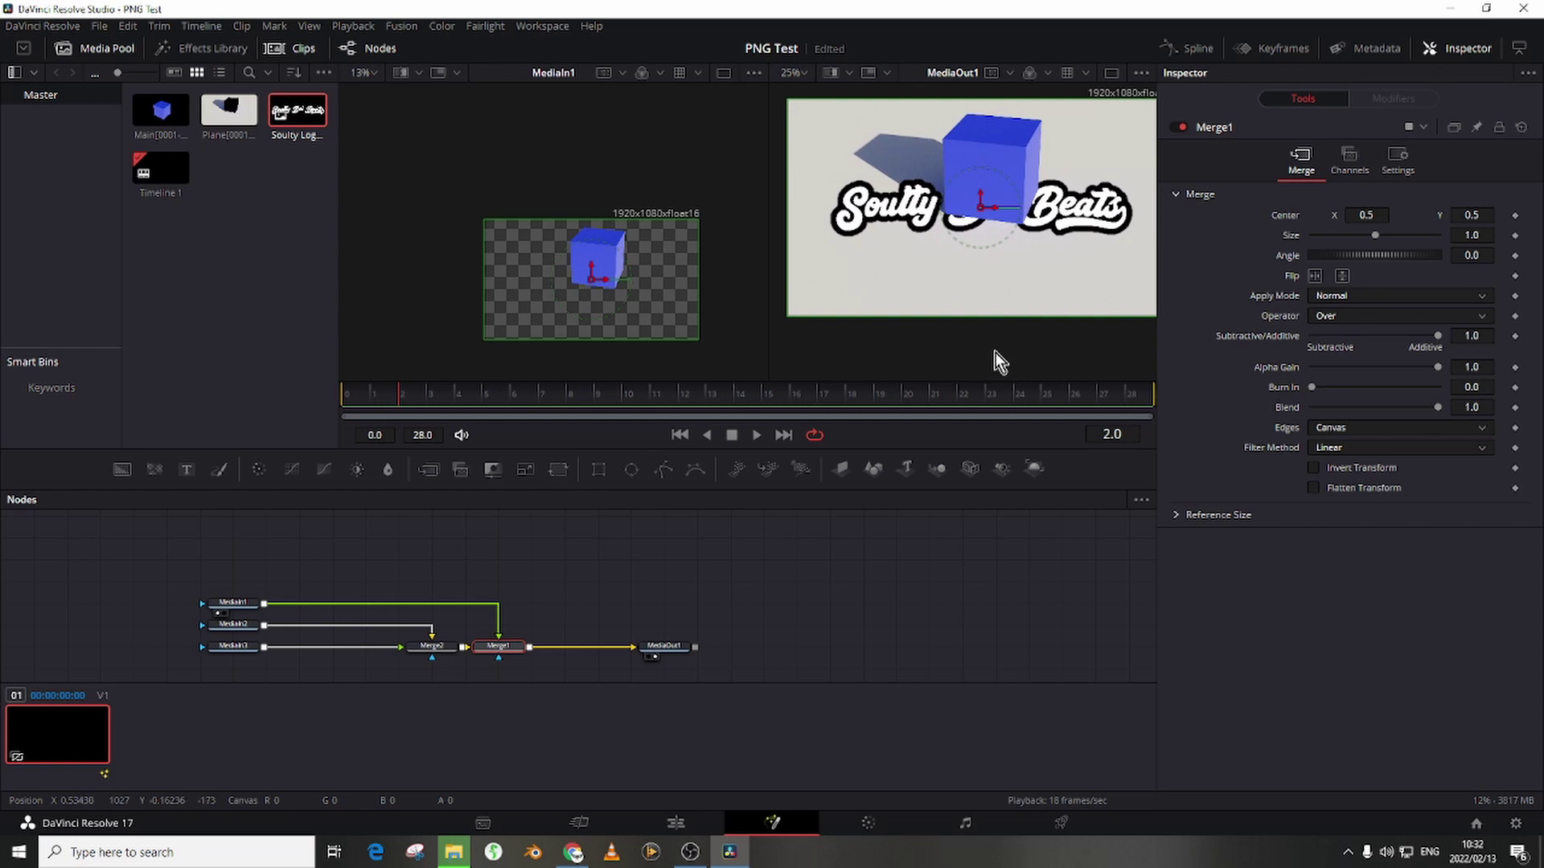
key("space")
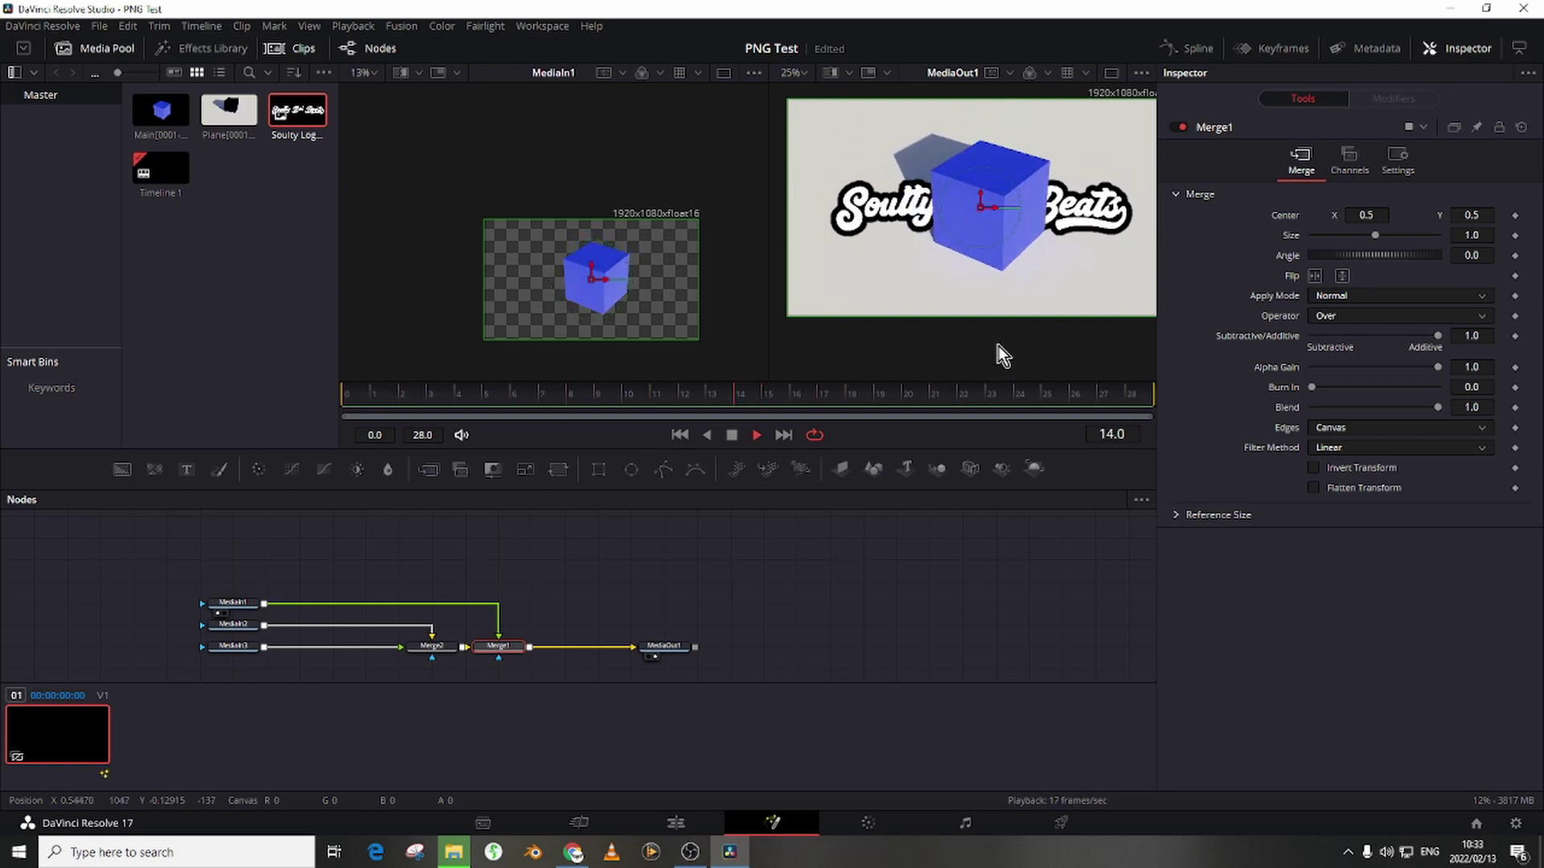
key("space")
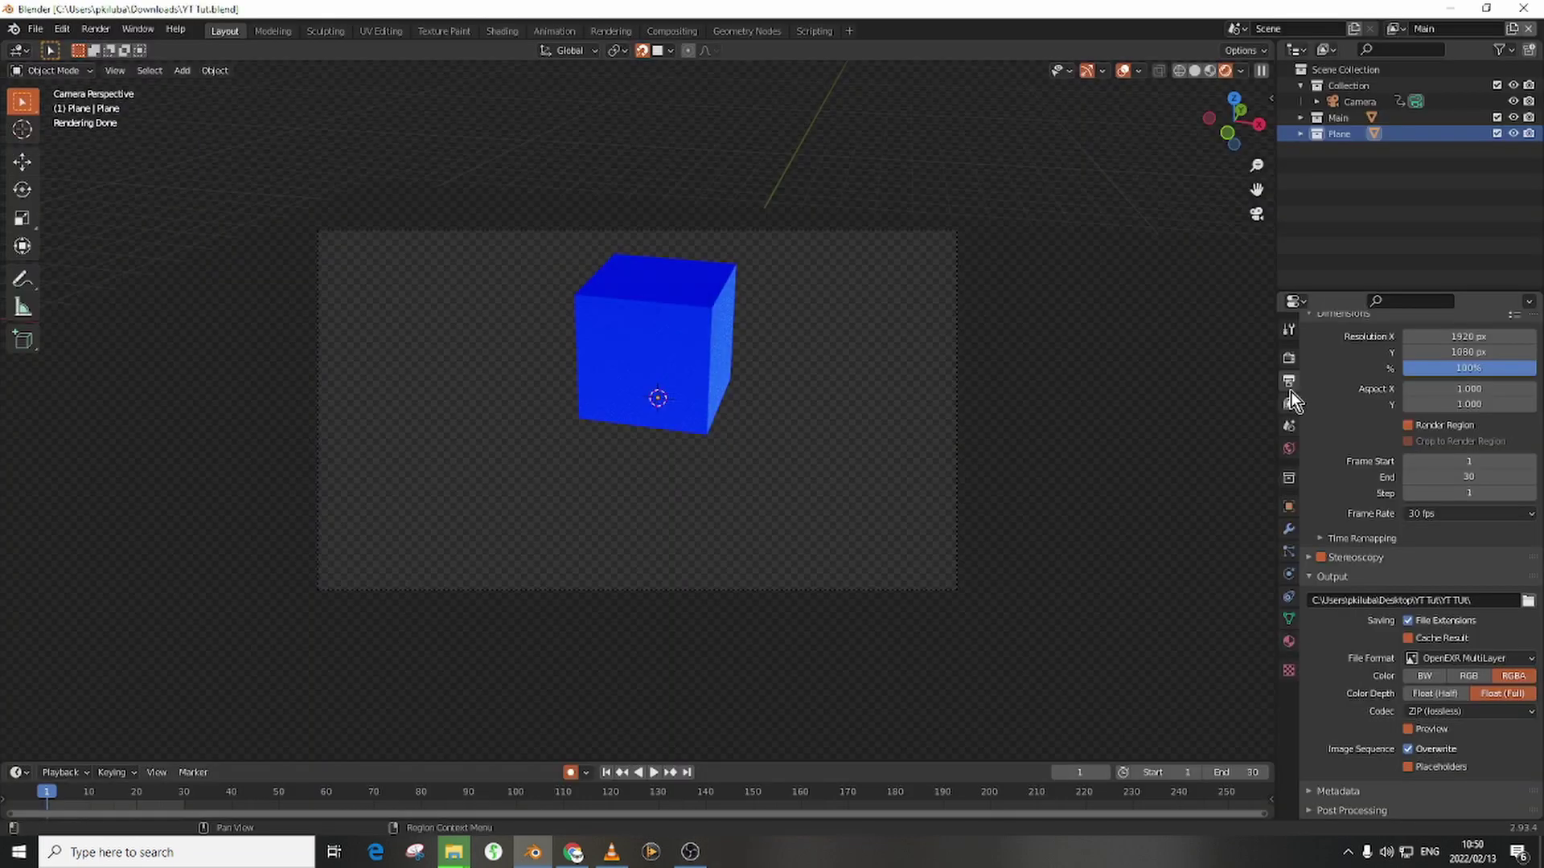
- In Blender, set the scene's color management View Transform to Rec.709
left_click(1289, 358)
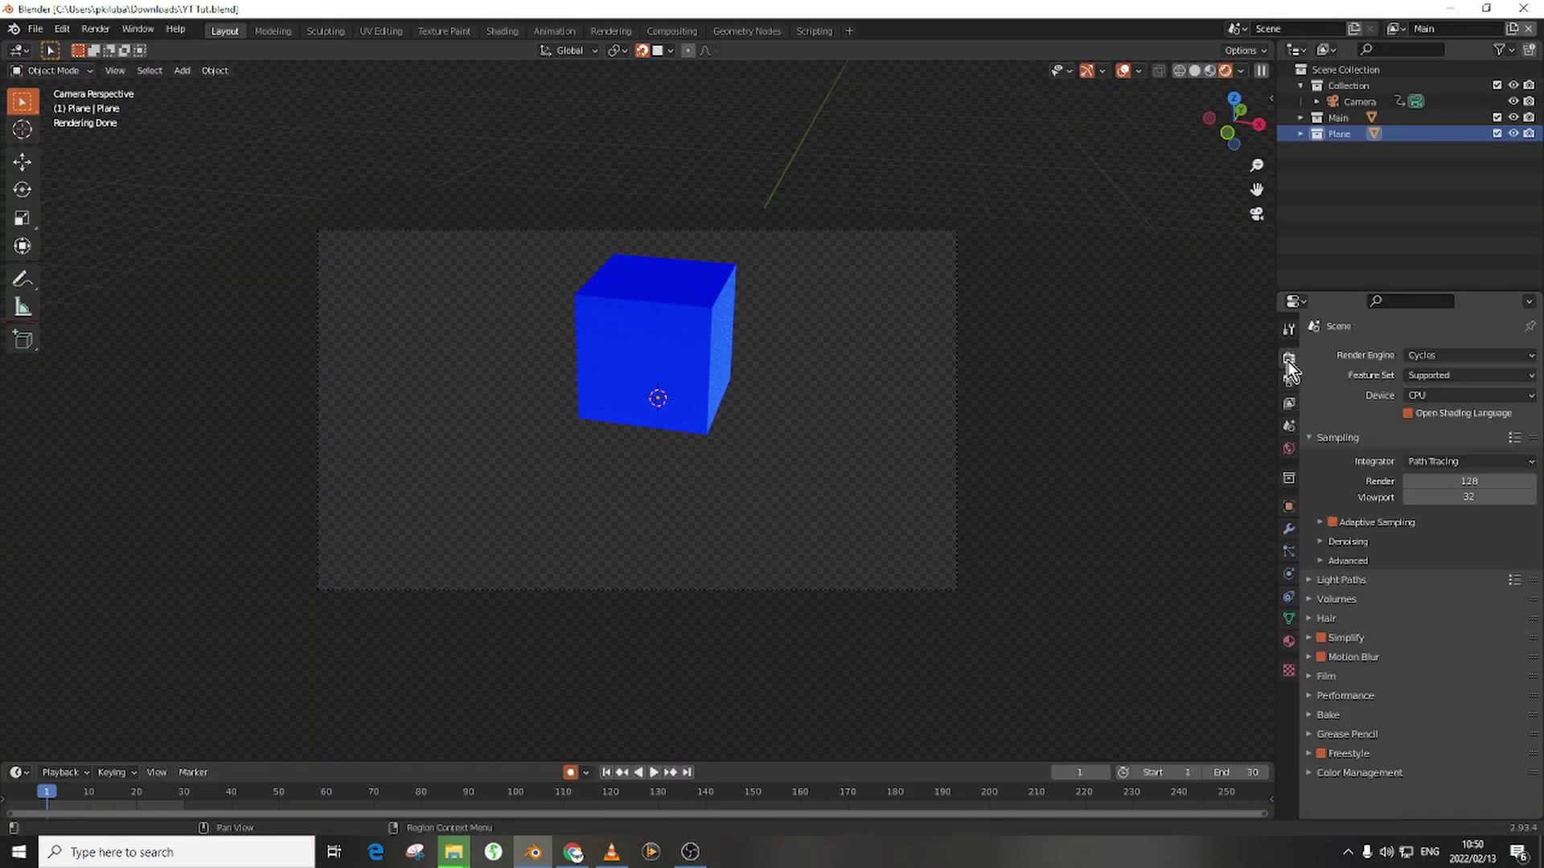
left_click(1319, 773)
scroll(1367, 748, "down", 3)
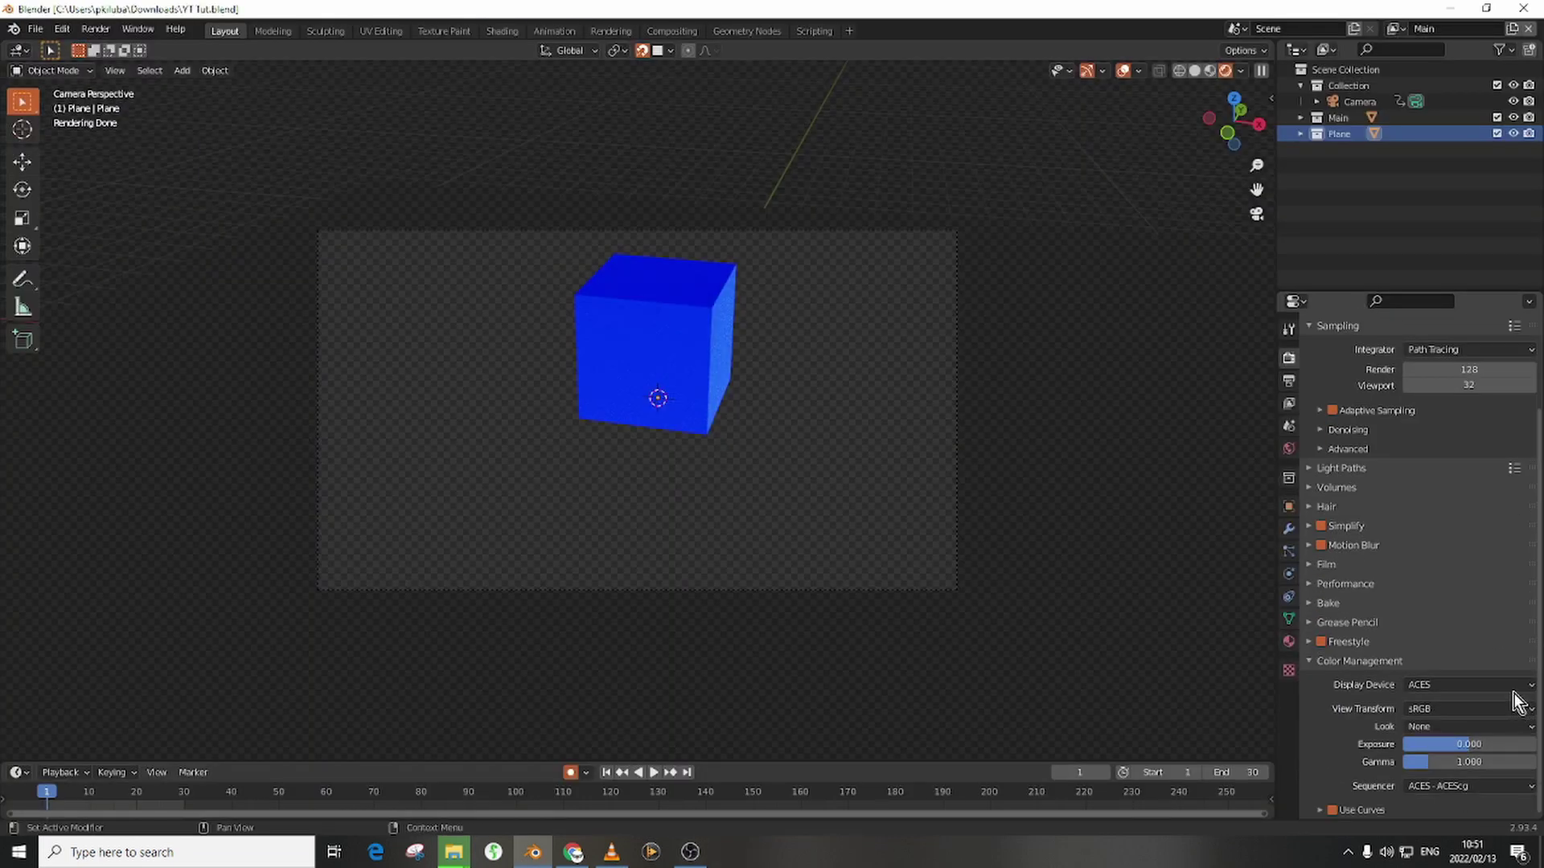
left_click(1470, 709)
left_click(1416, 543)
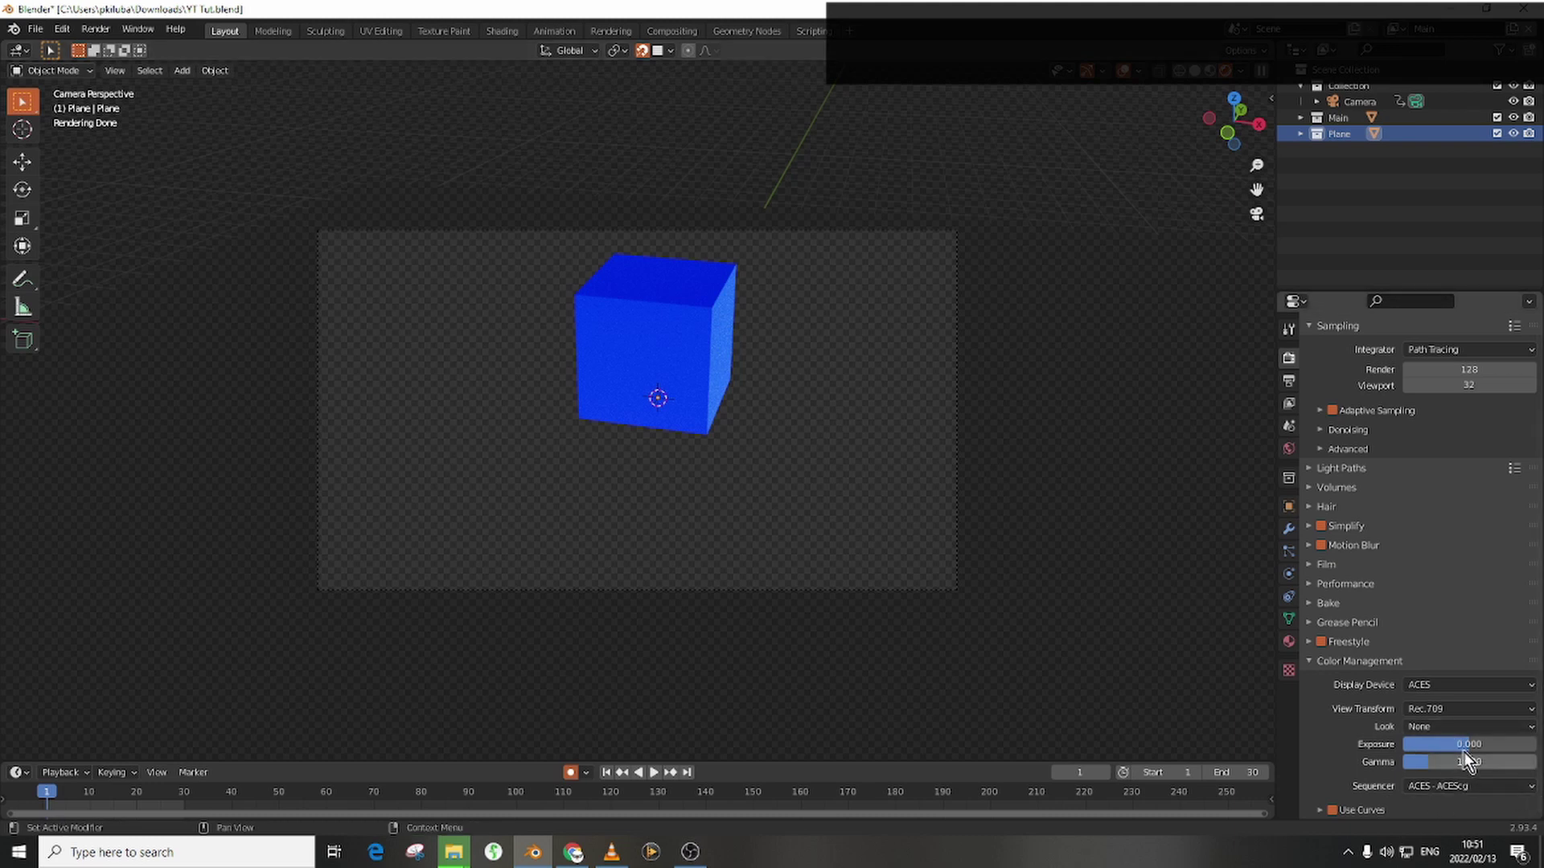
- Check the compositor's node setup and the scene's output path and OpenEXR MultiLayer format settings
left_click(247, 512)
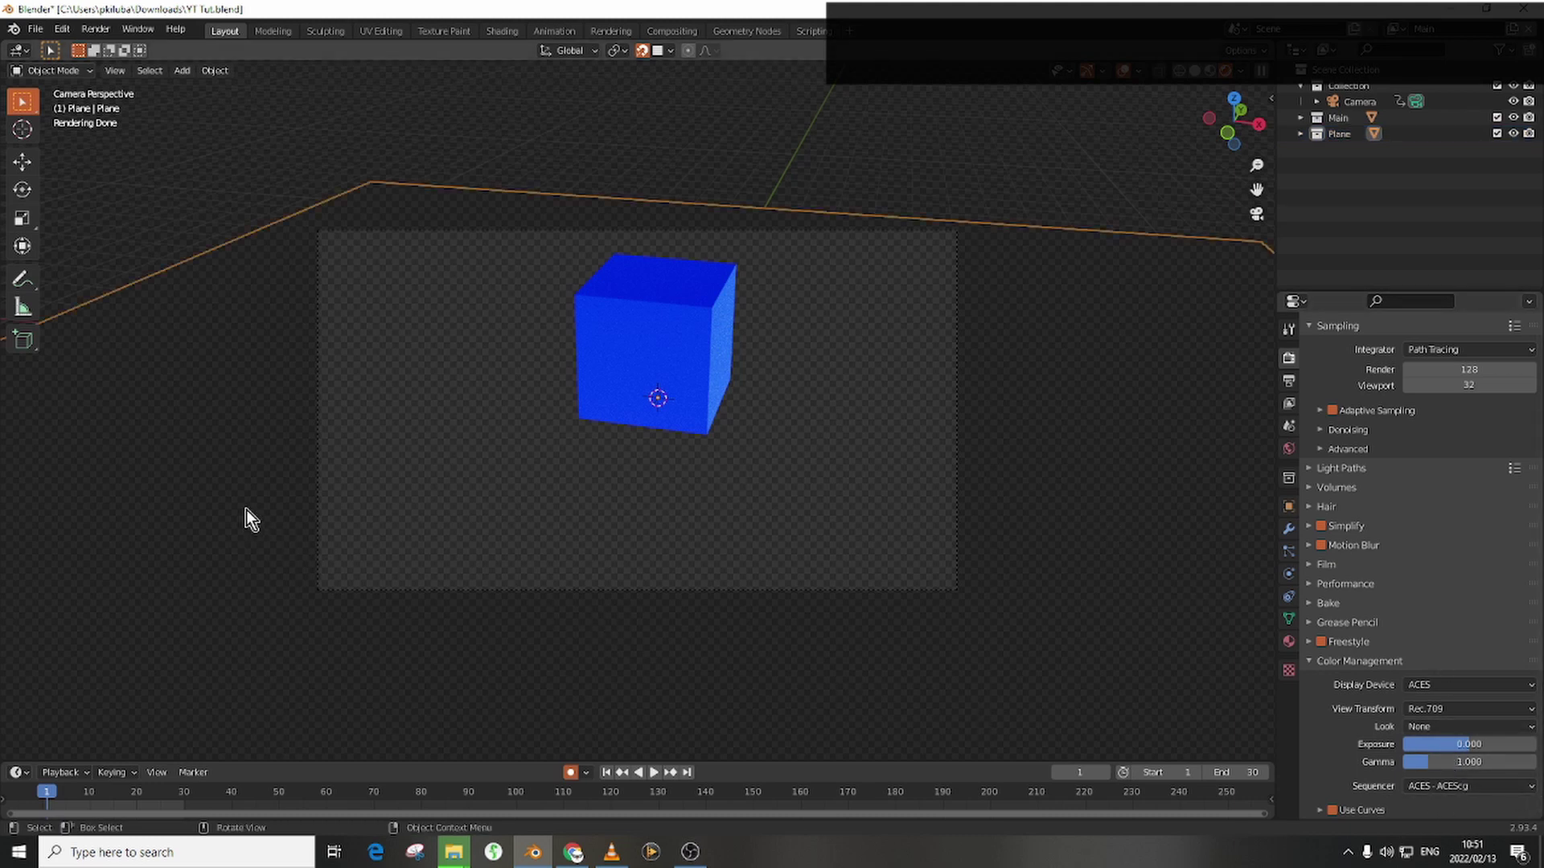
left_click(1019, 133)
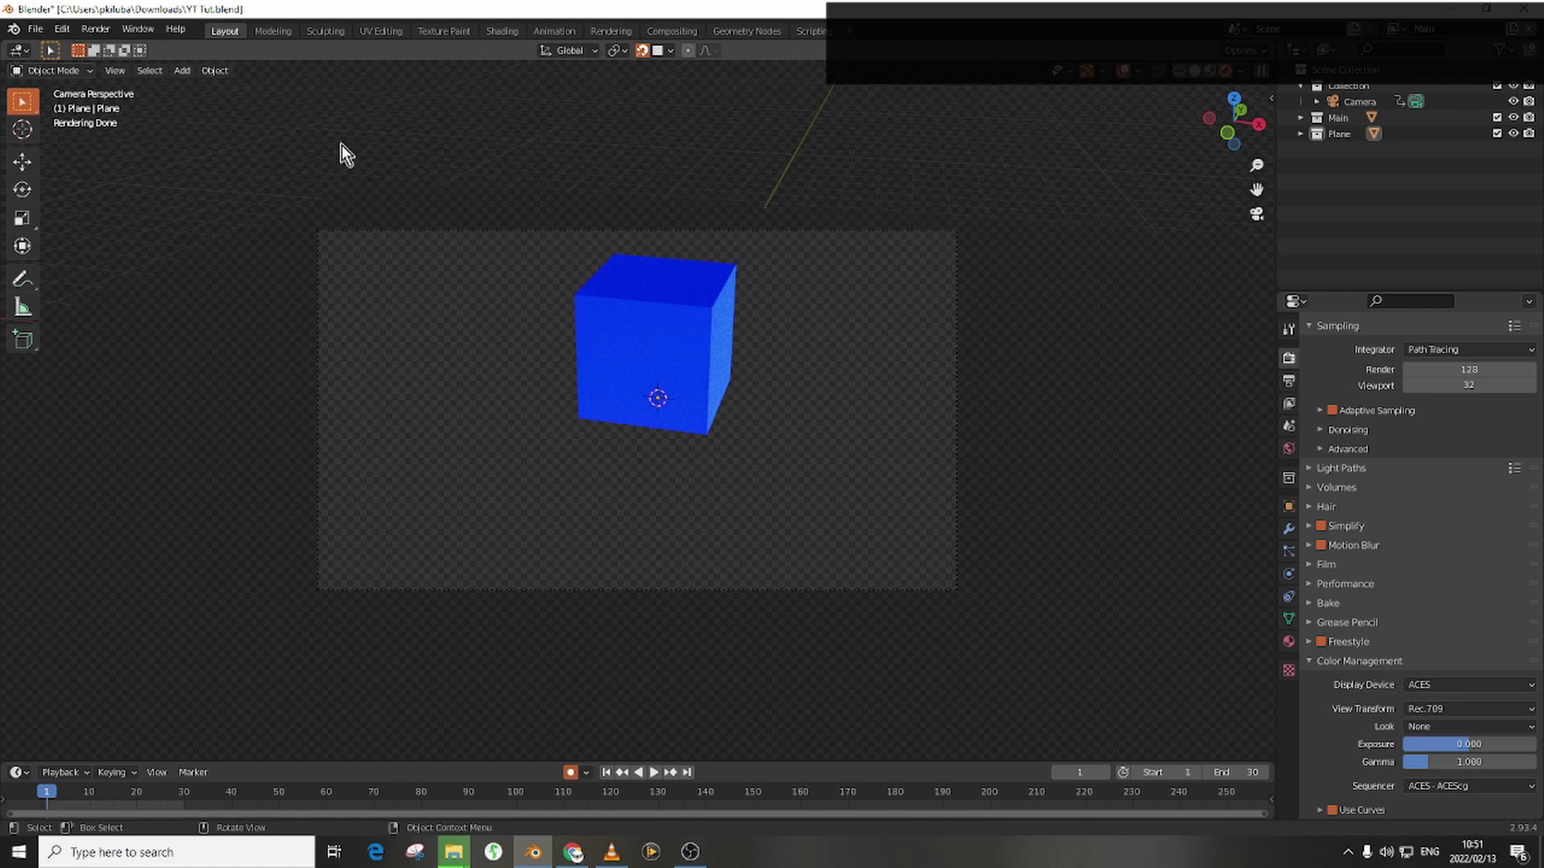
left_click(693, 29)
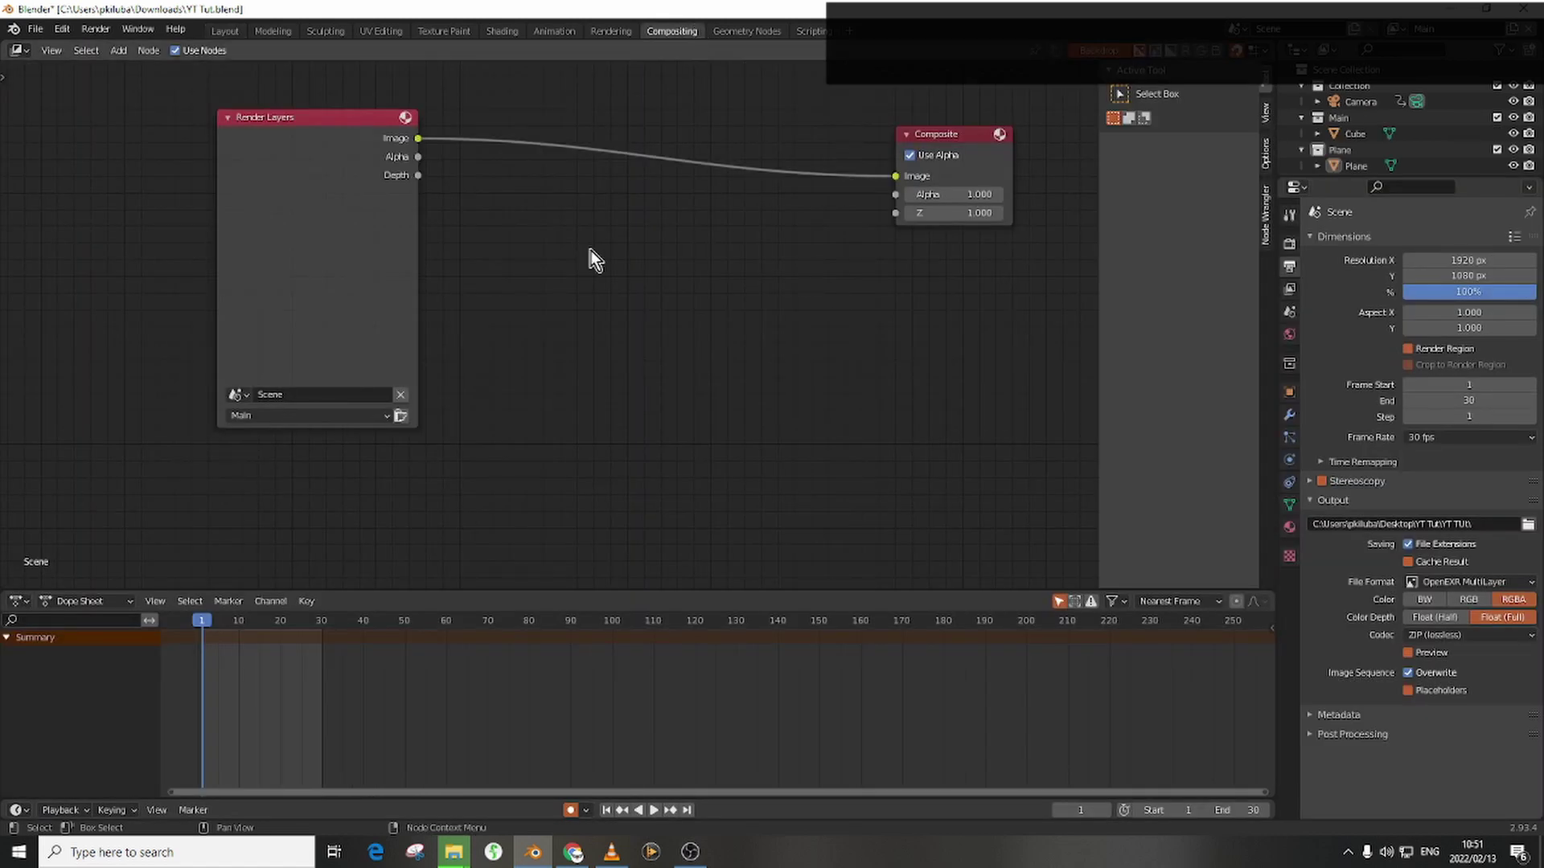
left_click(238, 30)
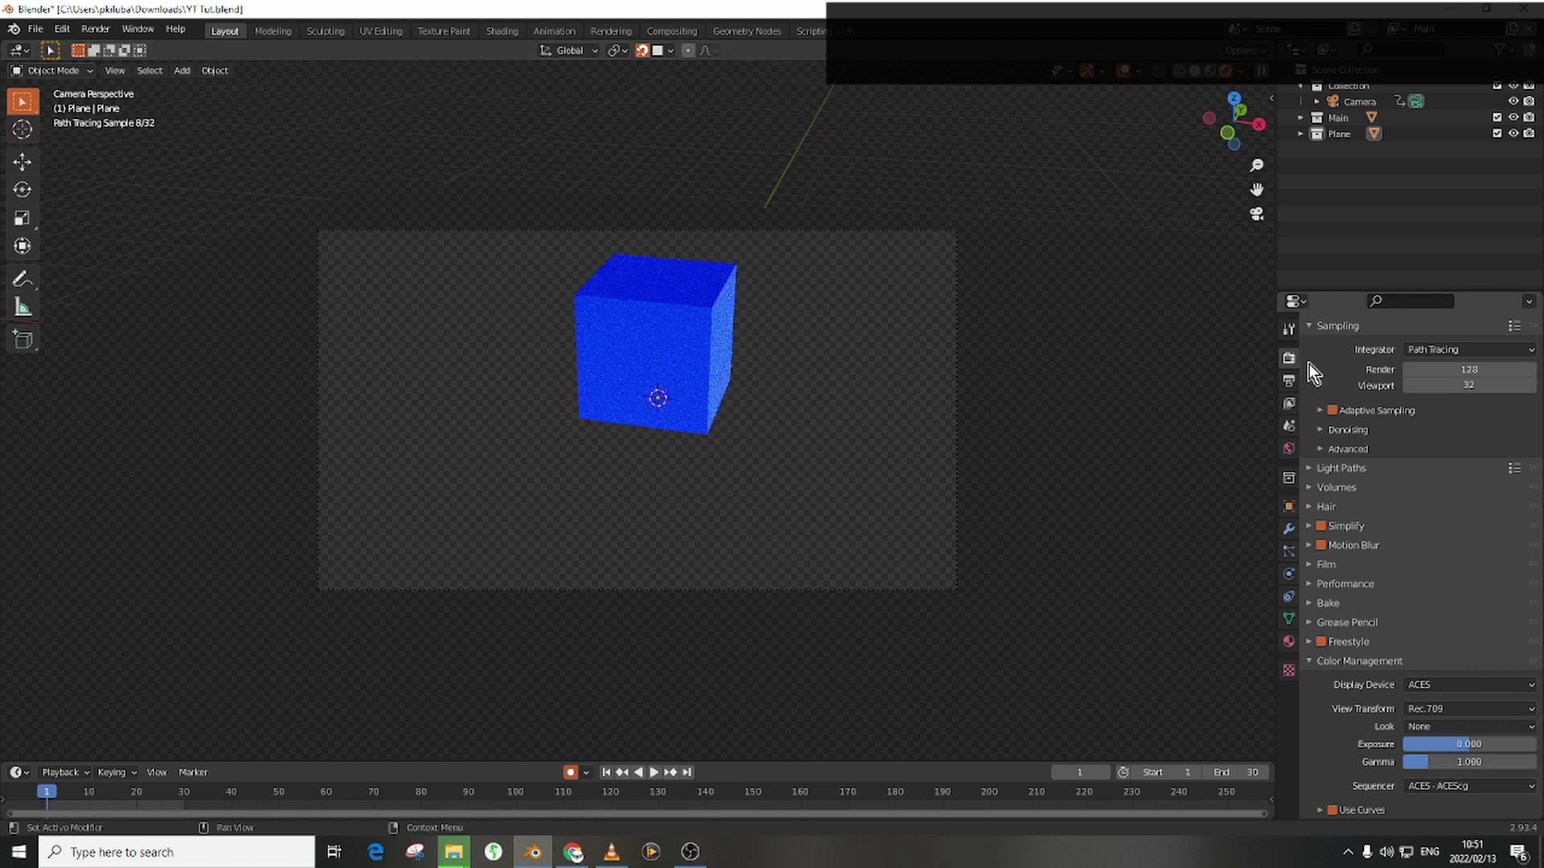
left_click(1291, 382)
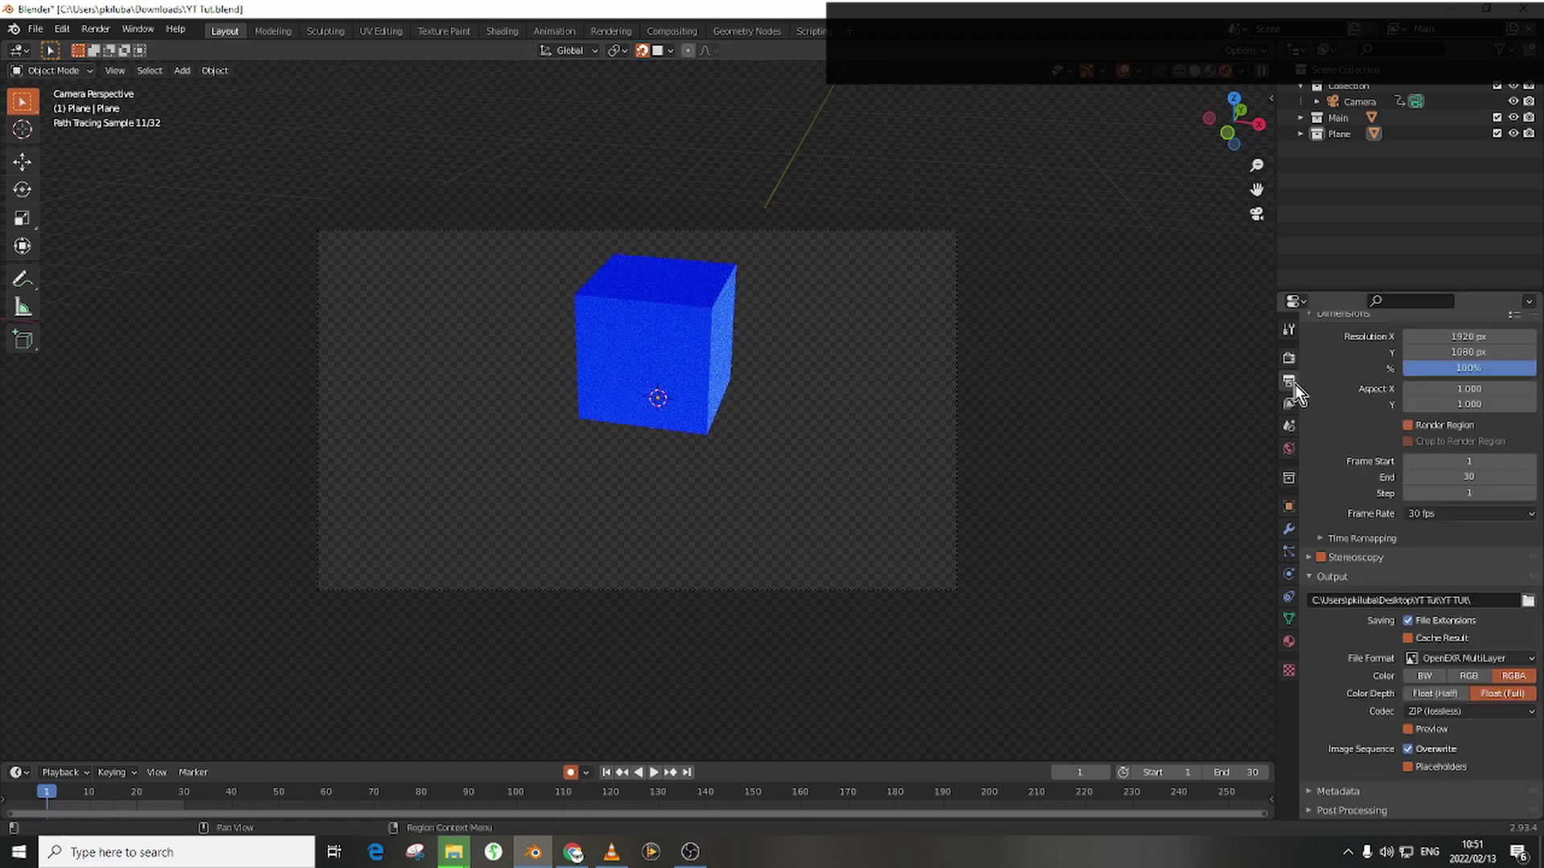
left_click(1503, 599)
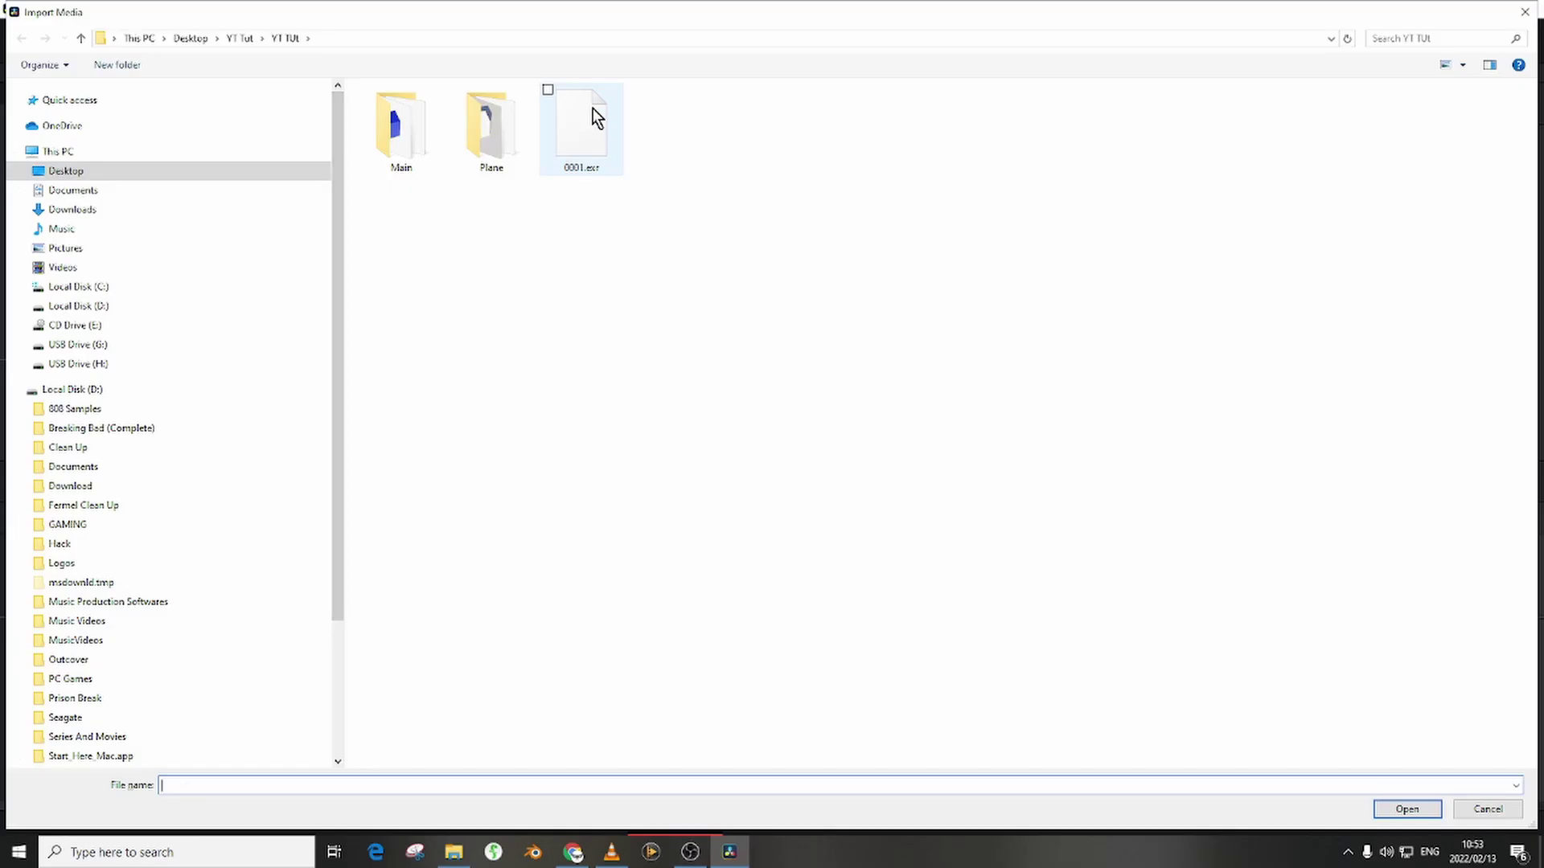
- Import 0001.exr from the YT TUt folder into the media pool and open the Fusion page
left_click(586, 125)
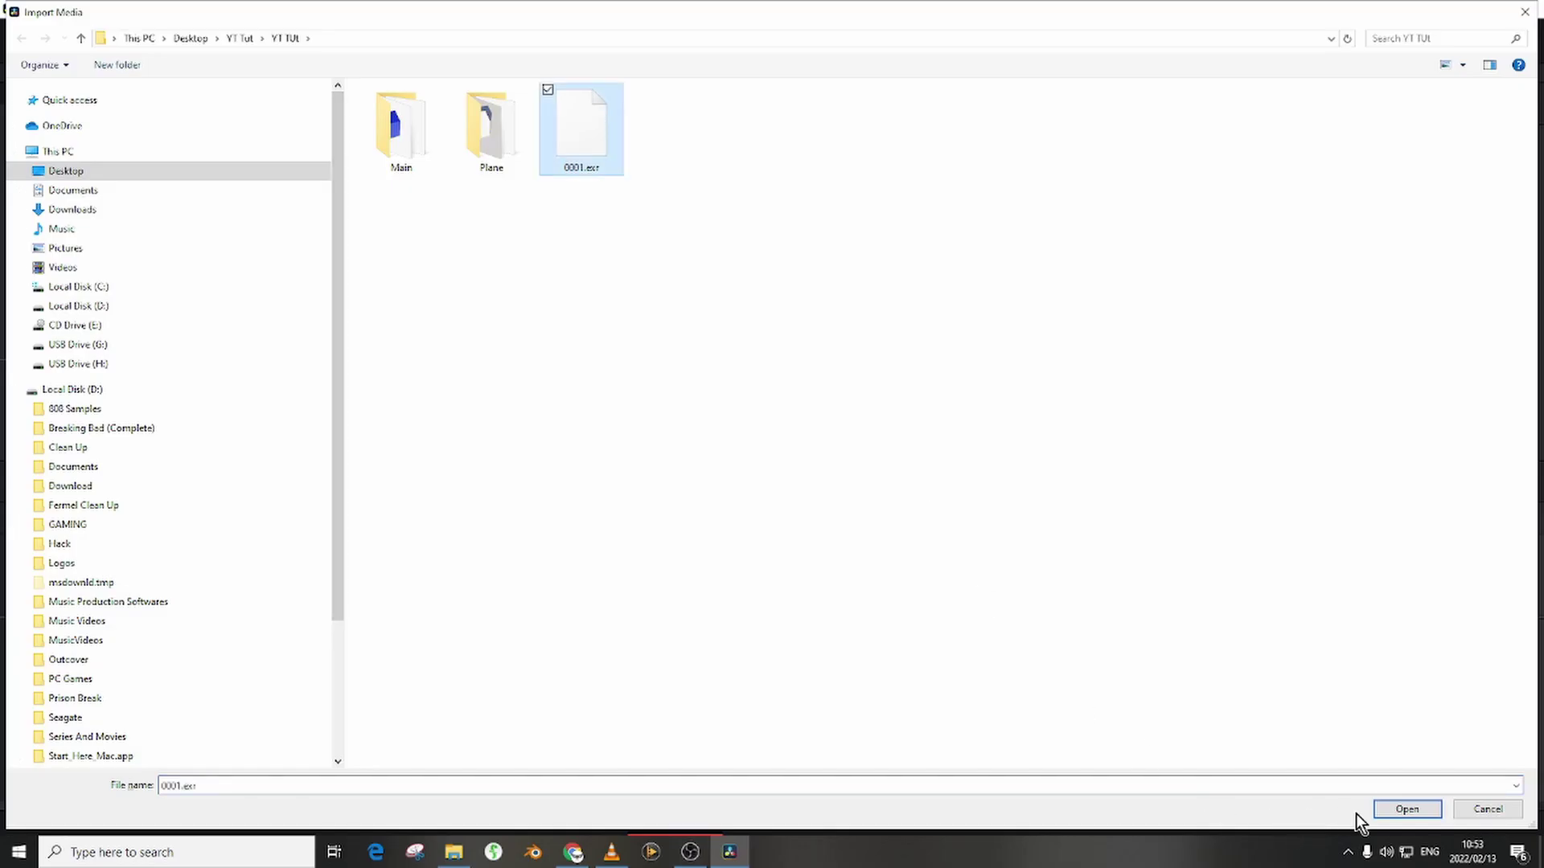
left_click(1376, 809)
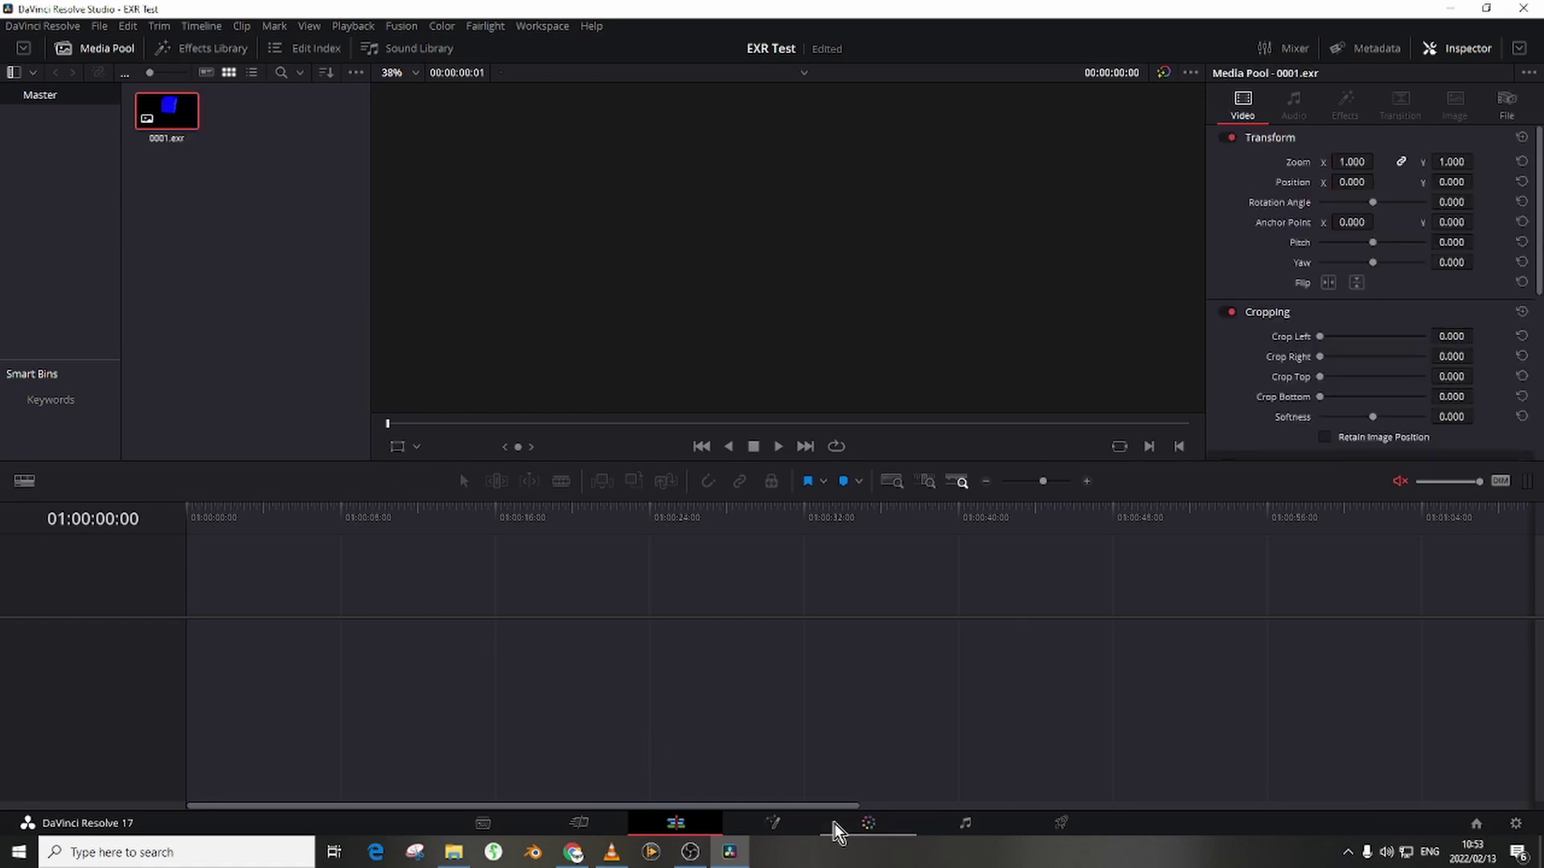
left_click(770, 823)
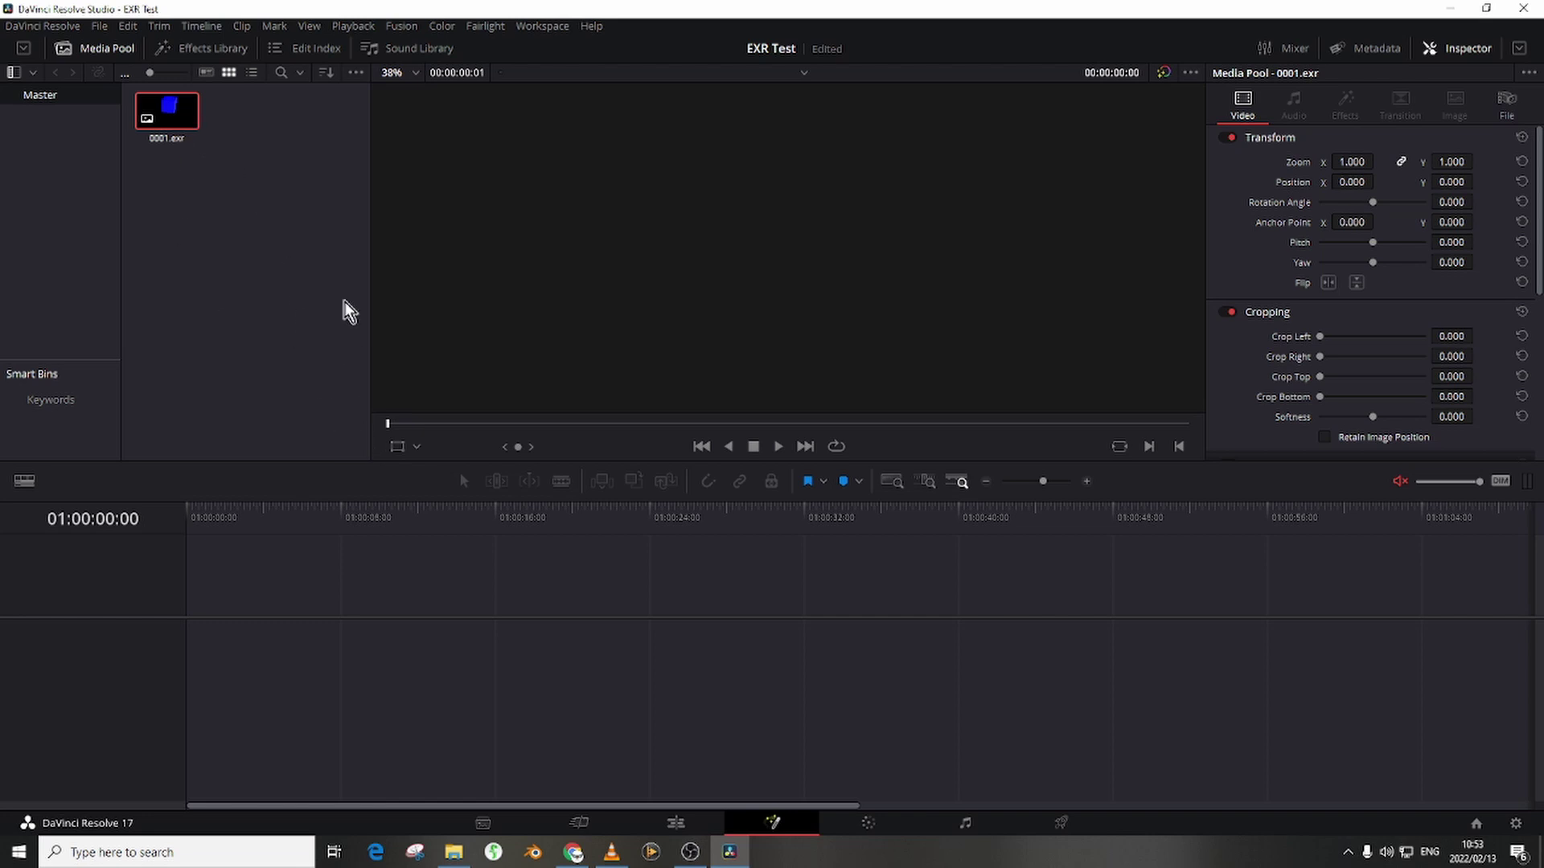
- Add 0001.exr to the composition as two media inputs and show MediaIn1 and MediaIn2 in separate viewers
left_click_drag(171, 114, 285, 584)
left_click_drag(158, 118, 313, 582)
left_click_drag(423, 424, 539, 282)
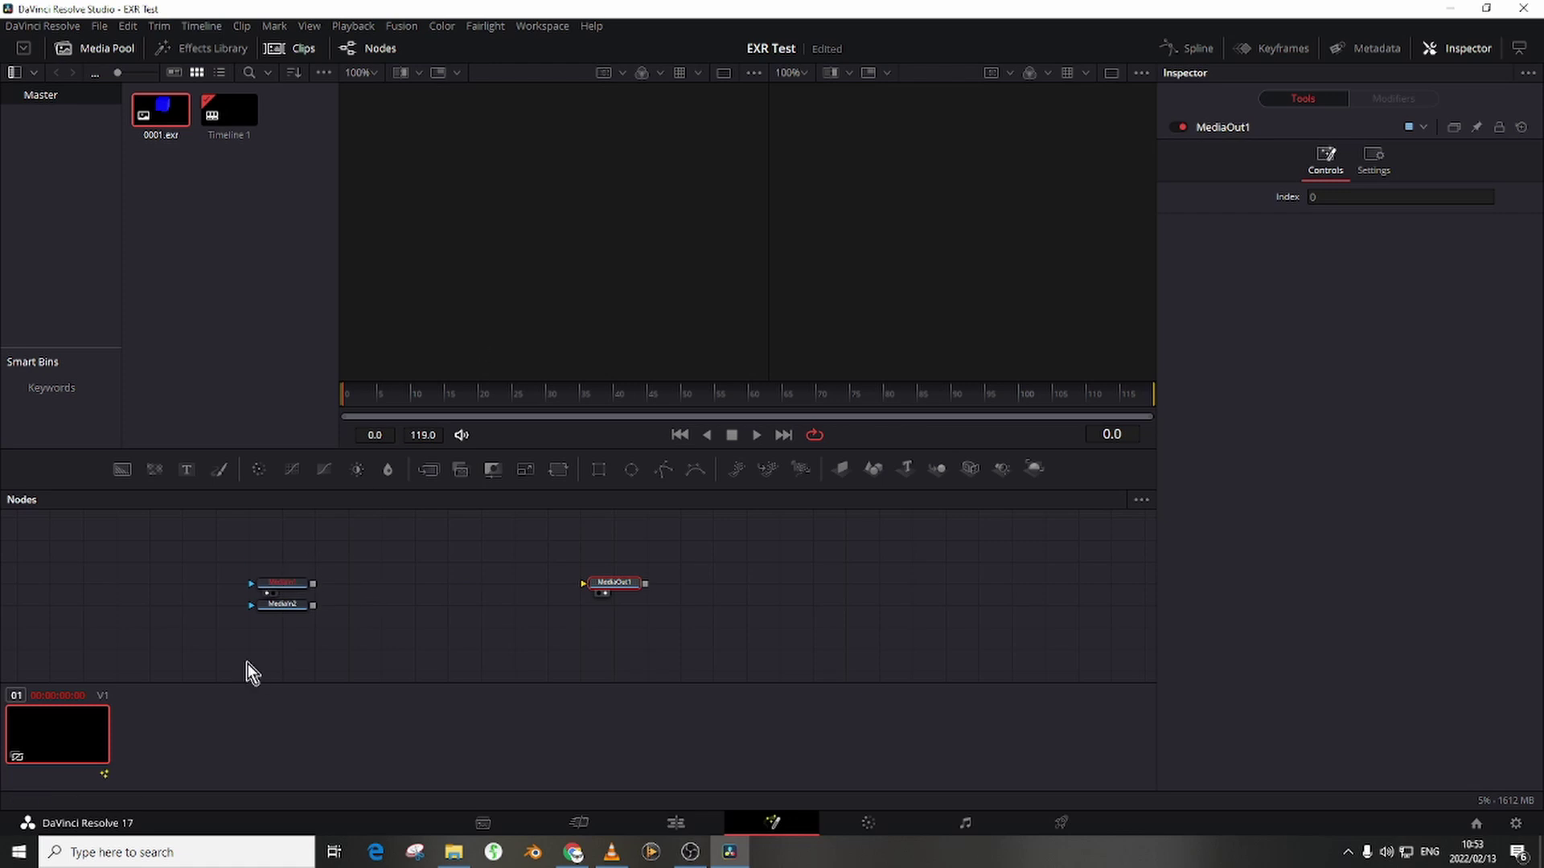
left_click_drag(286, 605, 1019, 270)
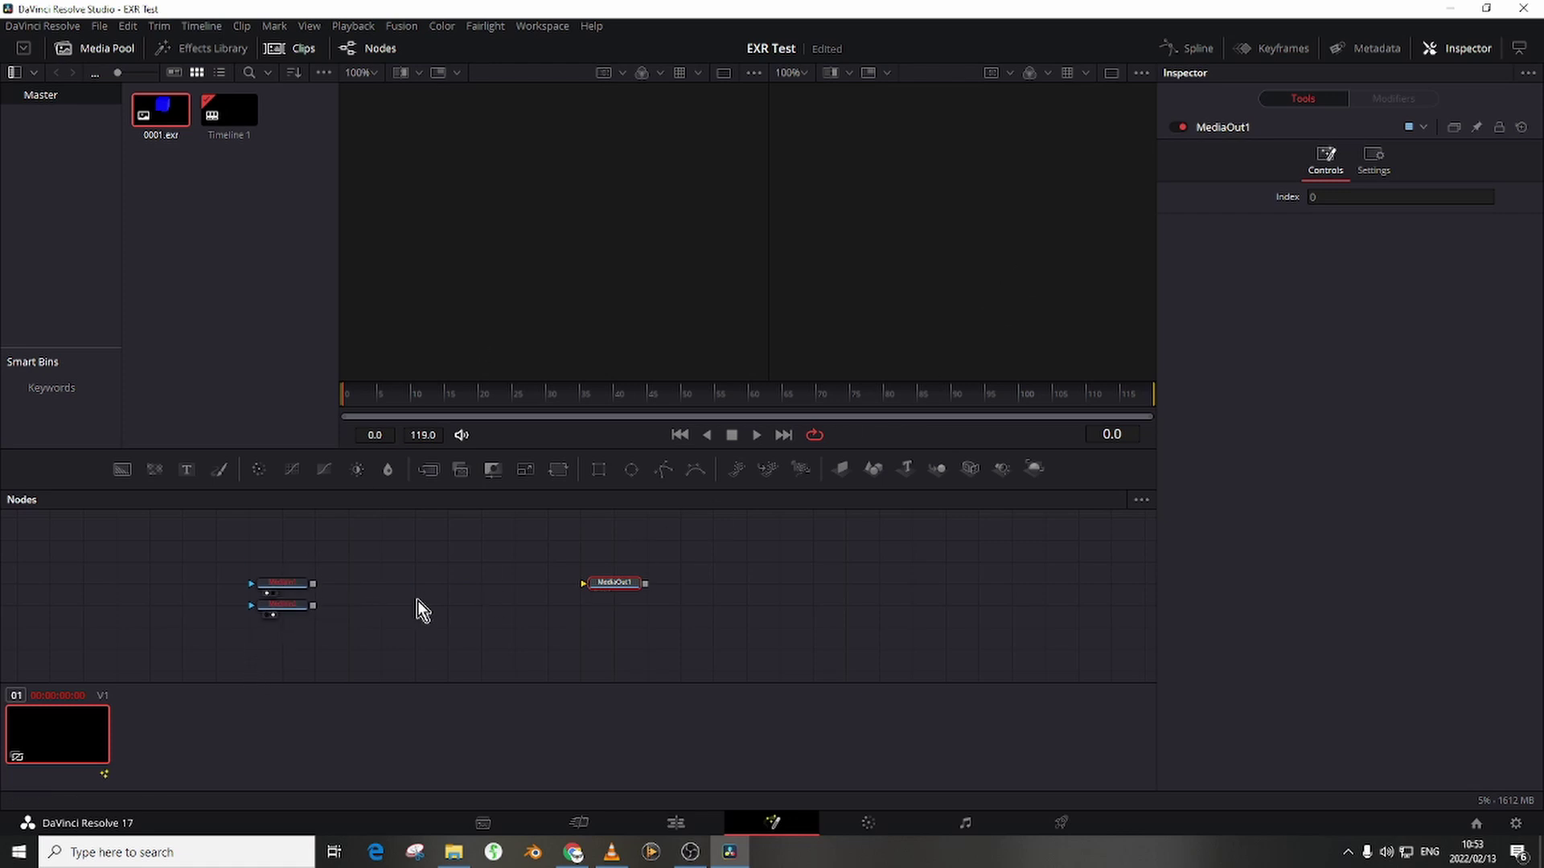
- Map MediaIn1's red, green, blue and alpha channels to Main.Combined.R, G, B and A, and its Z channel to Main.Depth.Z
left_click(304, 583)
left_click(1371, 221)
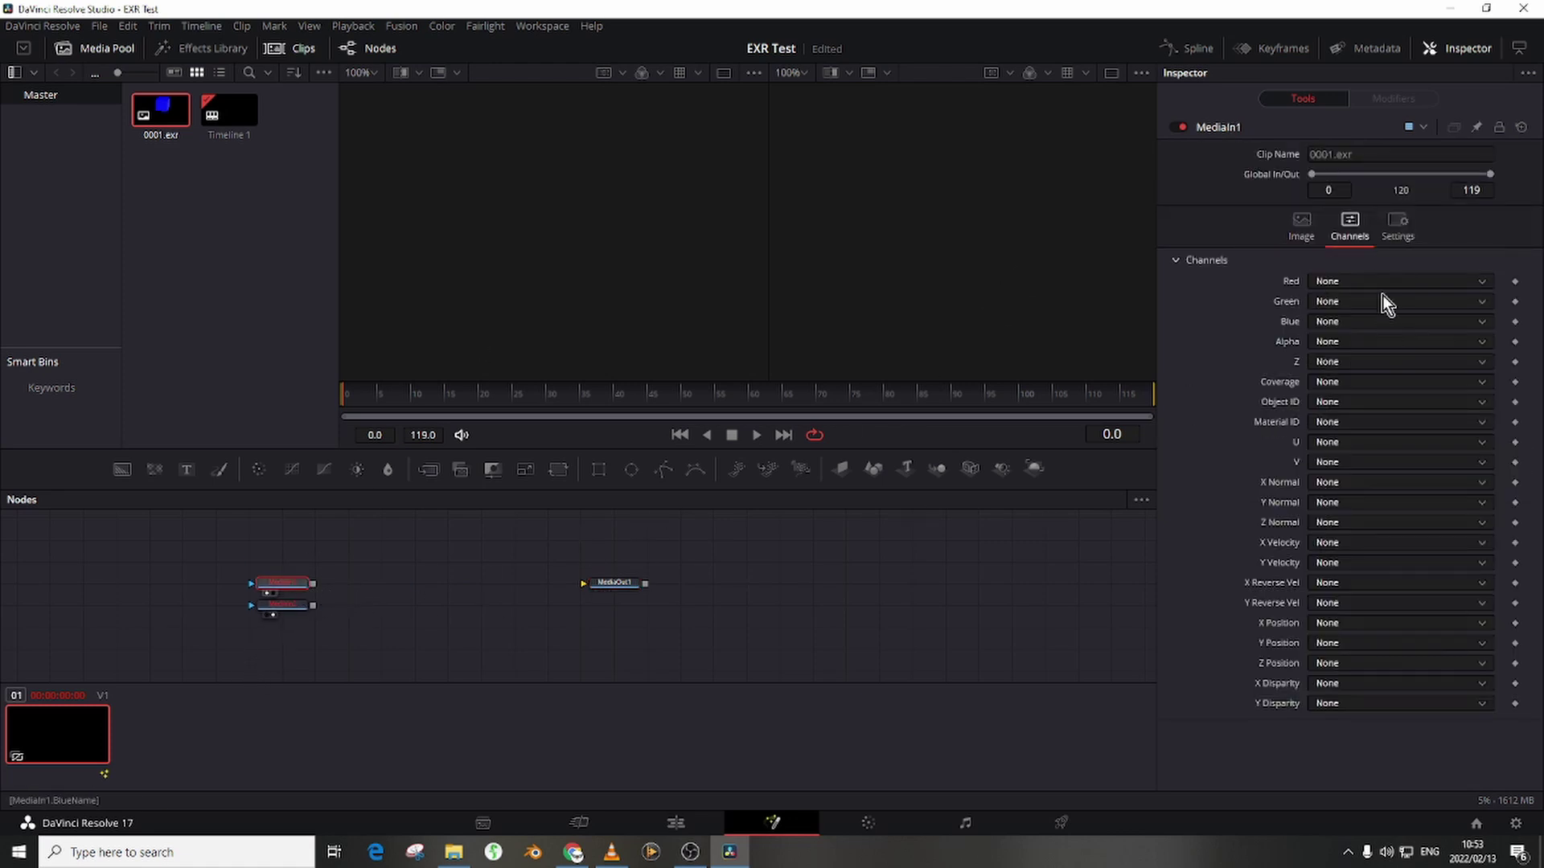
left_click(1373, 278)
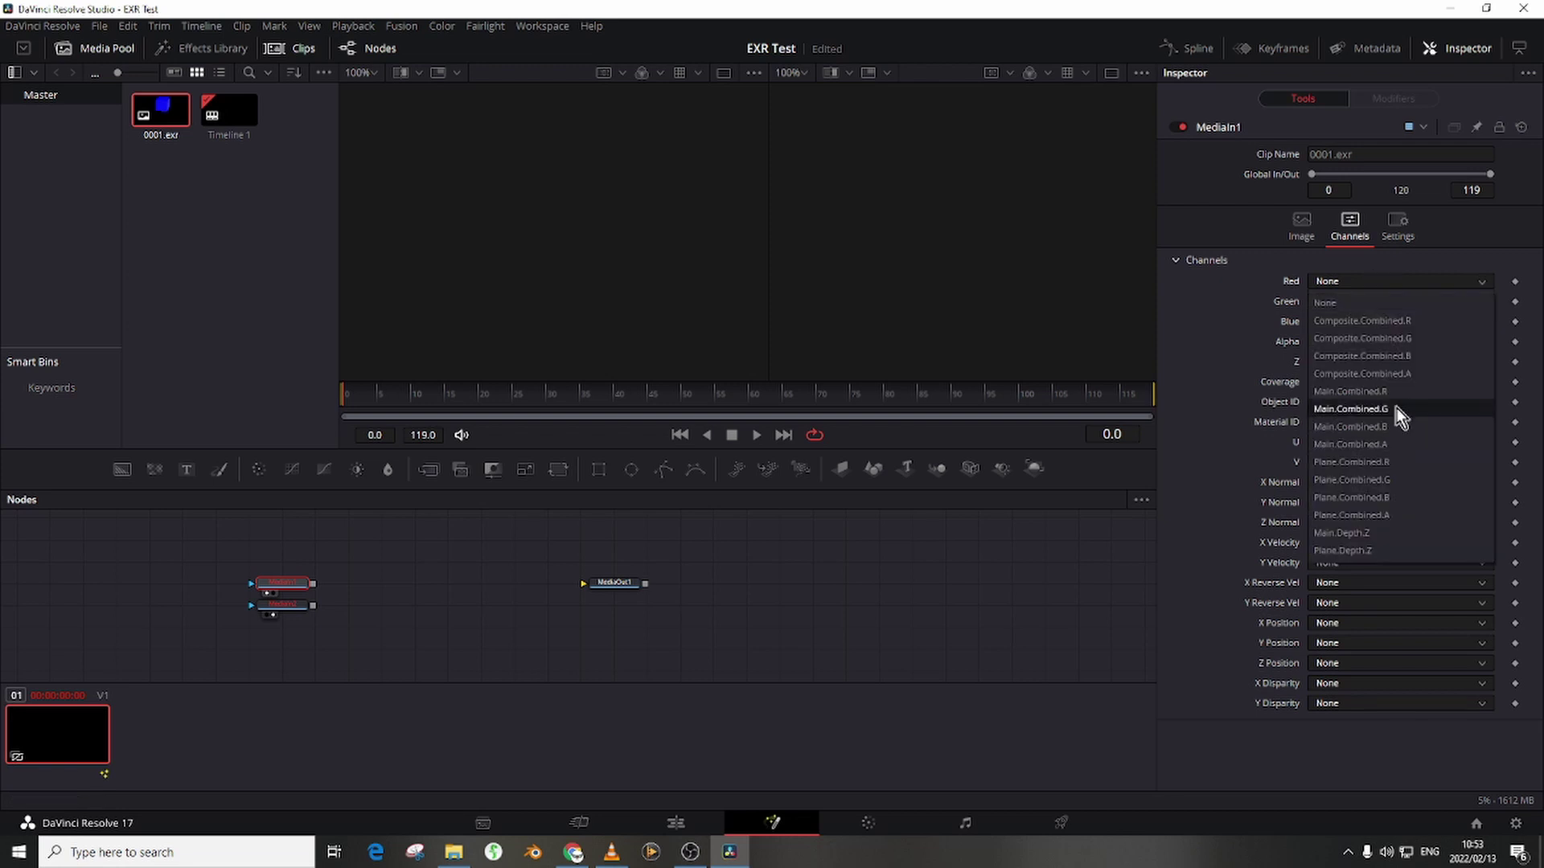
left_click(1396, 392)
left_click(1347, 304)
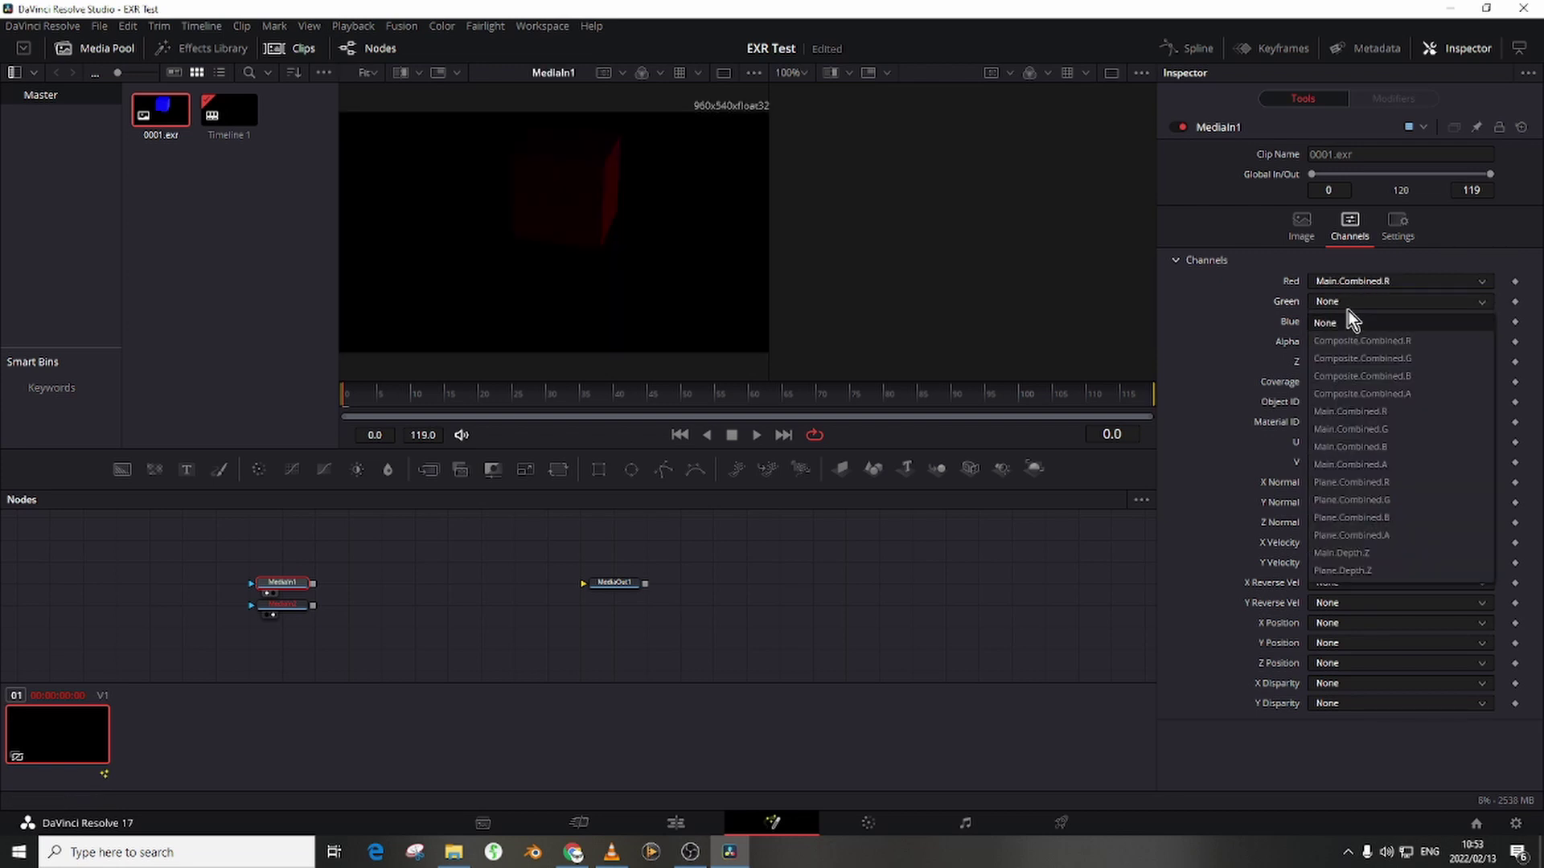
left_click(1351, 428)
left_click(1367, 320)
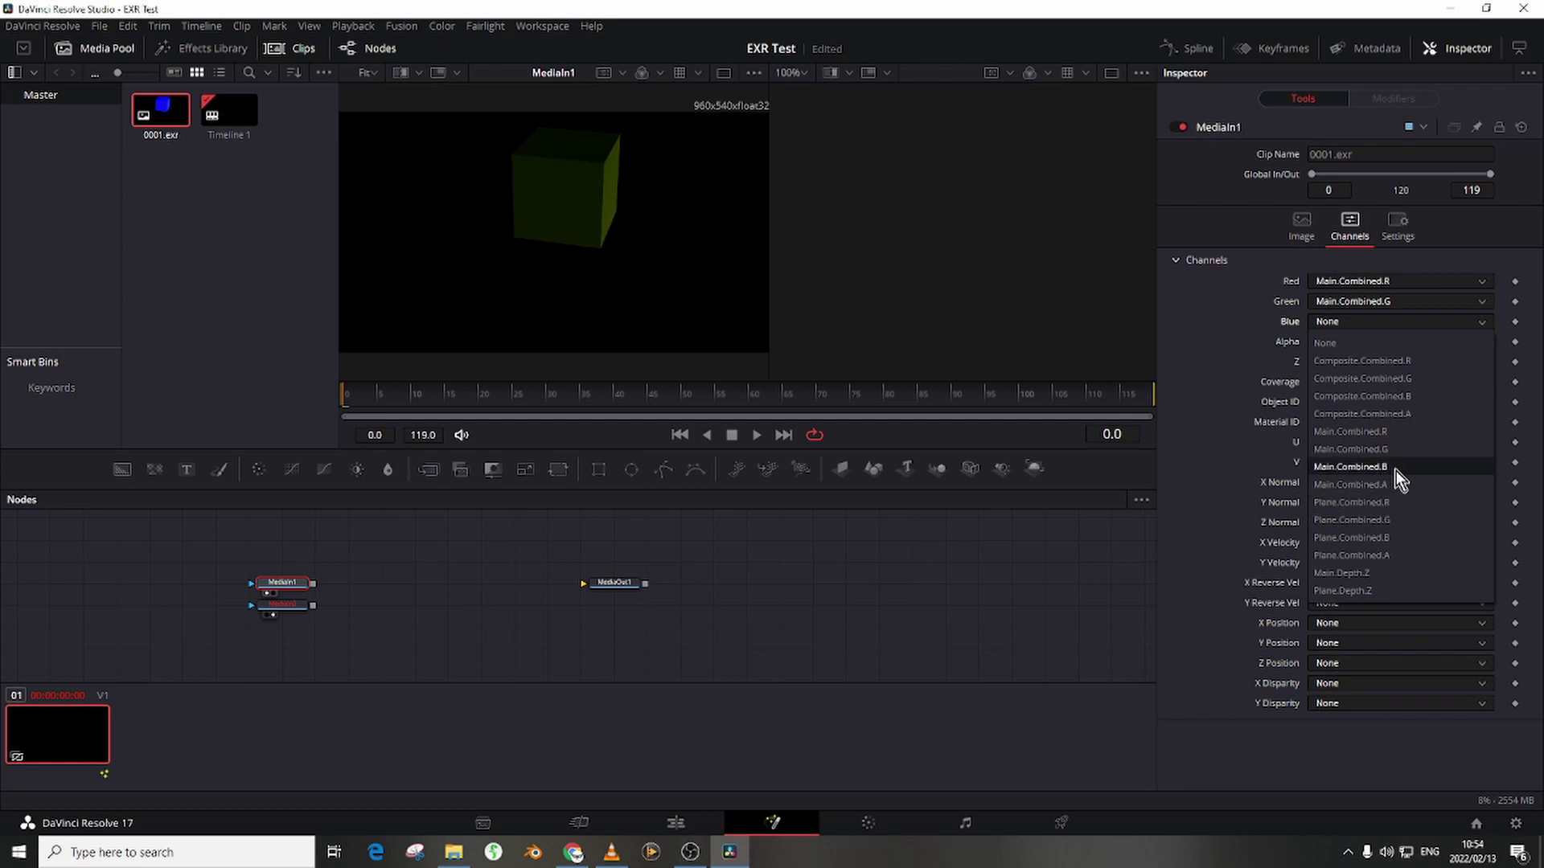
left_click(1395, 470)
left_click(1367, 341)
left_click(1392, 508)
left_click(1348, 361)
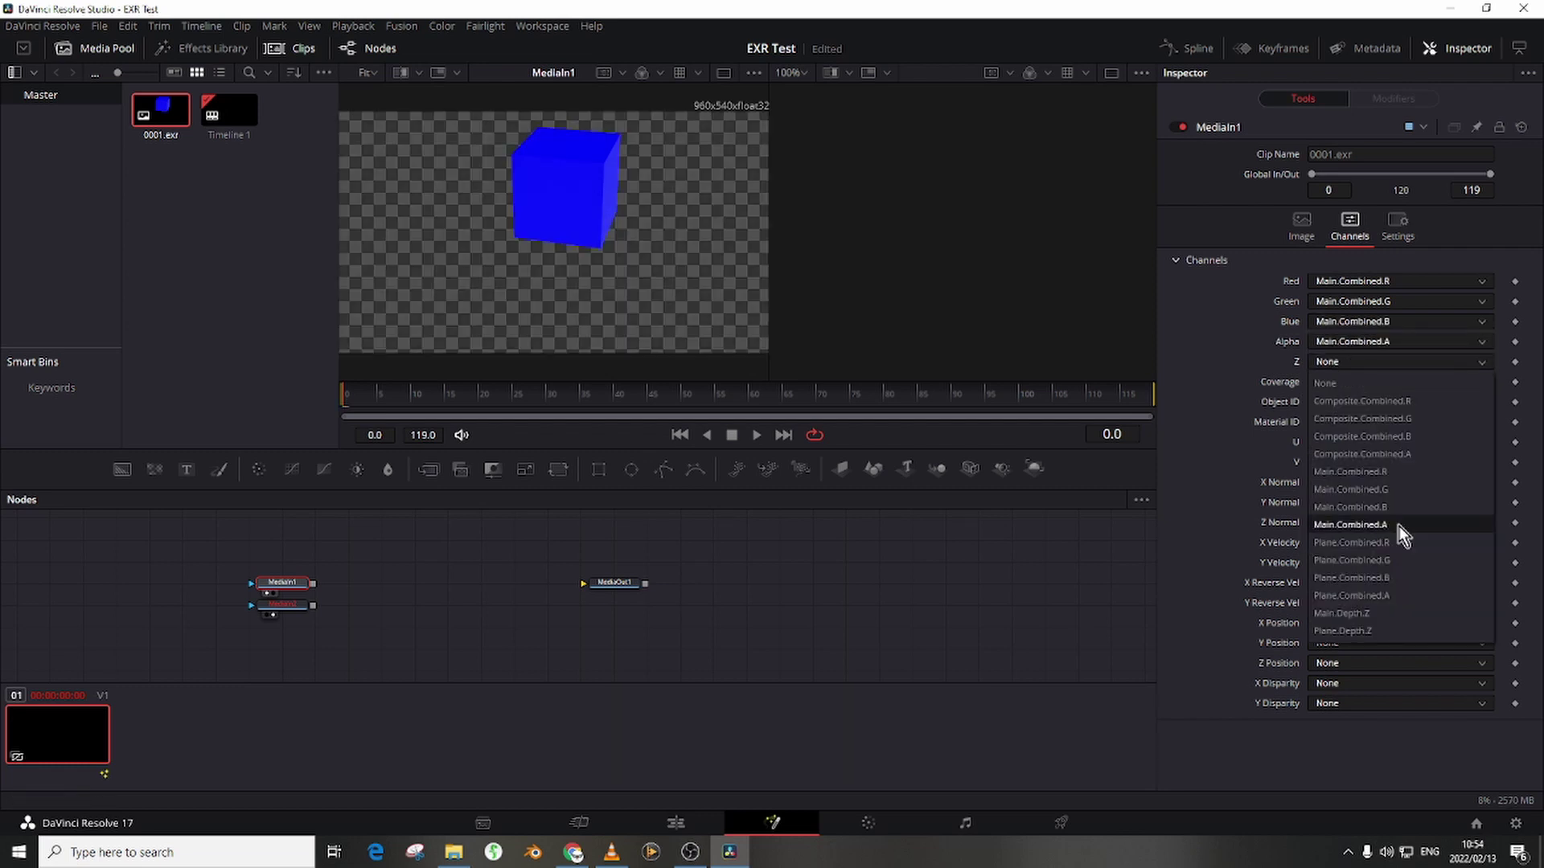
left_click(1384, 613)
- Map MediaIn2's red, green, blue and alpha channels to Plane.Combined.R, G, B and A, and its Z channel to Plane.Depth.Z
left_click(280, 605)
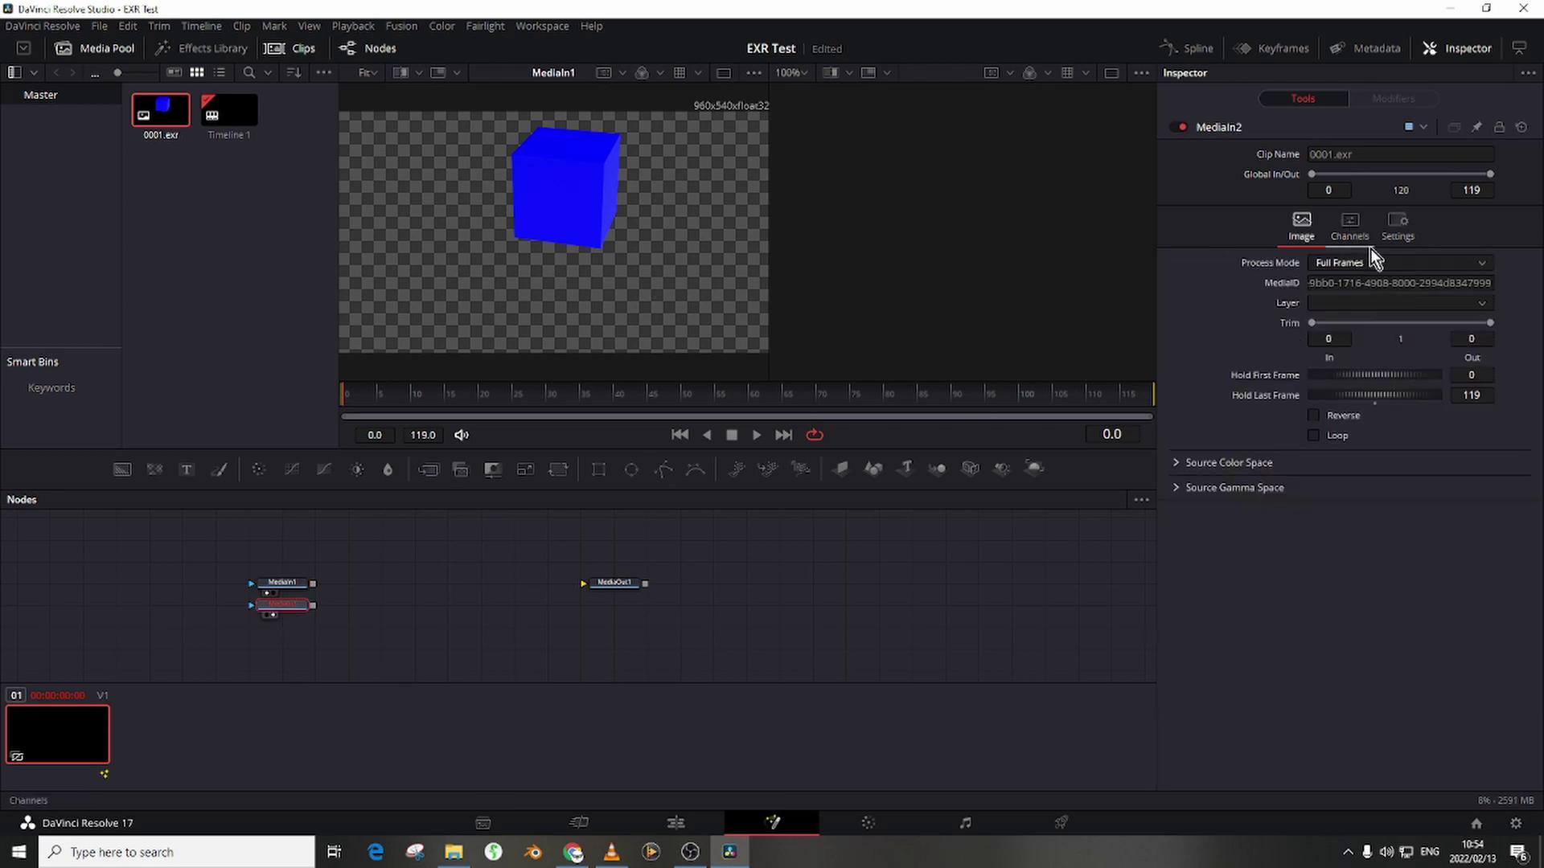
left_click(1355, 229)
left_click(1399, 280)
left_click(1367, 462)
left_click(1344, 303)
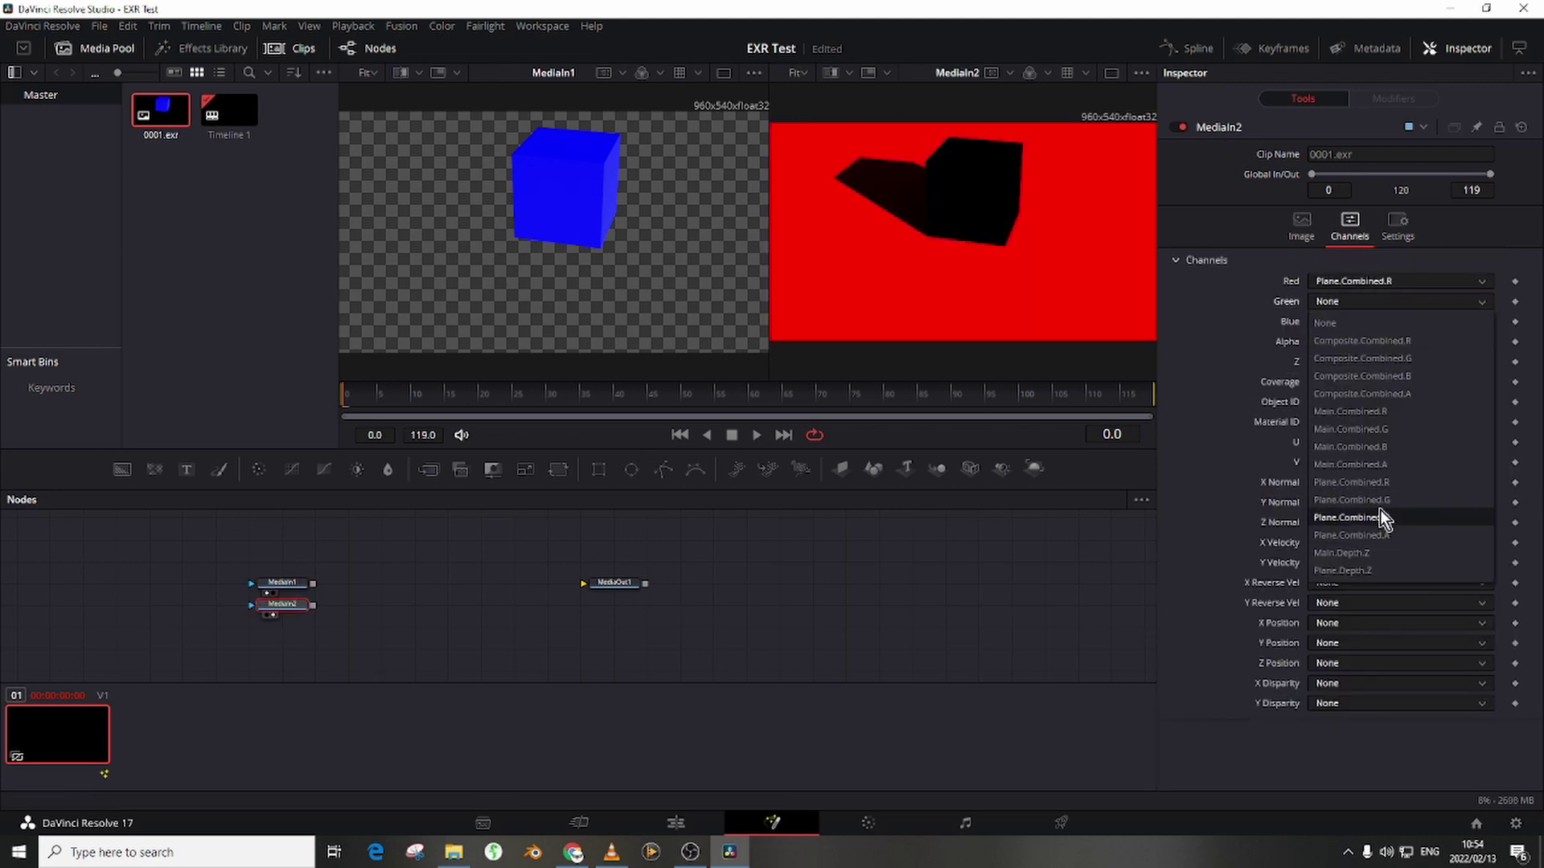
left_click(1378, 500)
left_click(1349, 320)
left_click(1385, 541)
left_click(1367, 342)
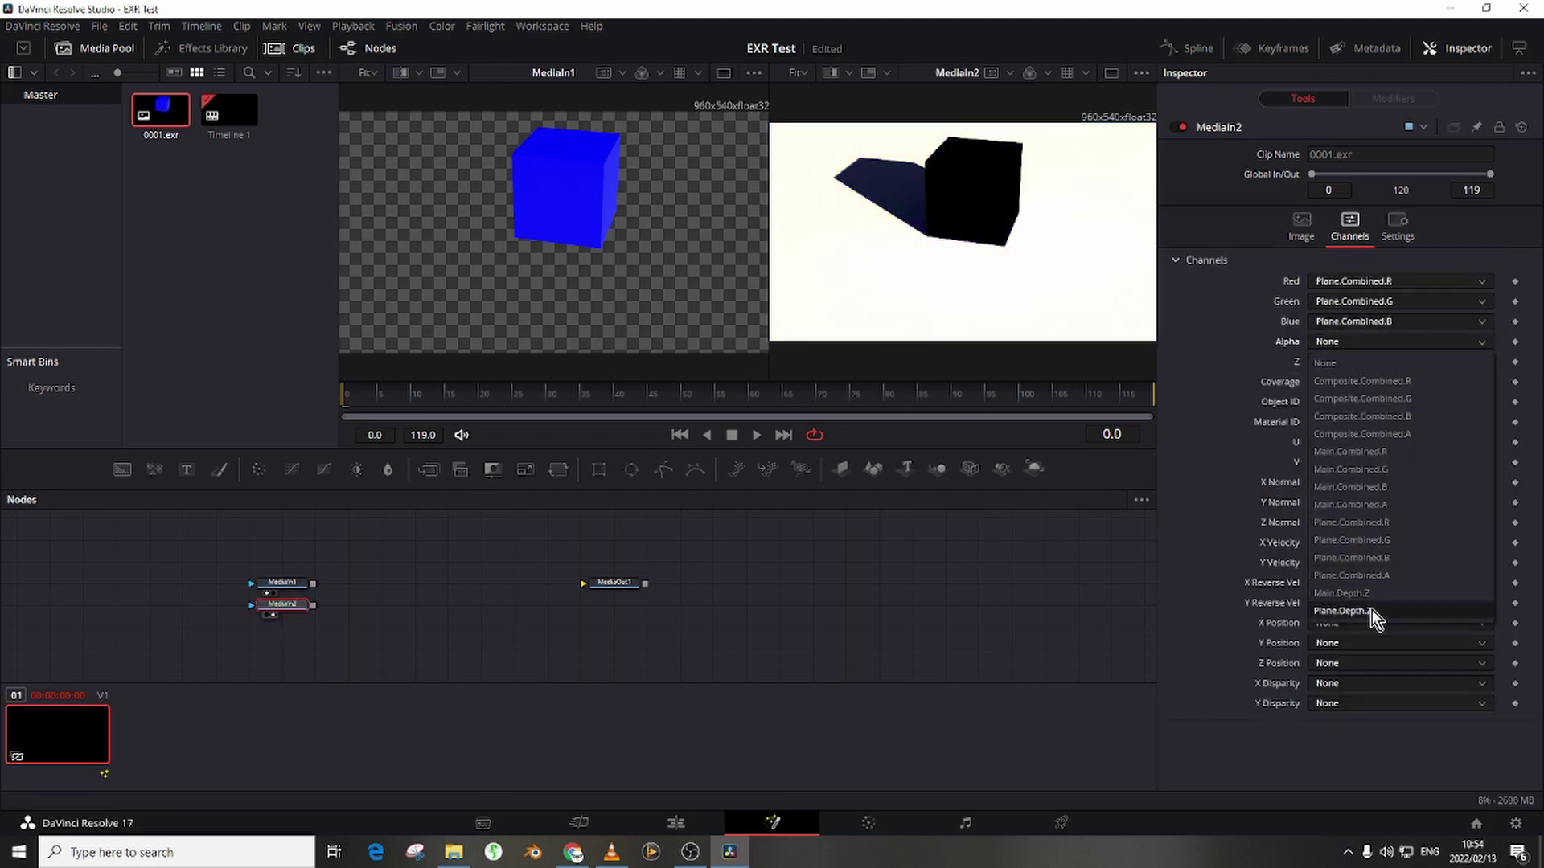
left_click(1371, 576)
left_click(1367, 362)
left_click(1364, 630)
- Merge MediaIn1 over MediaIn2, connect the merge to MediaOut1 and show MediaOut1 in the second viewer
left_click_drag(313, 583, 515, 602)
left_click_drag(239, 560, 527, 623)
left_click_drag(515, 604, 680, 604)
left_click_drag(680, 604, 965, 314)
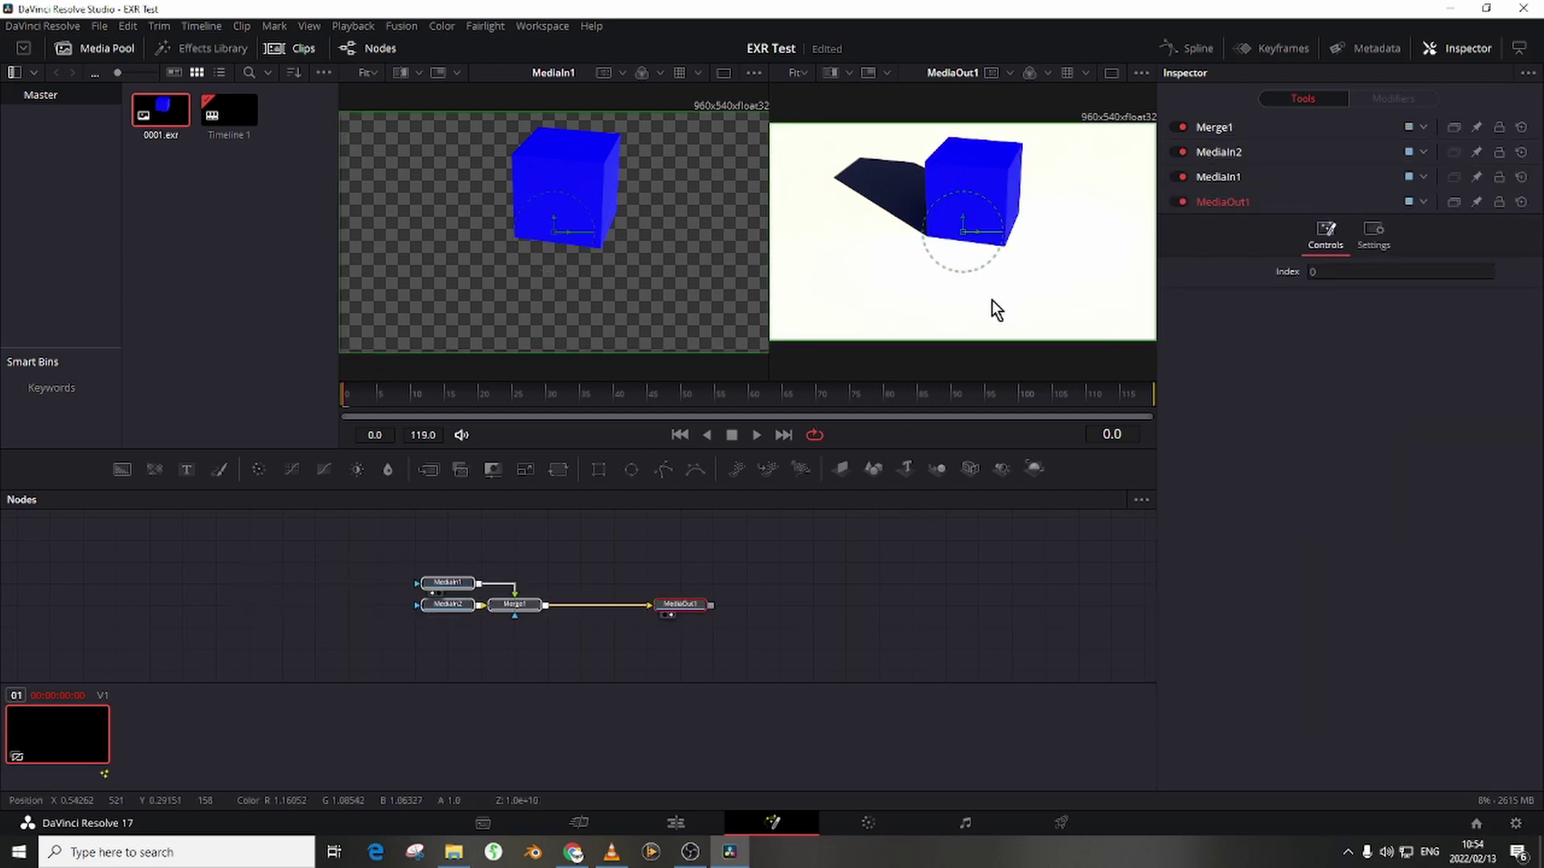
- Apply an OCIO ColorSpace ViewLUT to the MediaOut1 viewer and load config.ocio from Blender 2.93's colormanagement folder
left_click(1068, 74)
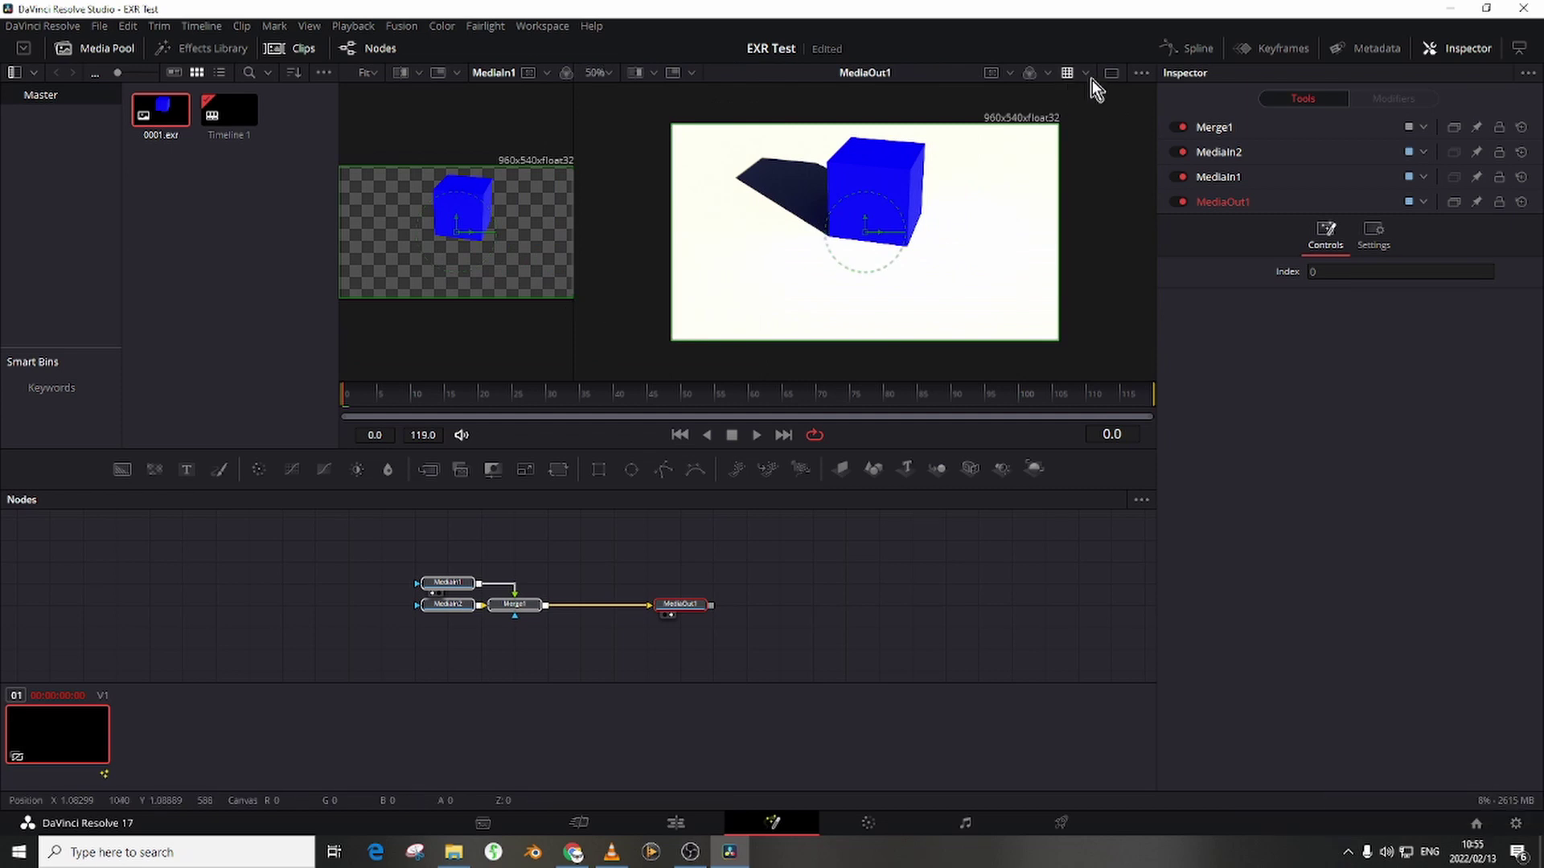
left_click(1085, 73)
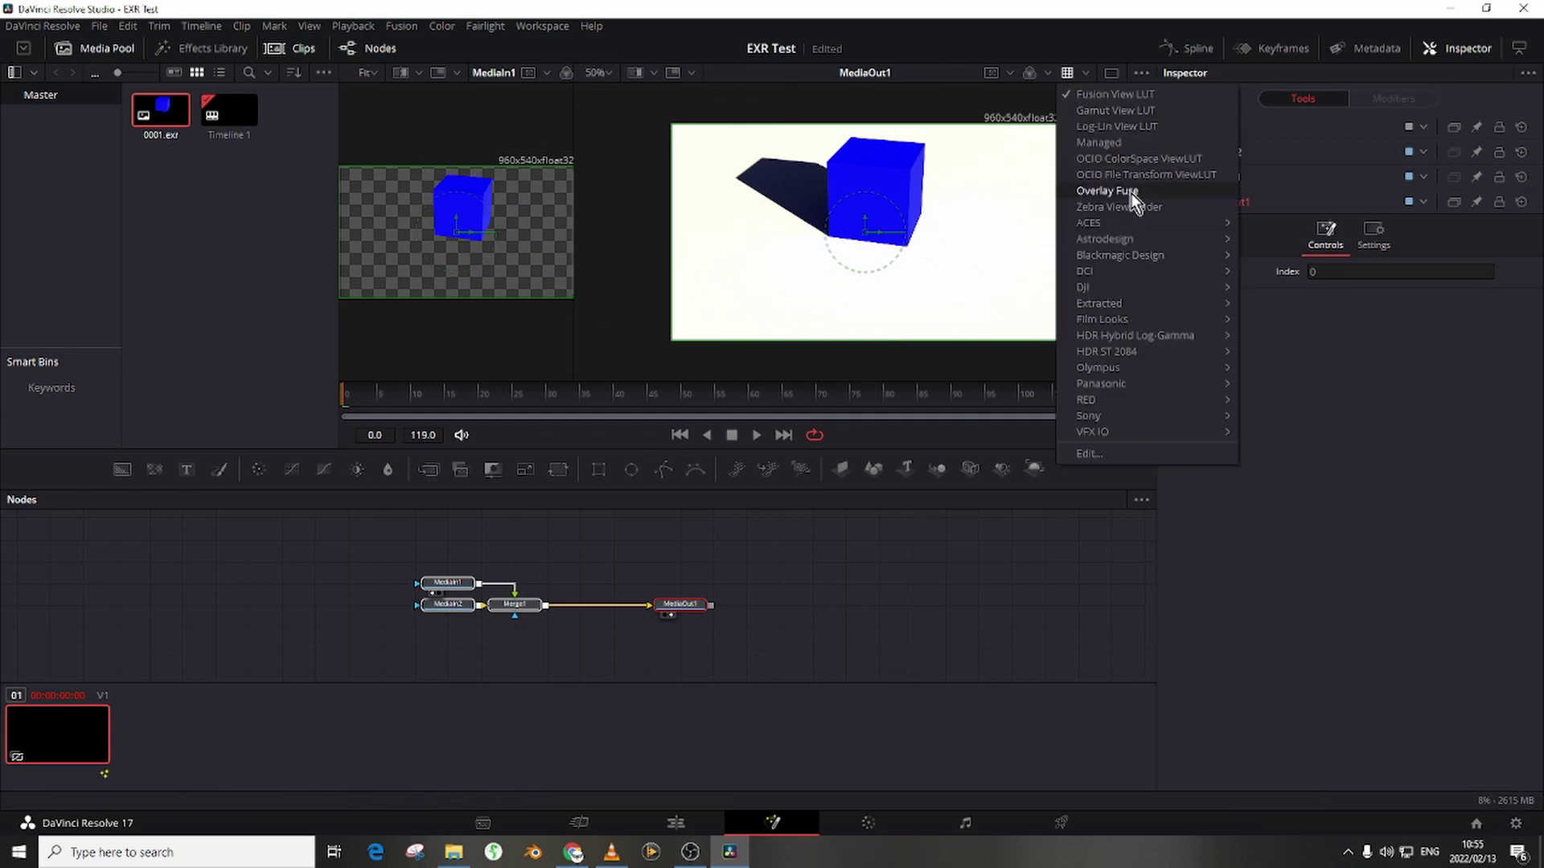
left_click(1160, 163)
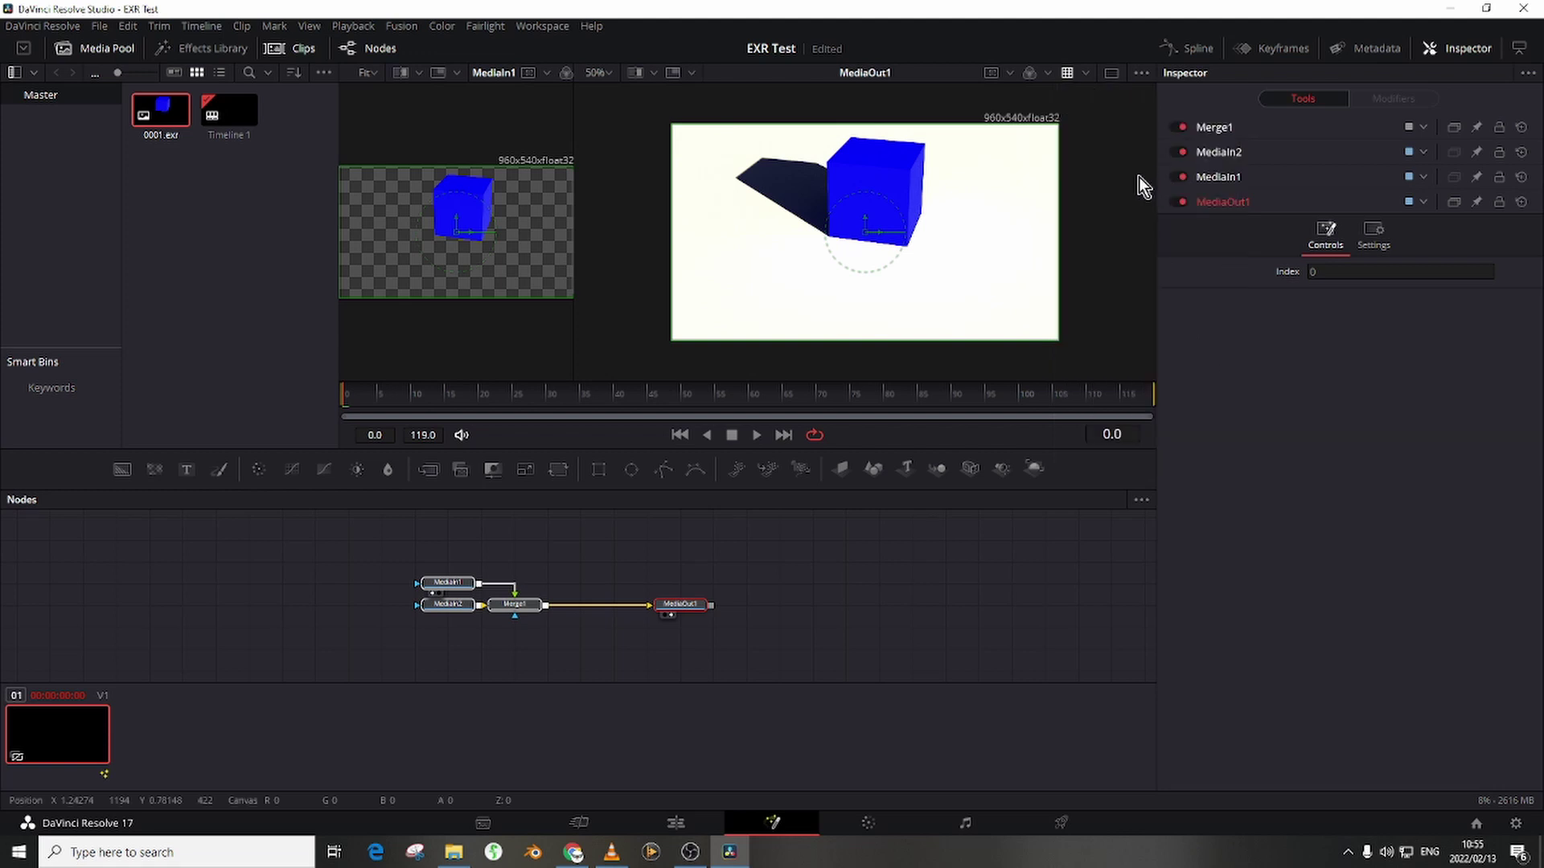
left_click(1085, 73)
left_click(1127, 451)
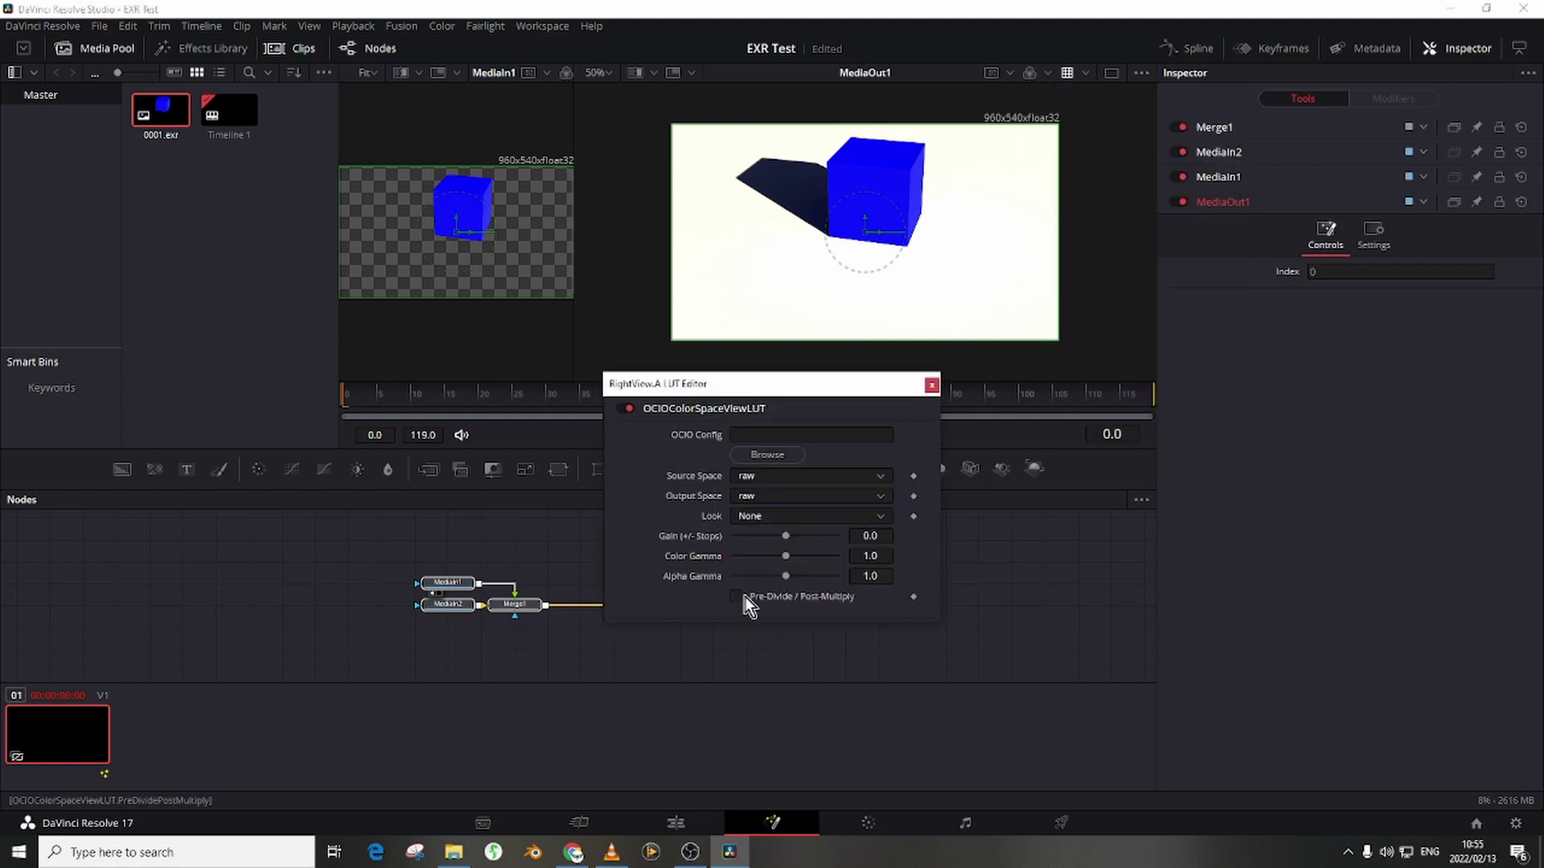
left_click(769, 455)
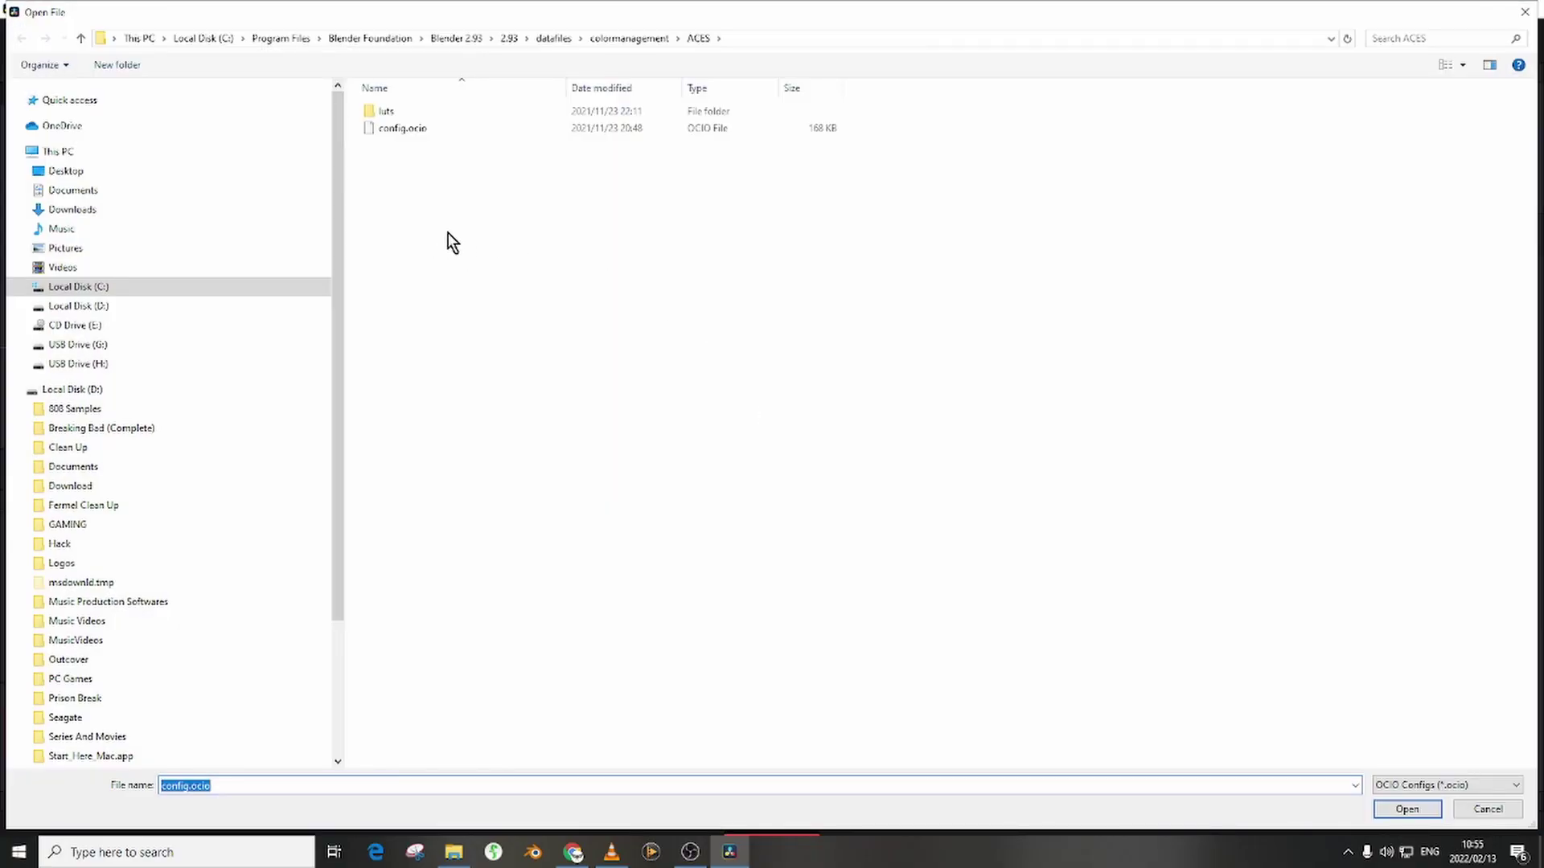
left_click(81, 38)
left_click(428, 165)
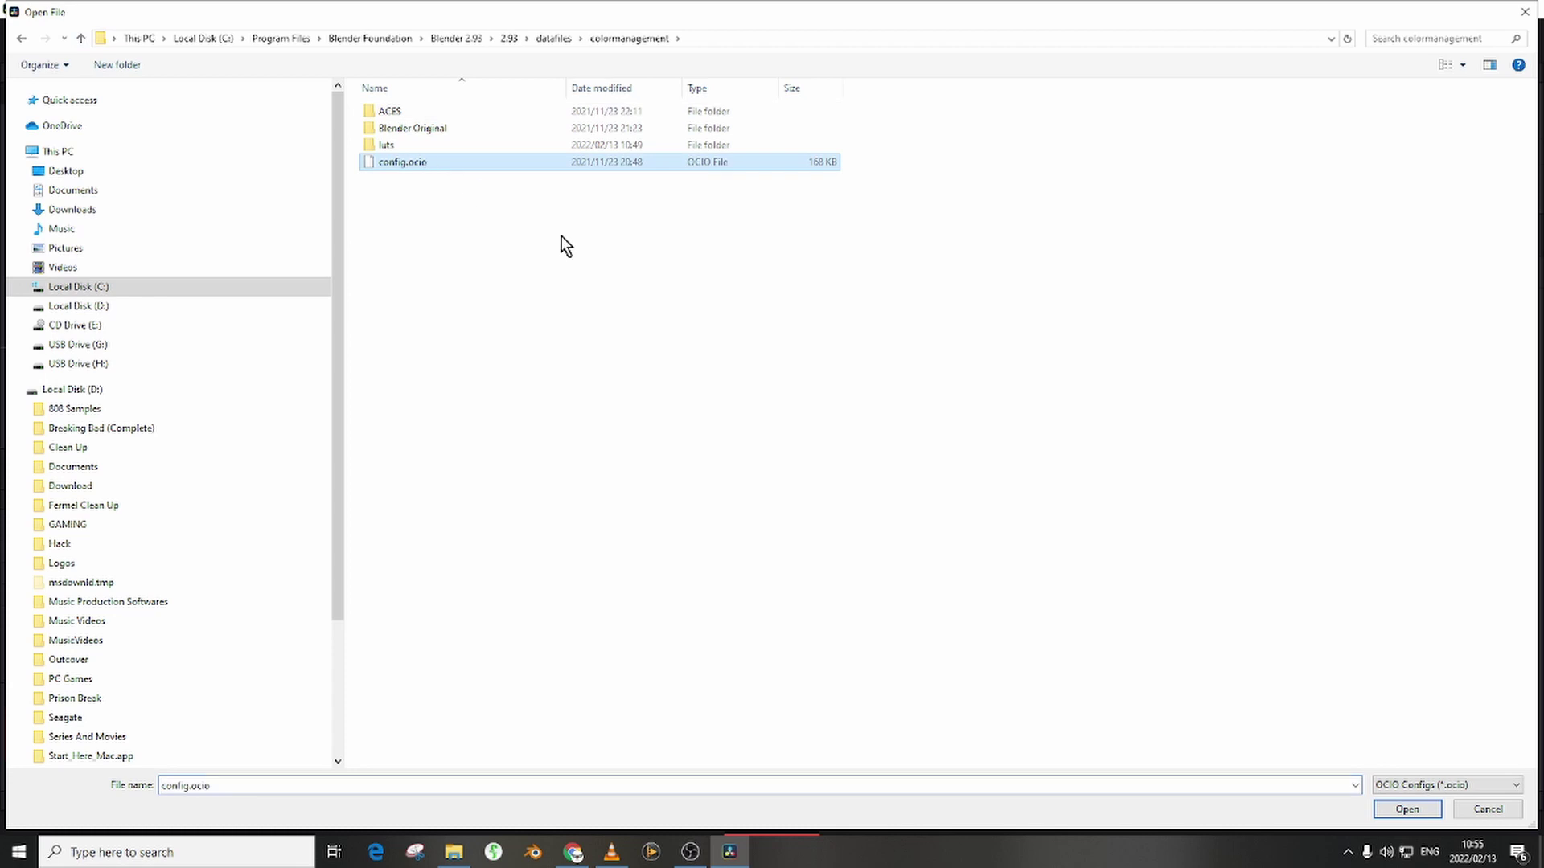
left_click(1396, 810)
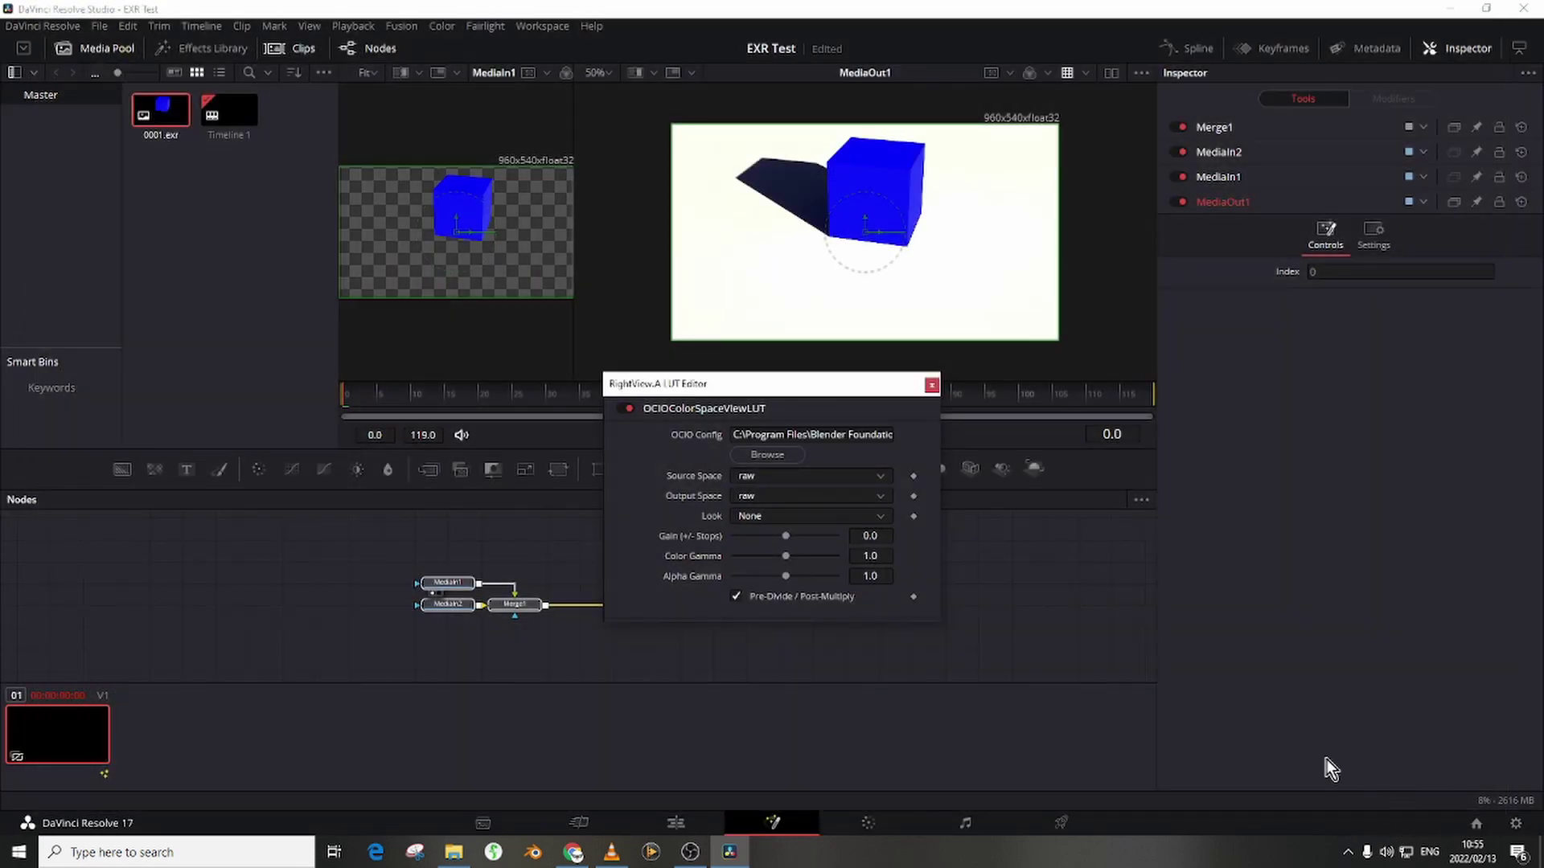
- Set the view LUT's Source Space to ACES - ACEScg
left_click(851, 481)
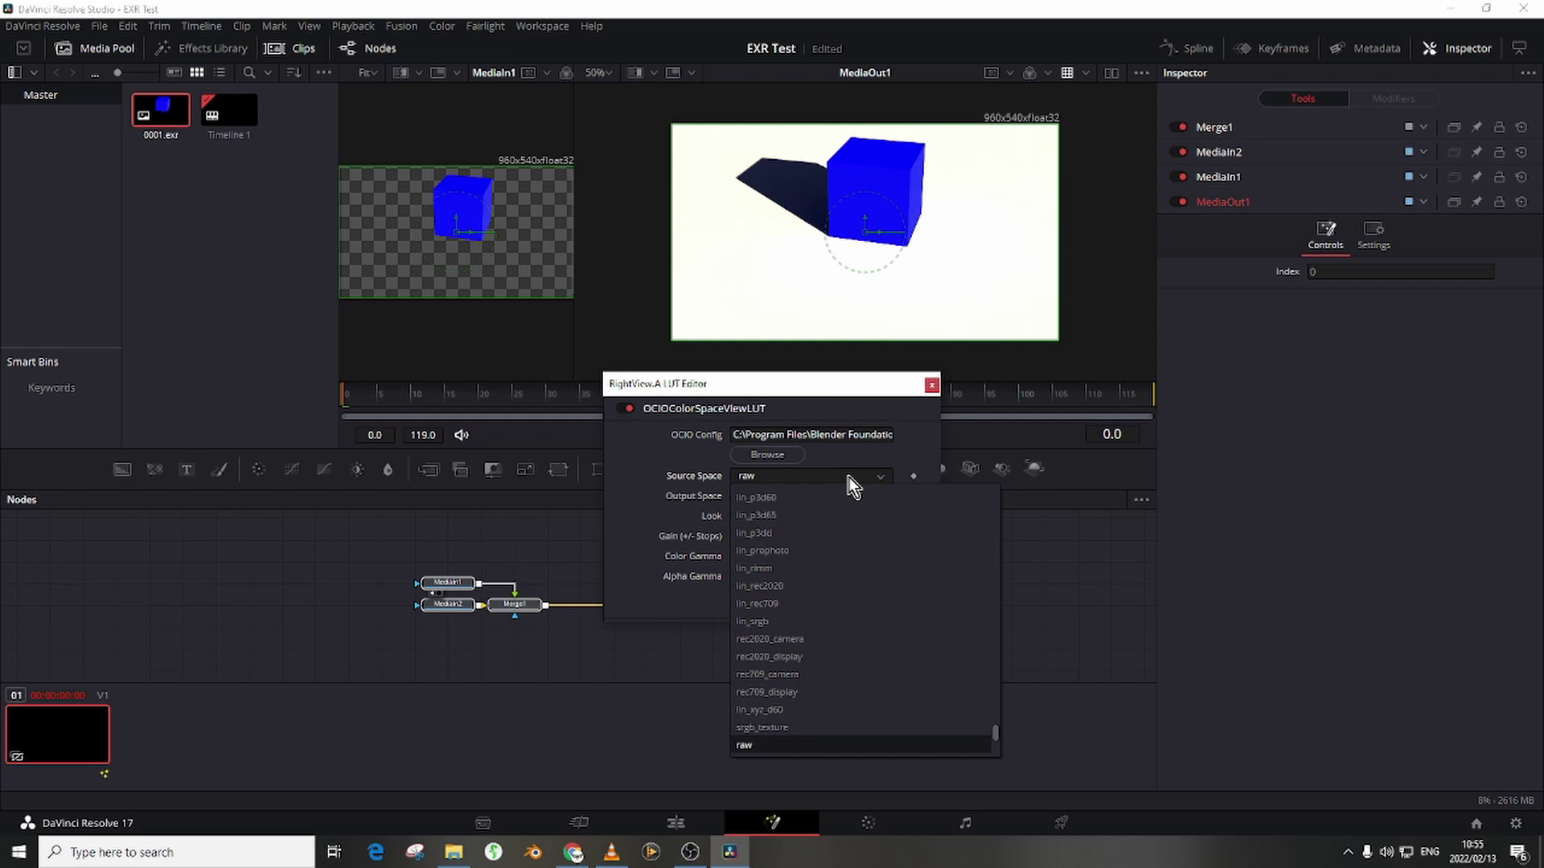
scroll(996, 677, "down", 5)
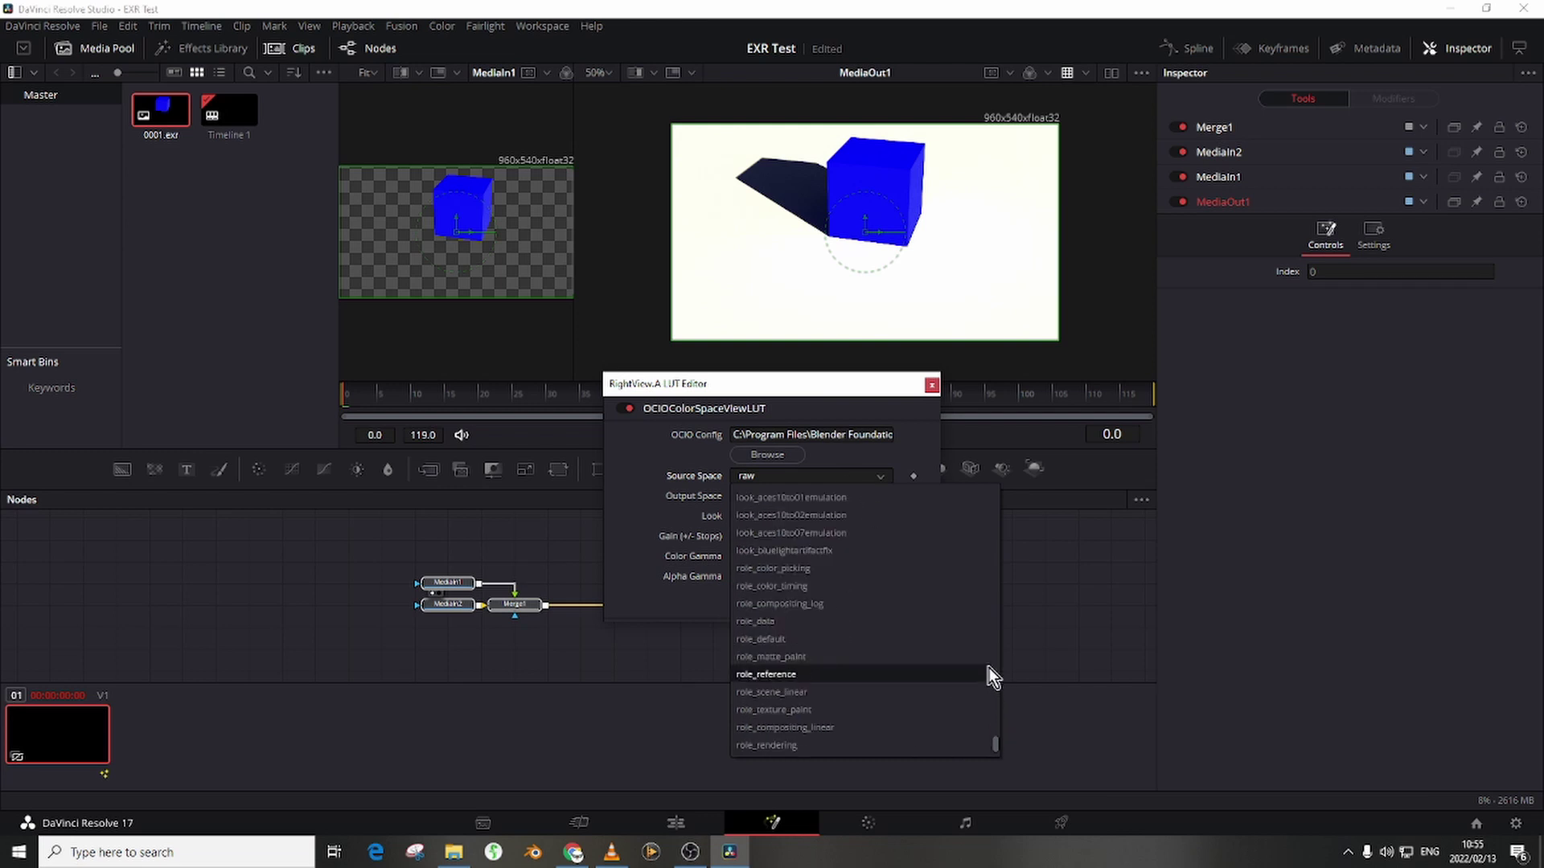
scroll(989, 659, "up", 5)
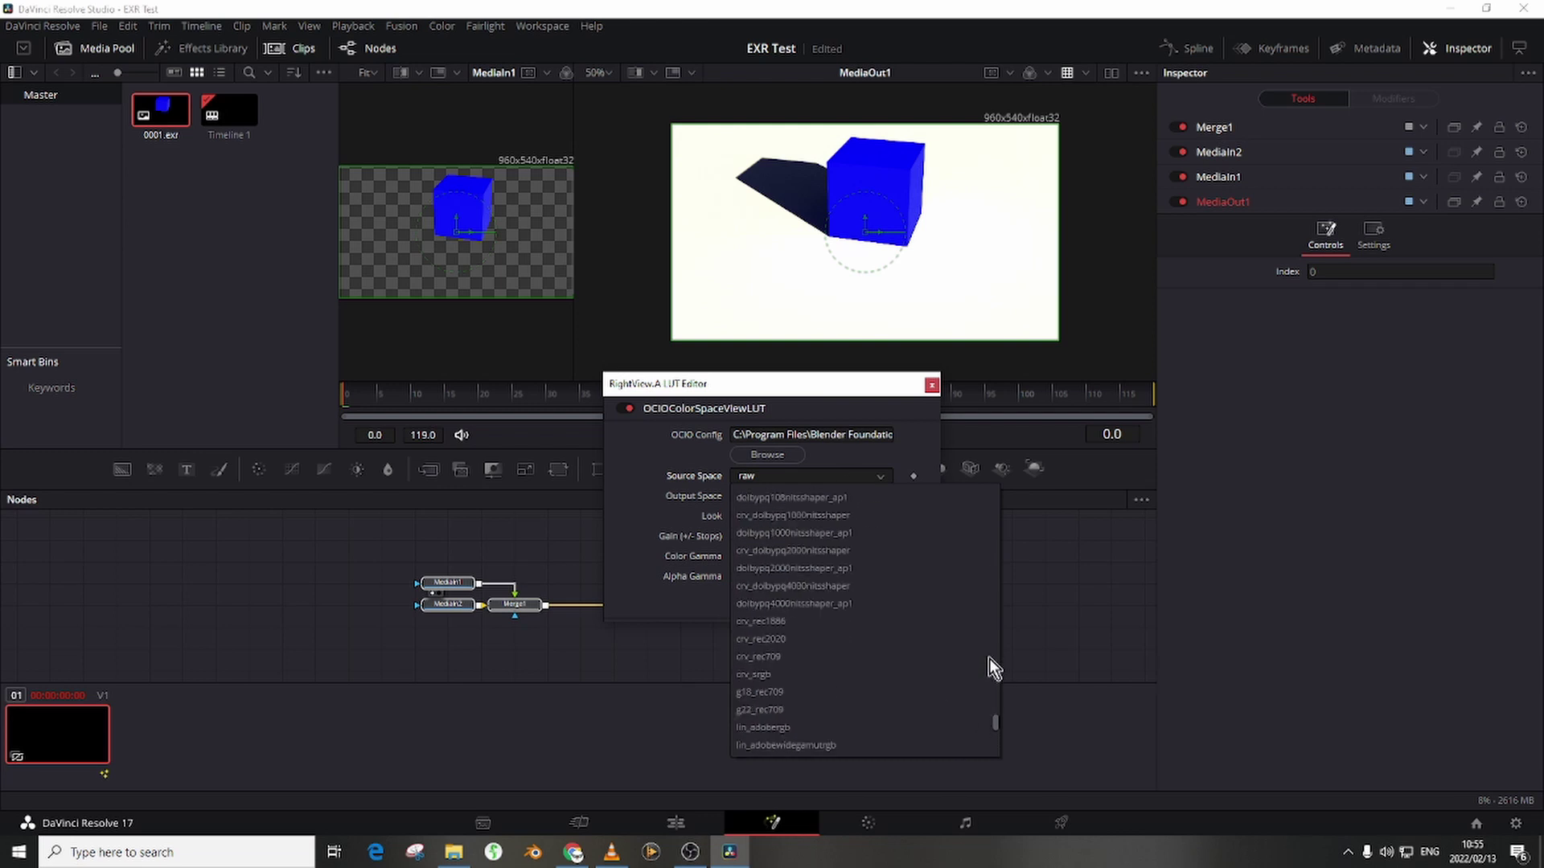
left_click_drag(997, 703, 1004, 471)
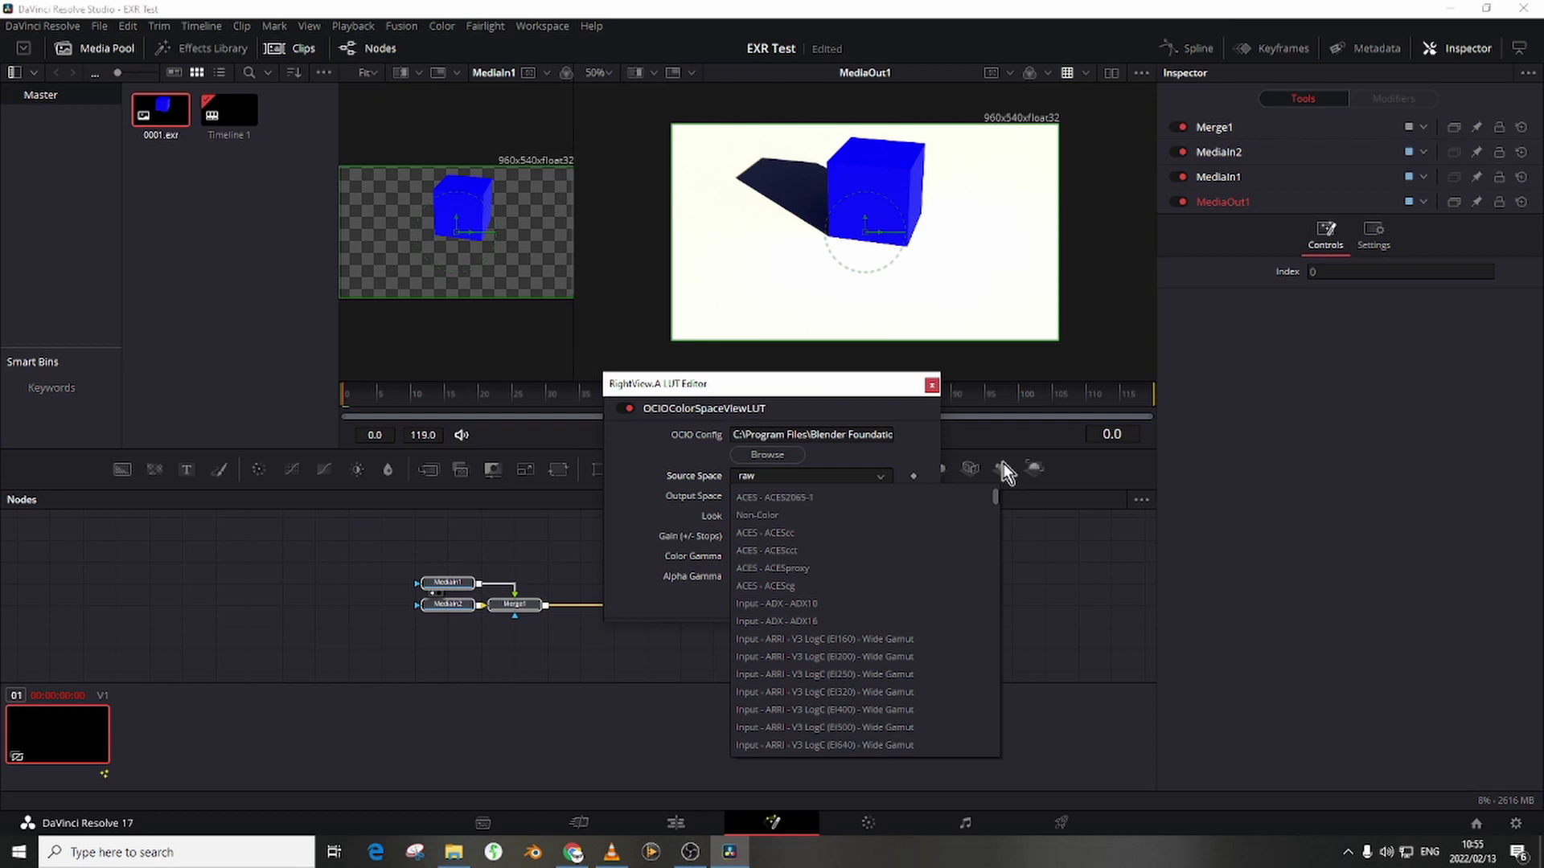
left_click(788, 586)
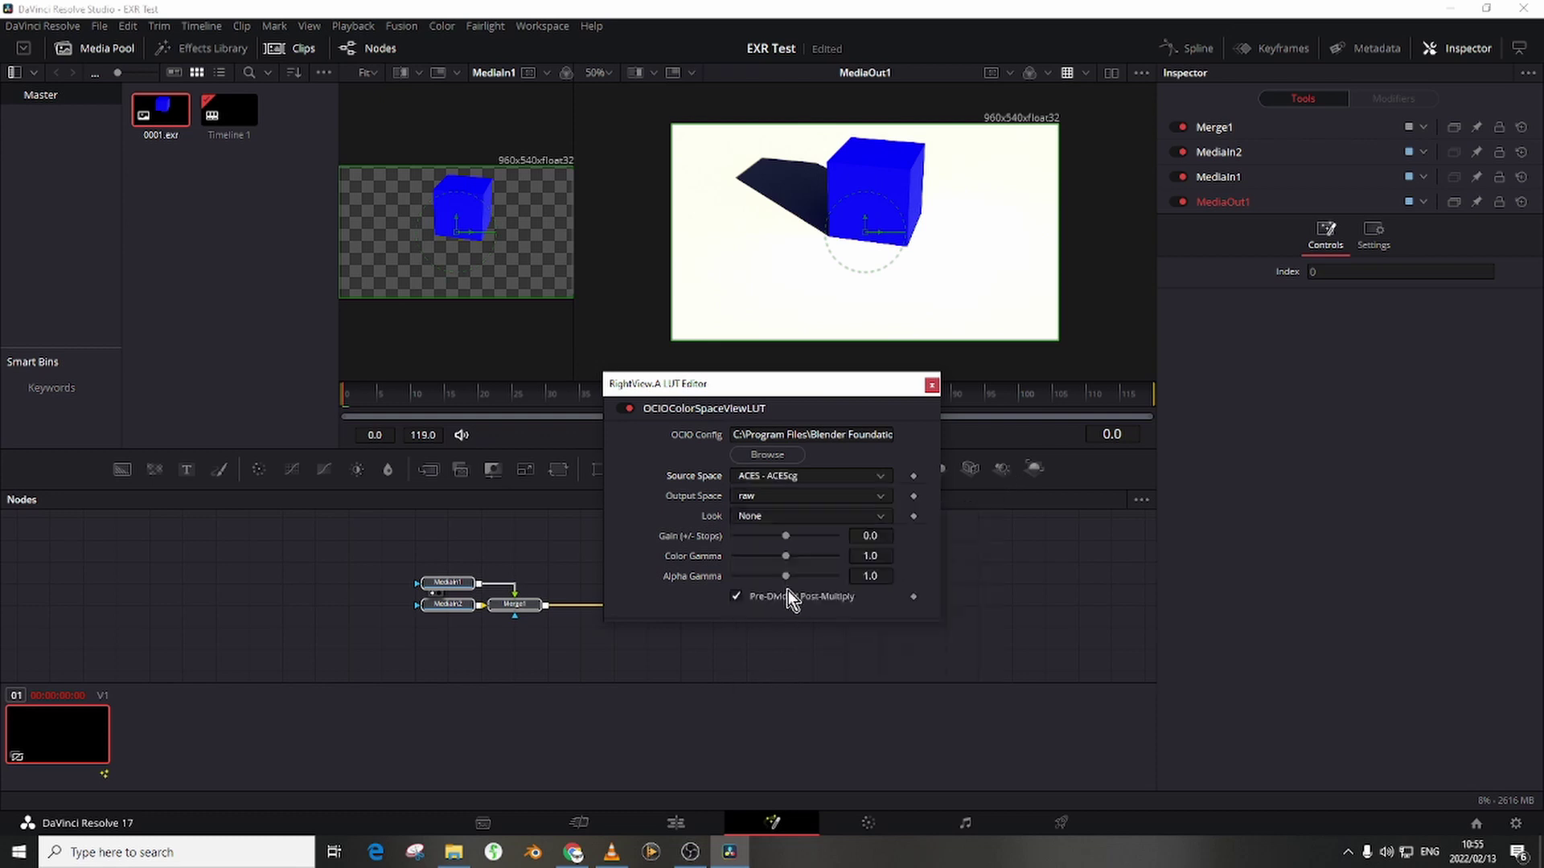
- Set the view LUT's Output Space to Output - Rec.709, then compare the MediaOut1 image with the LUT off and on
left_click(802, 496)
scroll(879, 648, "down", 5)
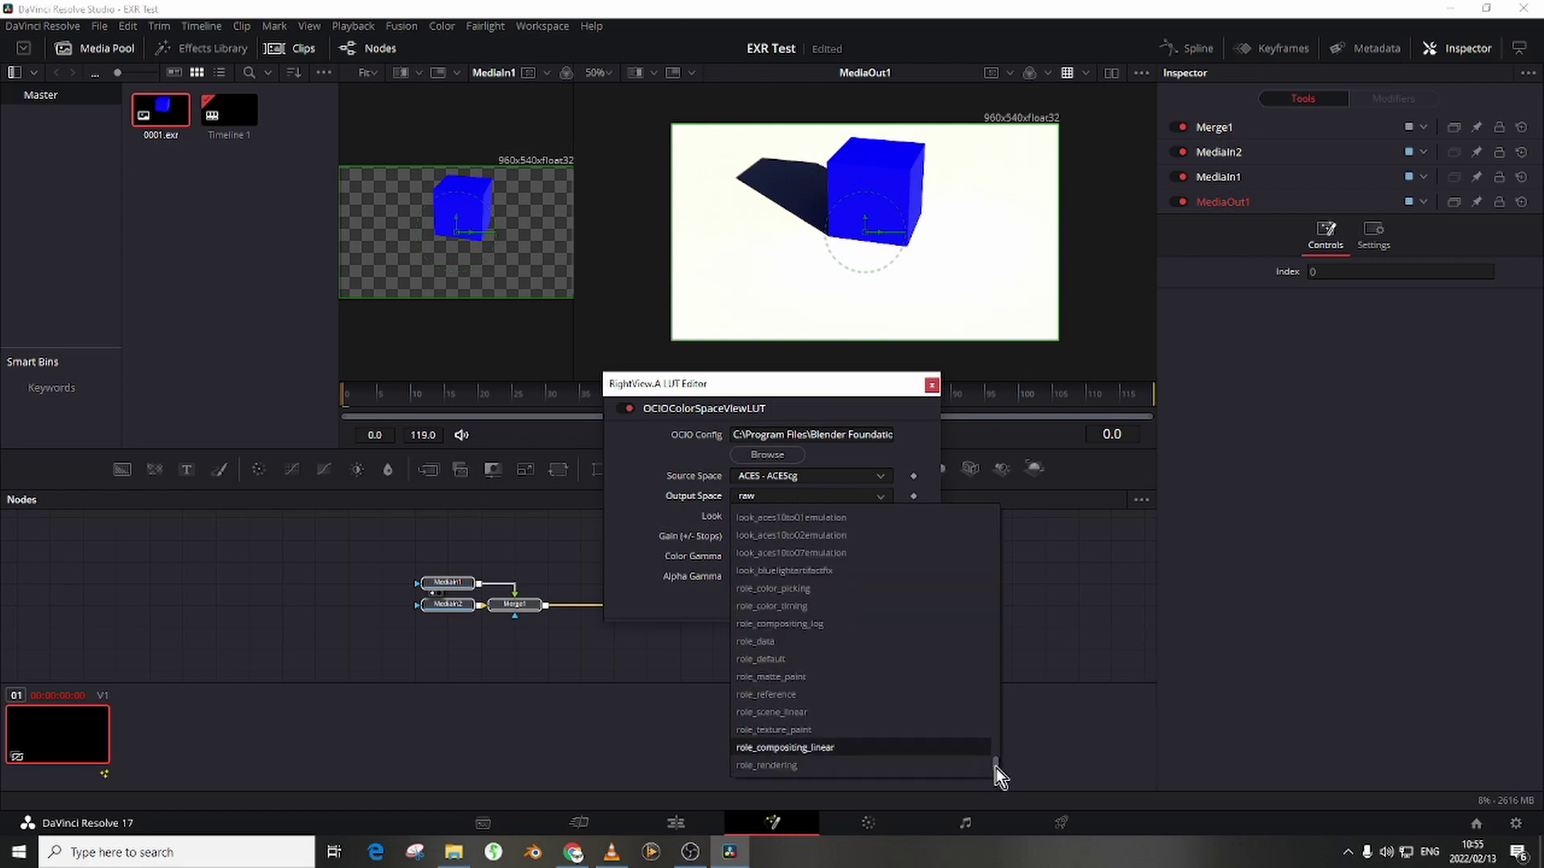
left_click_drag(996, 769, 1016, 593)
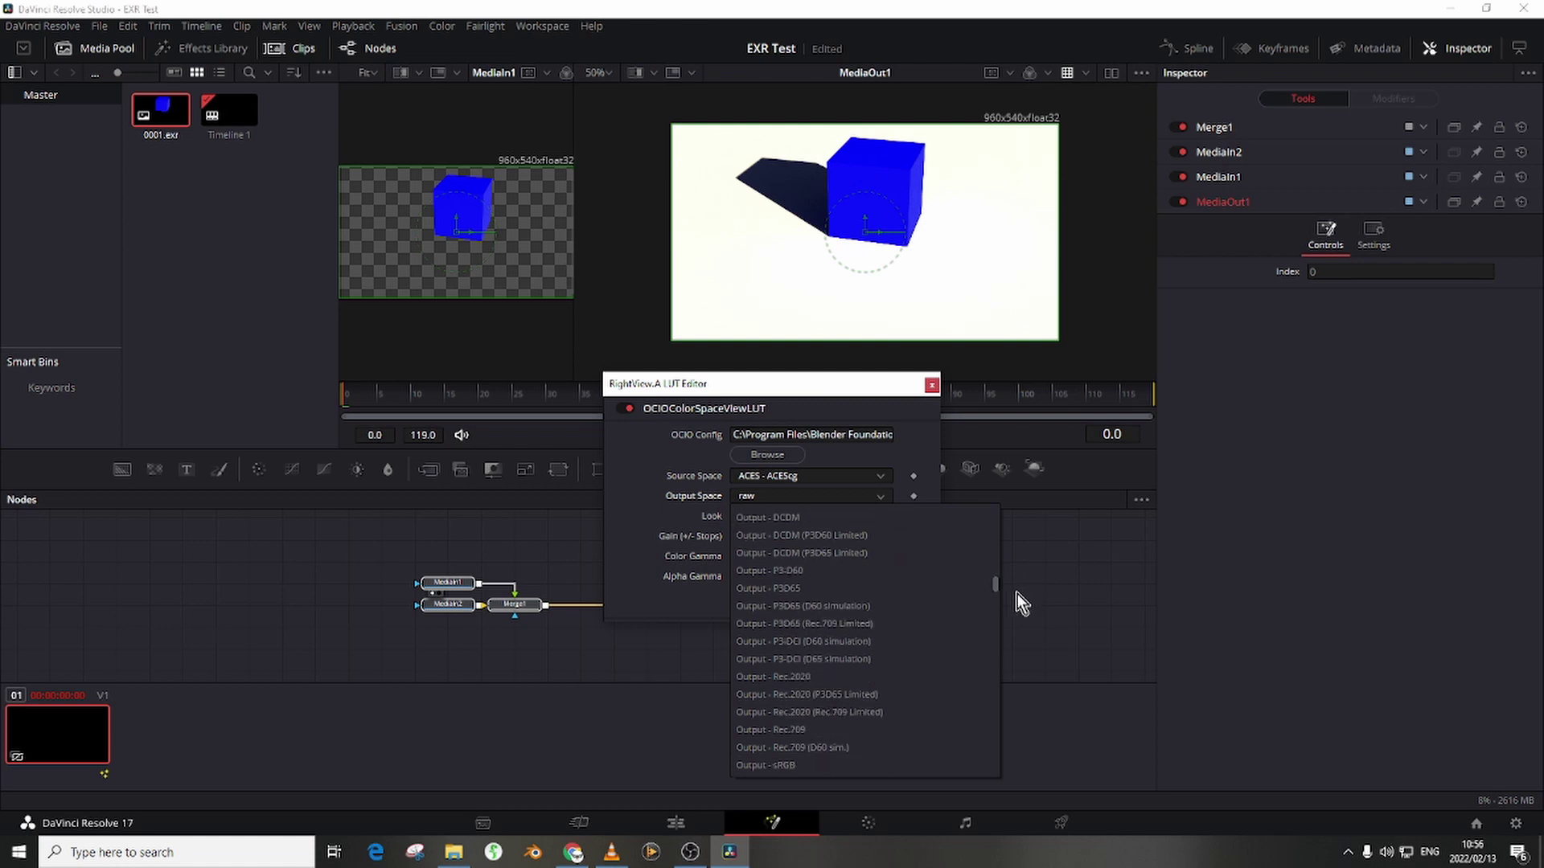
left_click(799, 729)
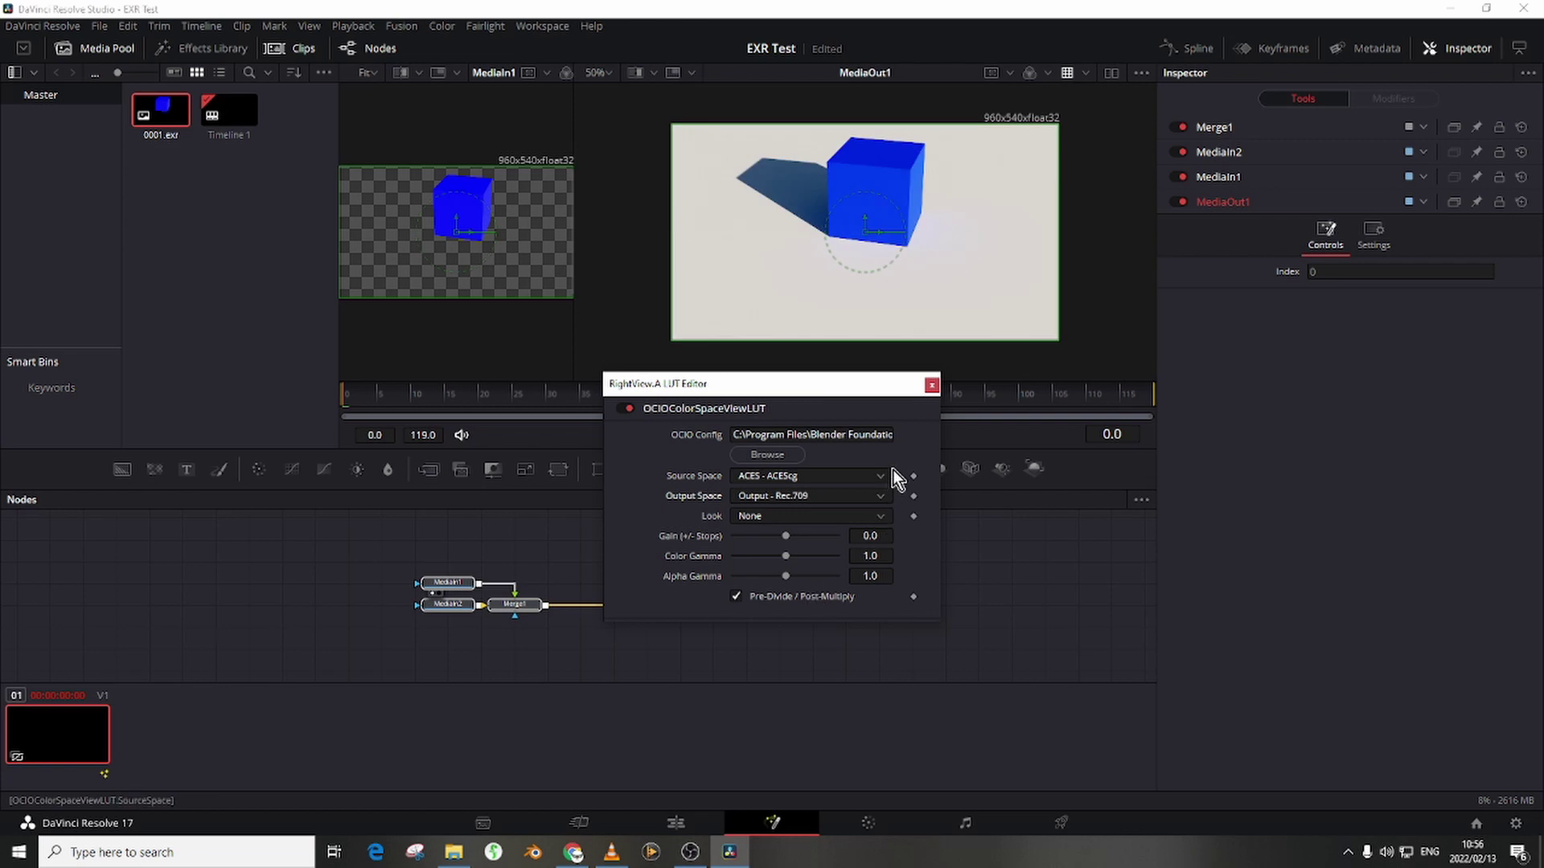
left_click(931, 388)
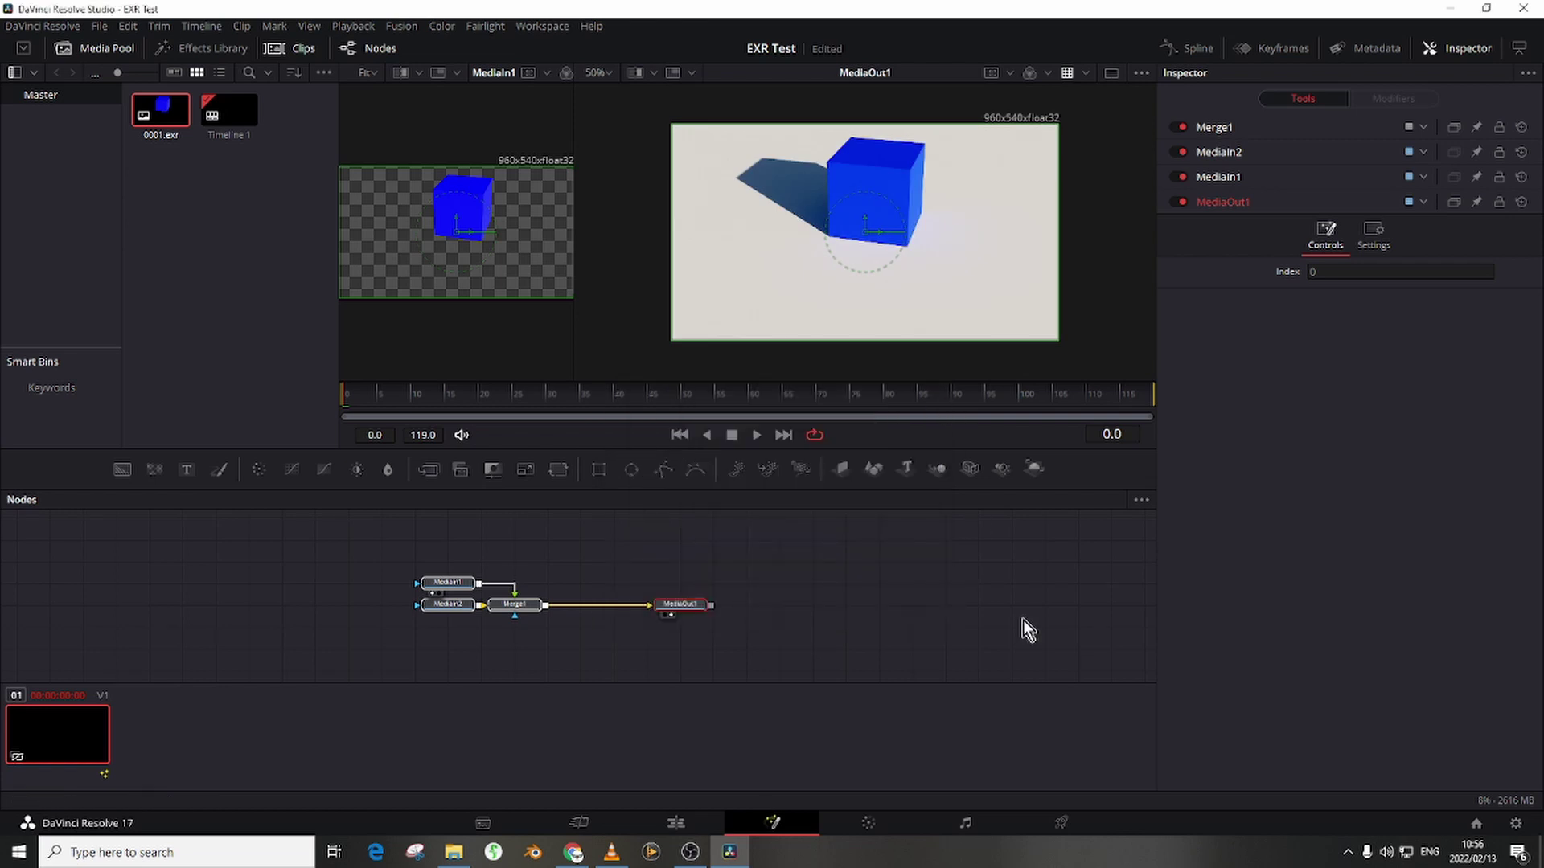
left_click(1063, 72)
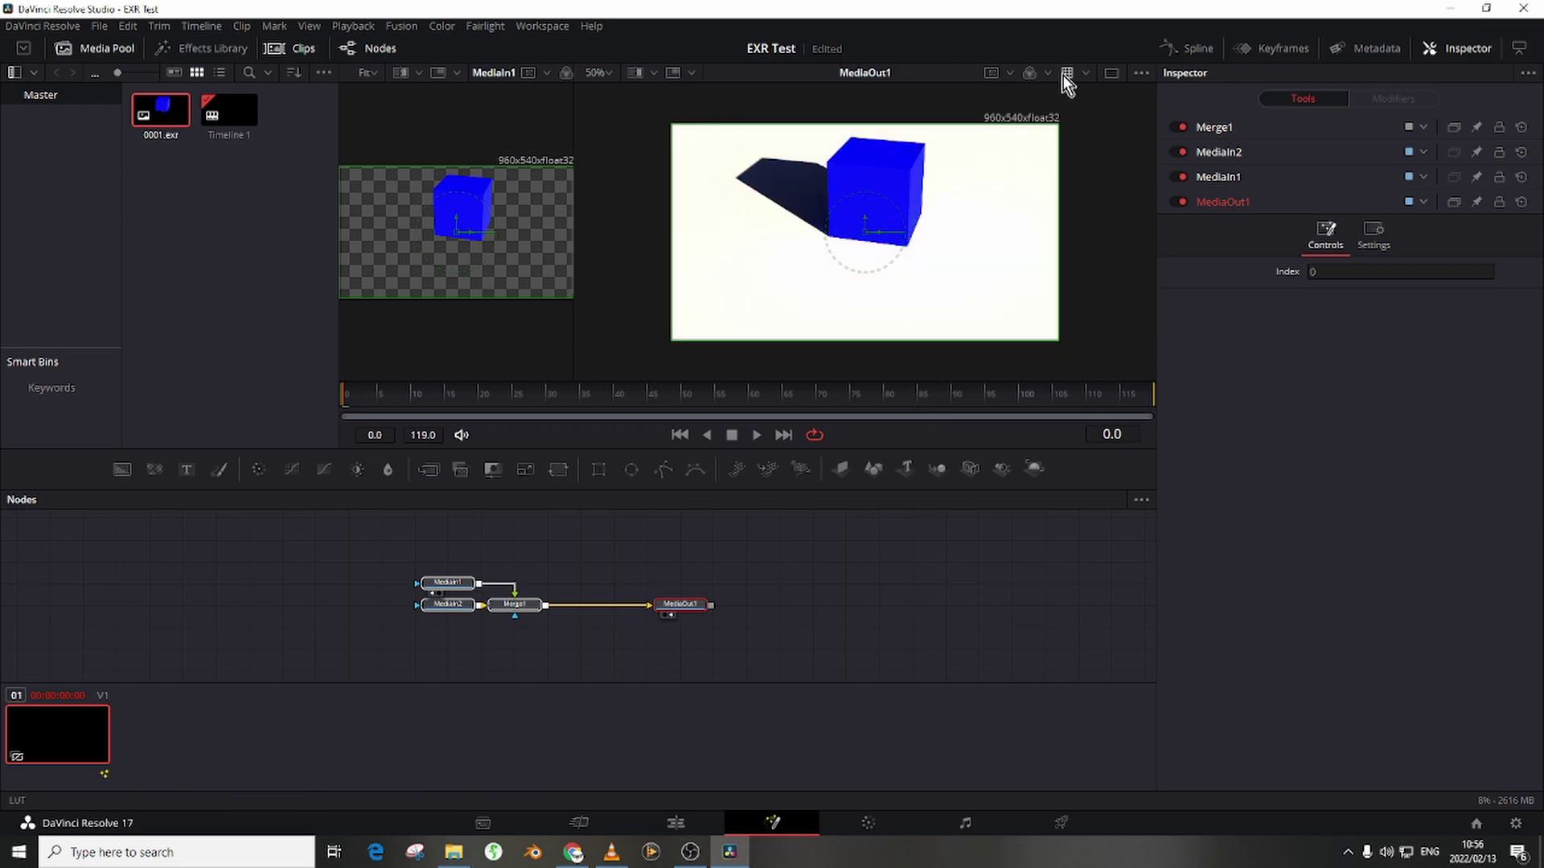
left_click(1065, 73)
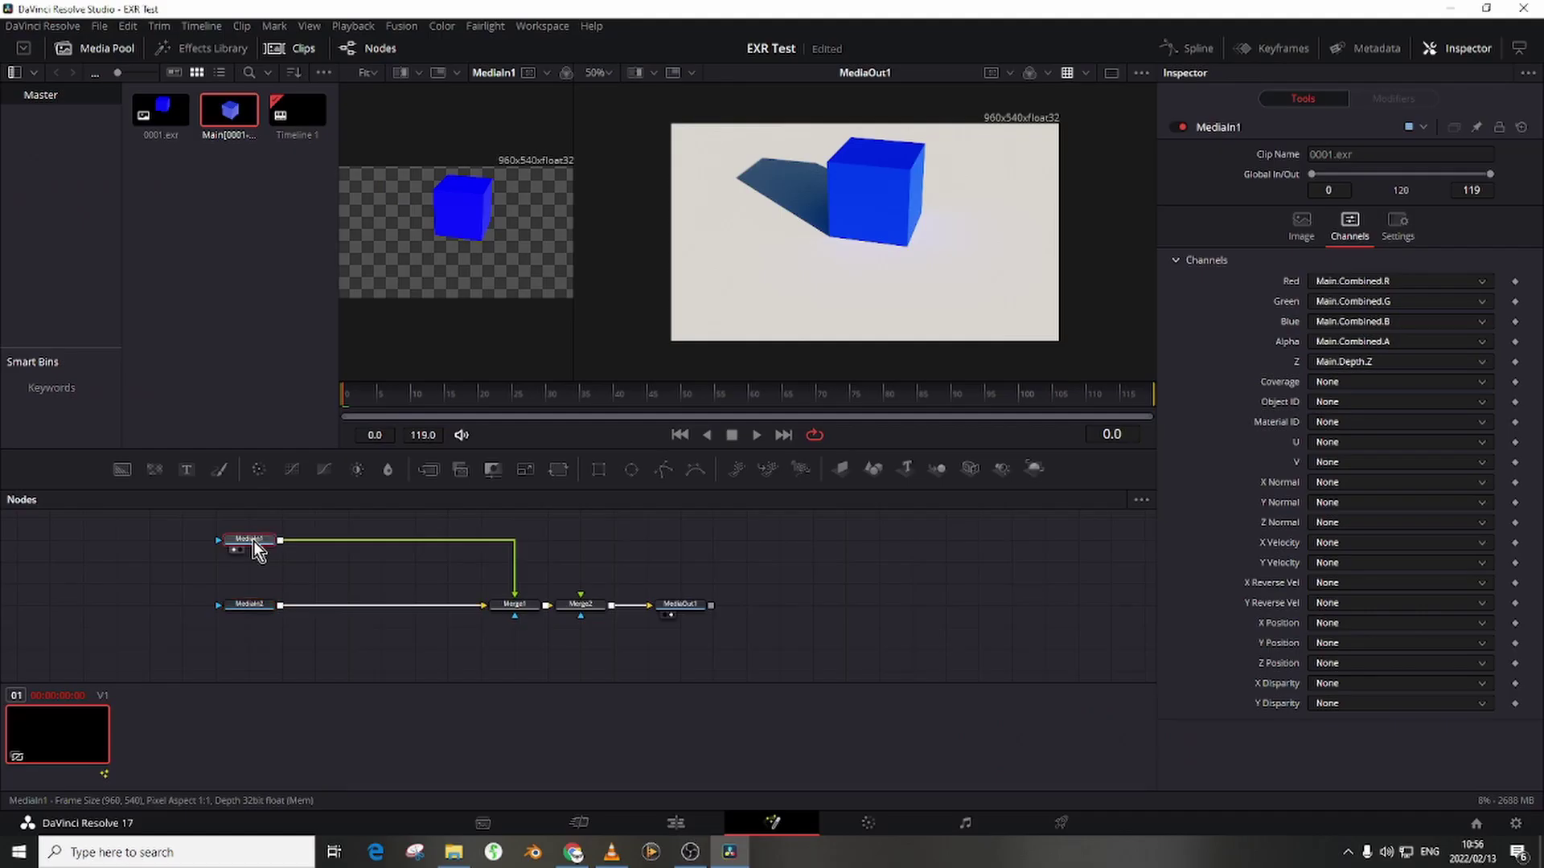
- Insert an ACES Transform node between MediaIn1 and Merge1
key("shift+space")
type("a")
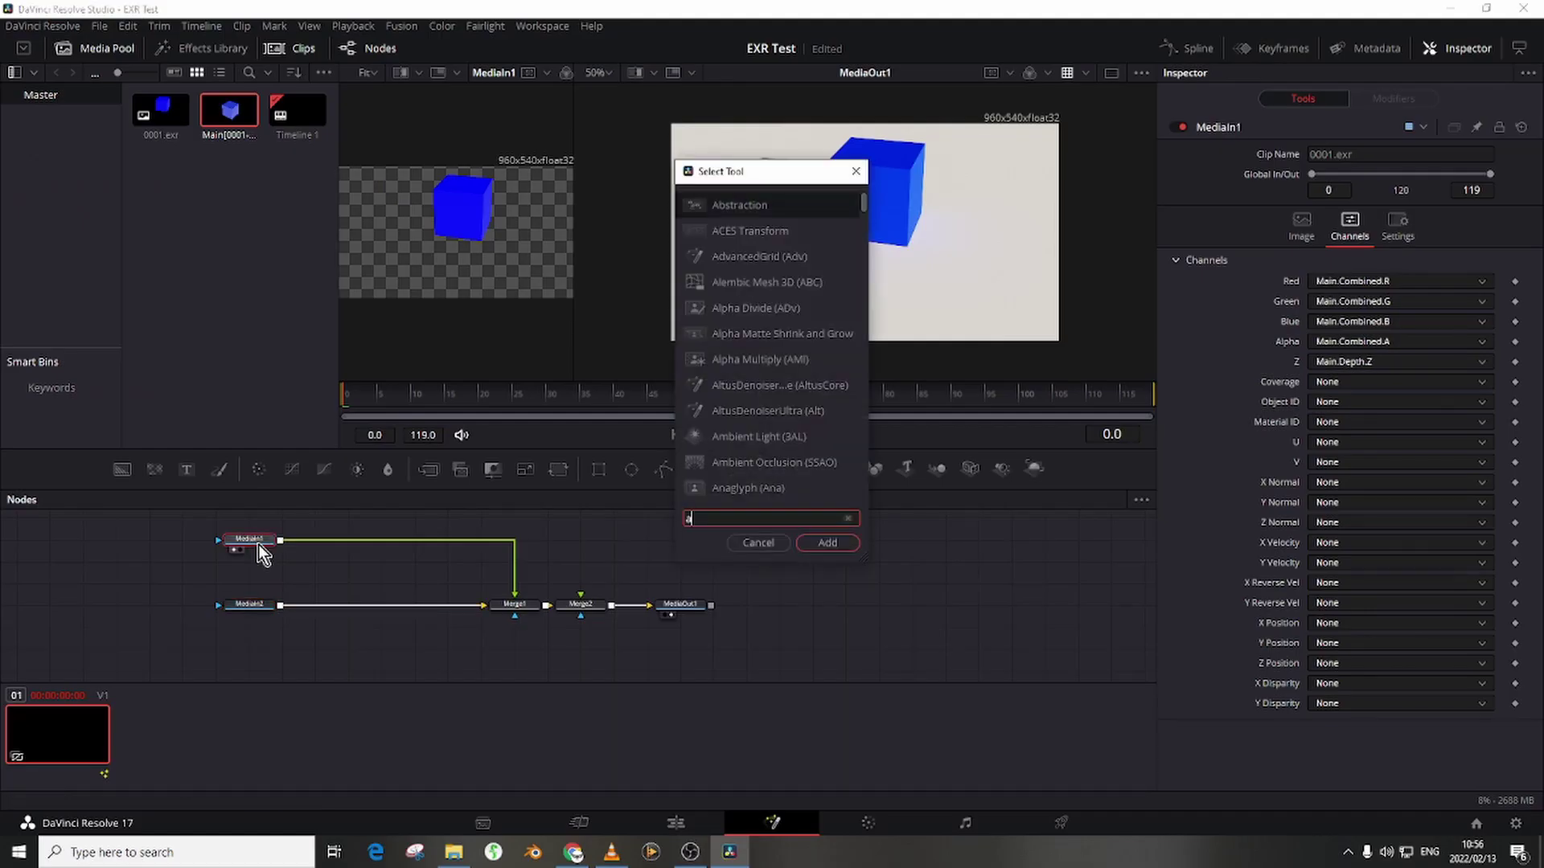
type("ces")
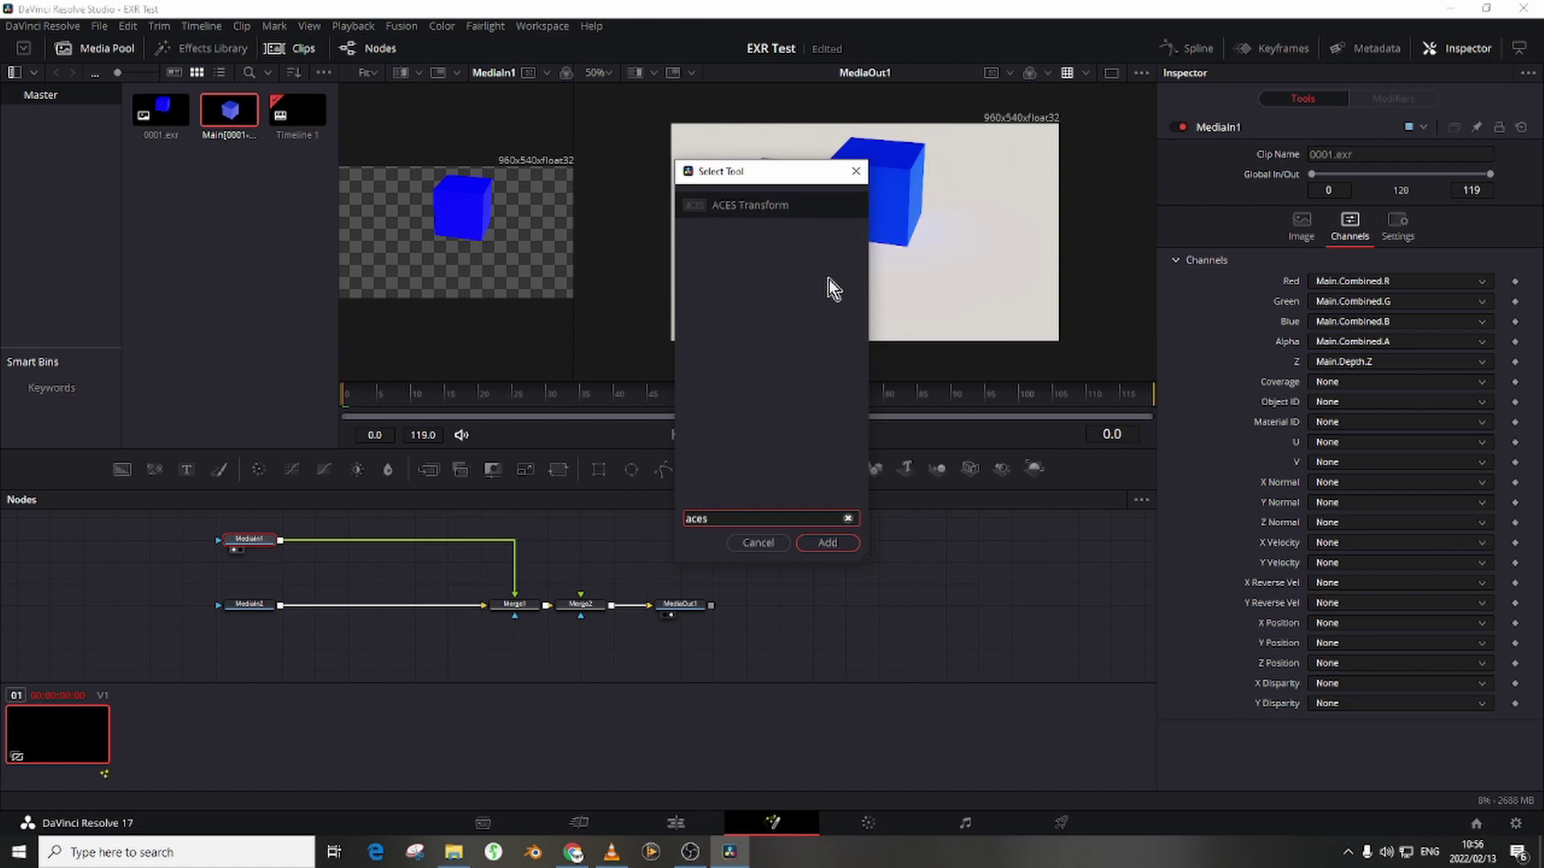
left_click(770, 207)
left_click(829, 543)
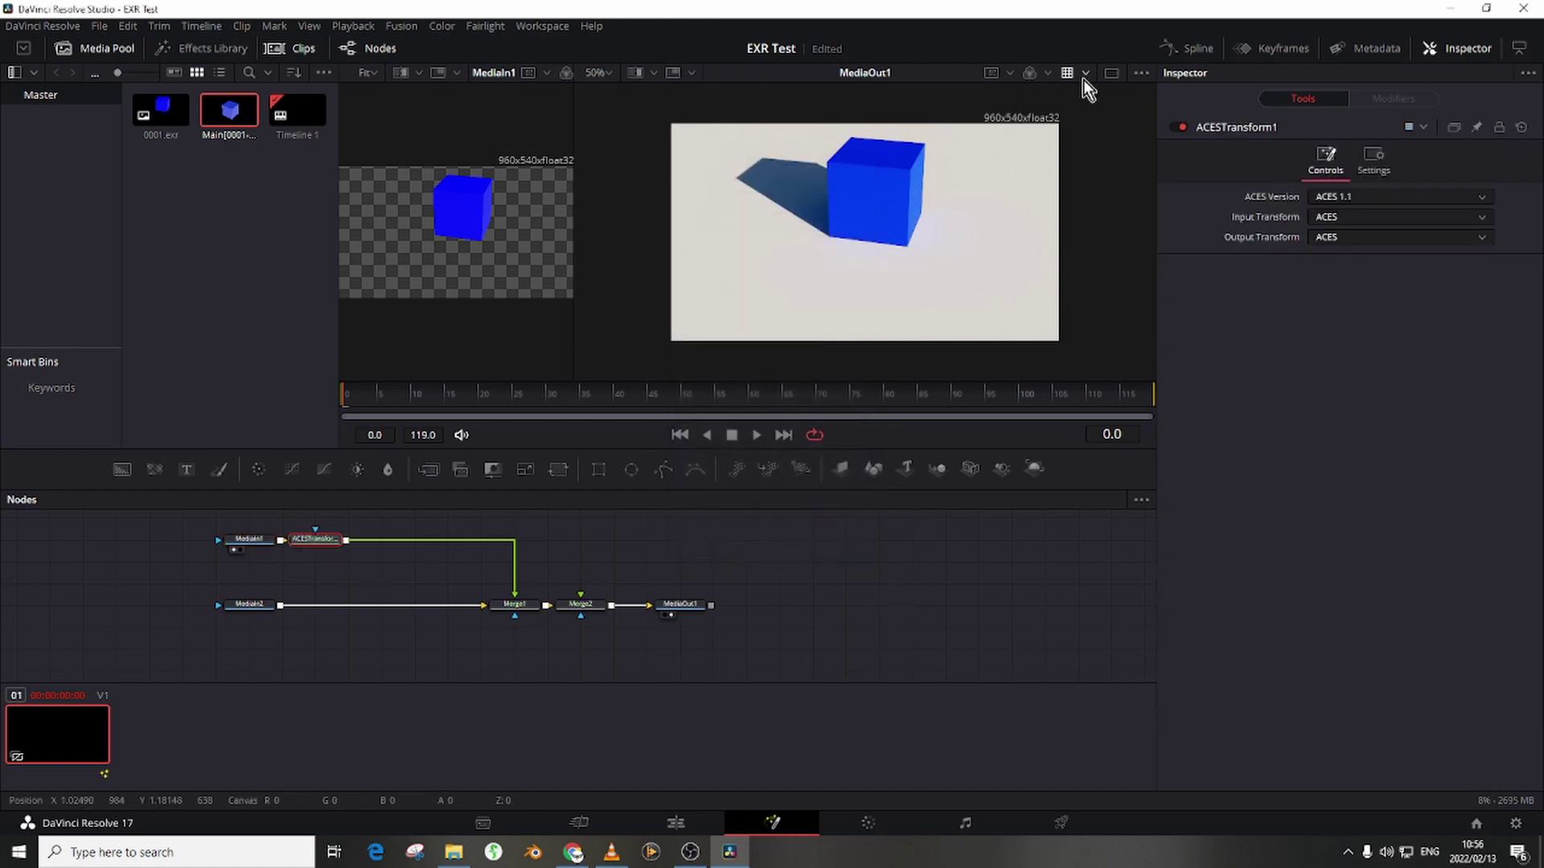
- Set the ACES Transform after MediaIn1 to Input Transform ACEScg and Output Transform Rec.709, spacing the node away from MediaIn1
left_click_drag(333, 546, 353, 539)
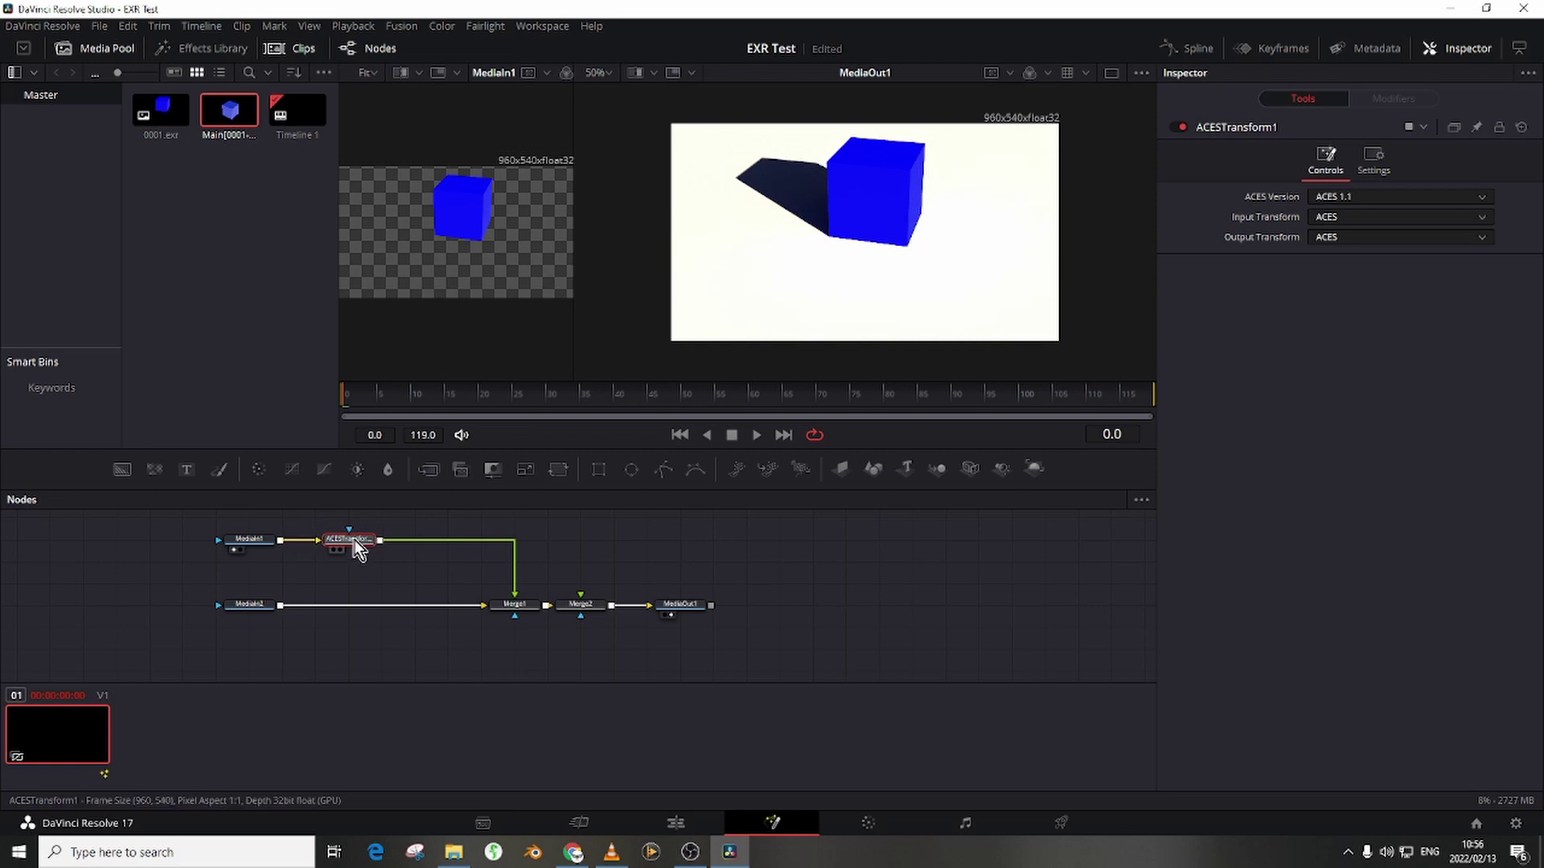
left_click(1339, 216)
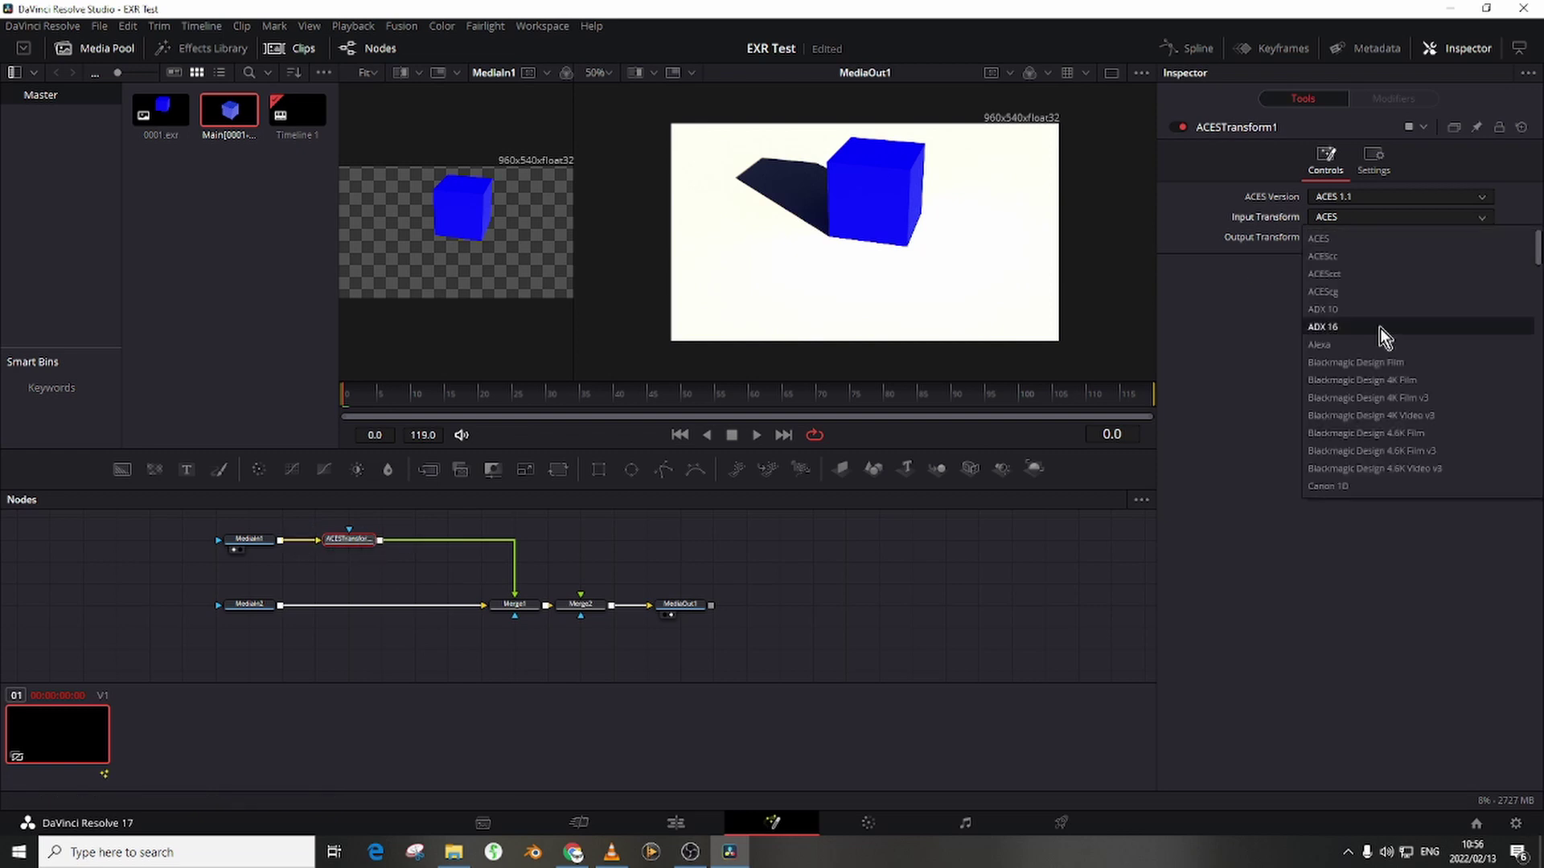
left_click(1357, 293)
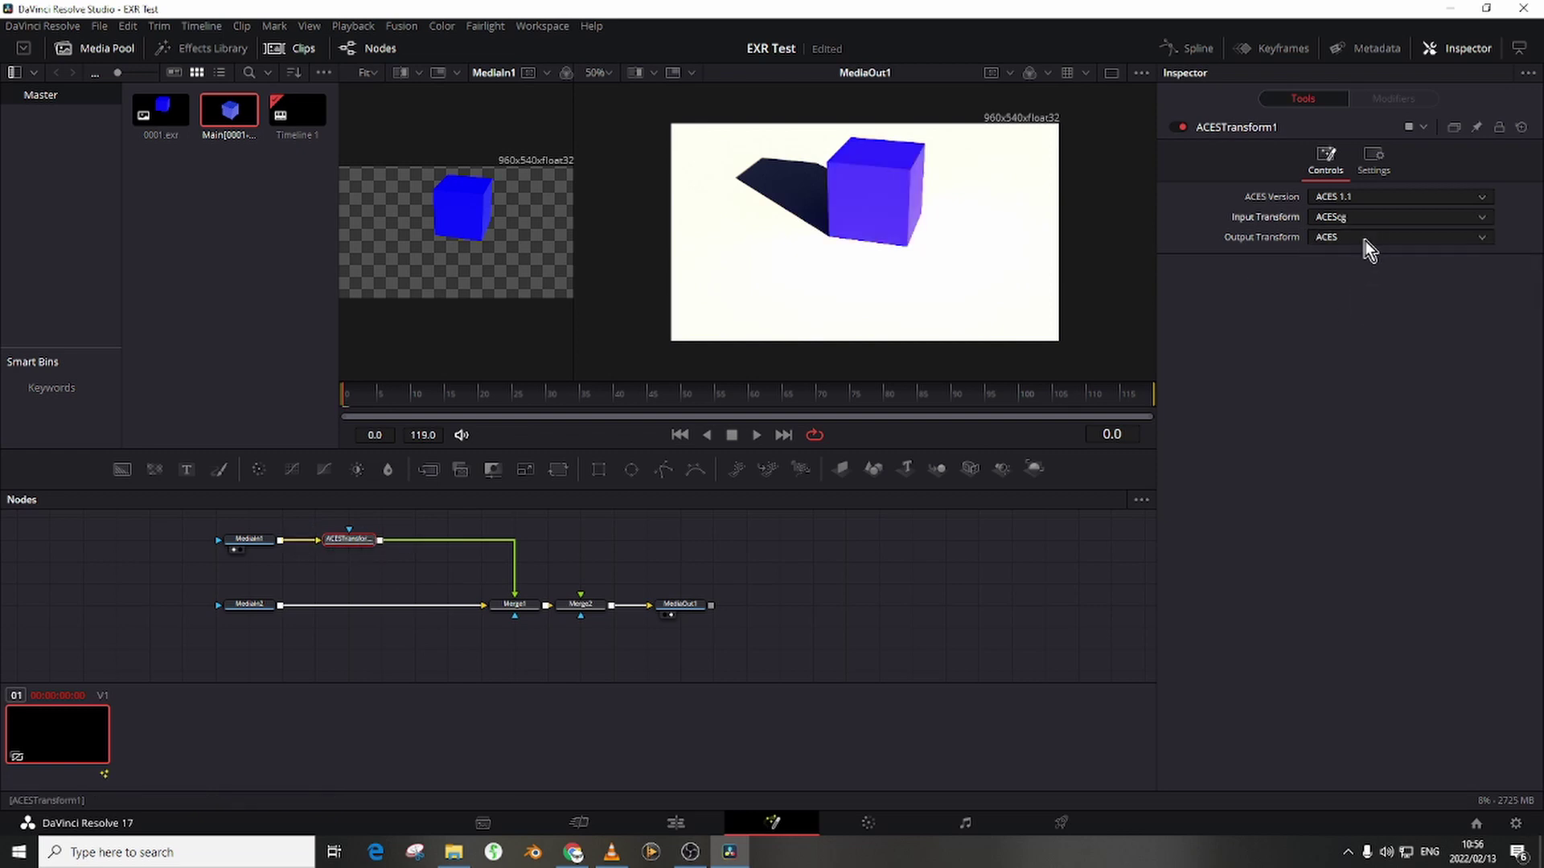
left_click(1364, 238)
scroll(1407, 426, "down", 3)
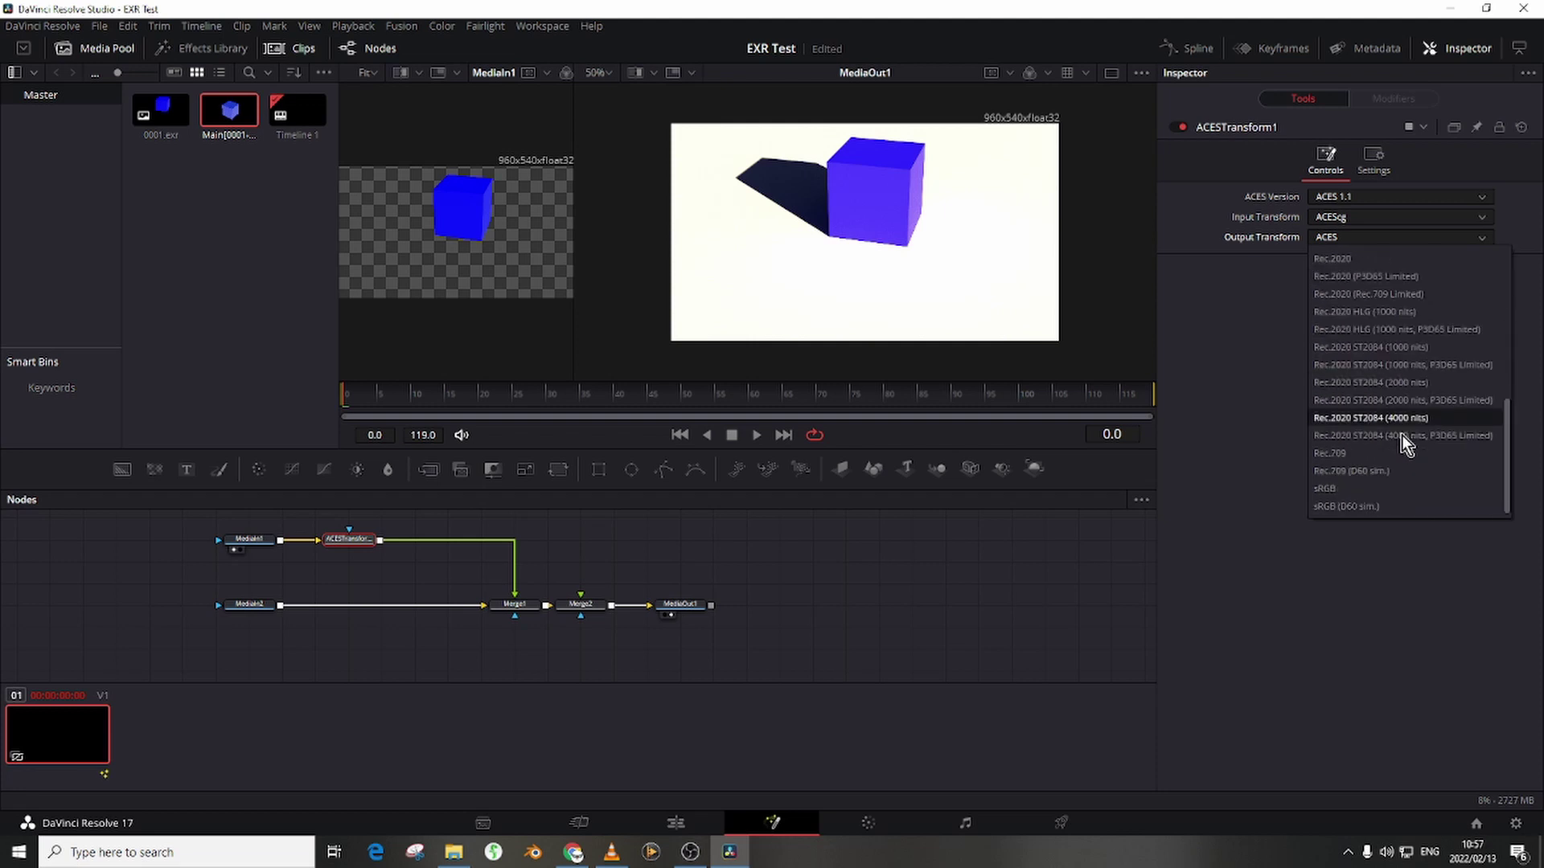
left_click(1336, 503)
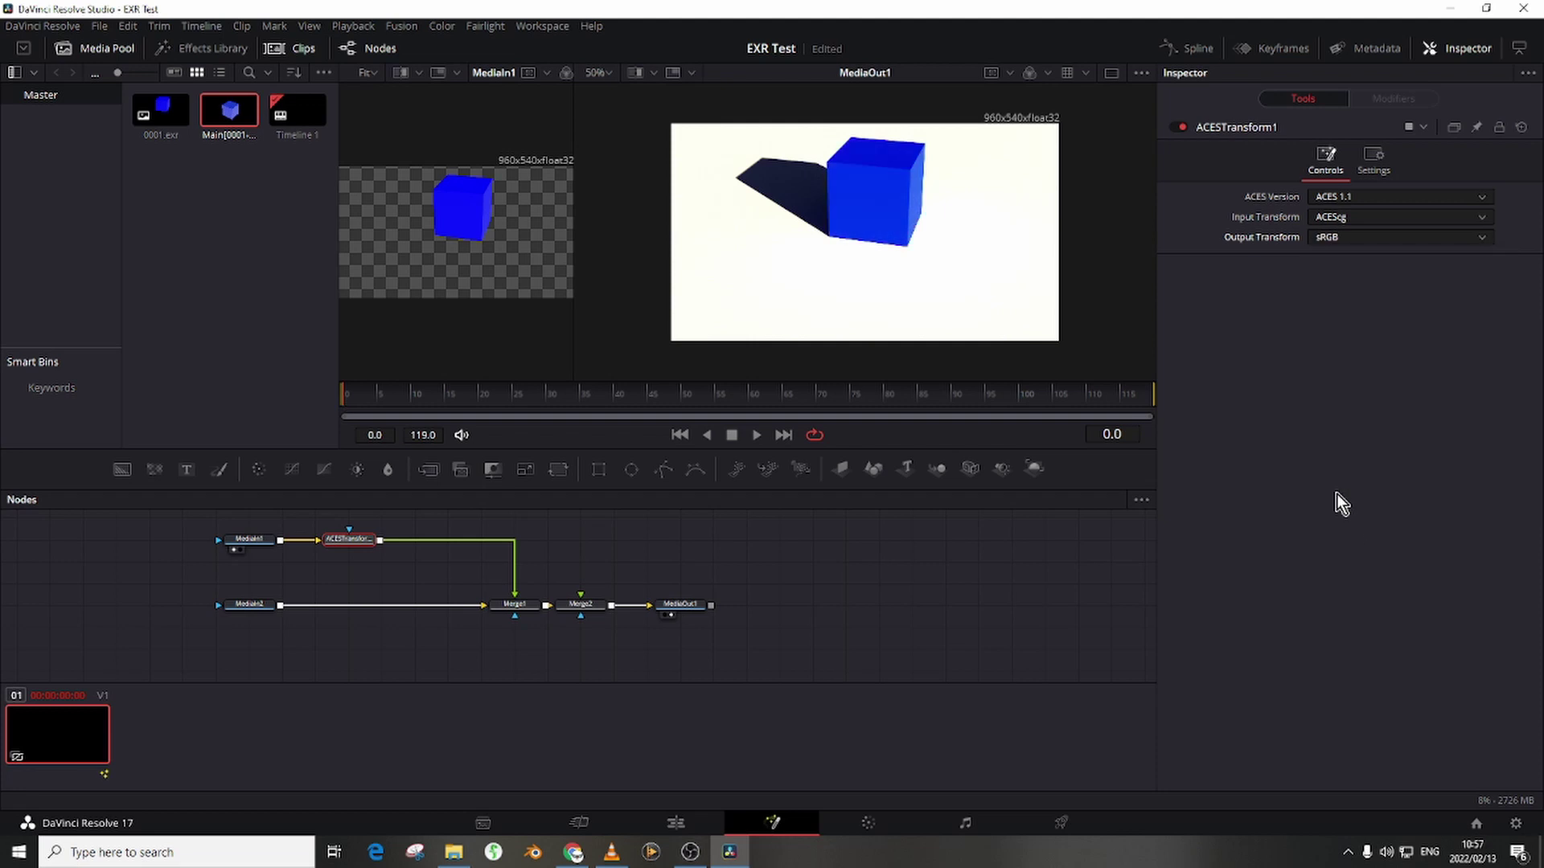
left_click(1359, 238)
left_click(1359, 455)
- Insert an ACES Transform node between MediaIn2 and Merge1
left_click(267, 609)
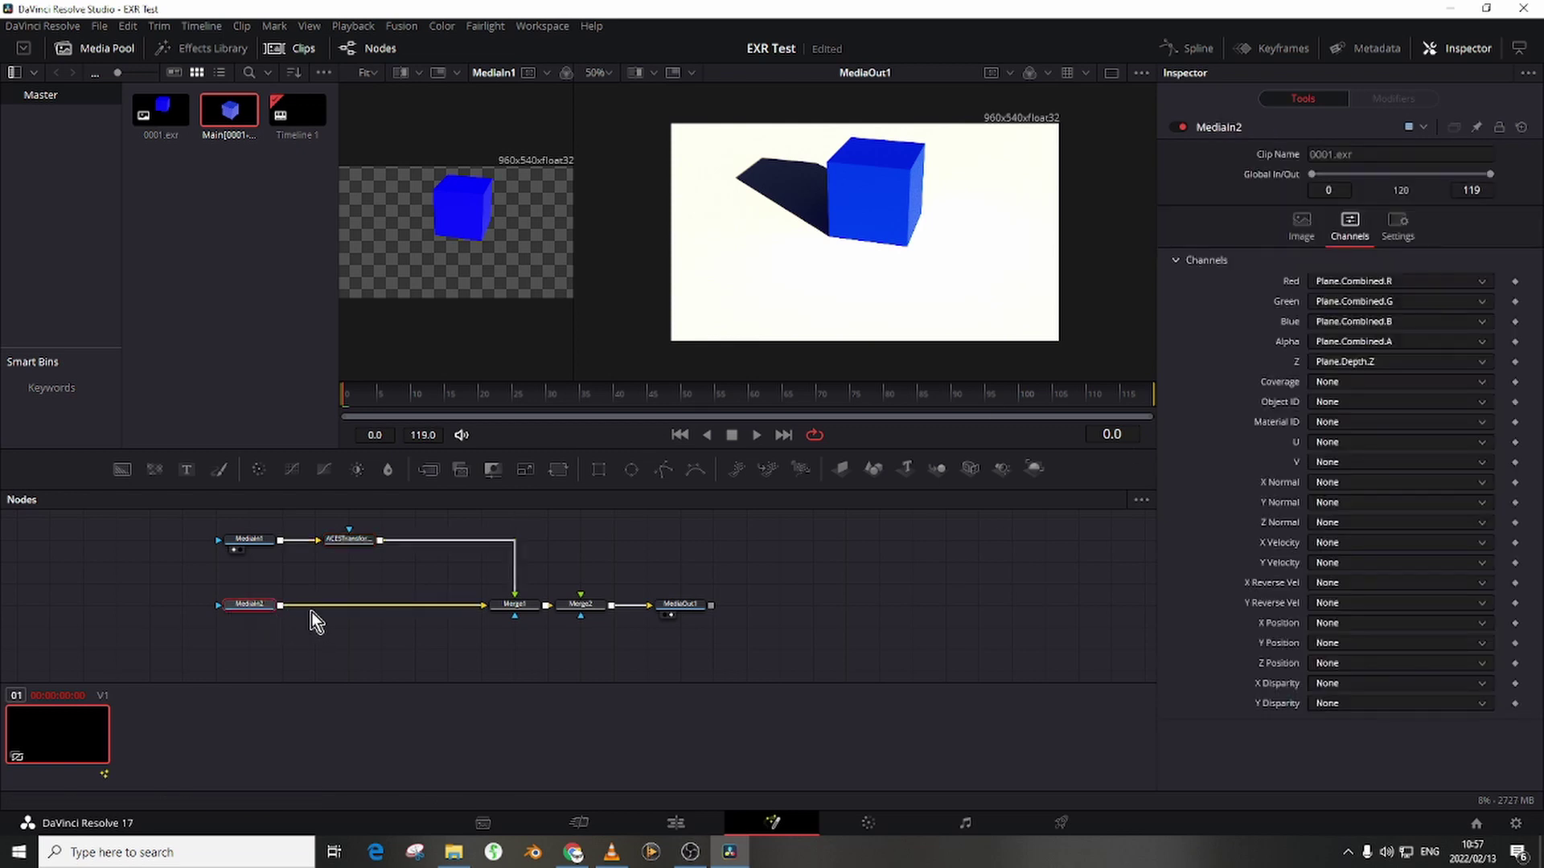
key("shift+space")
type("aces")
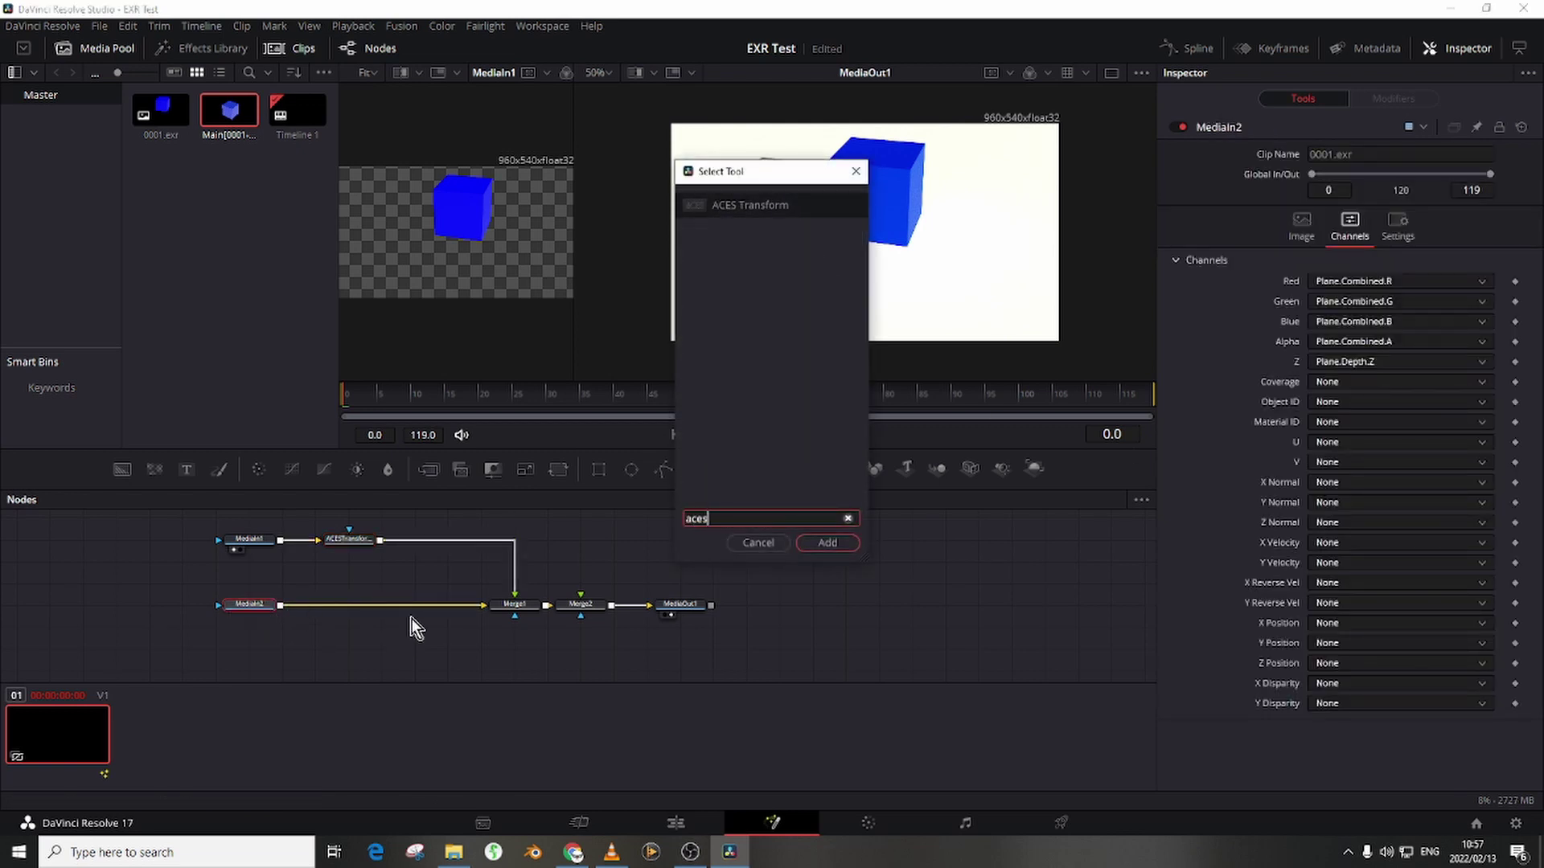
left_click(753, 206)
left_click(827, 543)
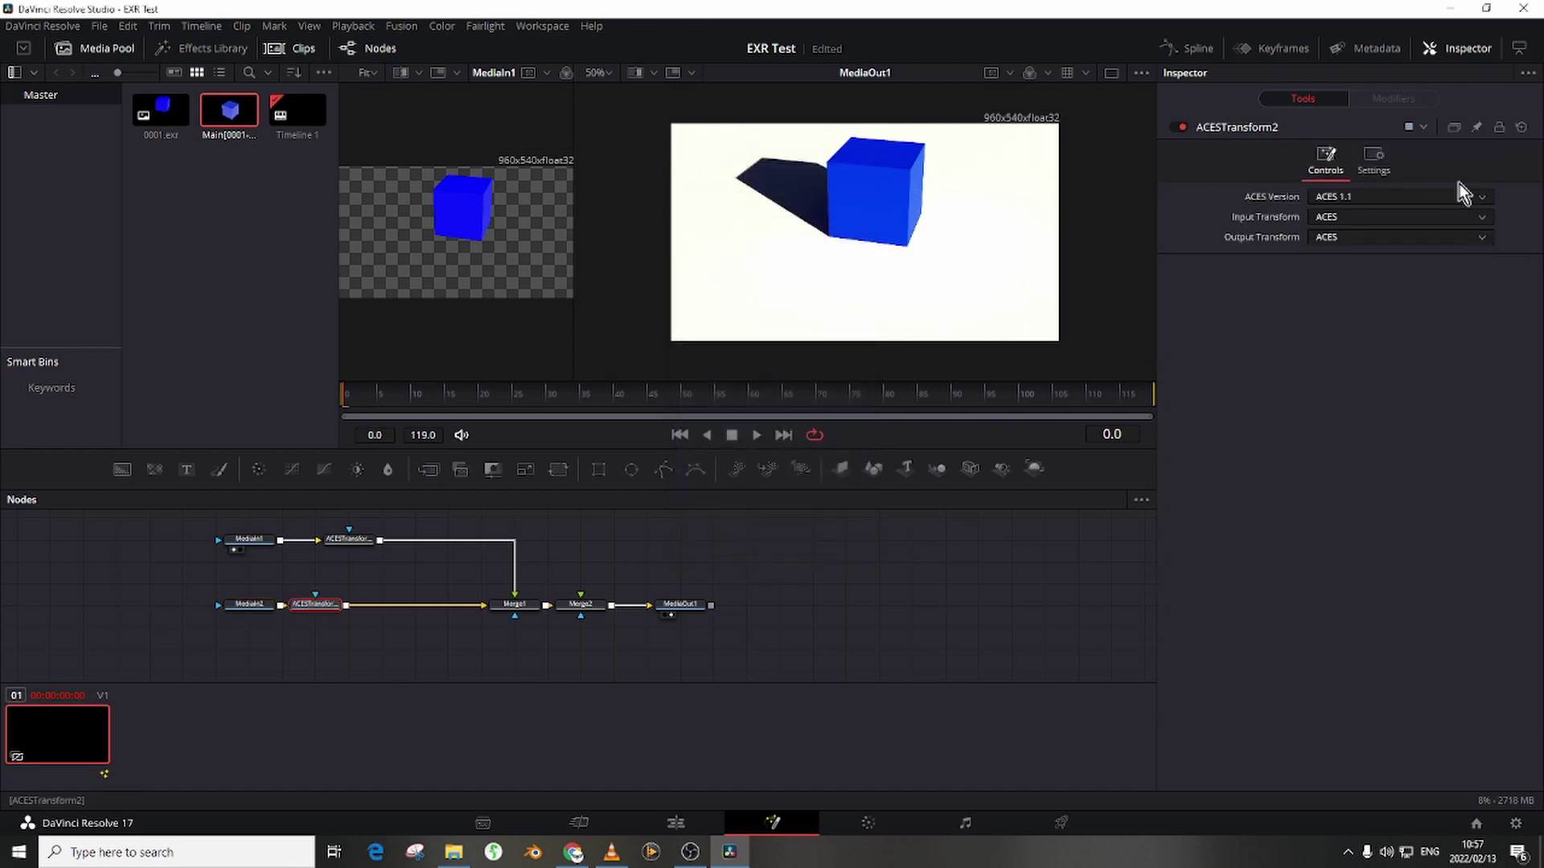
- Set the ACES Transform after MediaIn2 to Input Transform ACEScg and Output Transform Rec.709, and move MediaOut1 farther from Merge2
left_click(1383, 240)
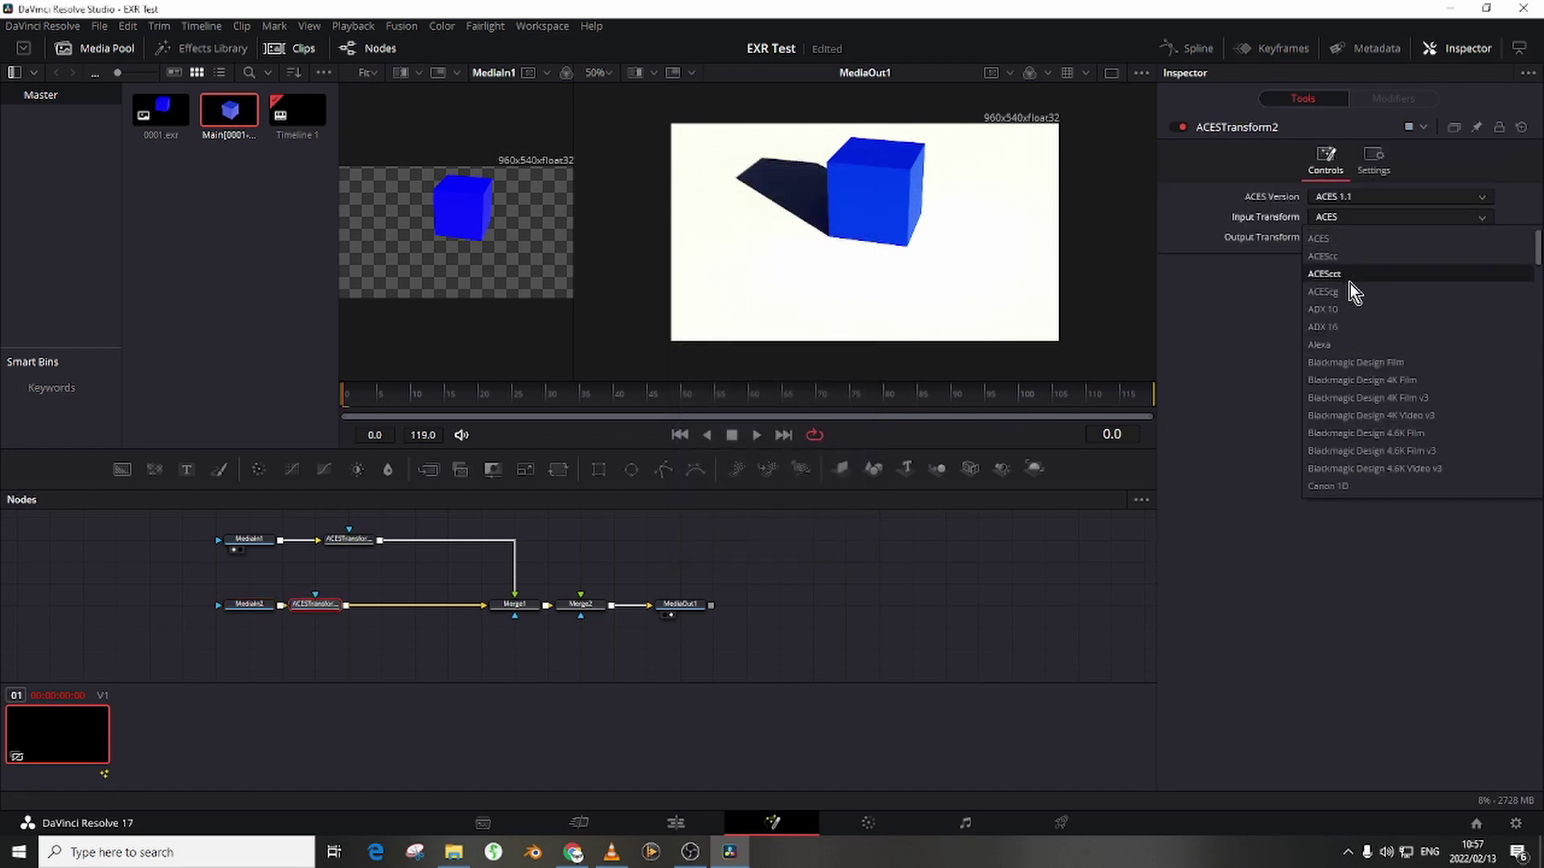
left_click(1343, 293)
left_click(1354, 235)
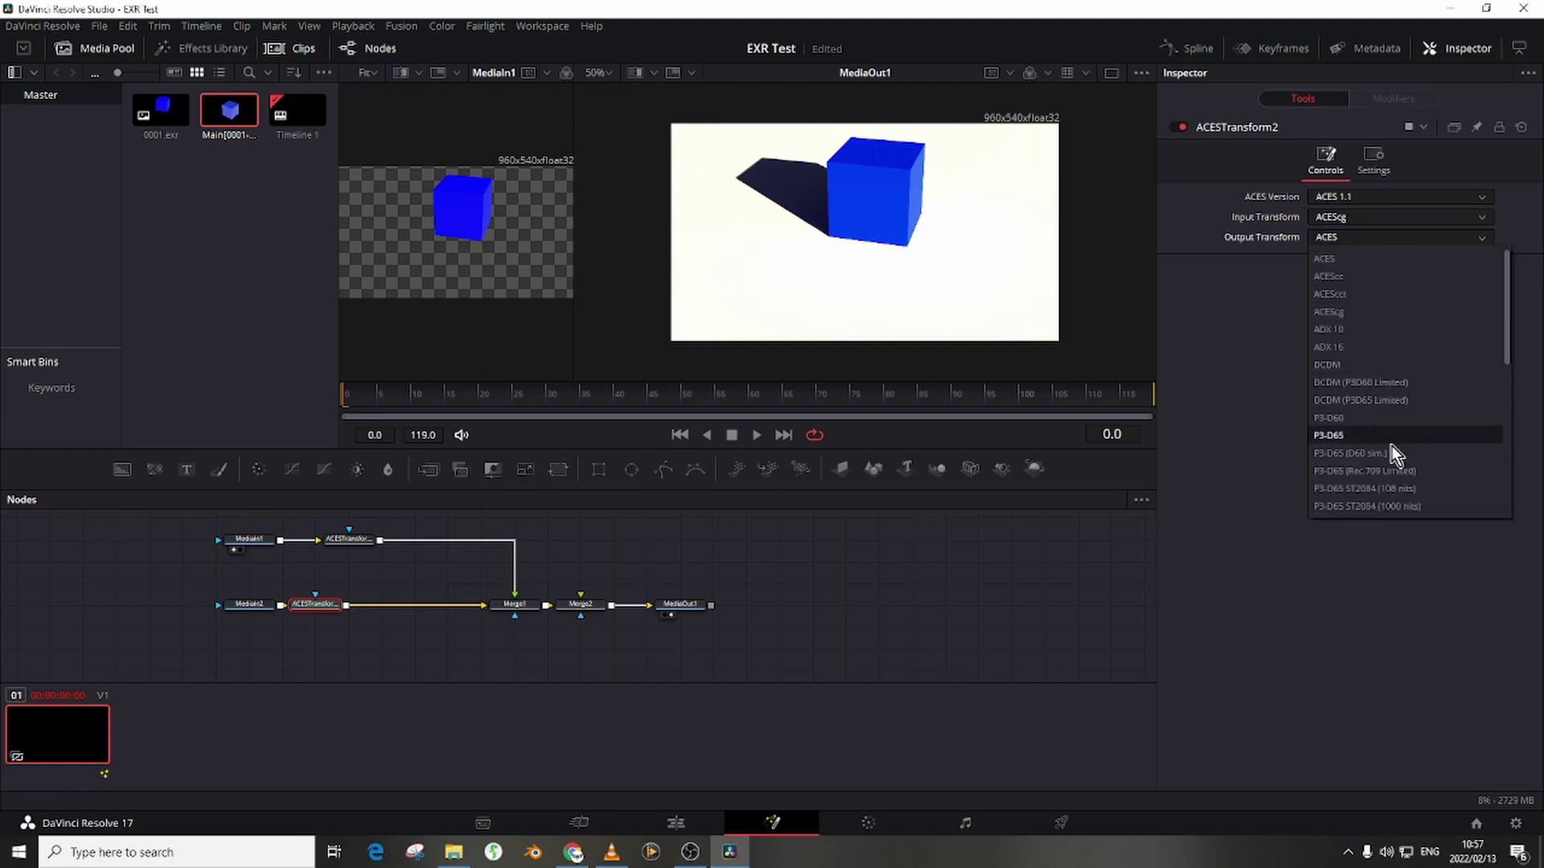
scroll(1377, 473, "down", 4)
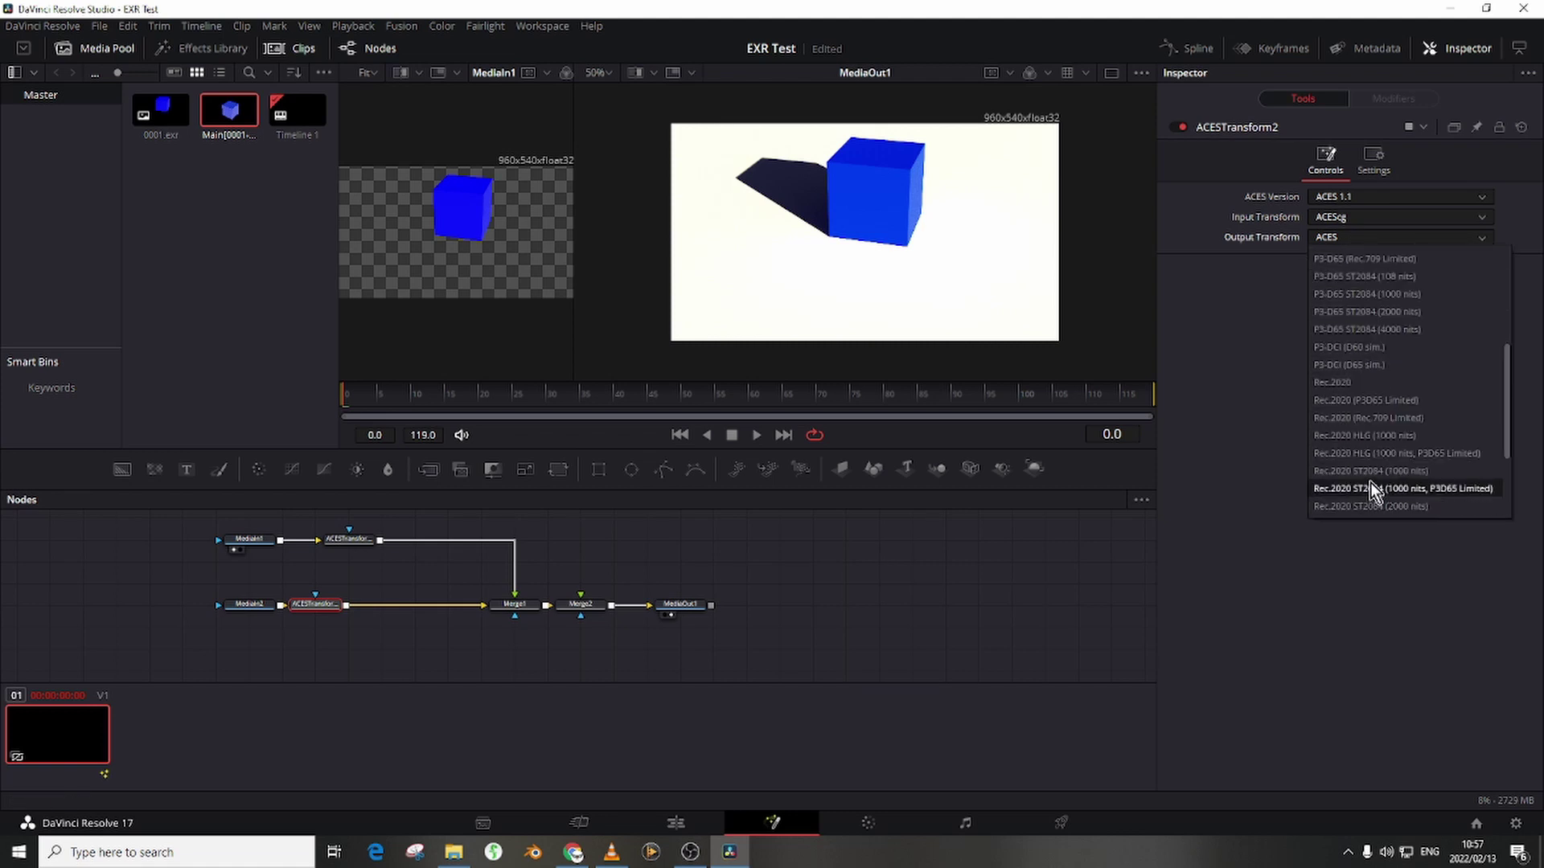
scroll(1371, 486, "down", 2)
left_click(1374, 472)
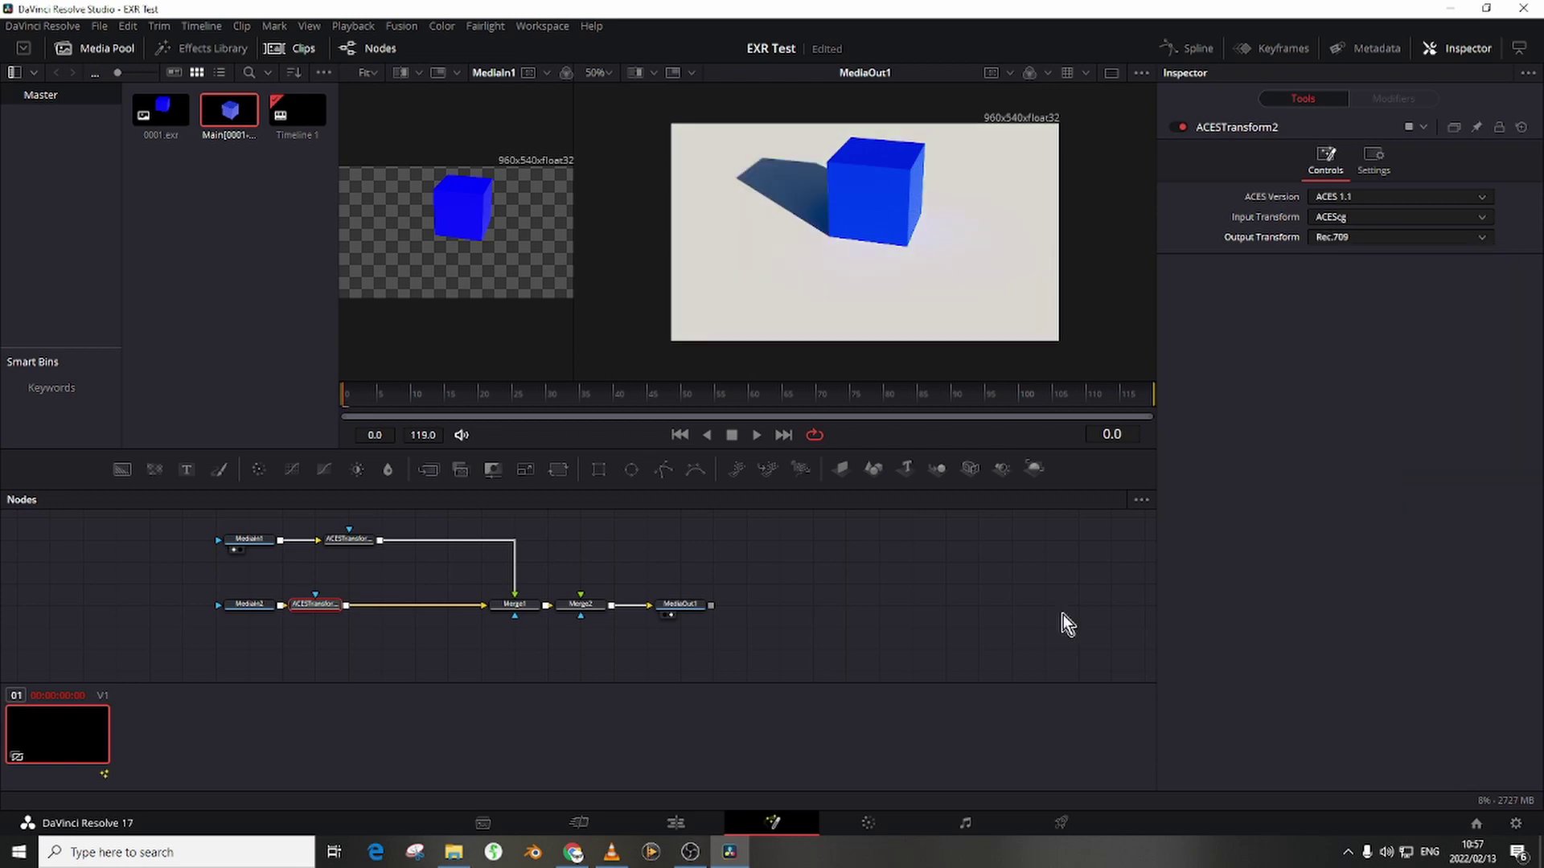
left_click_drag(680, 606, 713, 606)
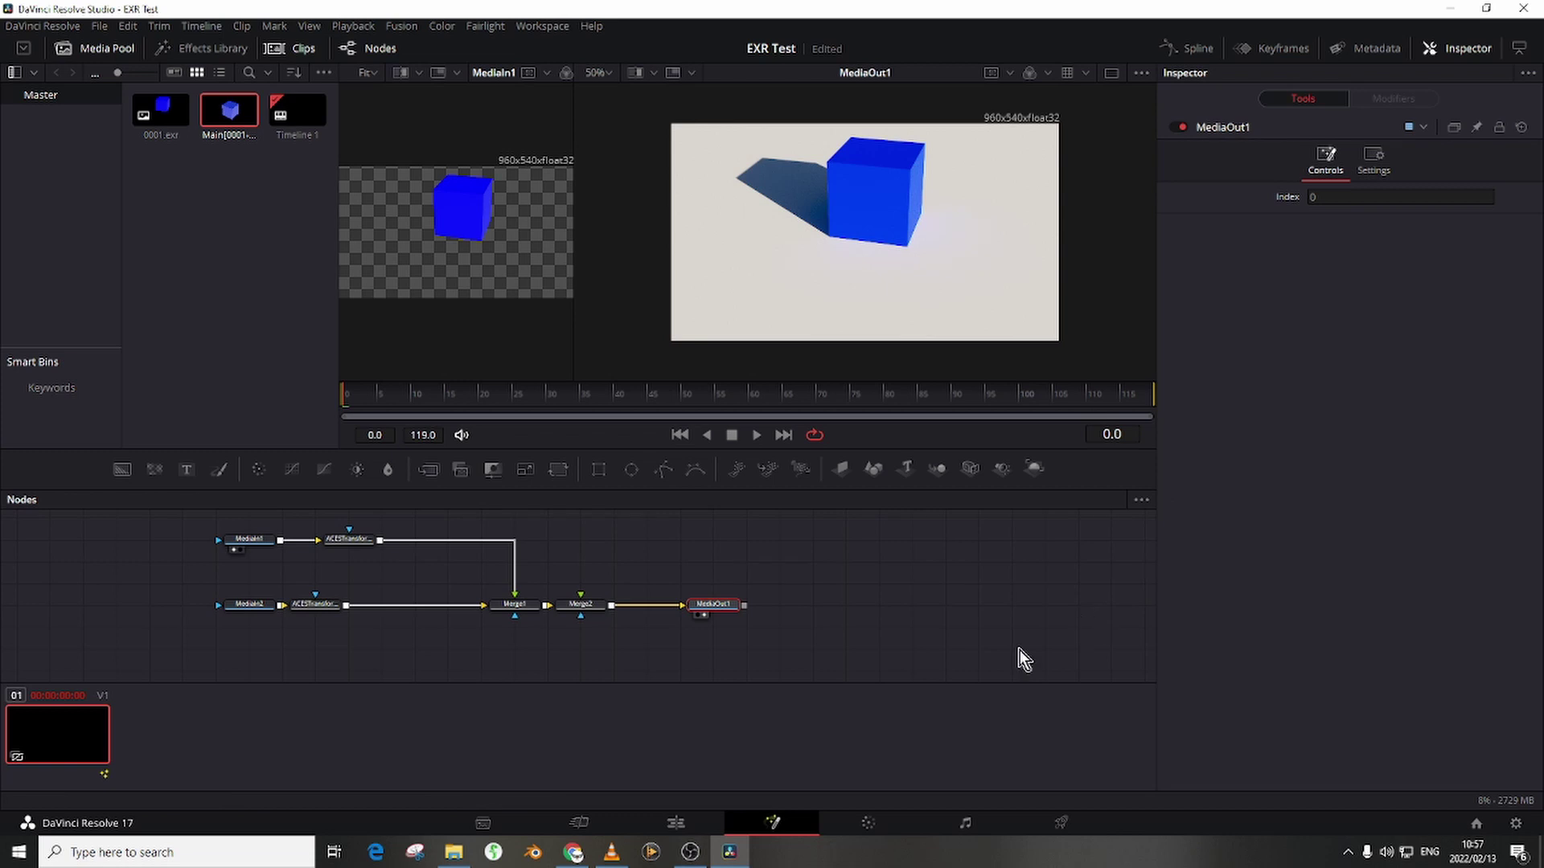
- Switch to Blender and open the recent file YT Tut.blend
left_click(533, 852)
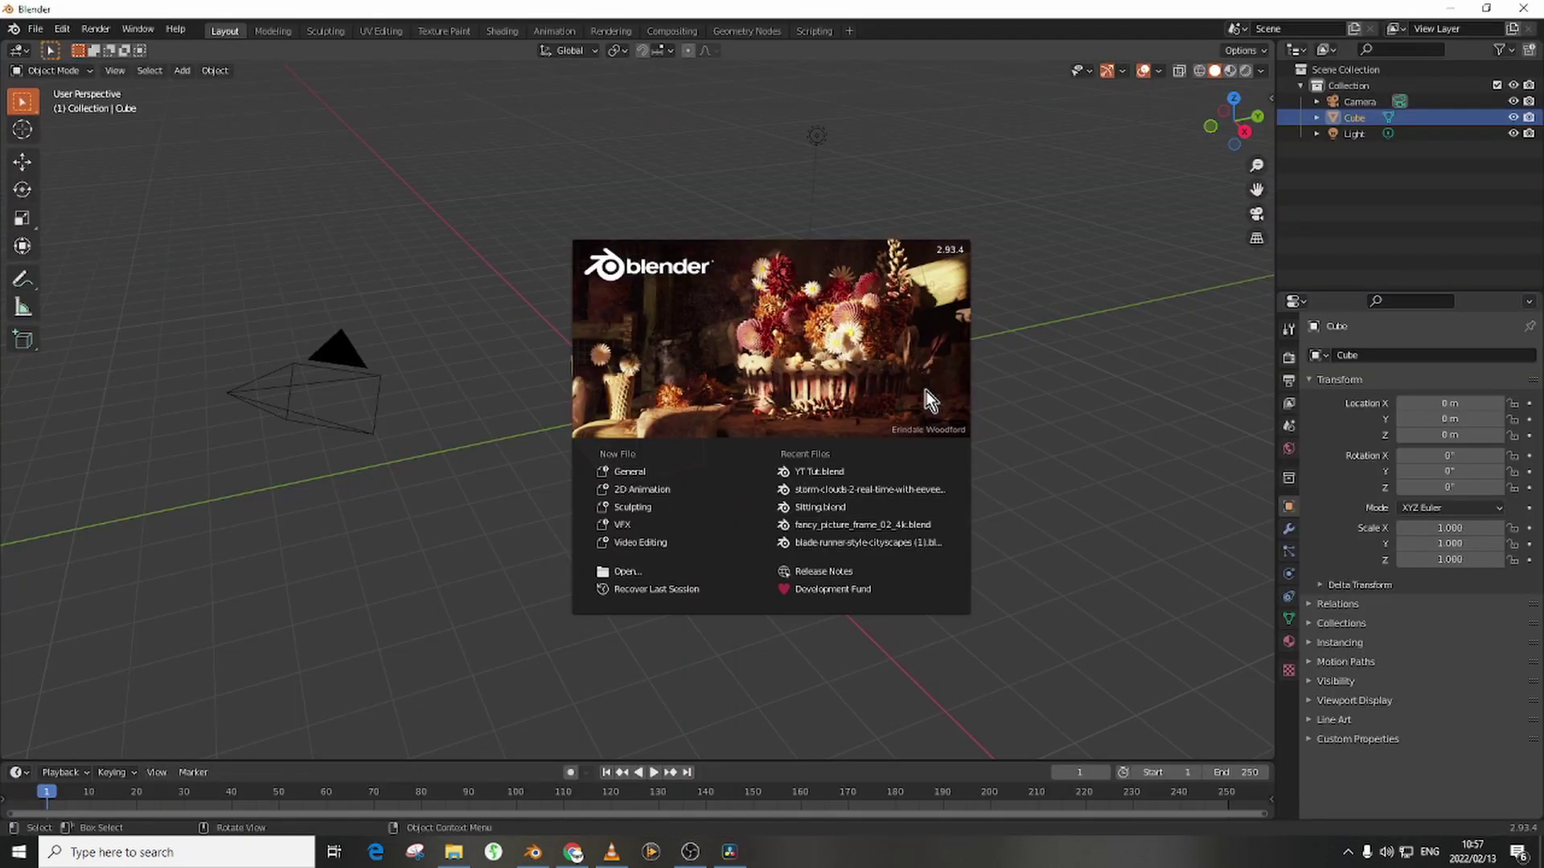
left_click(1141, 306)
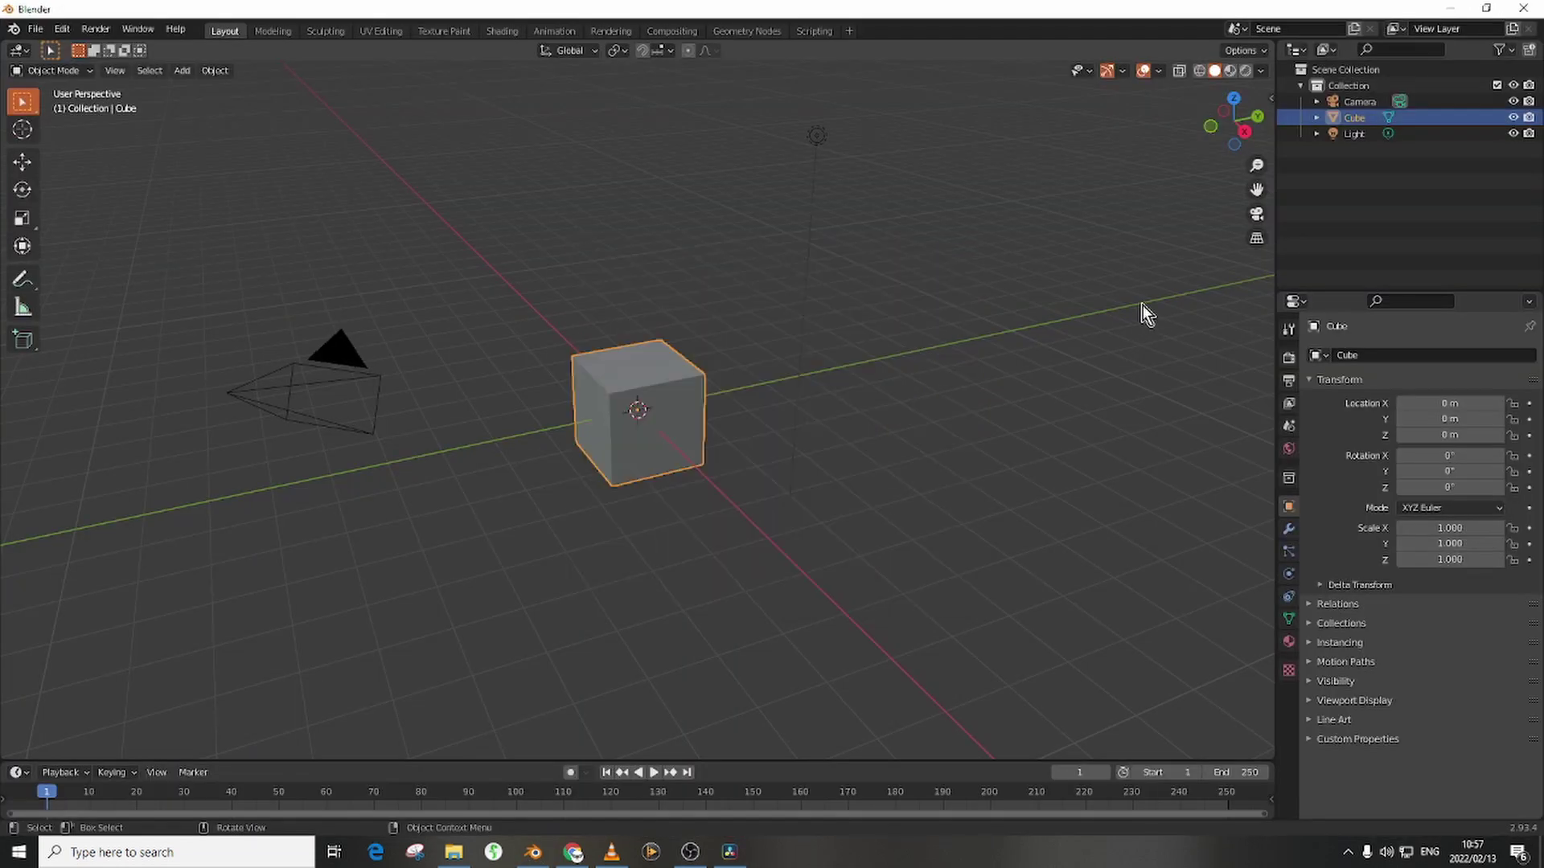
left_click(35, 32)
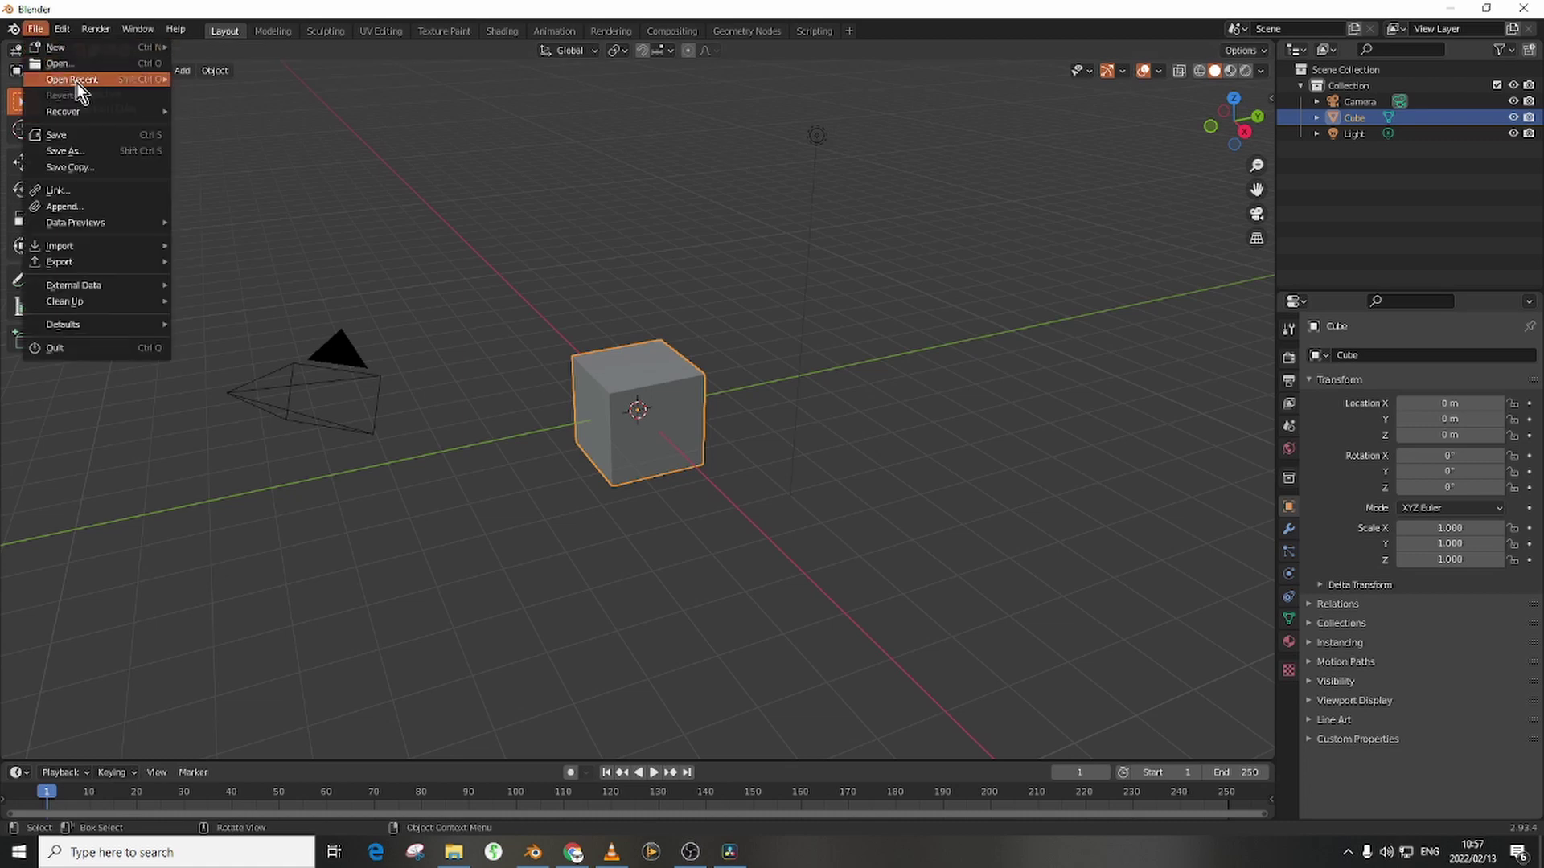
mouse_move(87, 81)
left_click(287, 77)
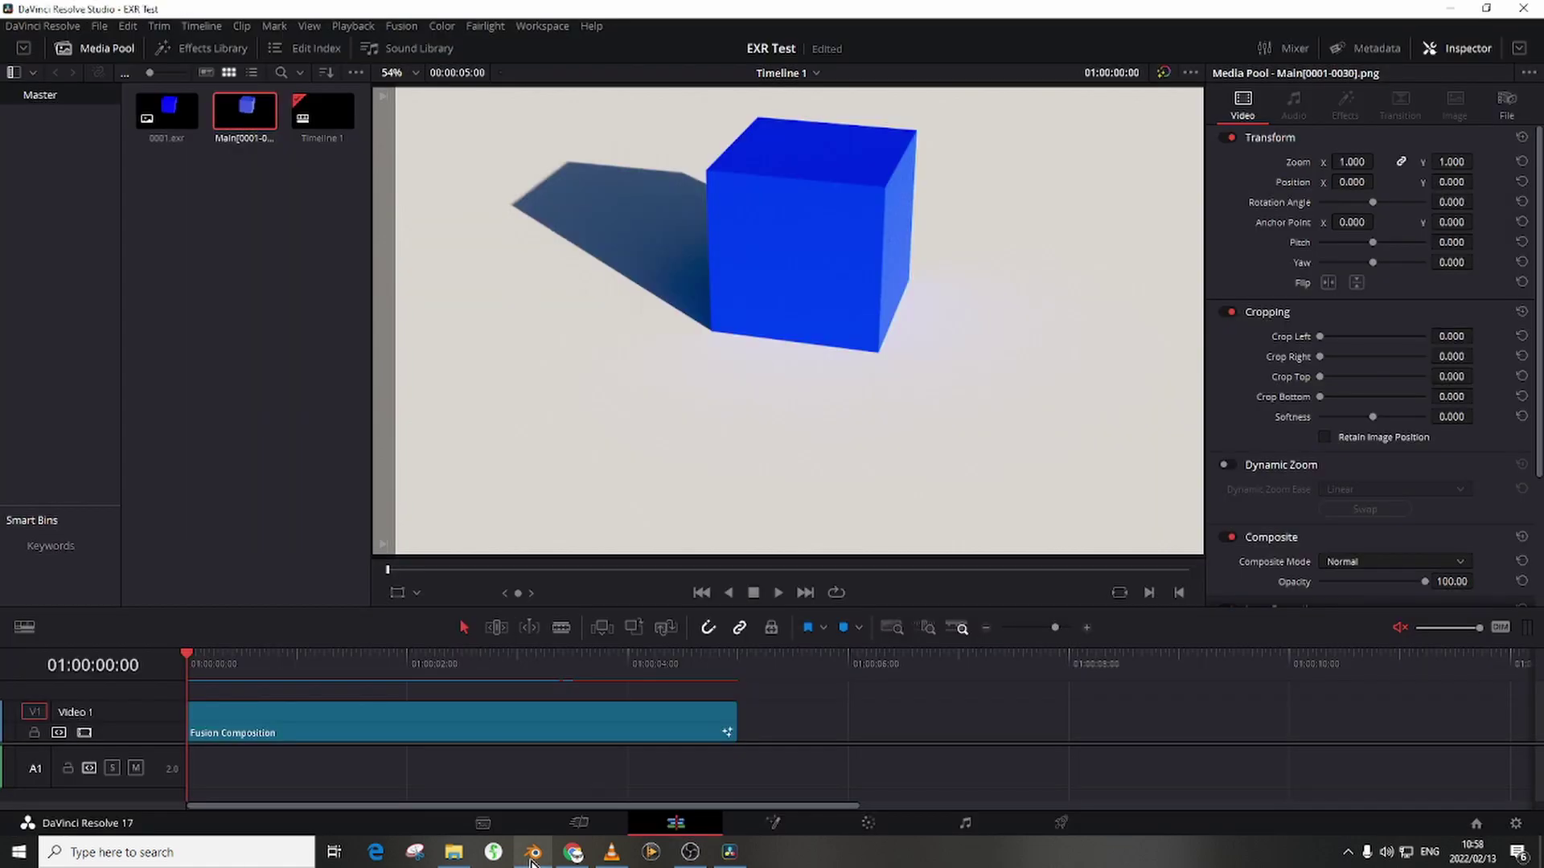
- Compare the rendered camera view in Blender with the composited cube in the DaVinci Resolve timeline viewer
left_click(533, 853)
scroll(828, 574, "up", 3)
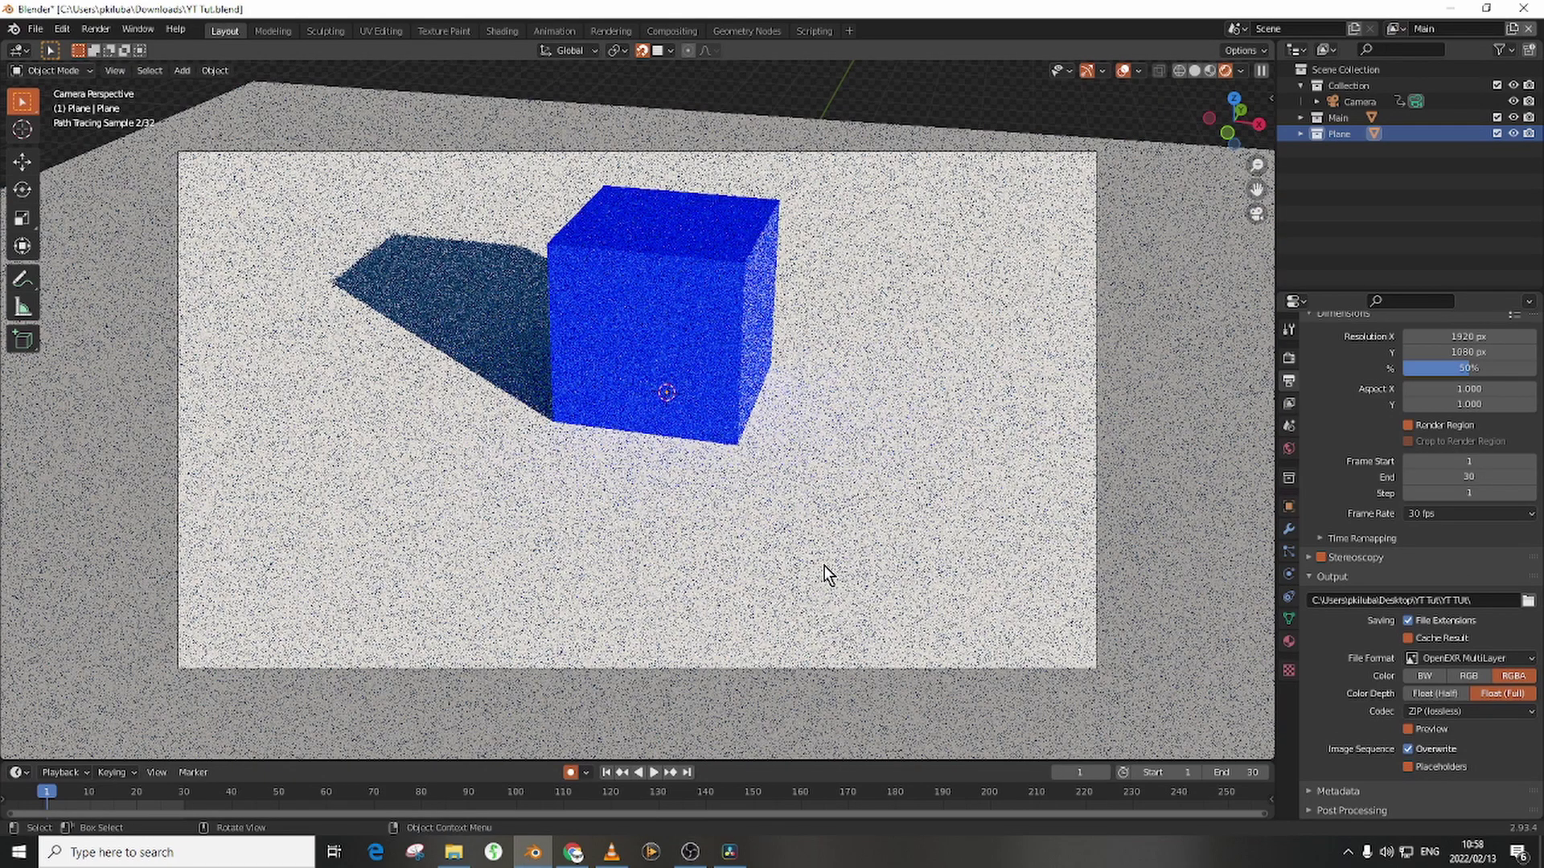
left_click(730, 854)
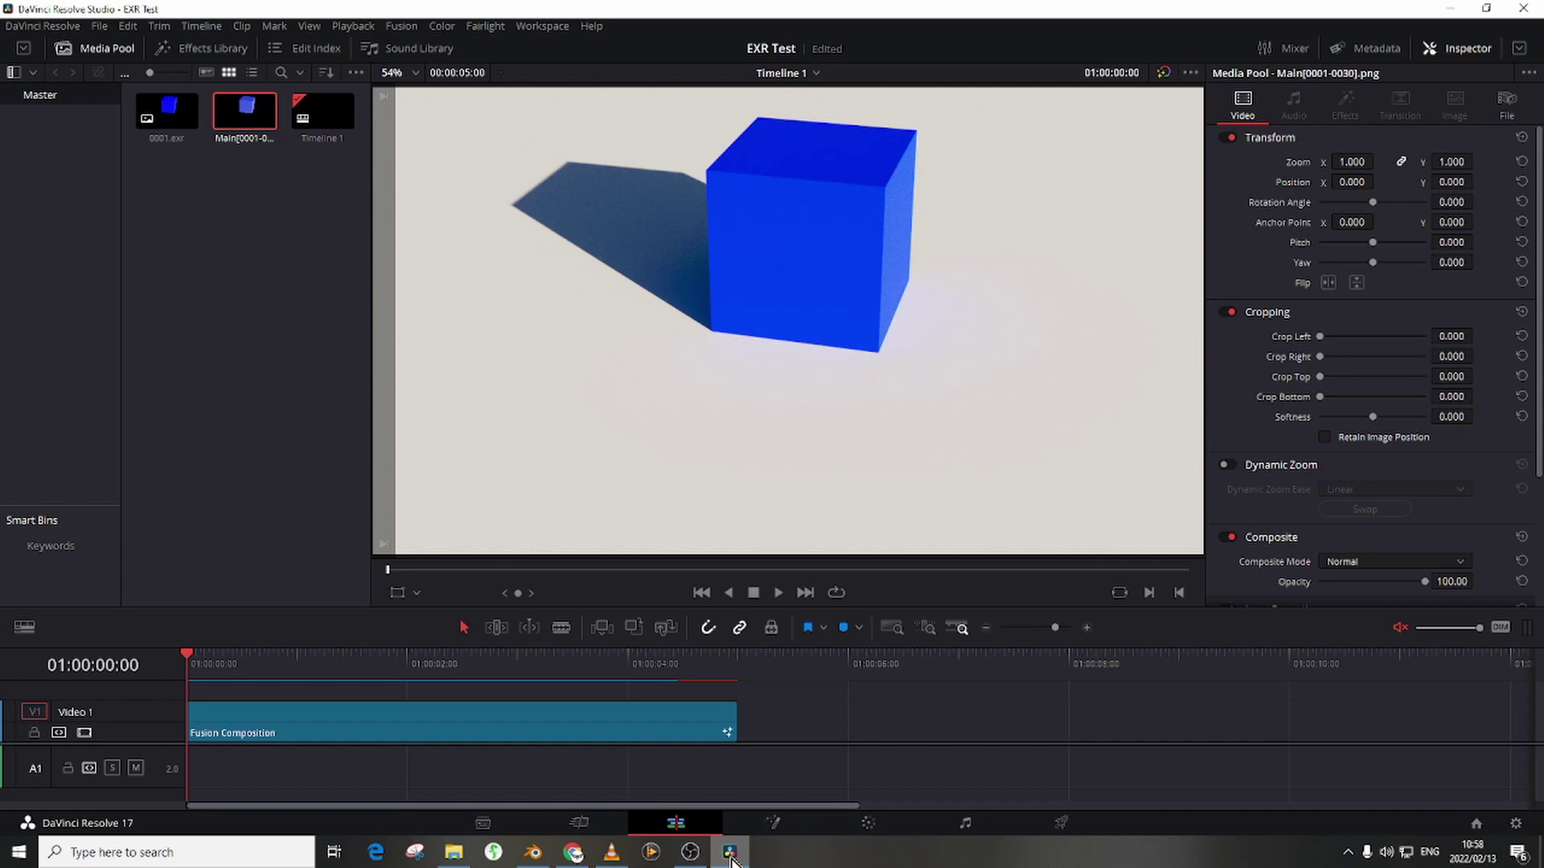
left_click(537, 854)
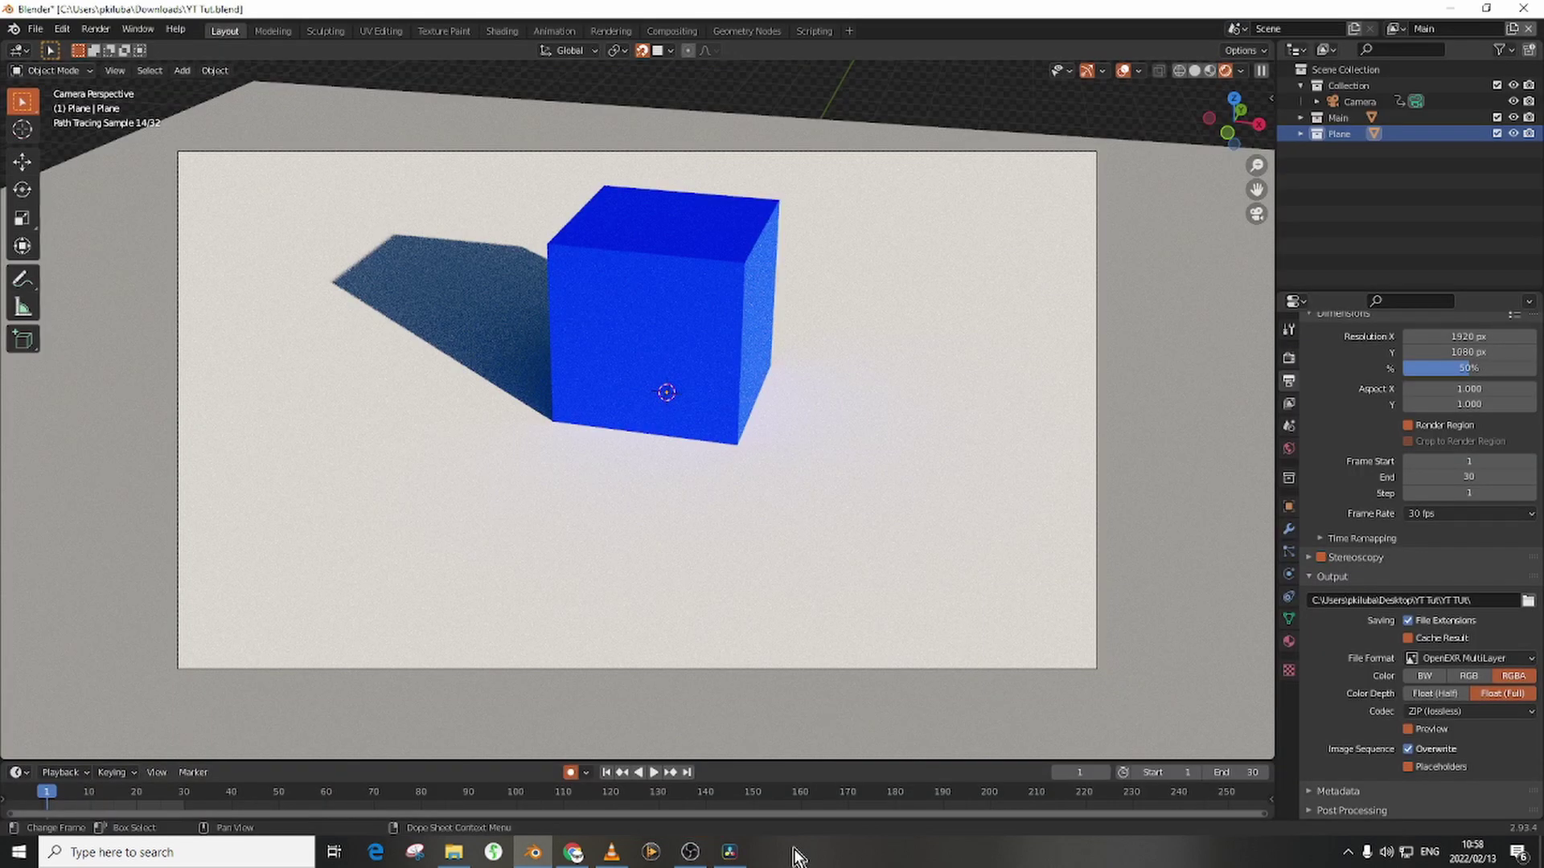